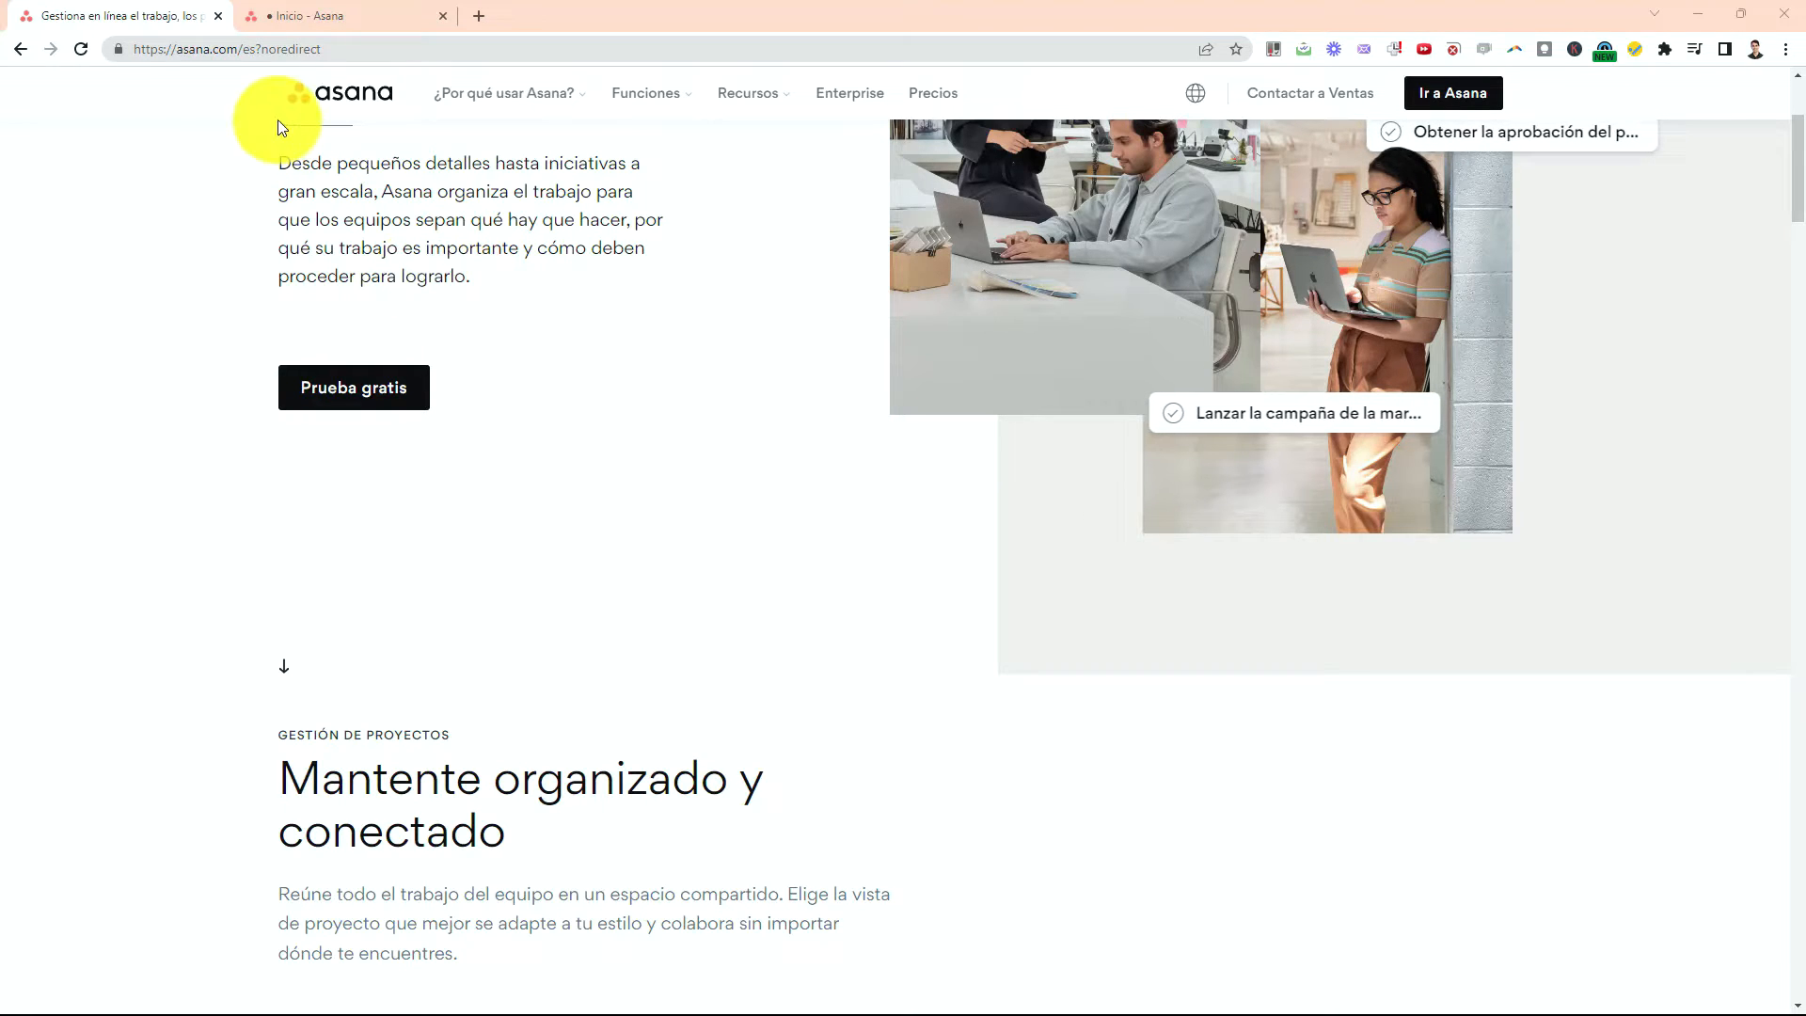
key(ctrl)
key(ctrl)
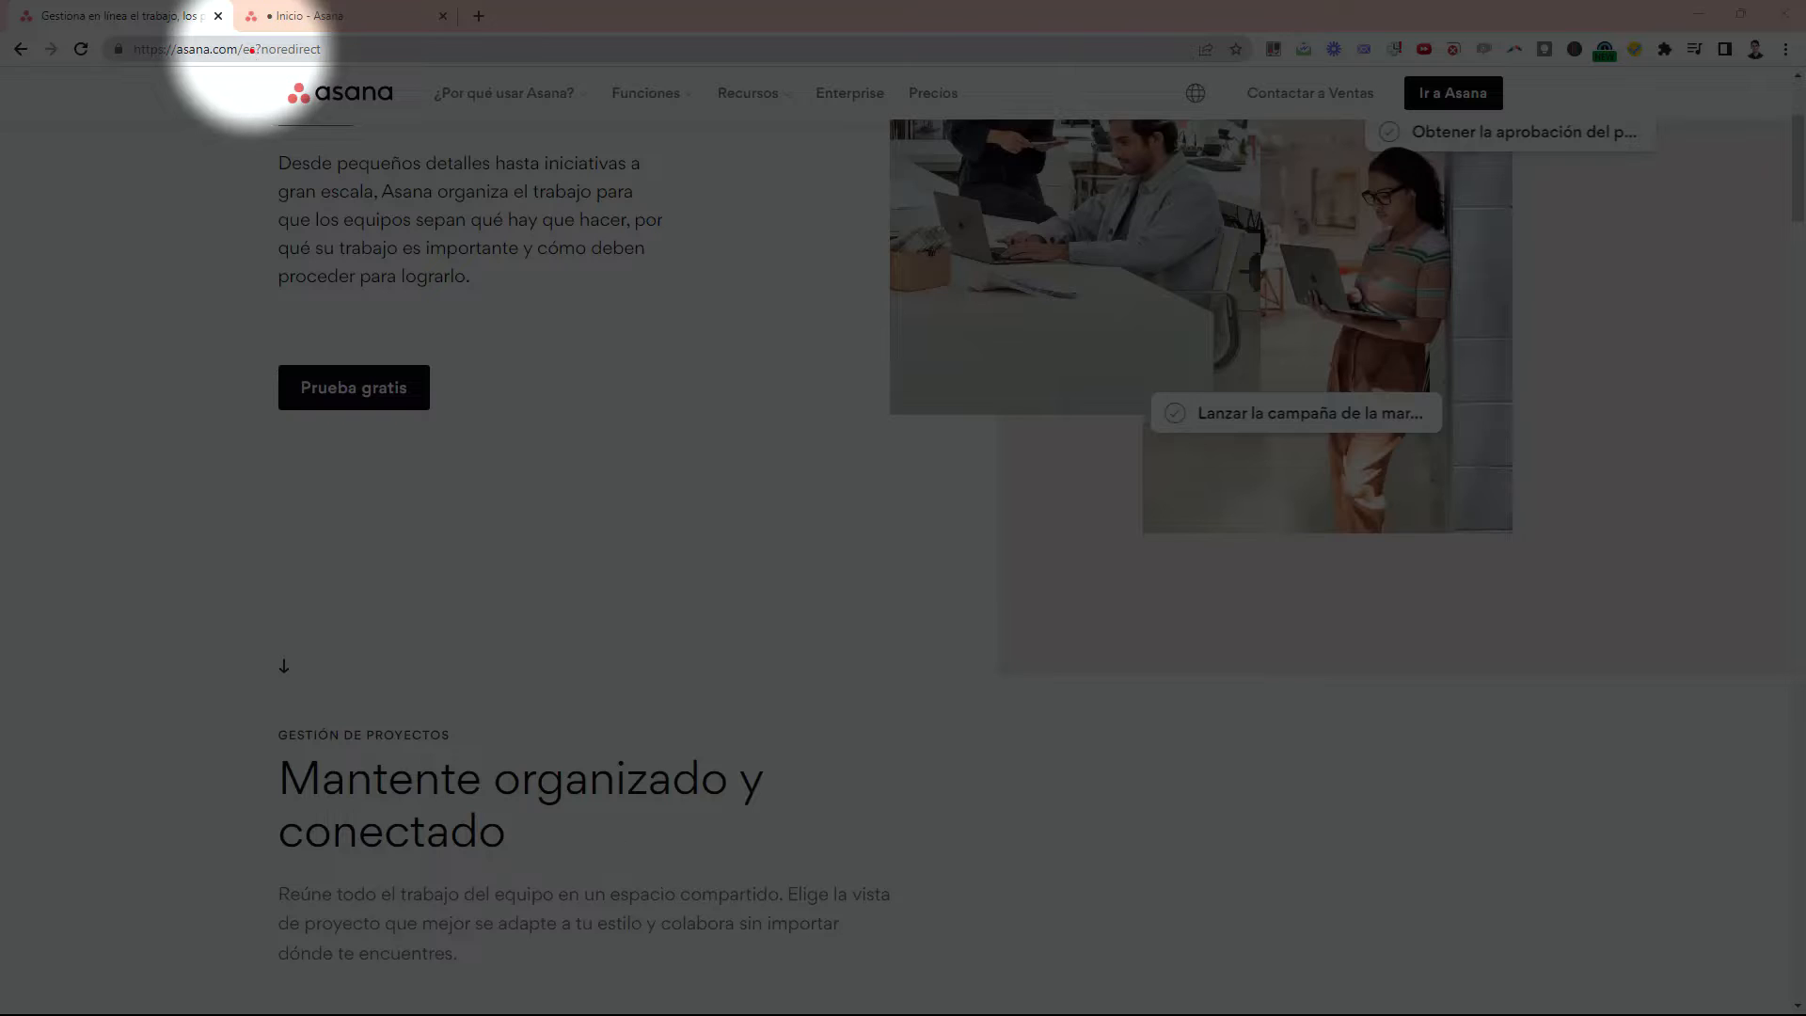
mouse_move(275, 26)
mouse_down()
mouse_move(194, 16)
mouse_move(109, 44)
mouse_move(161, 88)
mouse_move(322, 85)
mouse_move(334, 42)
mouse_move(195, 21)
mouse_up()
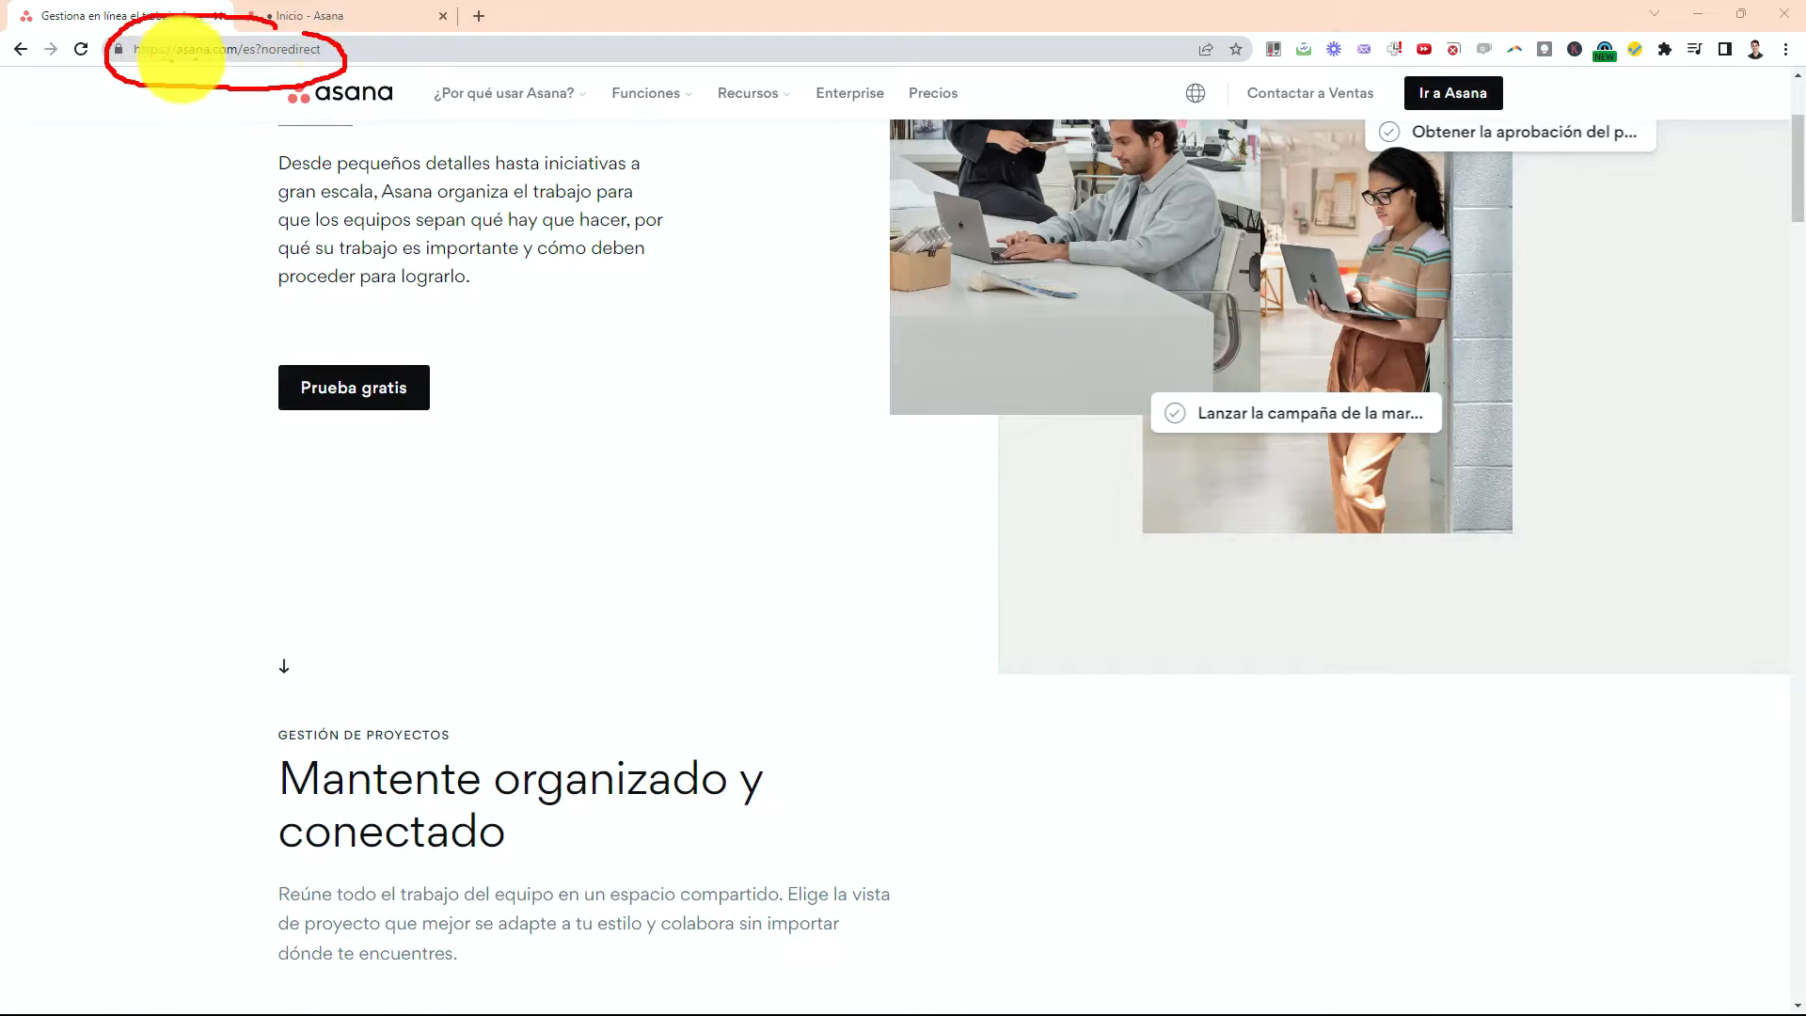
key(Escape)
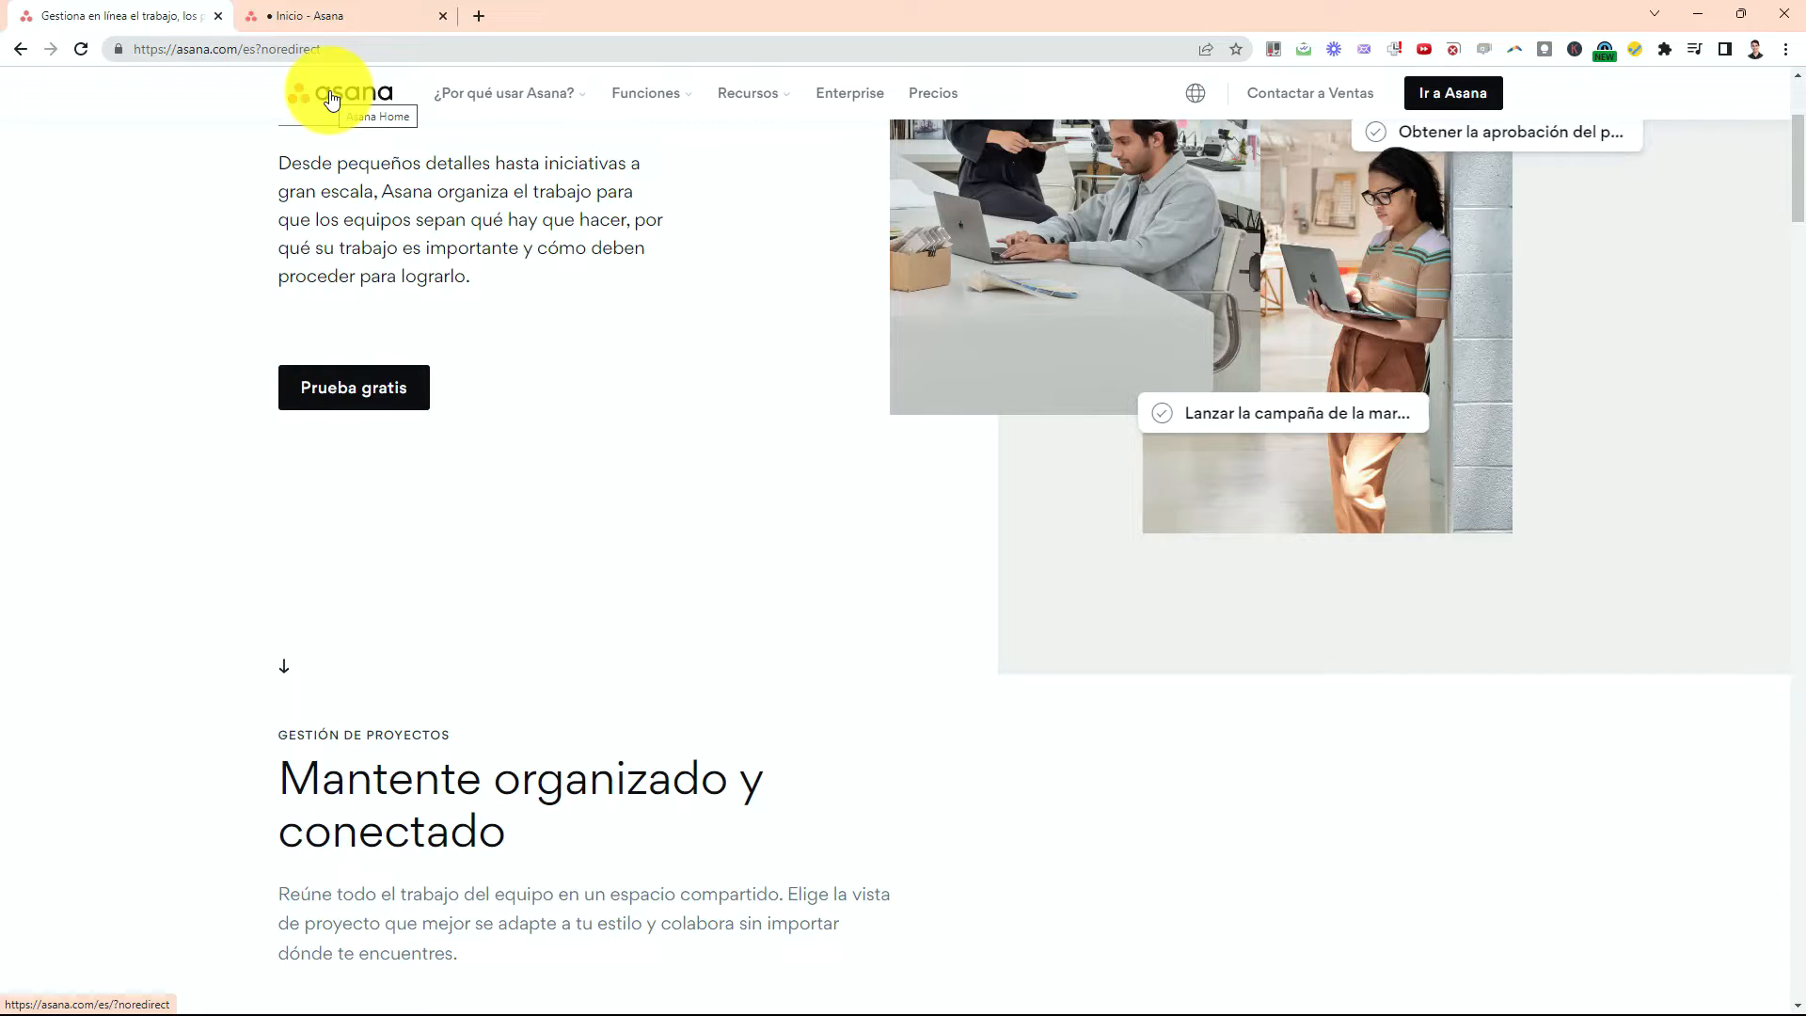
Open the Asana pricing page and compare the features and prices of the Basic, Premium and Business plans.
mouse_move(988, 94)
mouse_down()
mouse_move(859, 84)
mouse_move(997, 102)
mouse_up()
click(934, 90)
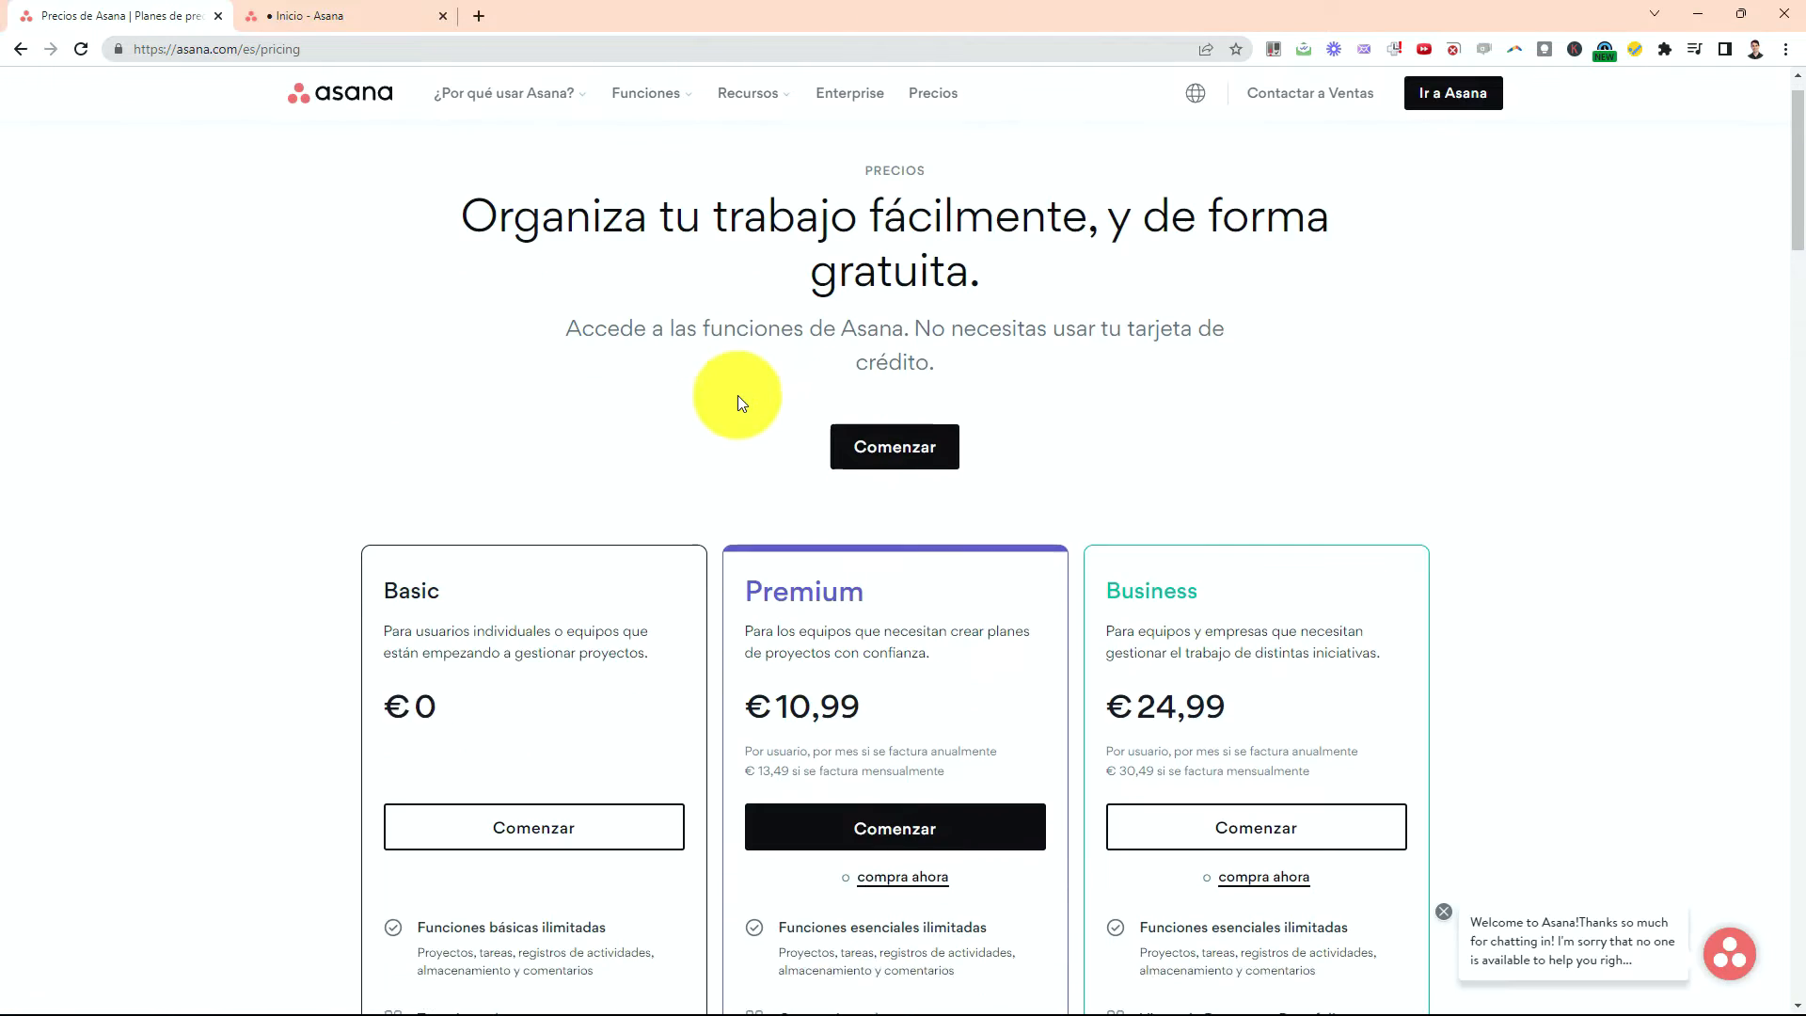
scroll(737, 395, down, 2)
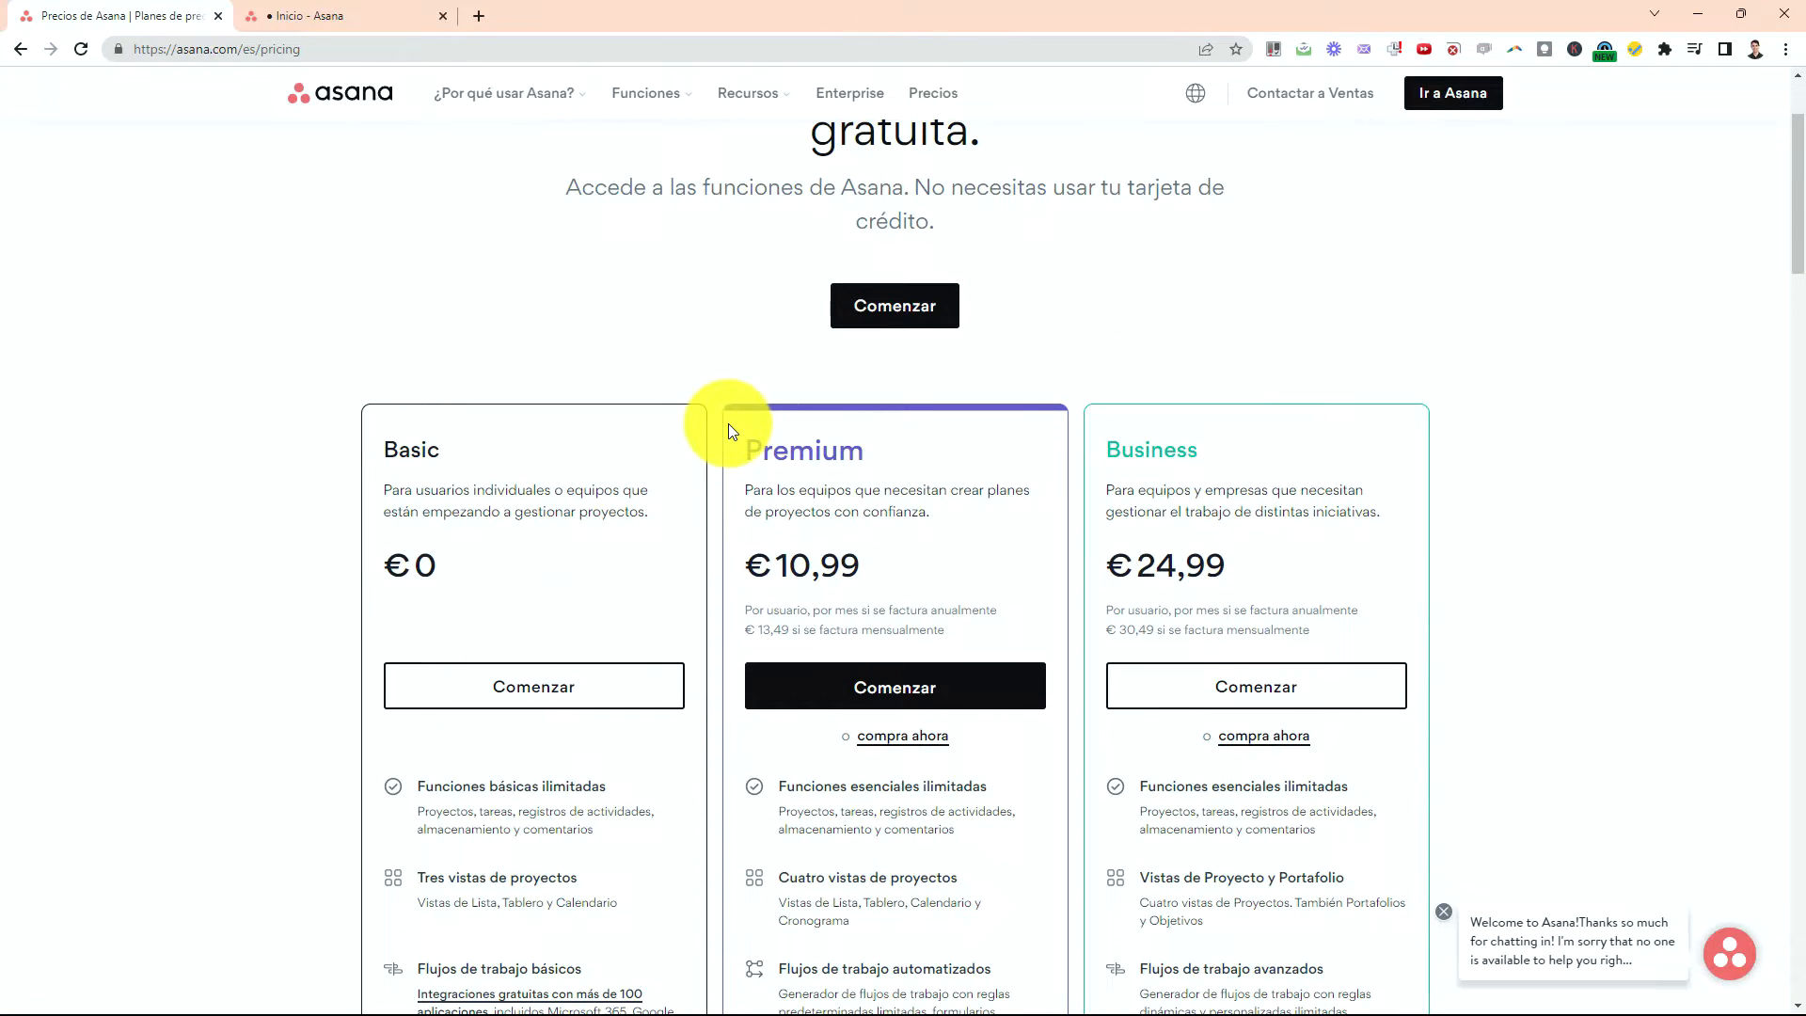
scroll(728, 423, down, 1)
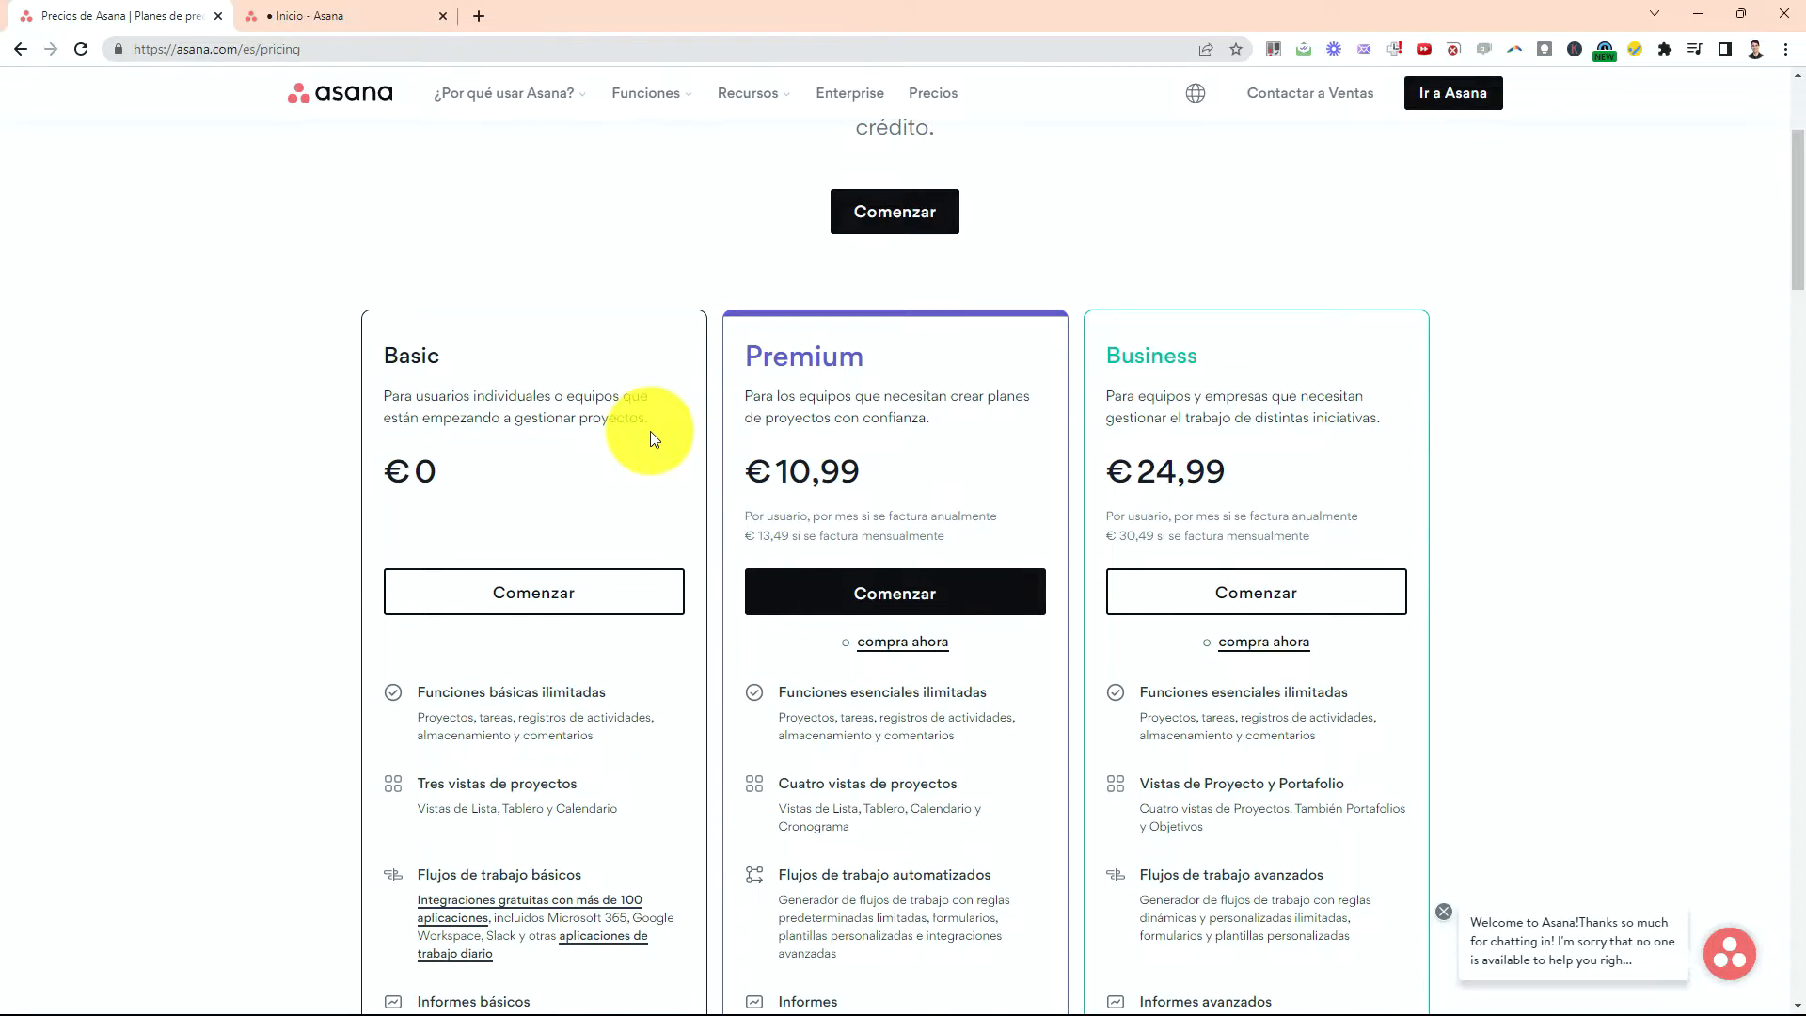
scroll(651, 431, down, 1)
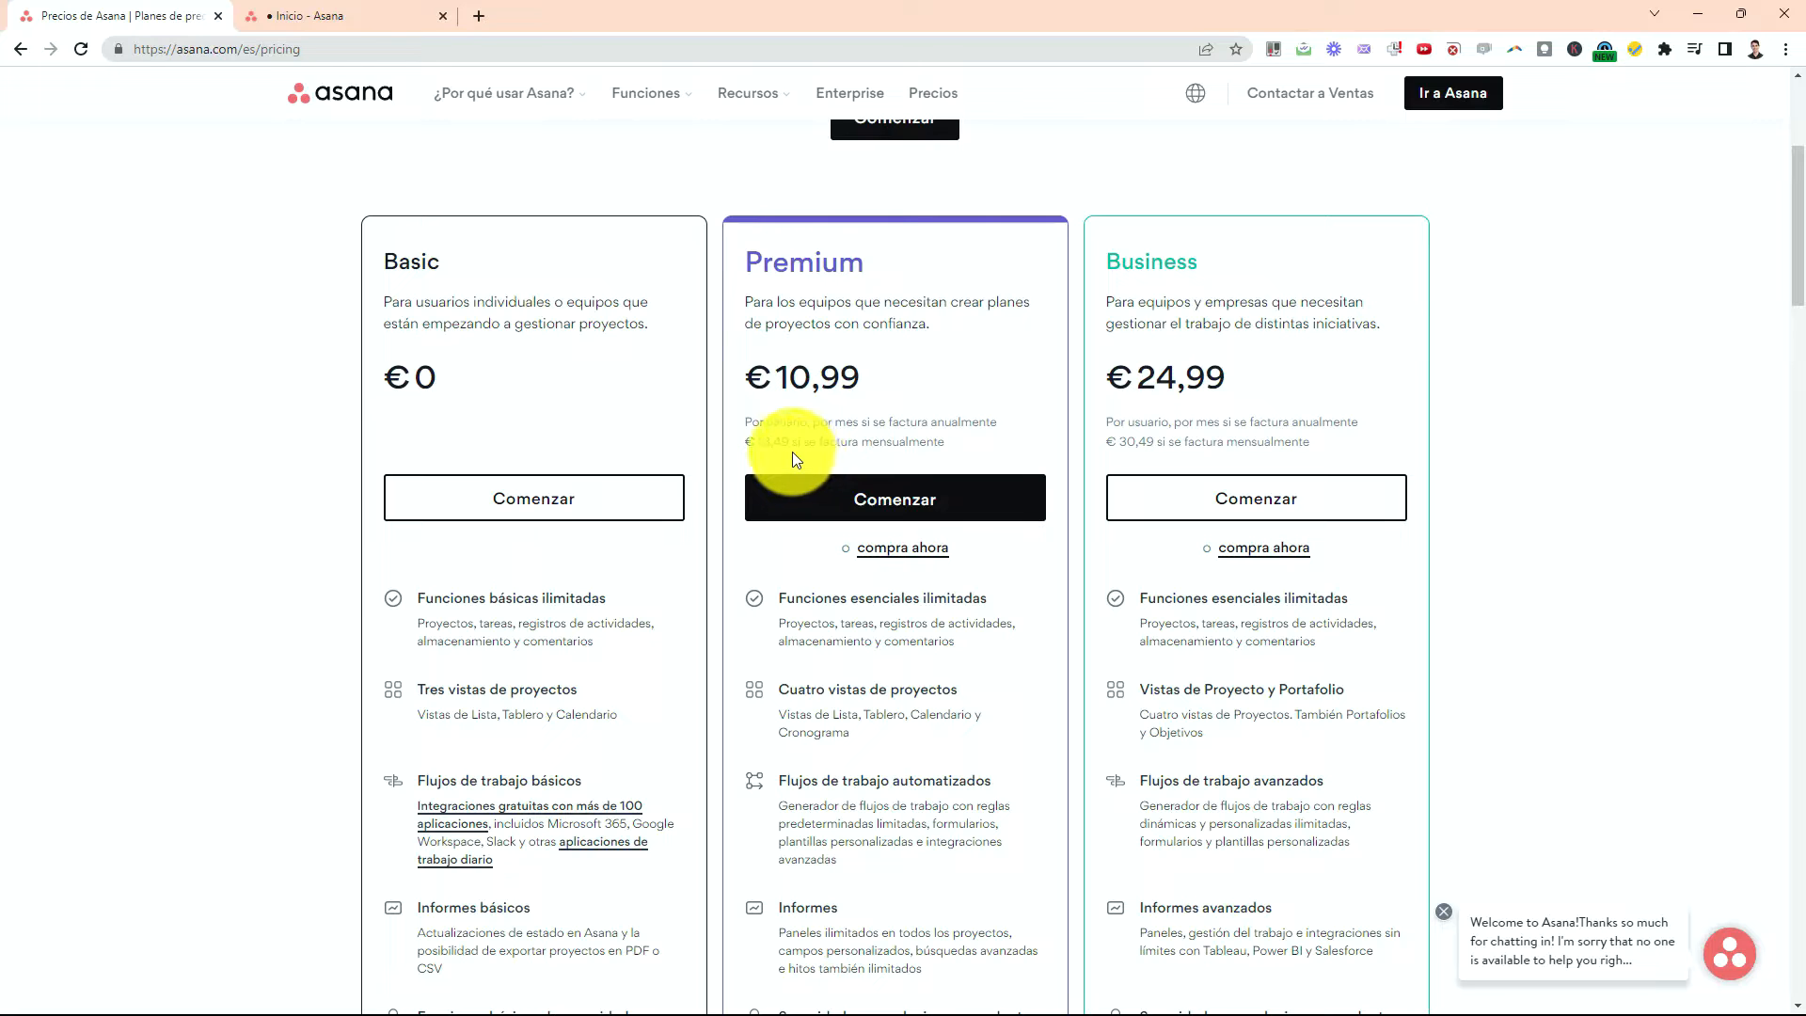
scroll(874, 377, down, 2)
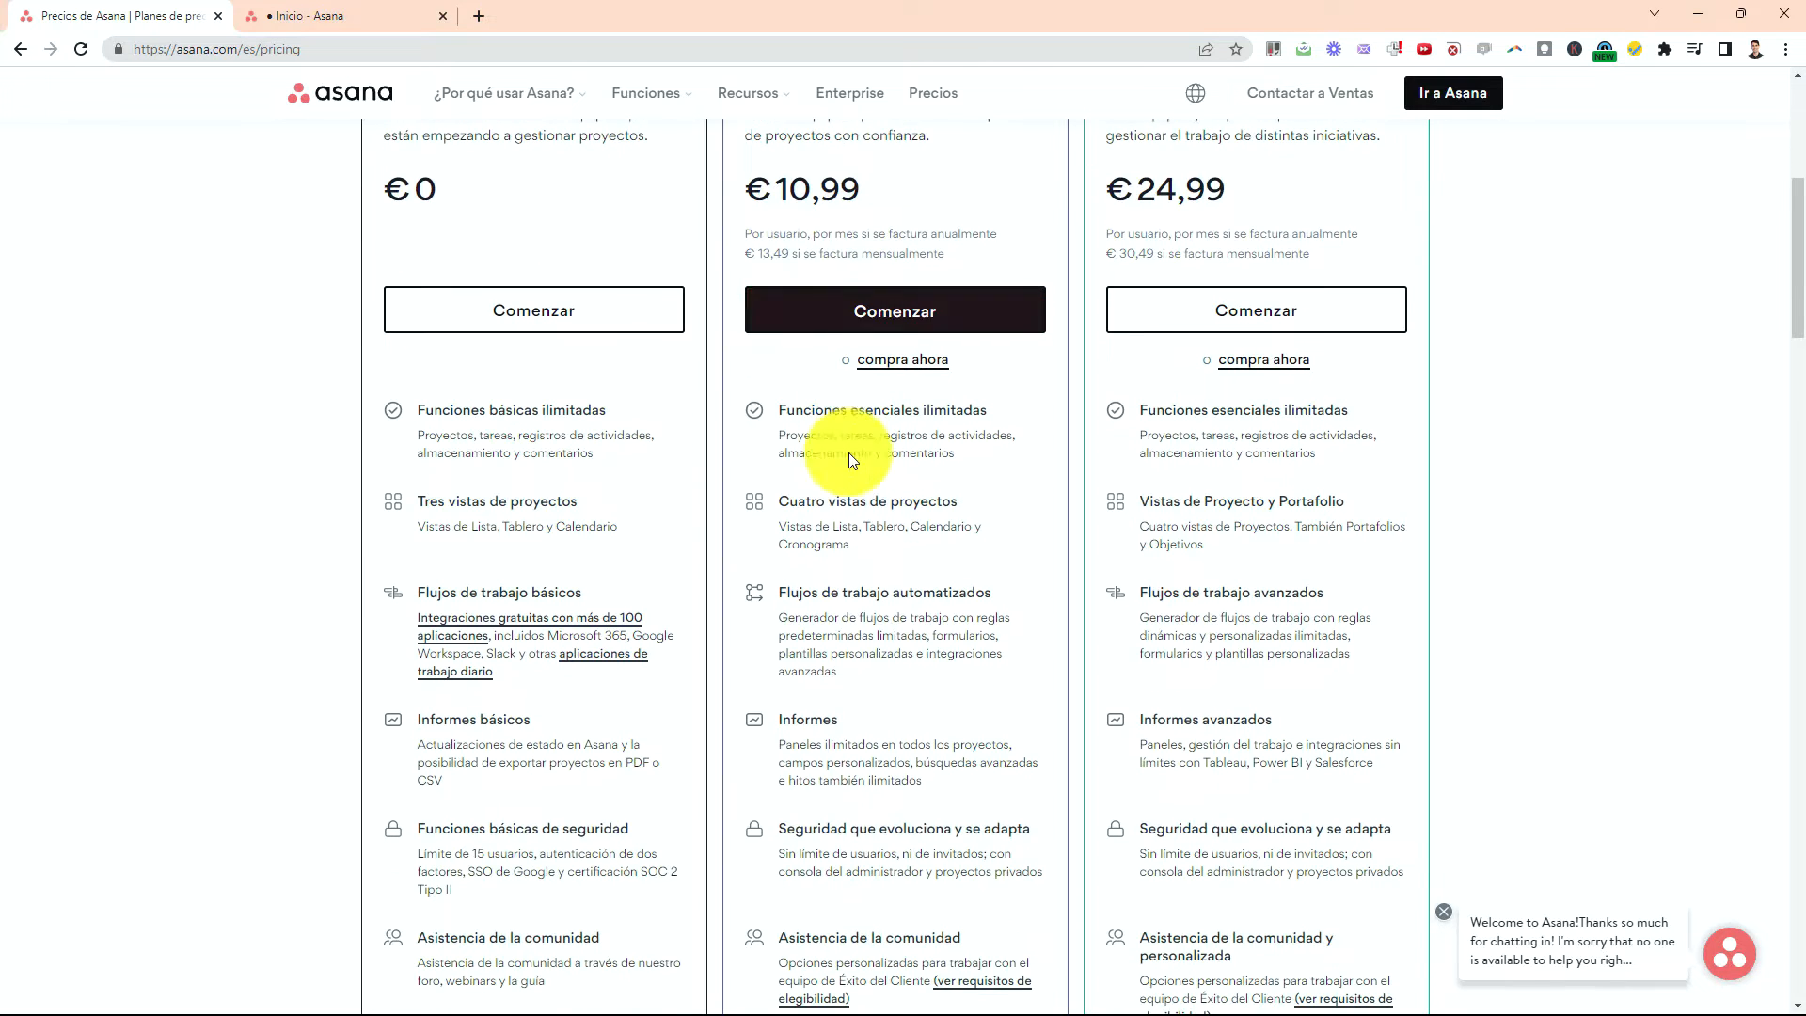
scroll(821, 336, down, 1)
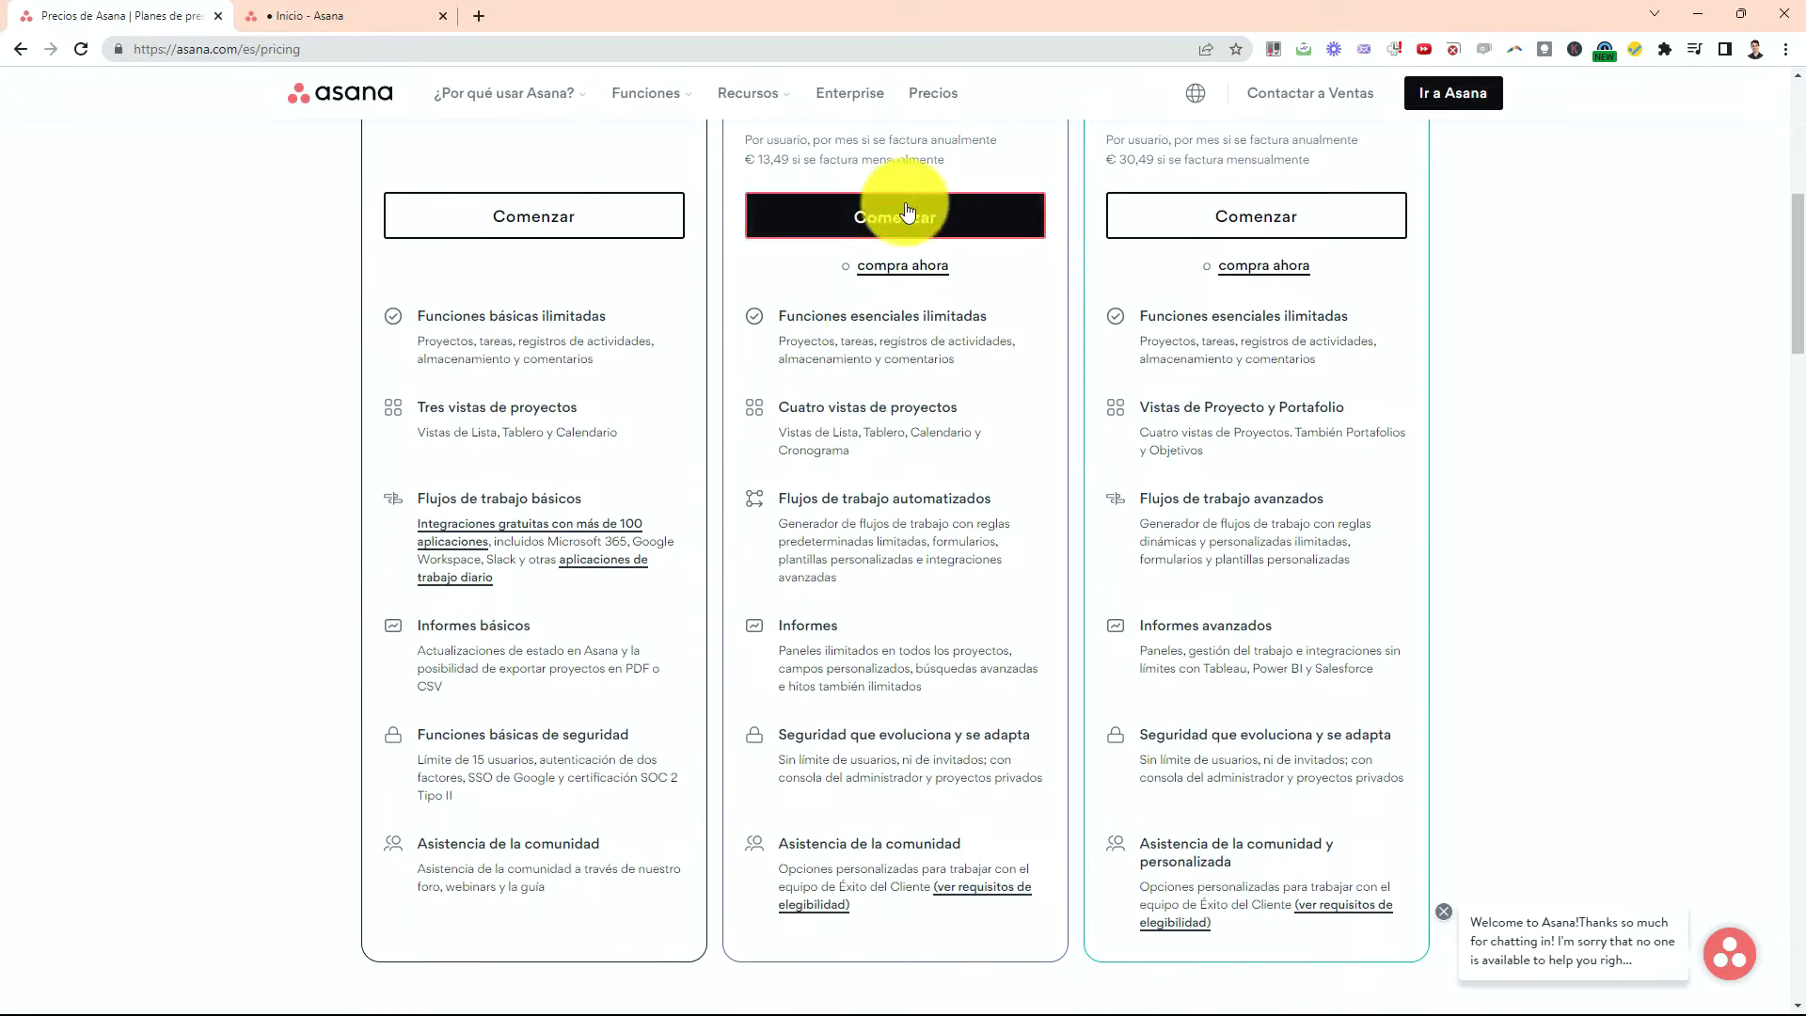
scroll(568, 274, up, 3)
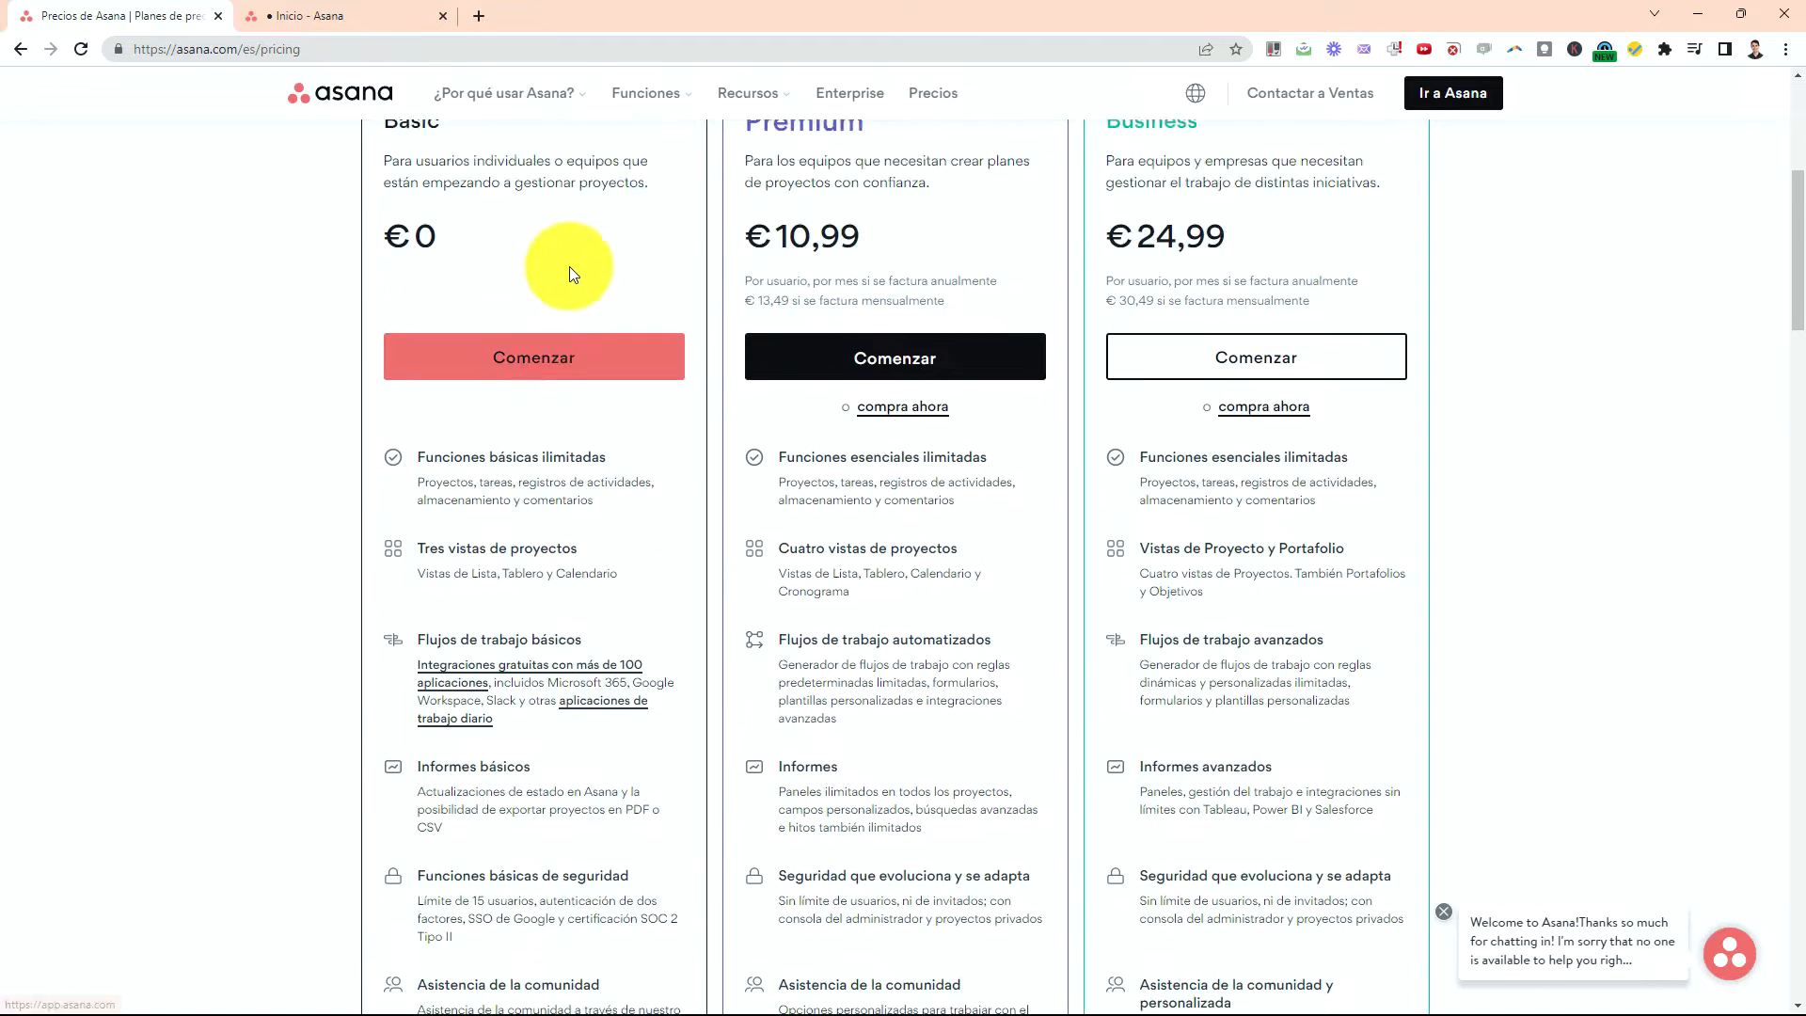
scroll(528, 363, down, 4)
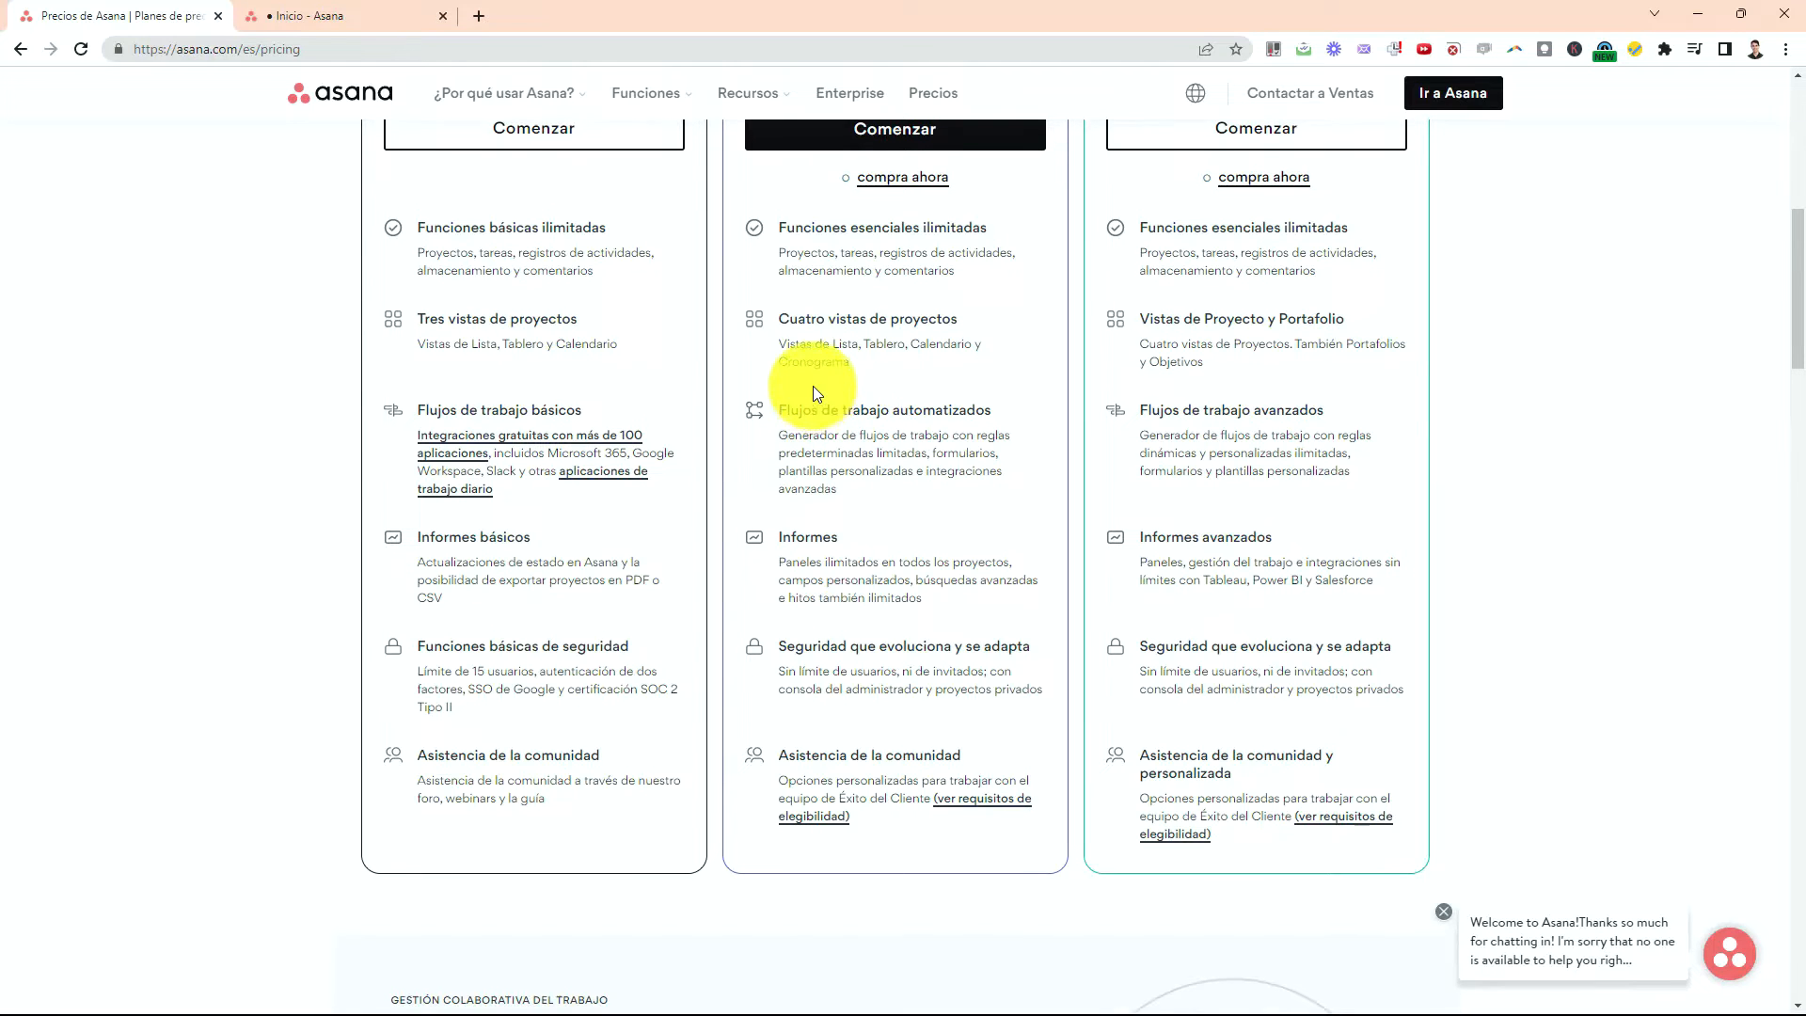
scroll(846, 381, up, 4)
scroll(924, 301, down, 2)
scroll(875, 362, down, 2)
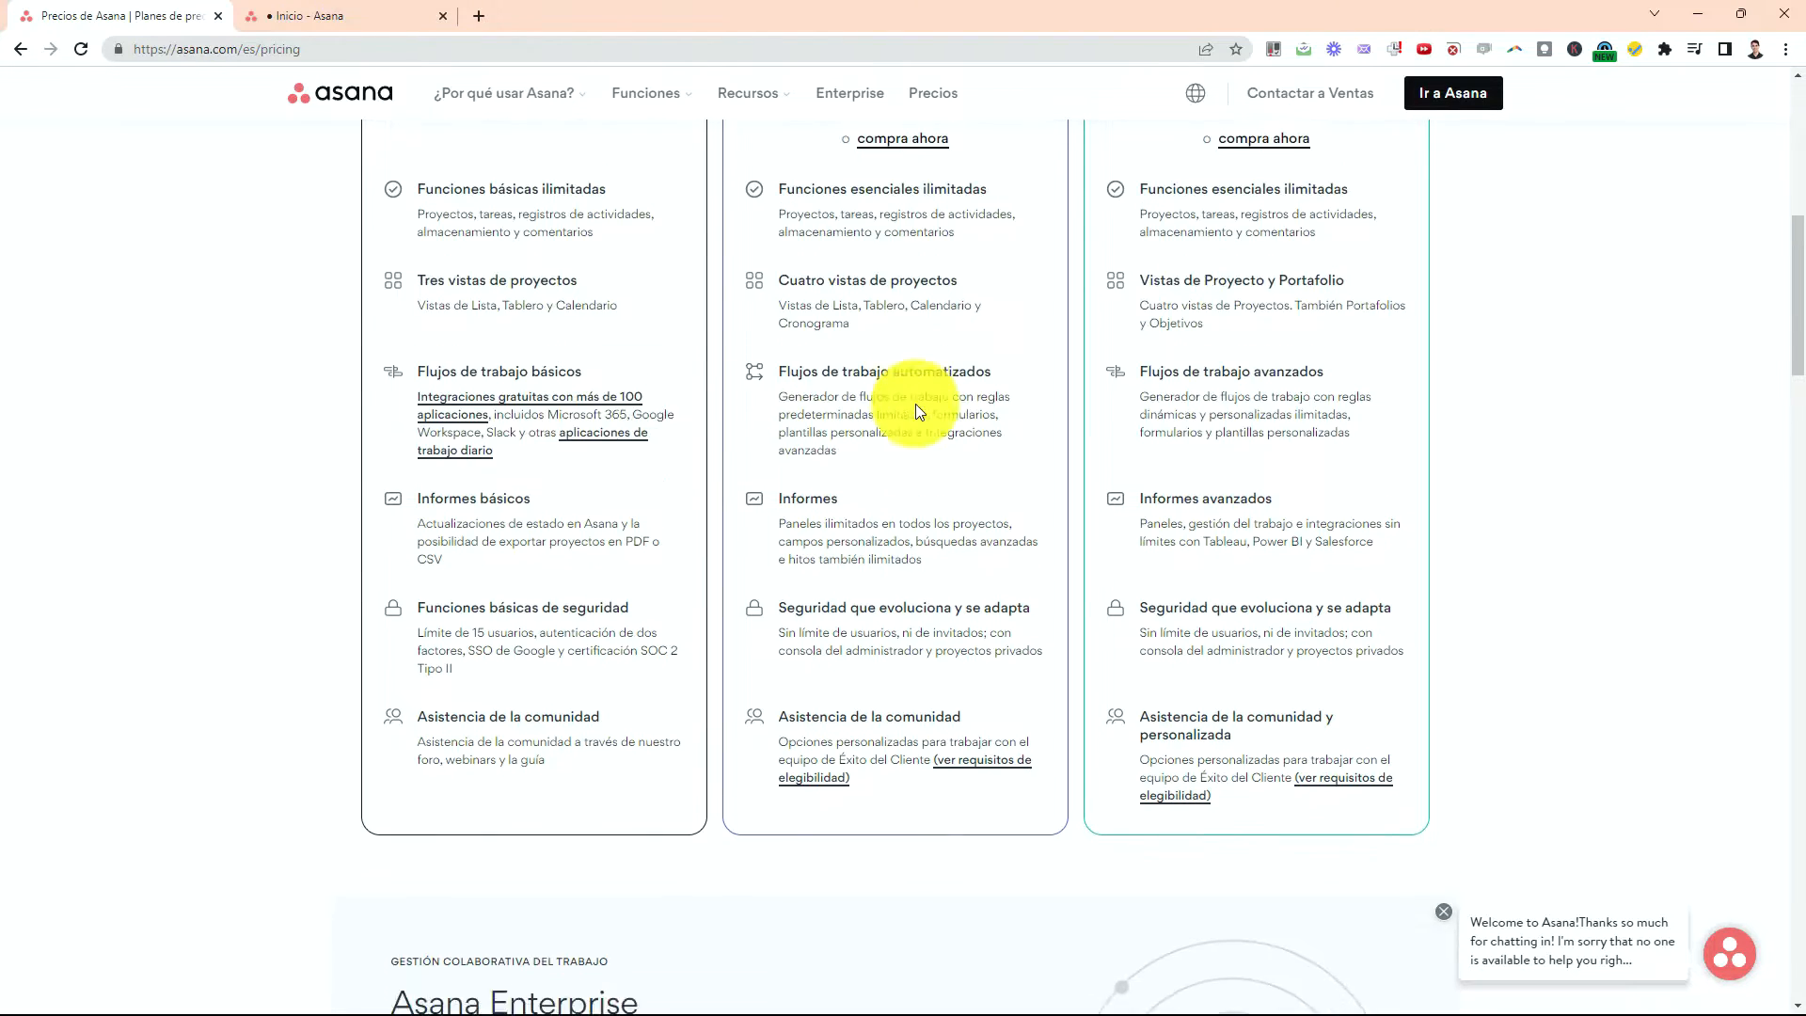
scroll(917, 398, up, 4)
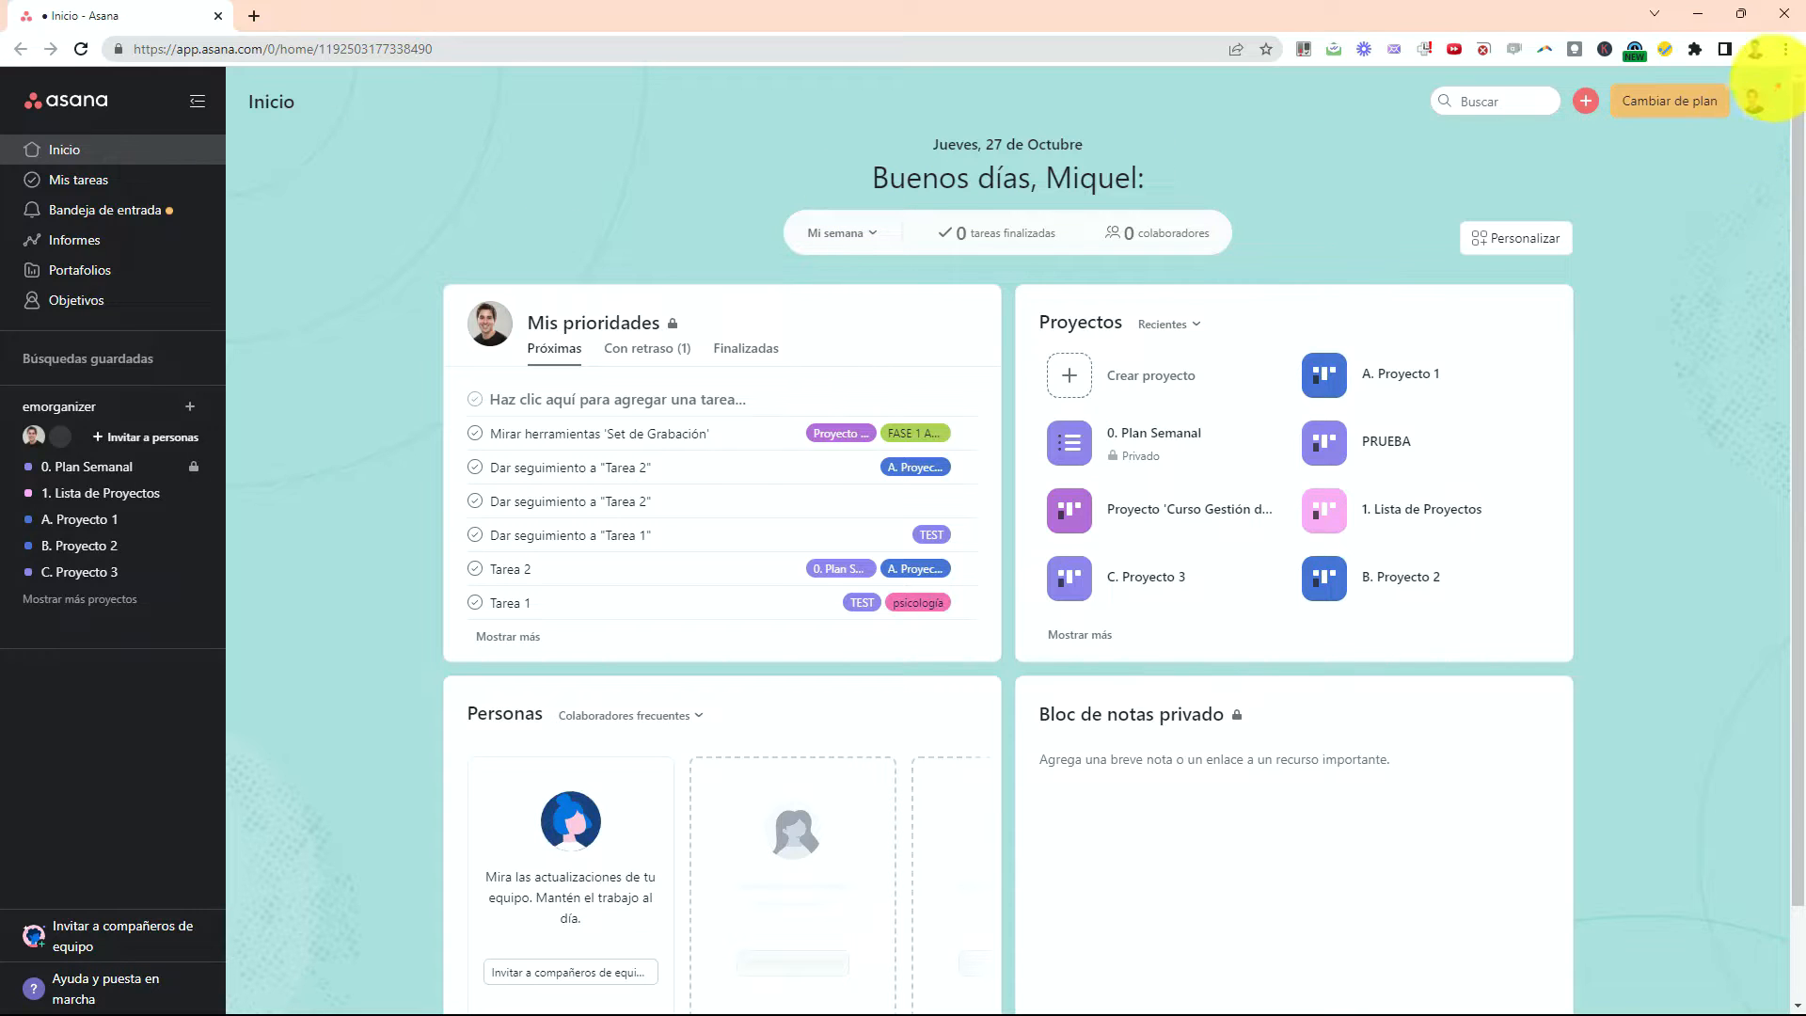
mouse_move(1777, 85)
mouse_down()
mouse_move(1681, 150)
mouse_move(1775, 111)
mouse_up()
drag(1497, 215, 1646, 141)
mouse_move(1577, 135)
mouse_down()
mouse_move(1630, 139)
mouse_move(1603, 200)
mouse_up()
key(Escape)
key(ctrl+F2)
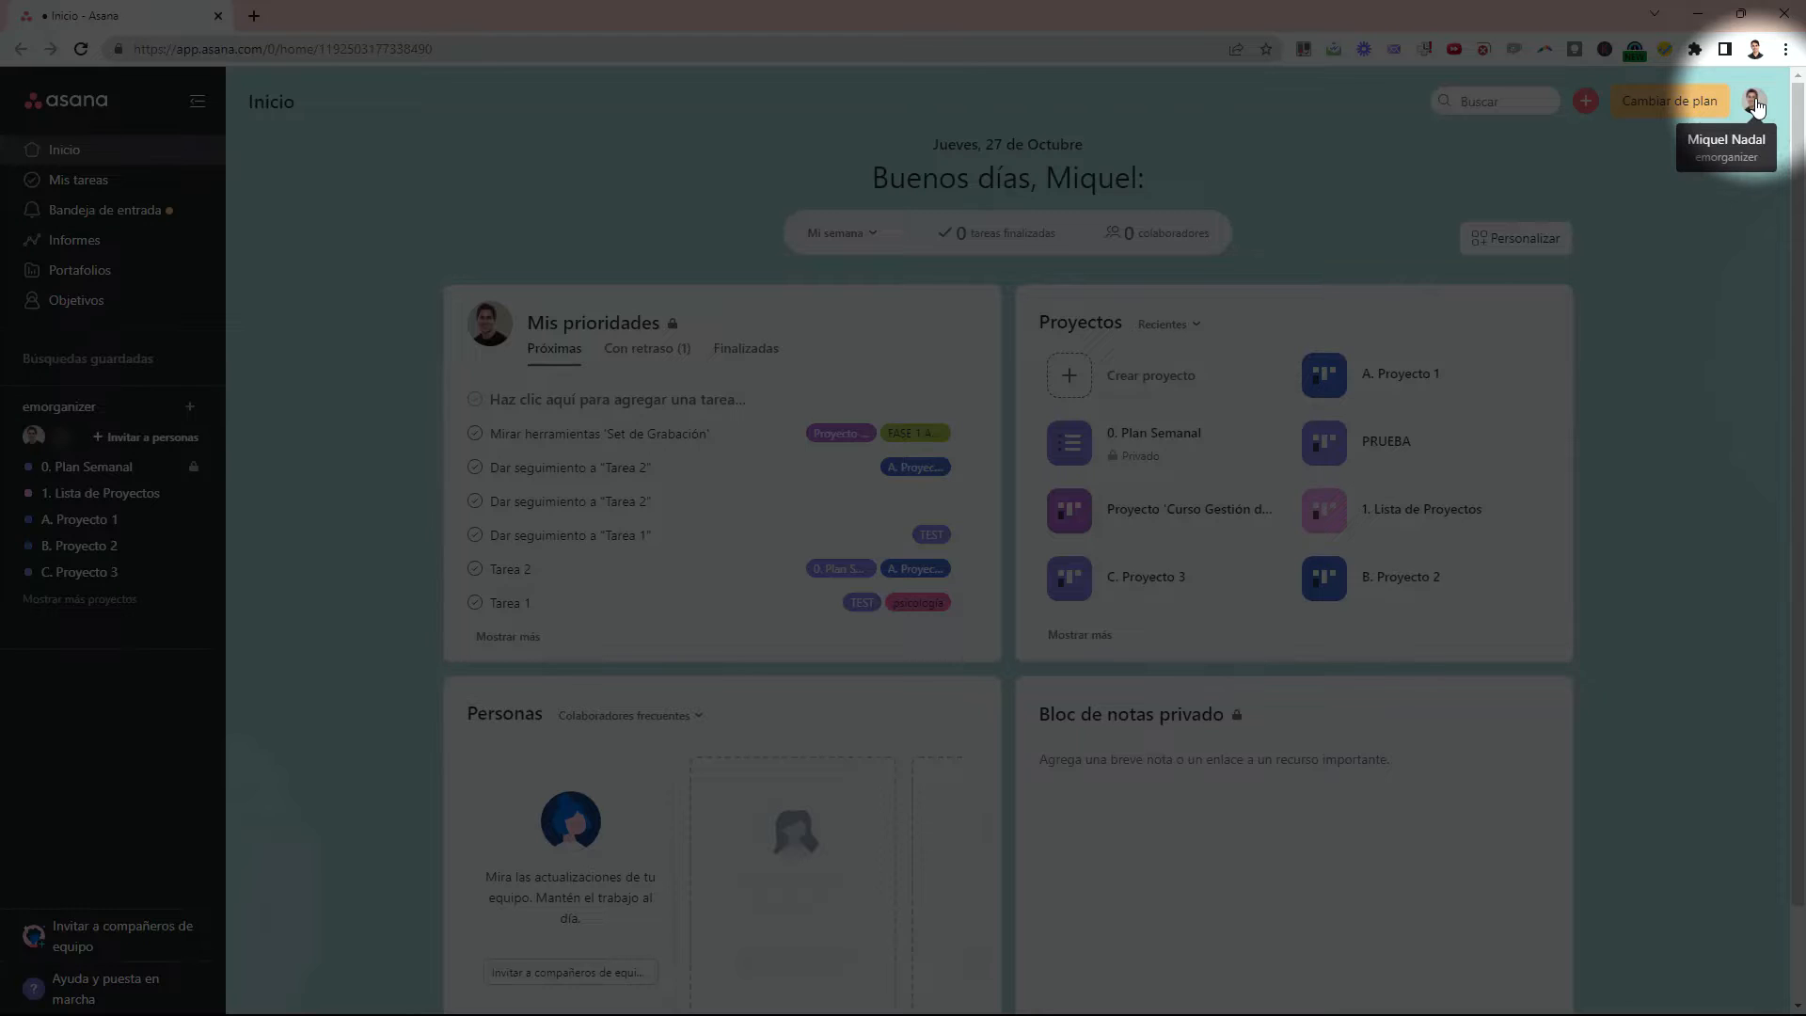
Open the personal account settings and bring up their notification options.
click(1755, 103)
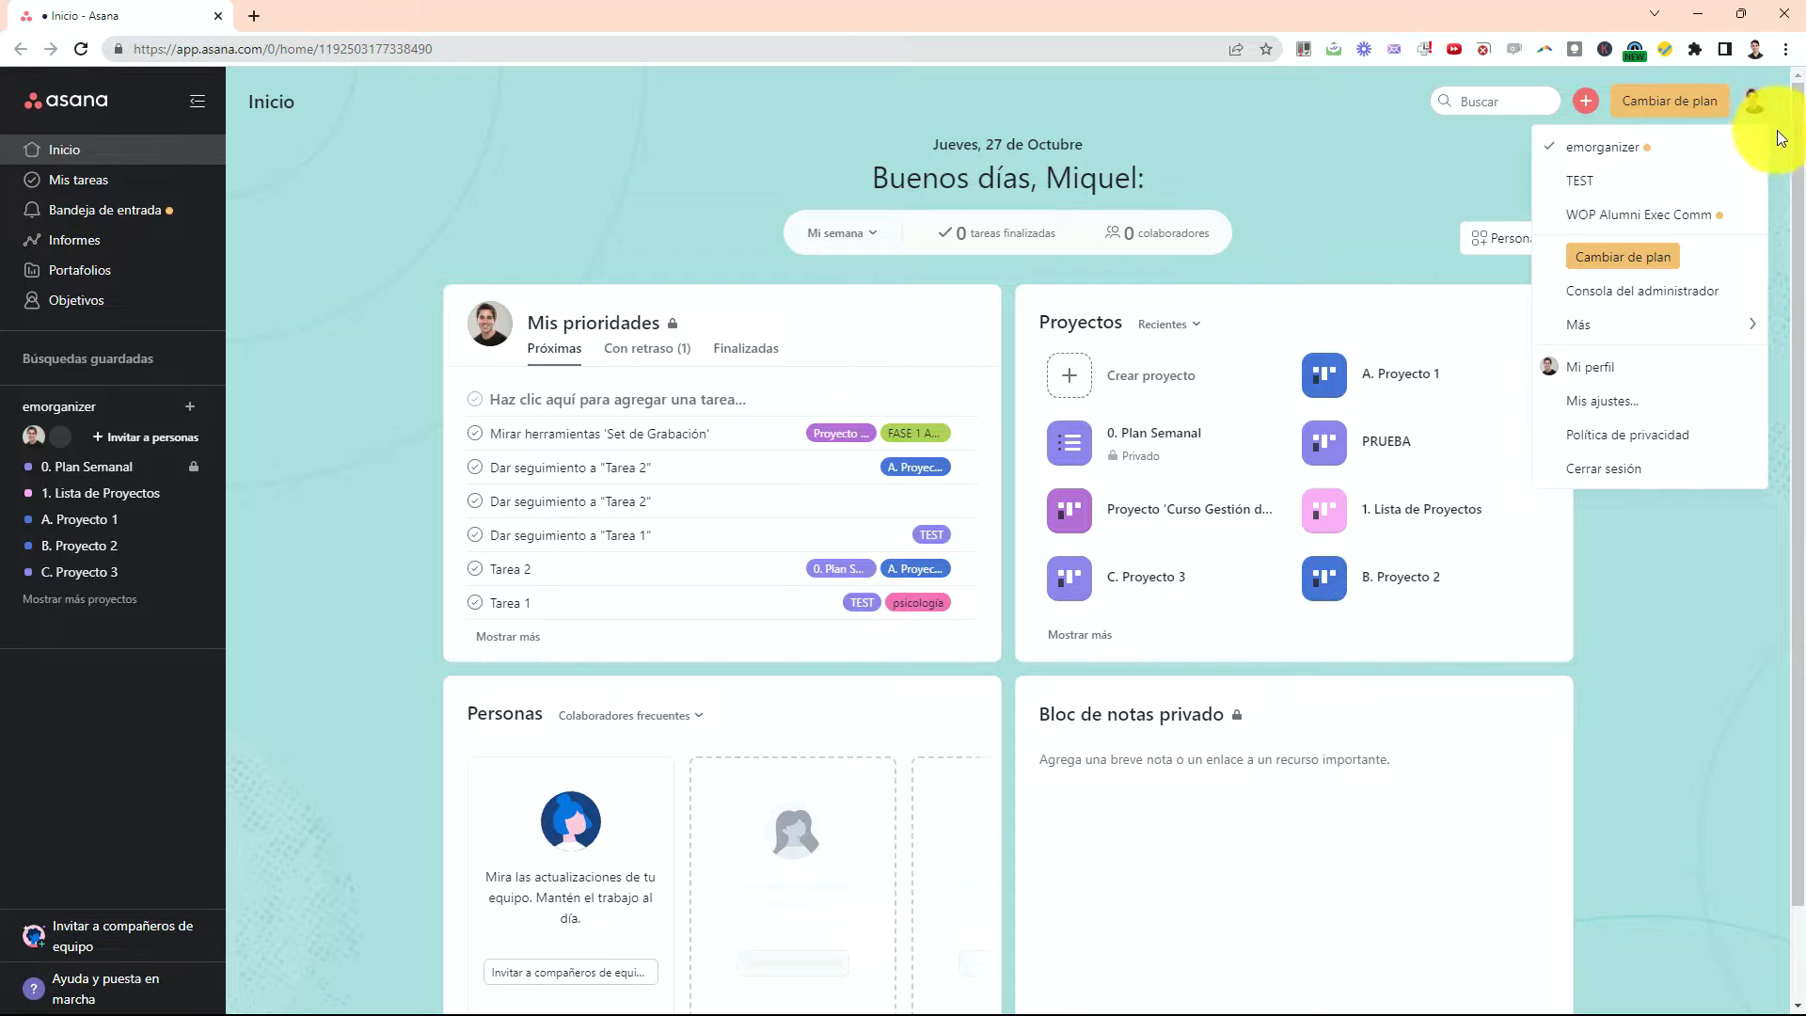
click(1585, 409)
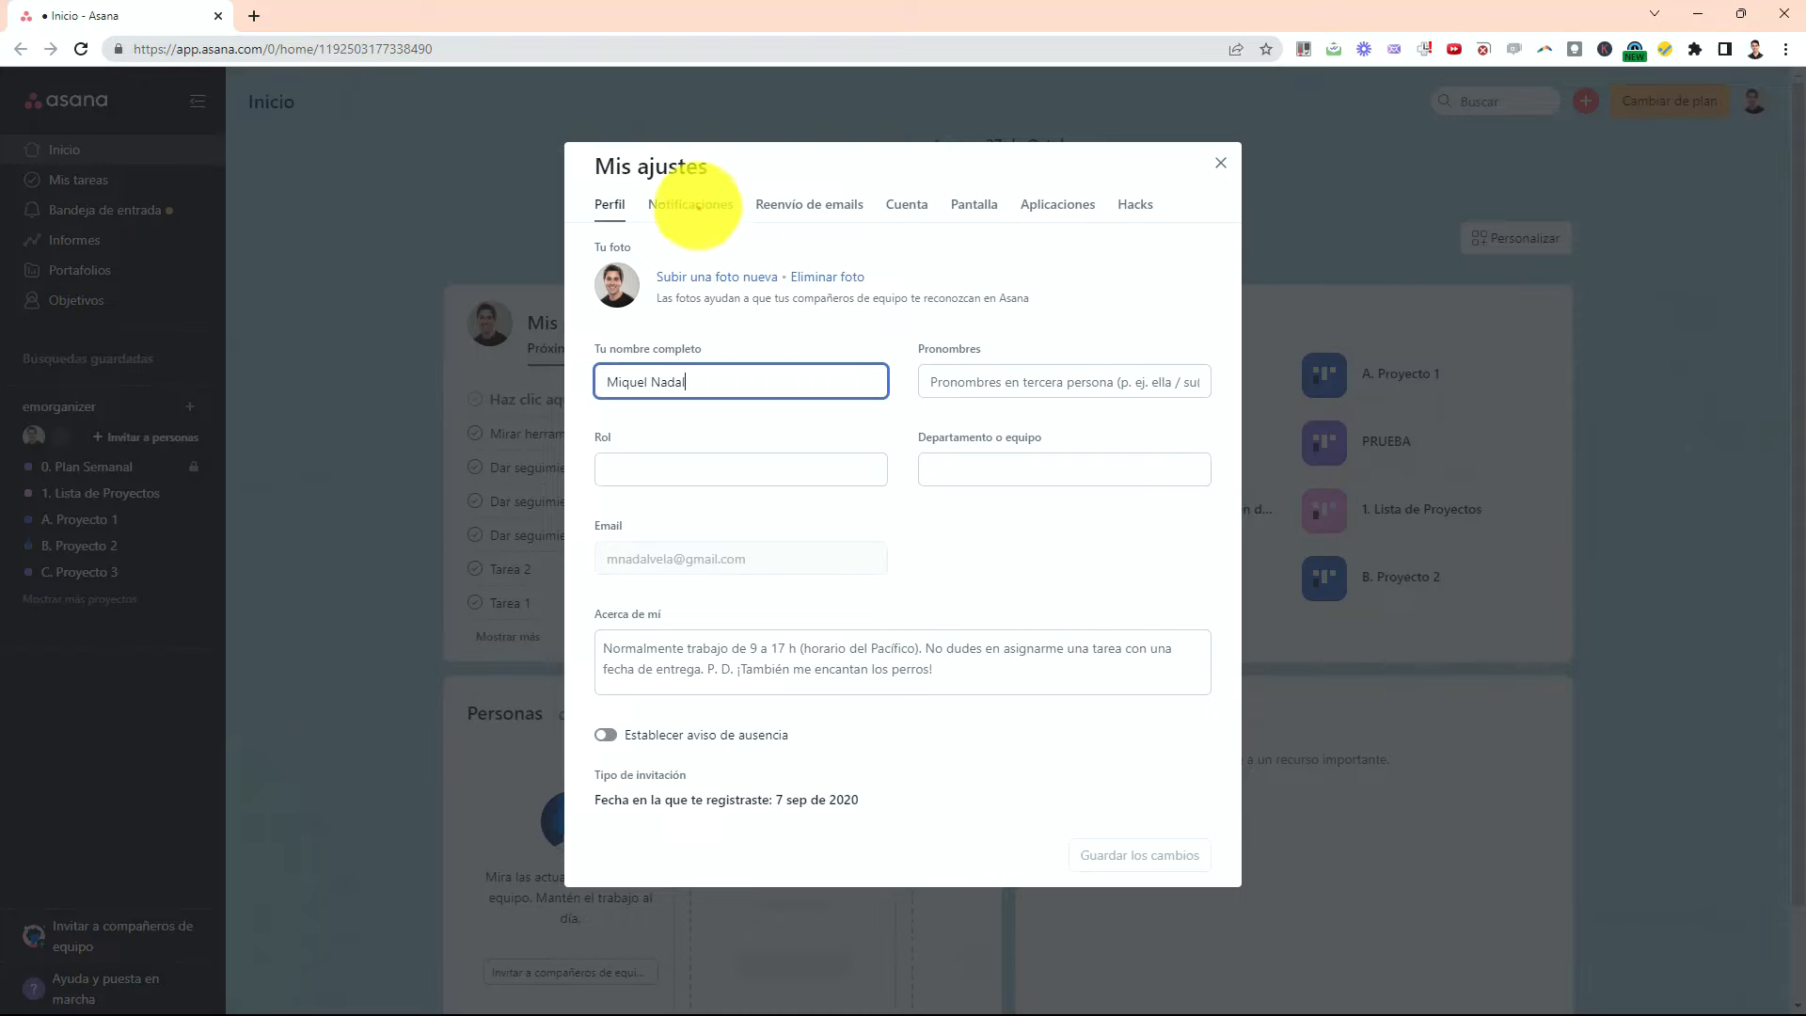
mouse_move(734, 200)
mouse_down()
mouse_move(649, 246)
mouse_move(738, 183)
mouse_up()
drag(785, 113, 738, 174)
key(Escape)
click(691, 207)
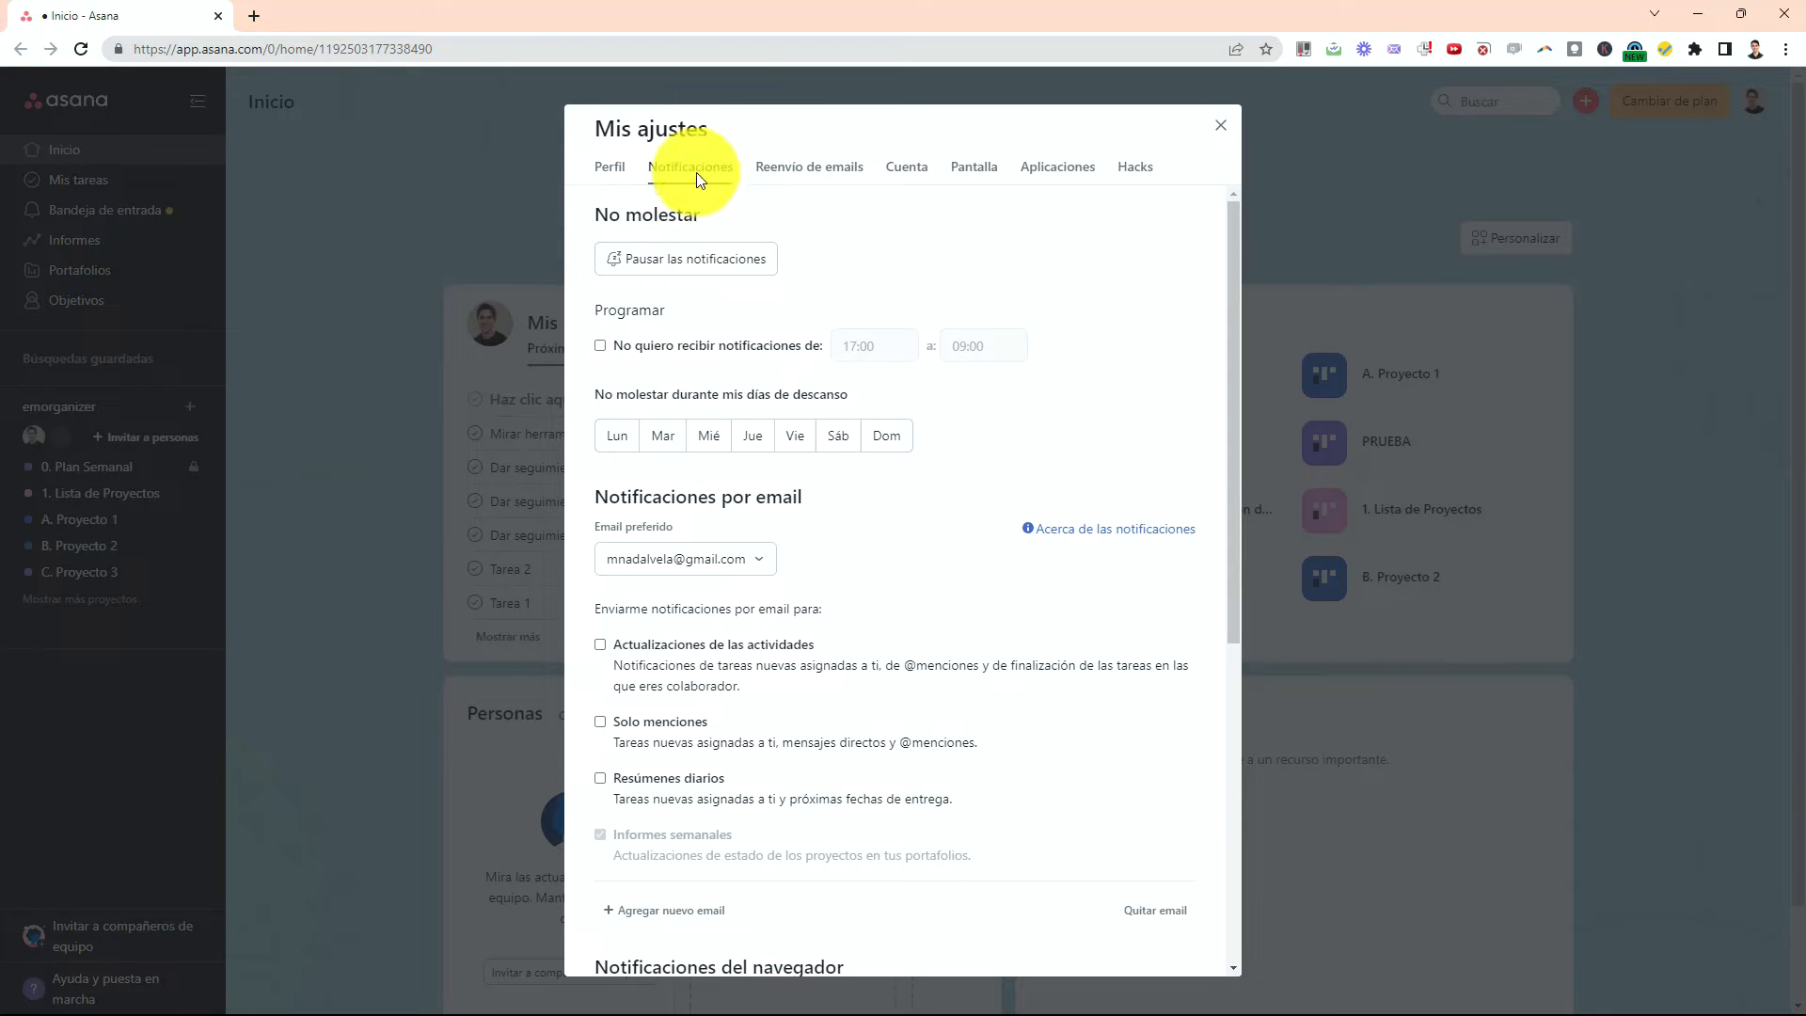
Examine the available pause durations and the do-not-disturb, email, browser and project notification options.
click(675, 262)
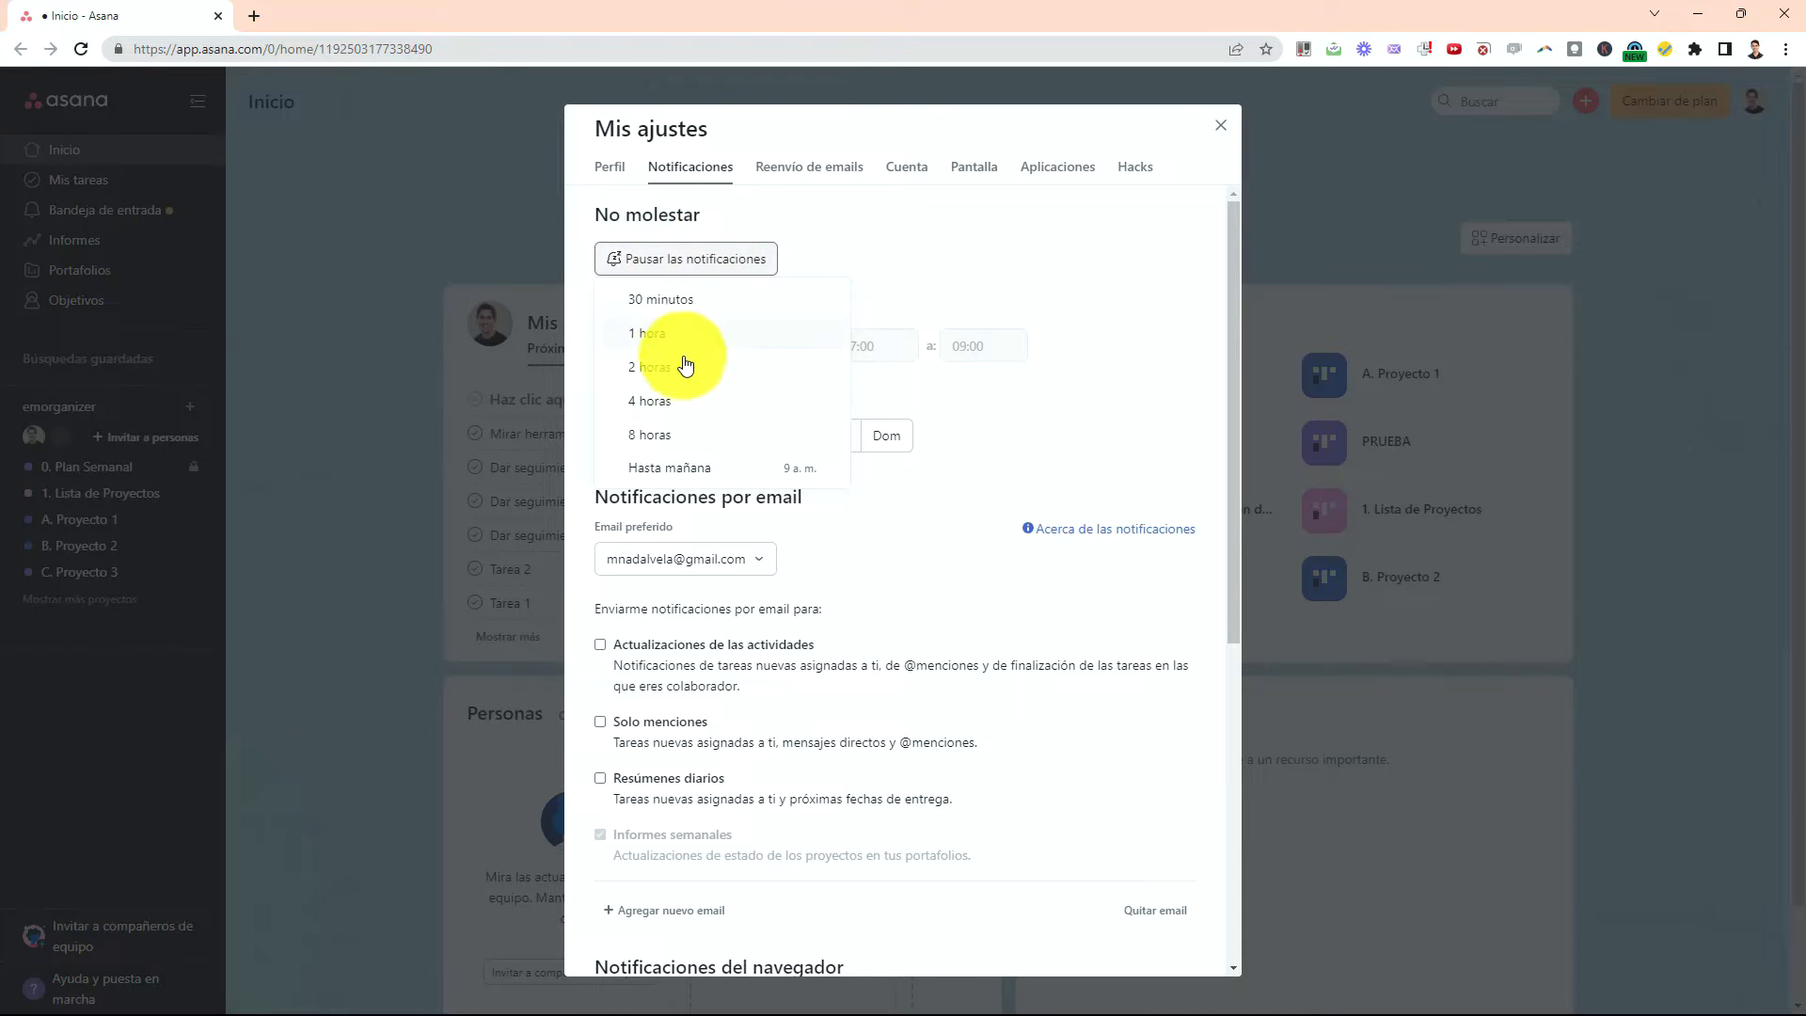
click(878, 249)
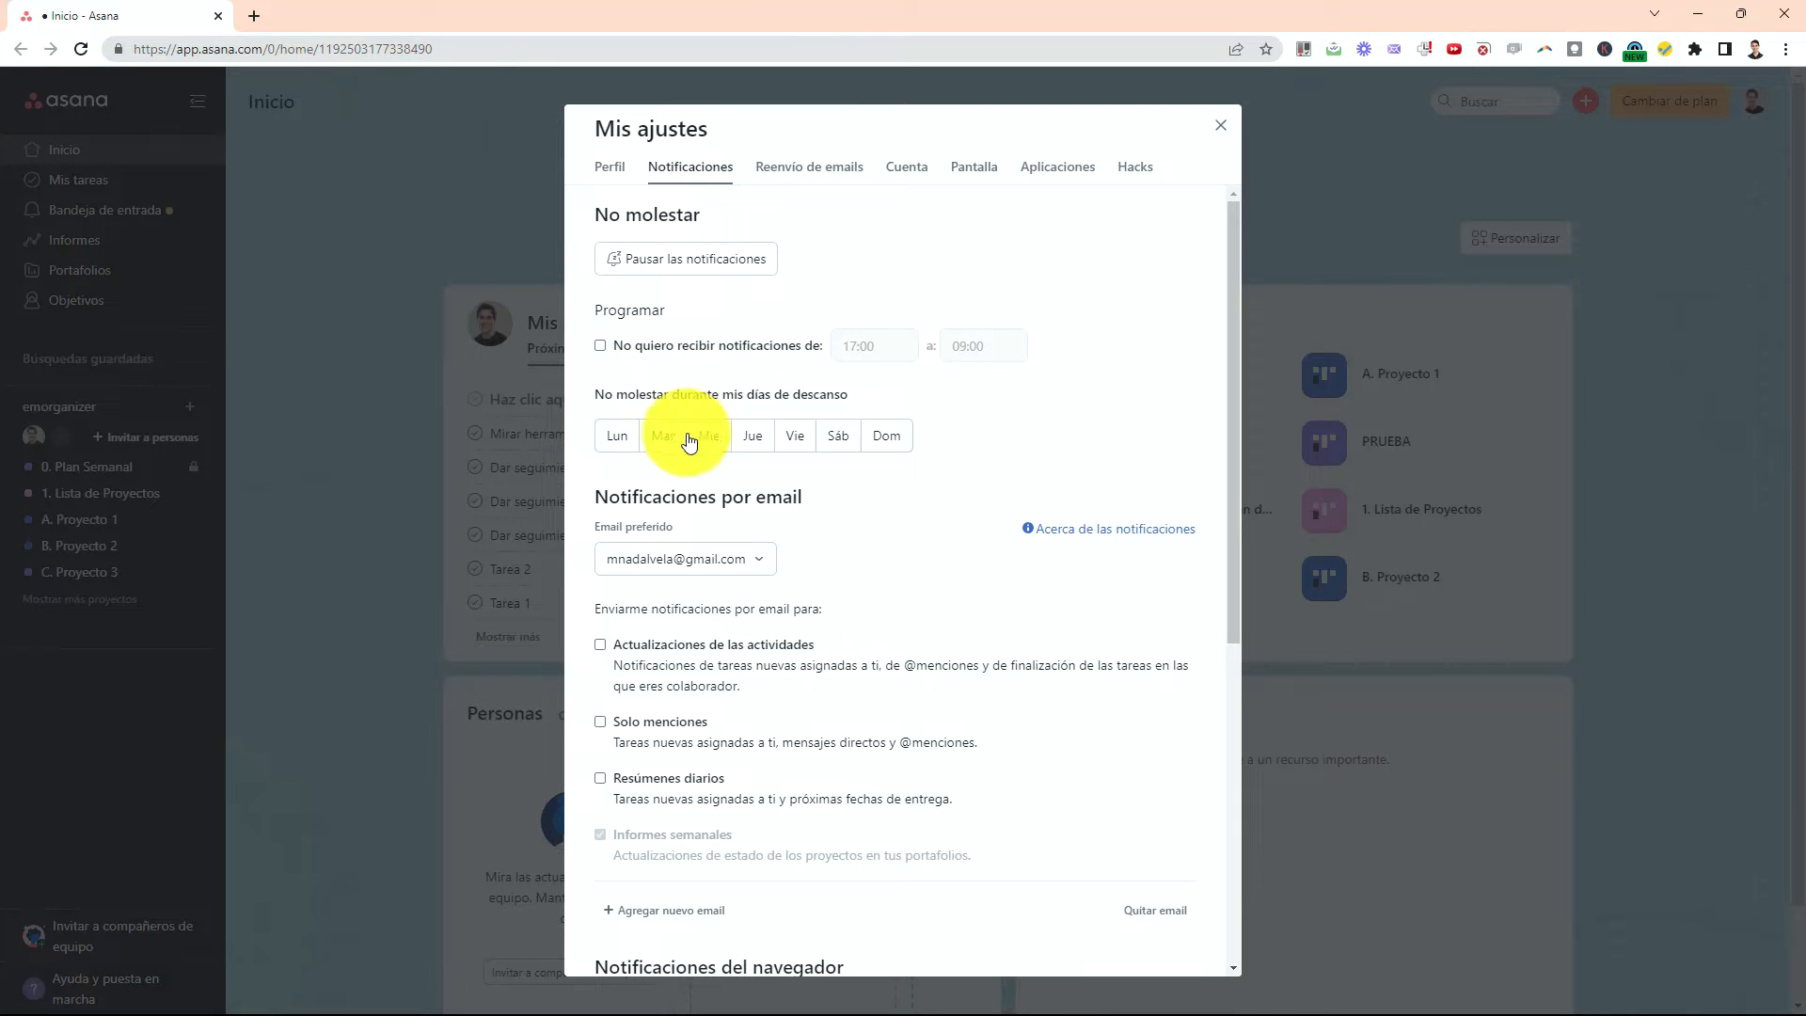
scroll(753, 386, down, 1)
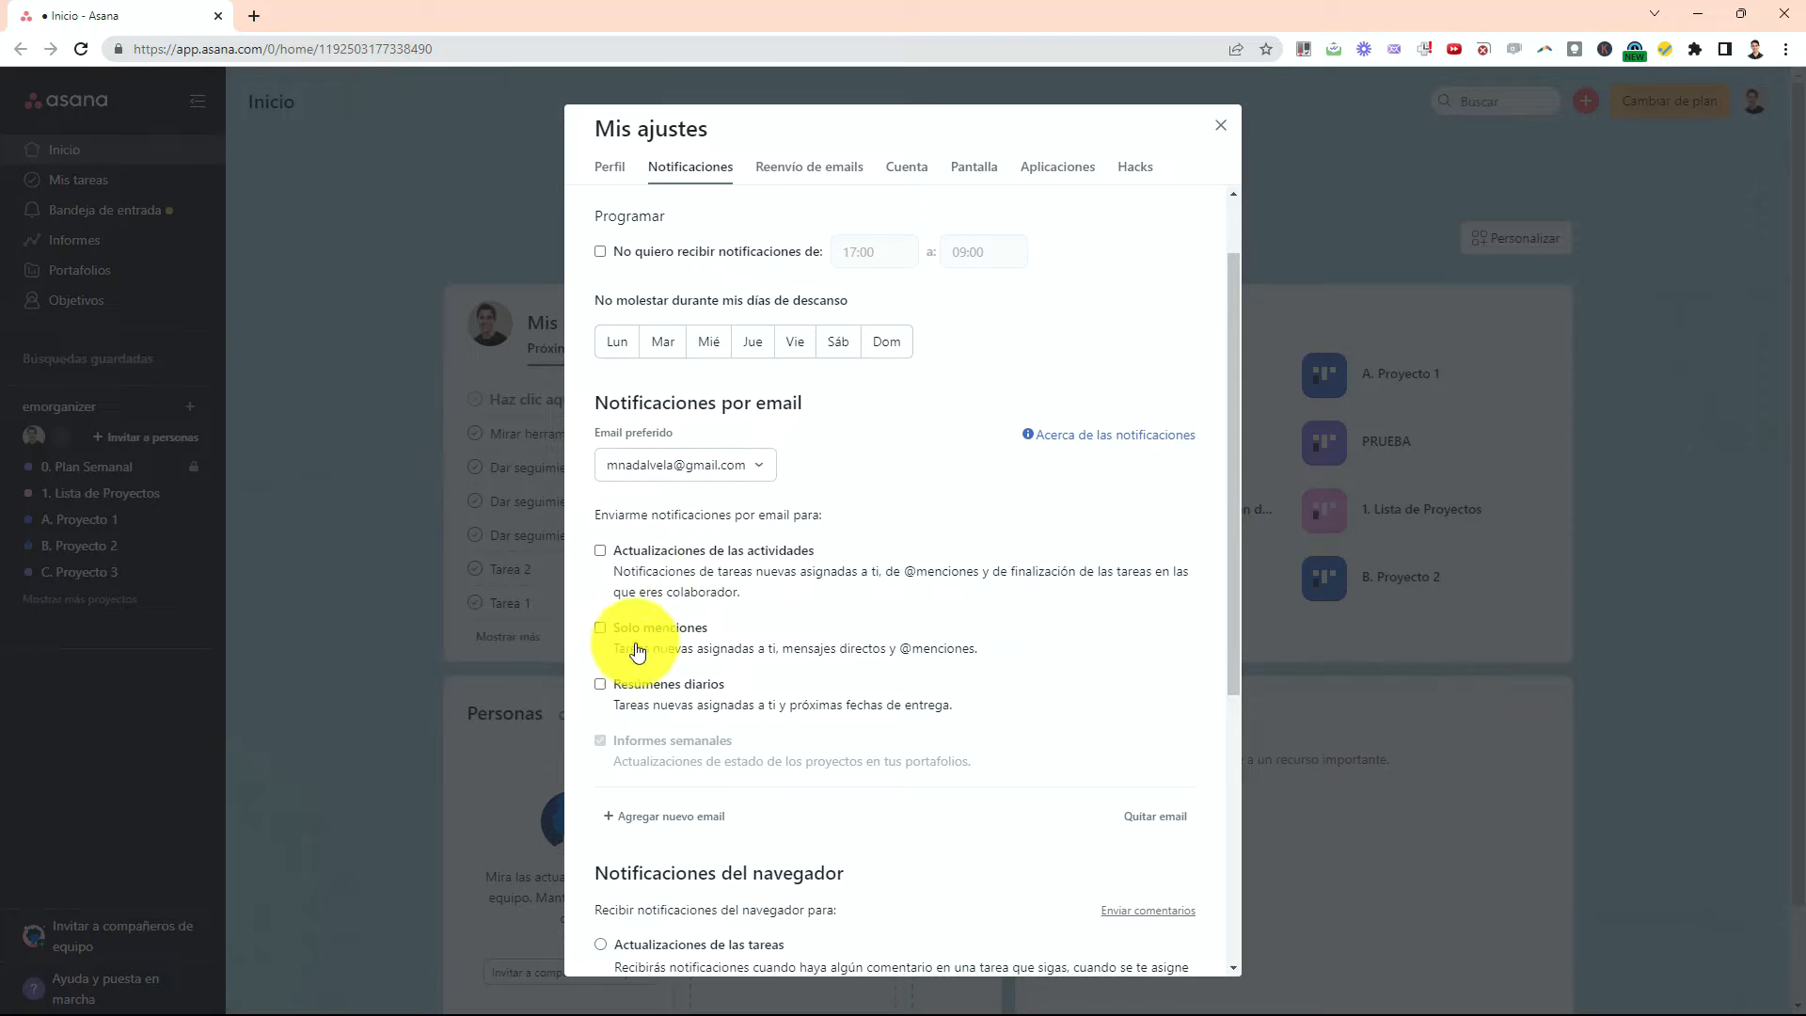
scroll(703, 489, down, 2)
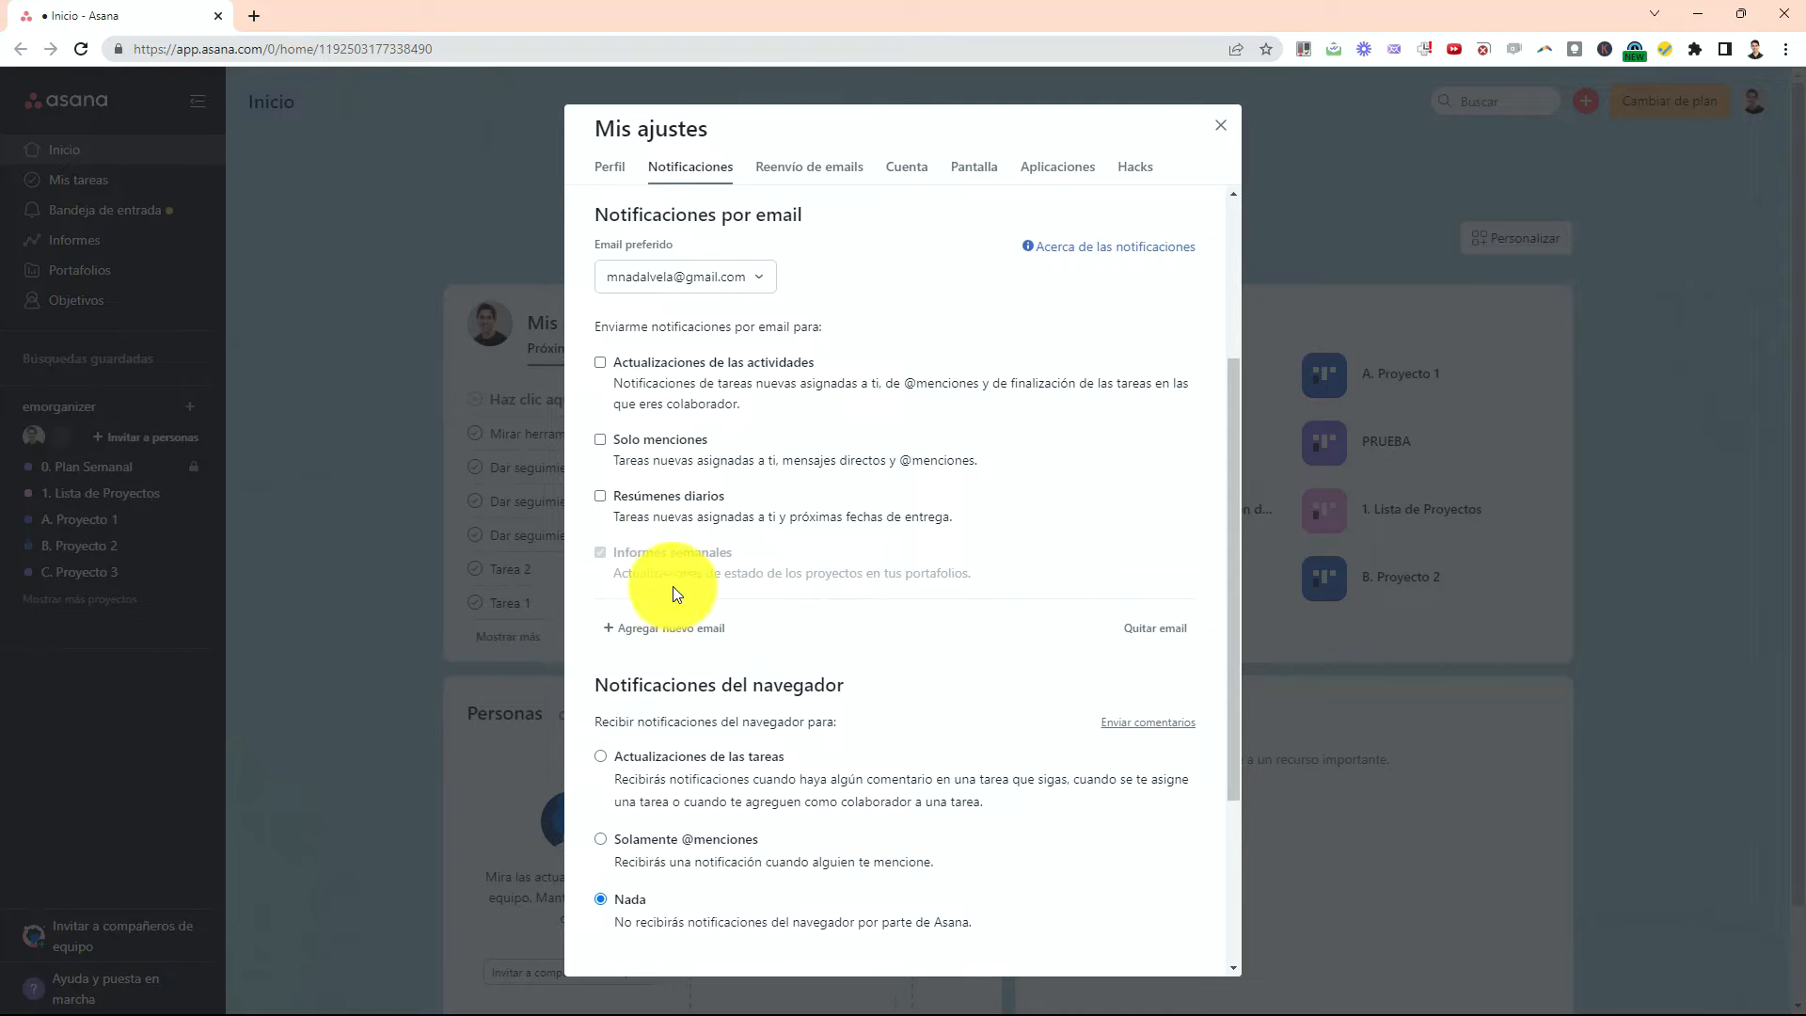
scroll(752, 423, down, 2)
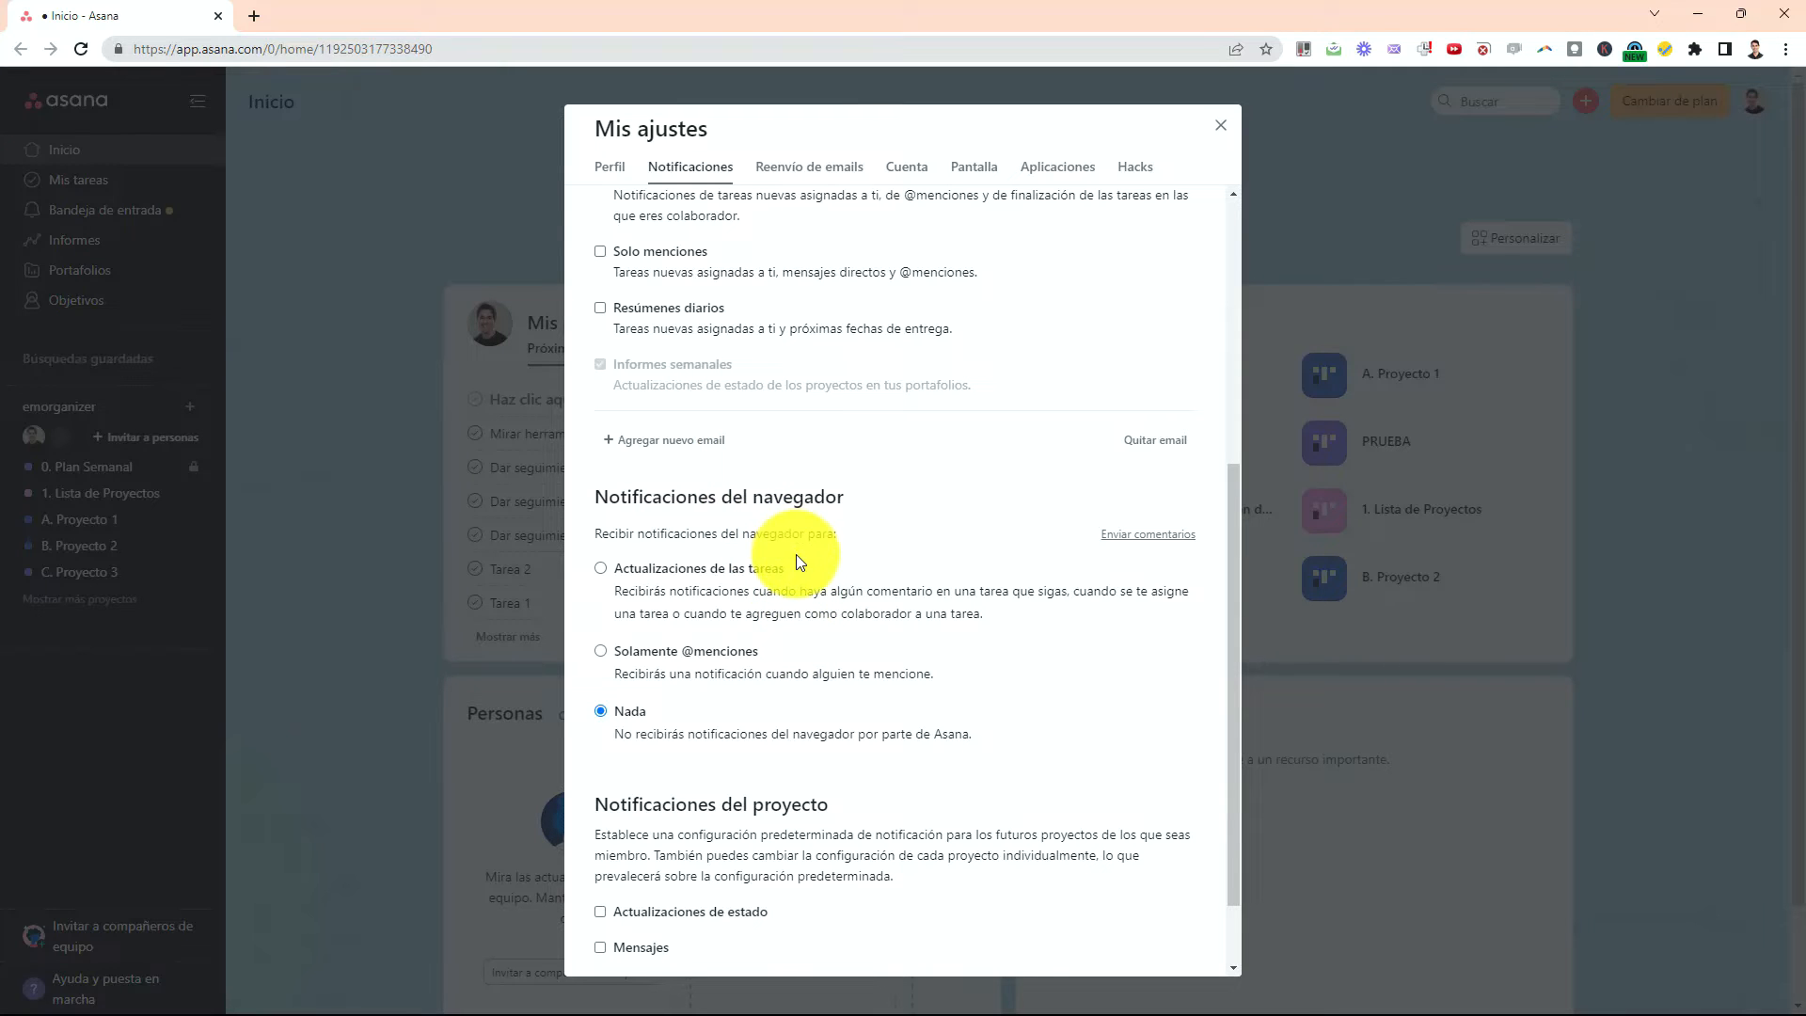
click(621, 712)
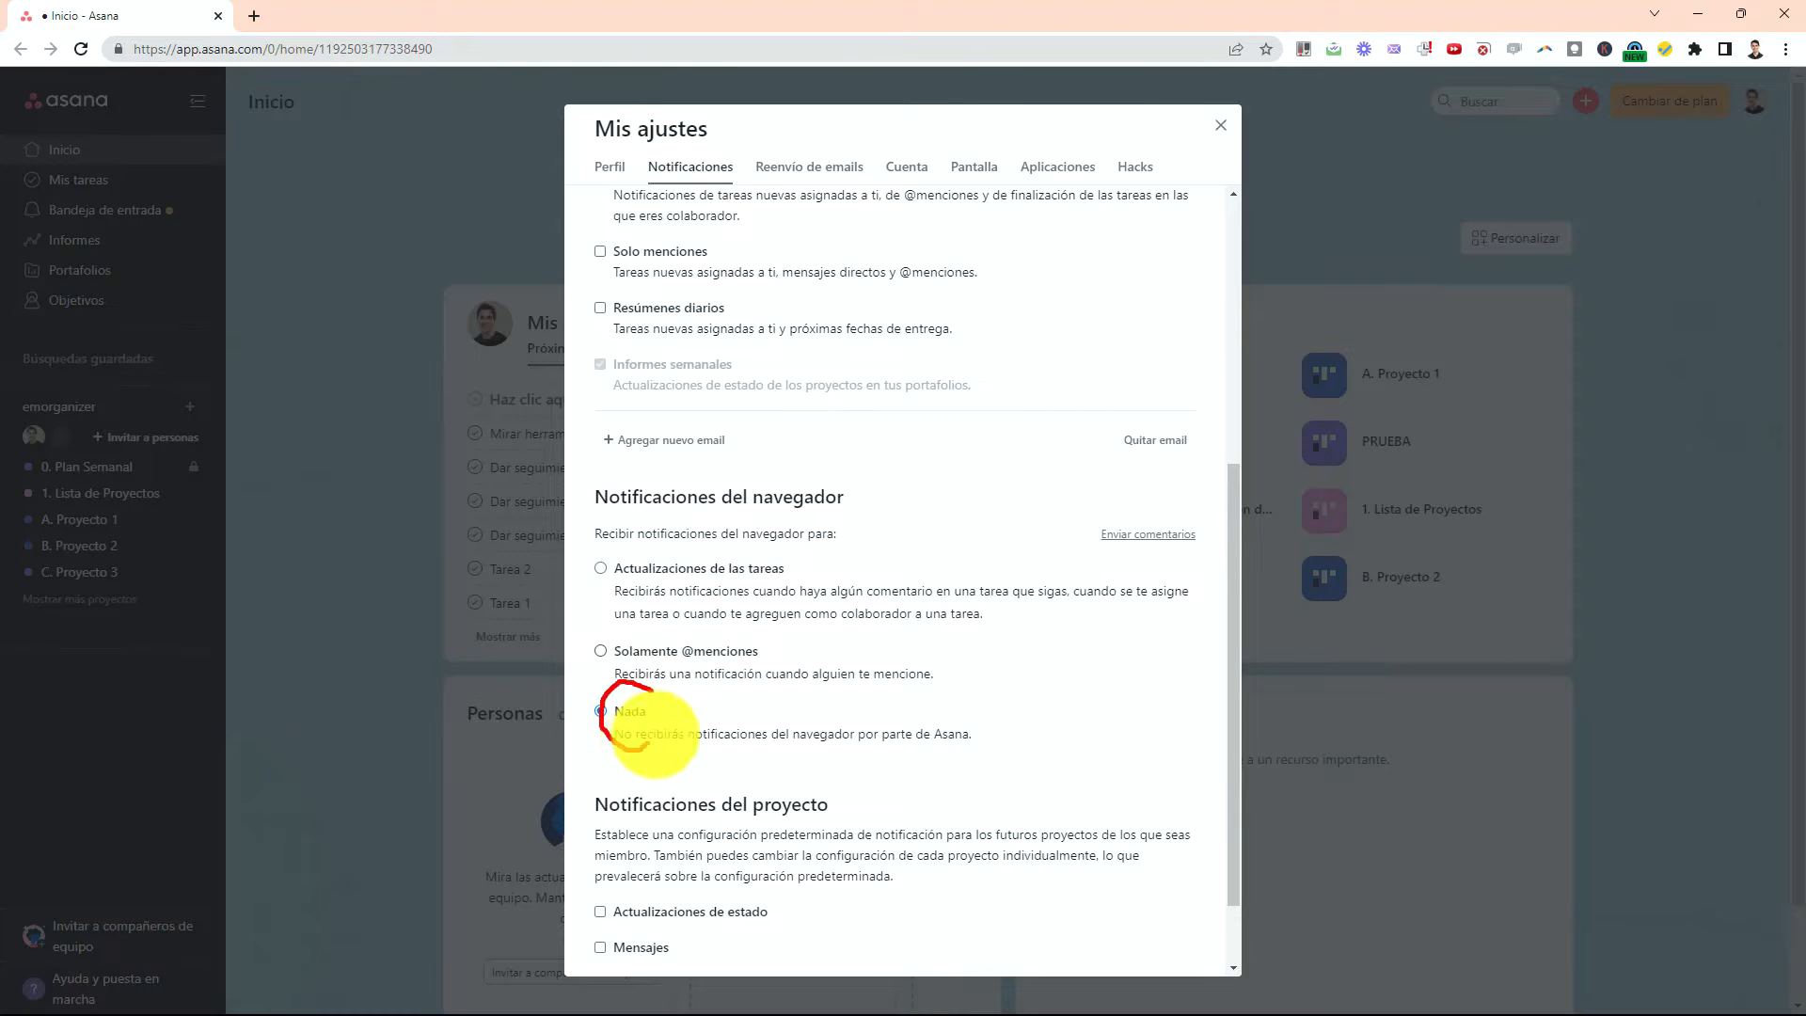
scroll(739, 620, down, 1)
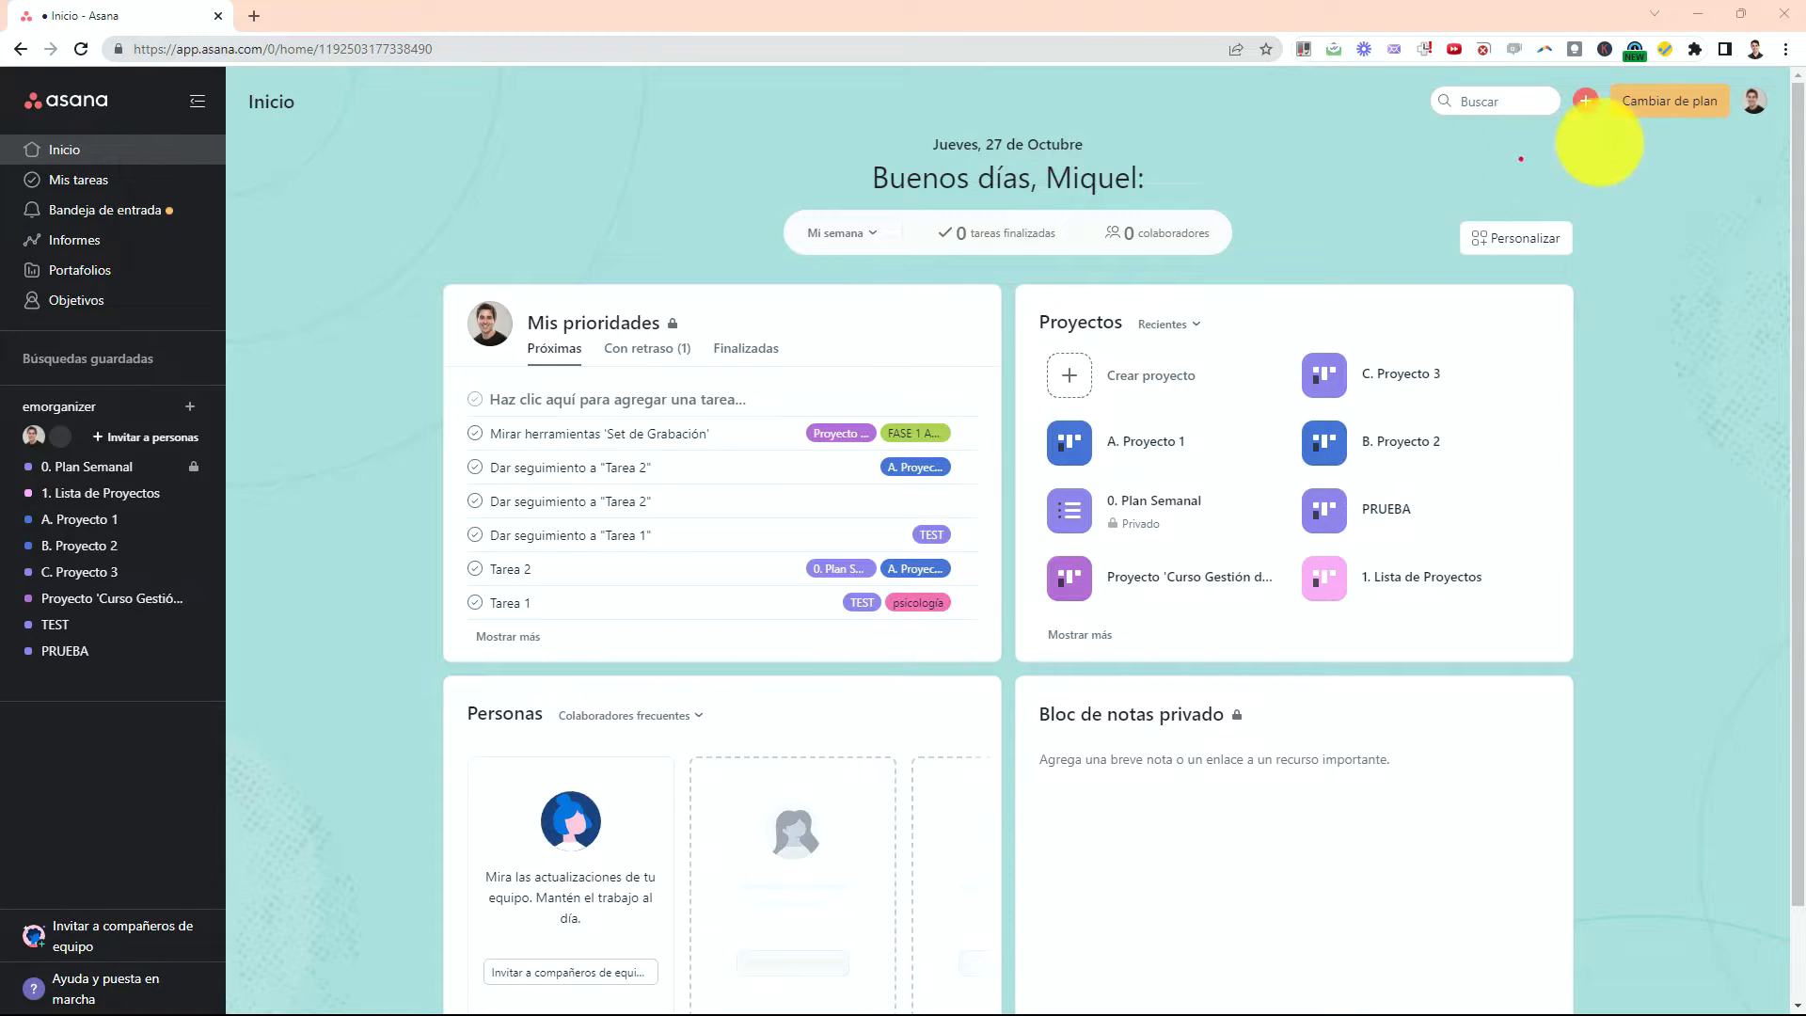
Create a new workspace named Neuroproductividad without adding any members.
mouse_move(1749, 77)
mouse_down()
mouse_move(1798, 122)
mouse_move(1792, 76)
mouse_up()
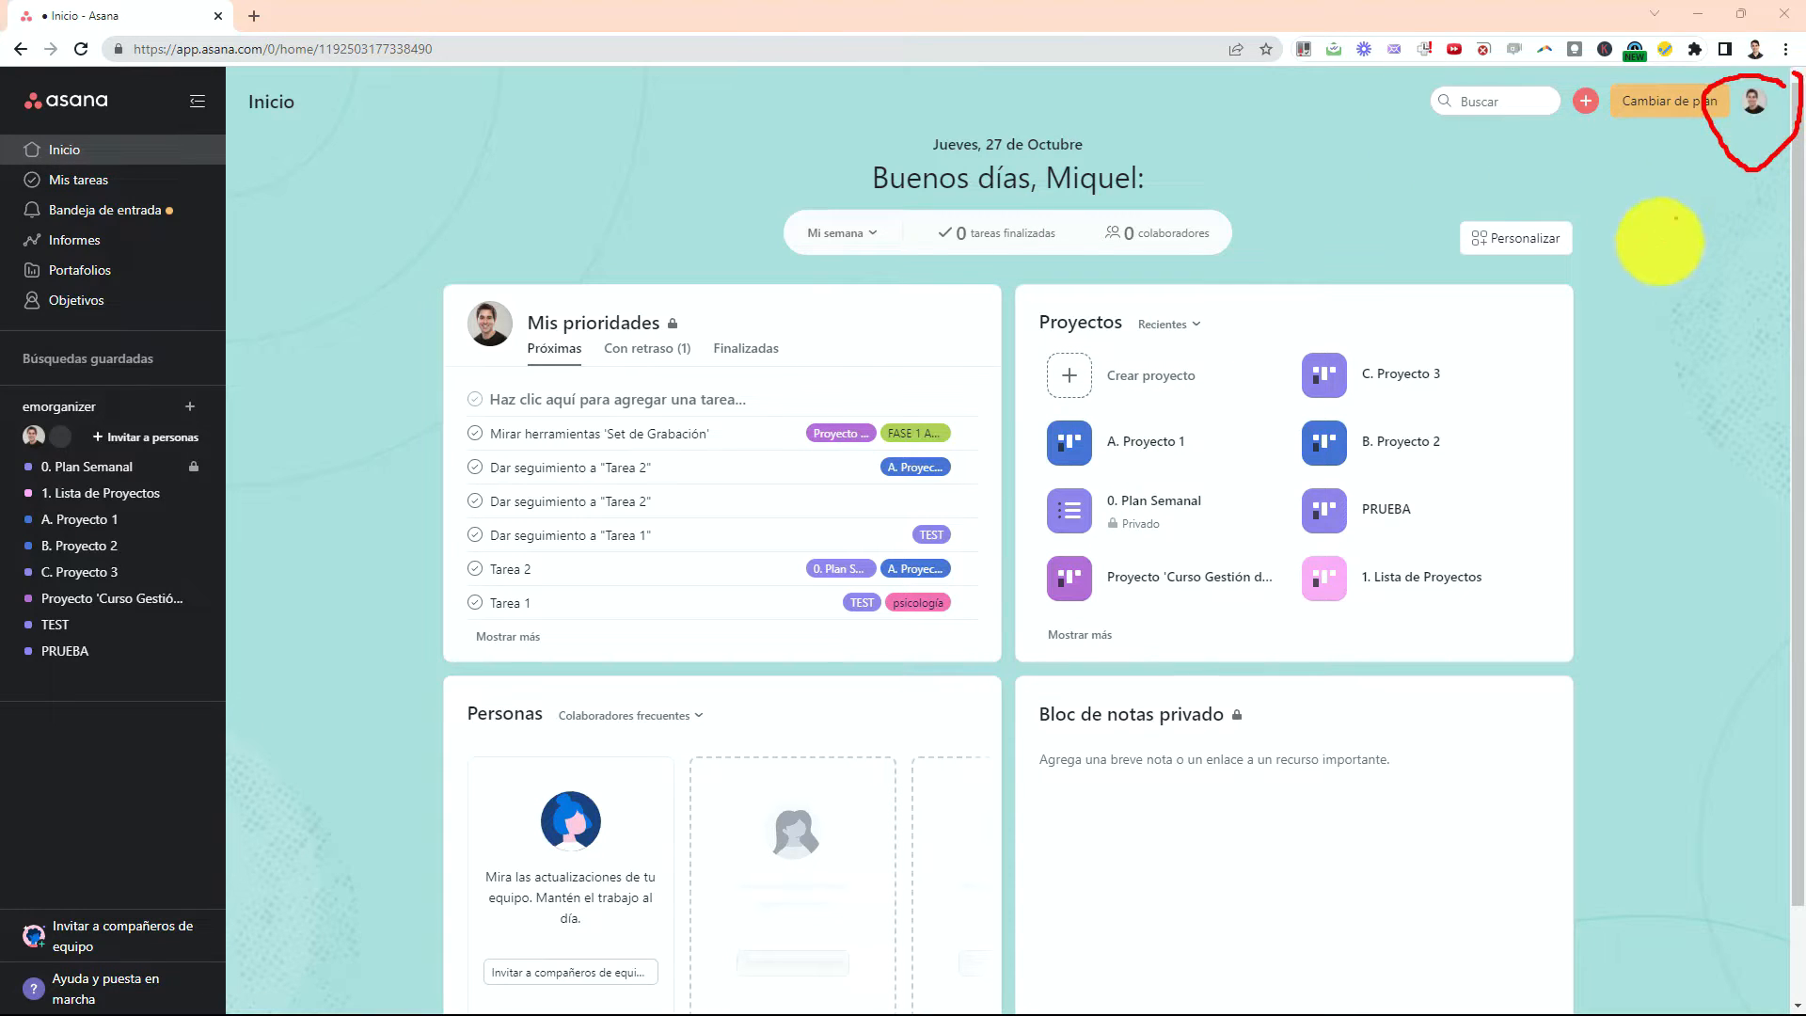
click(1752, 106)
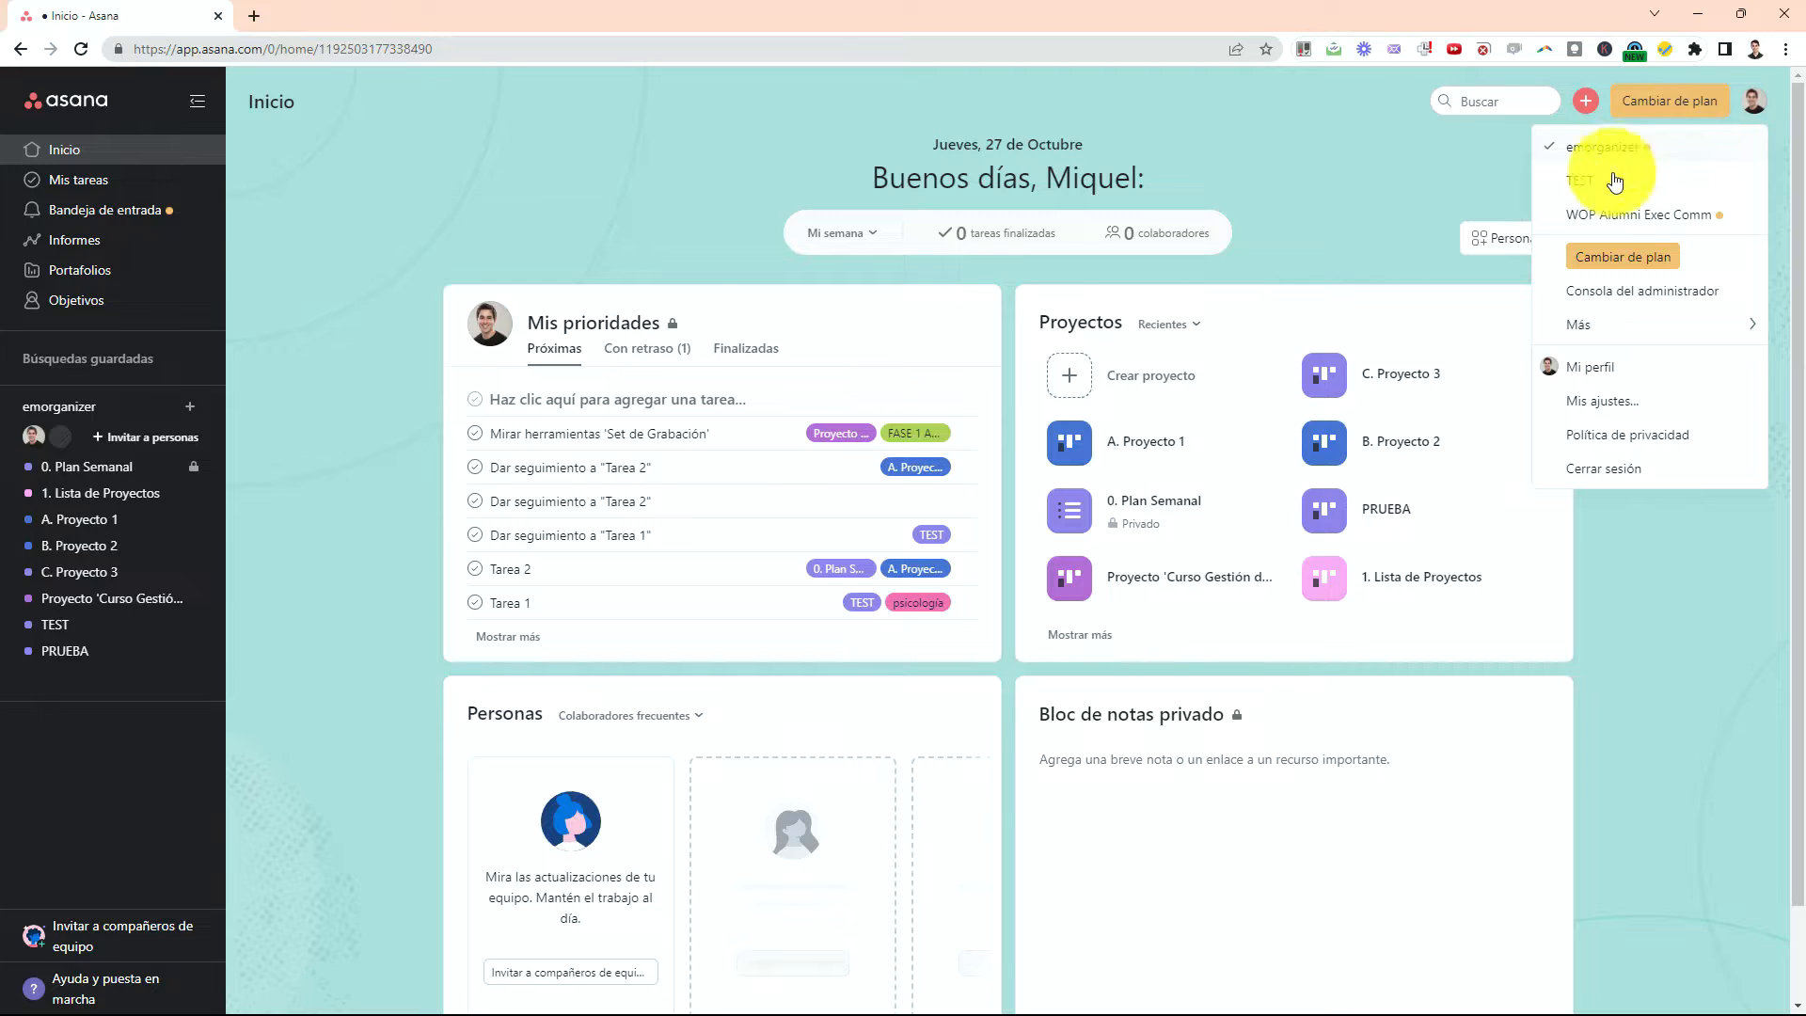
mouse_move(1596, 327)
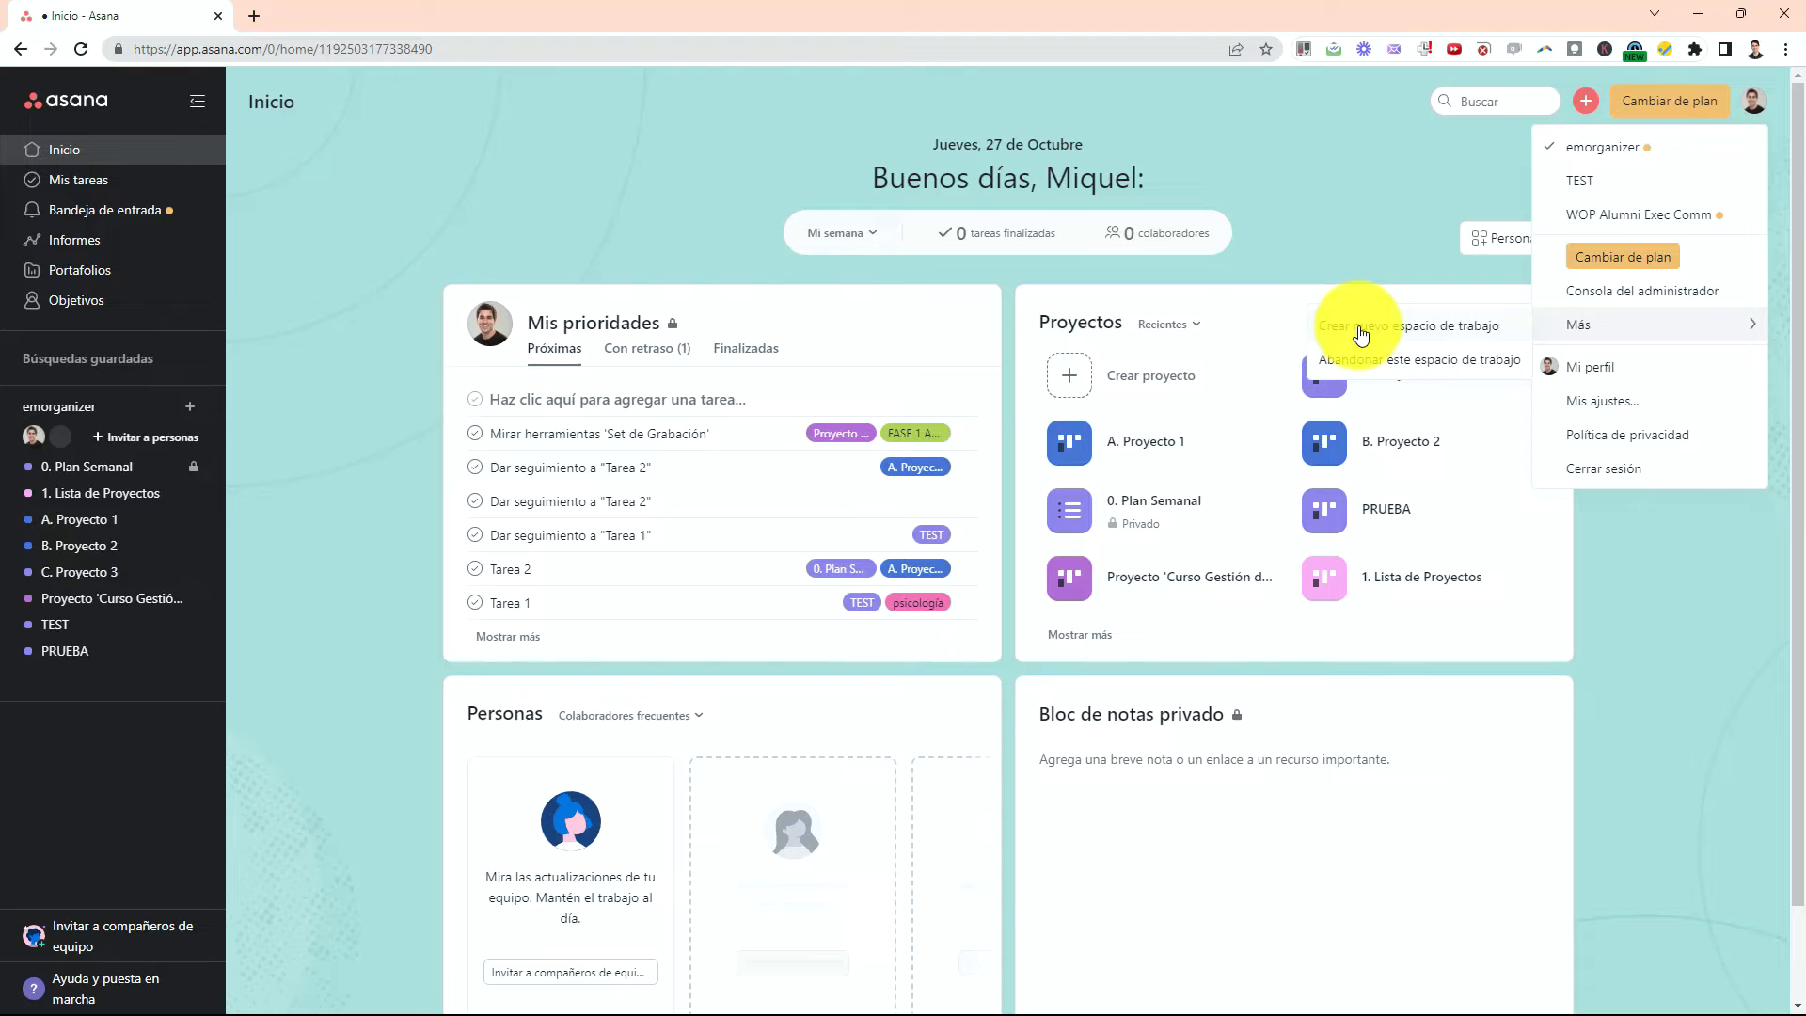
click(1361, 329)
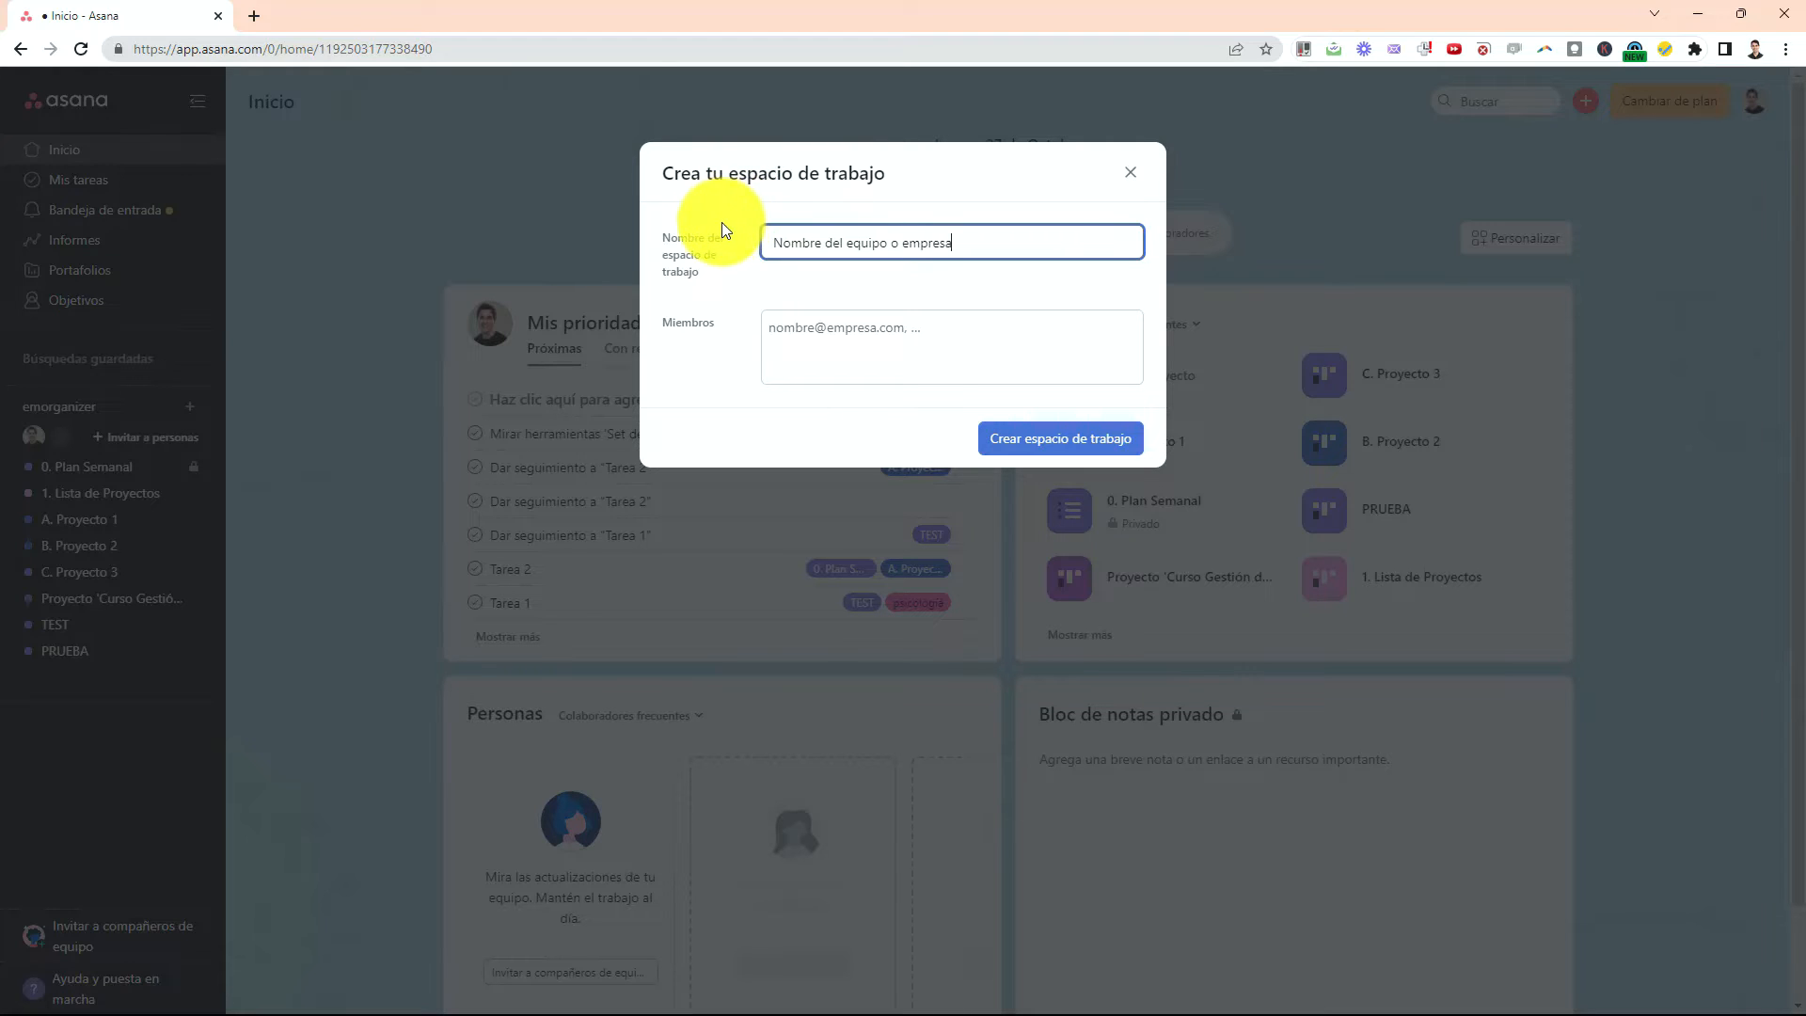
triple_click(1004, 235)
text(Neurorpdo)
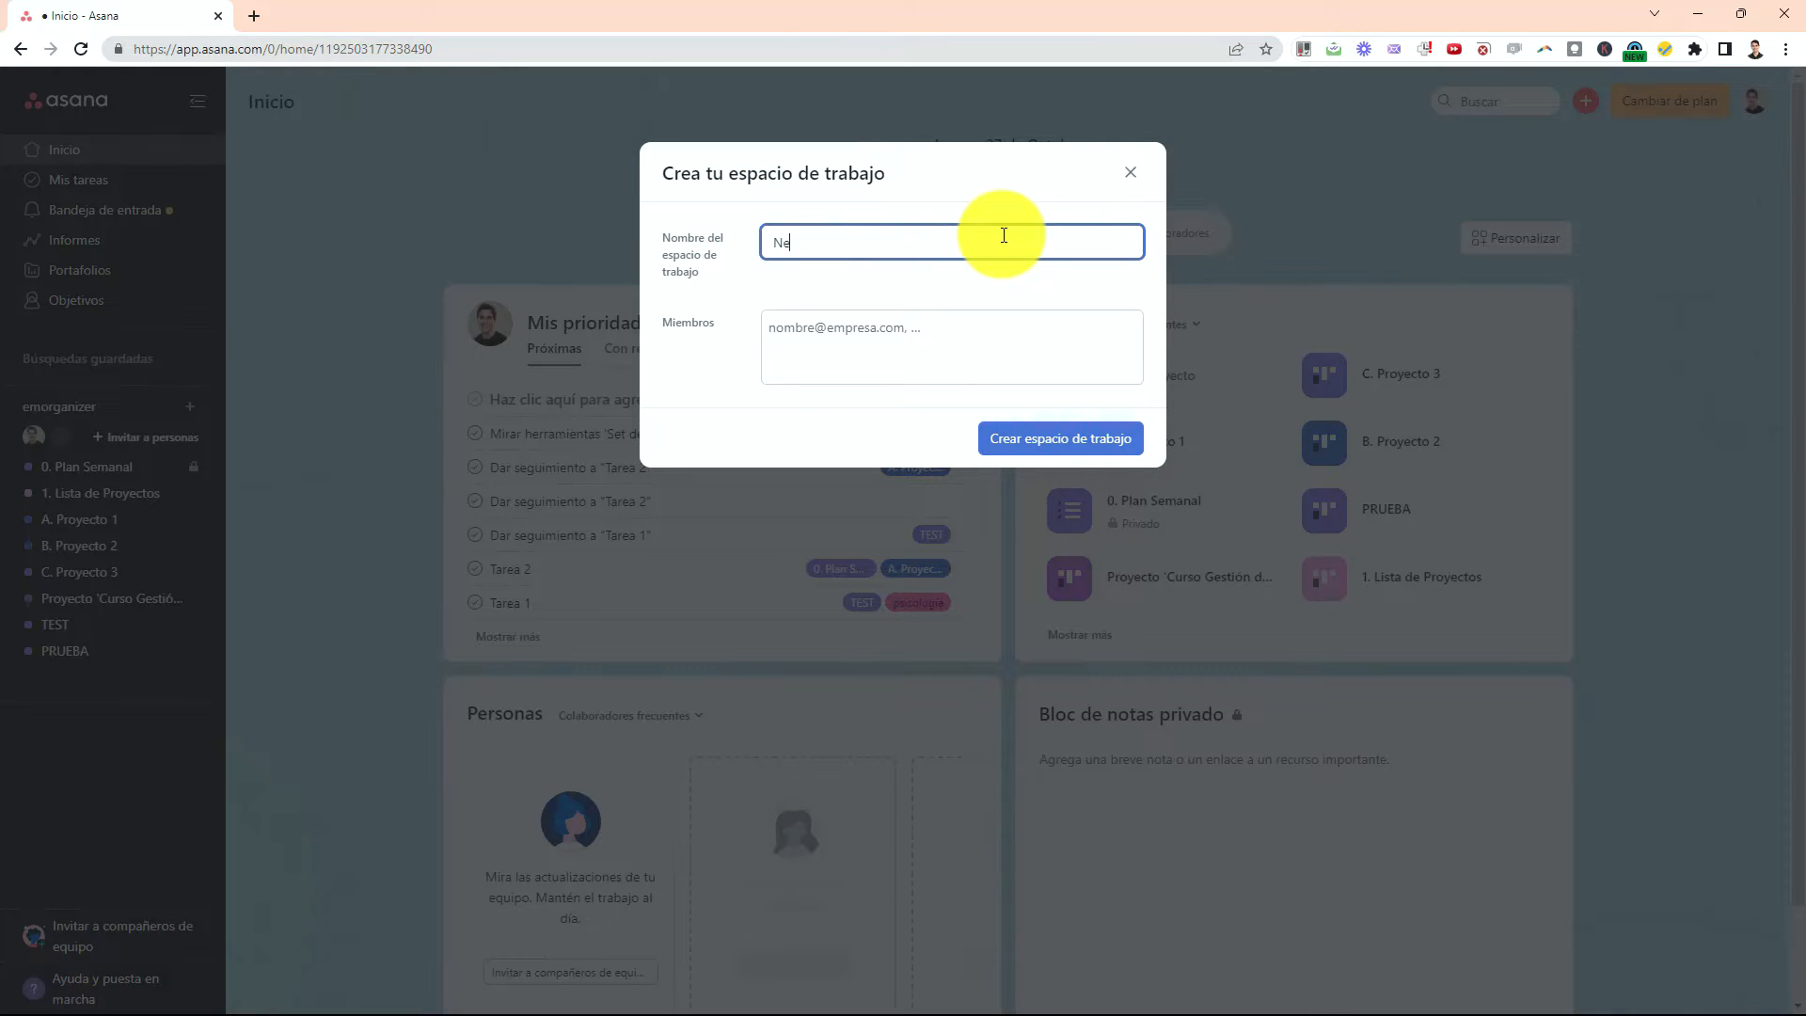
key(BackSpace)
key(BackSpace)
key(BackSpace)
key(BackSpace)
text(productividad)
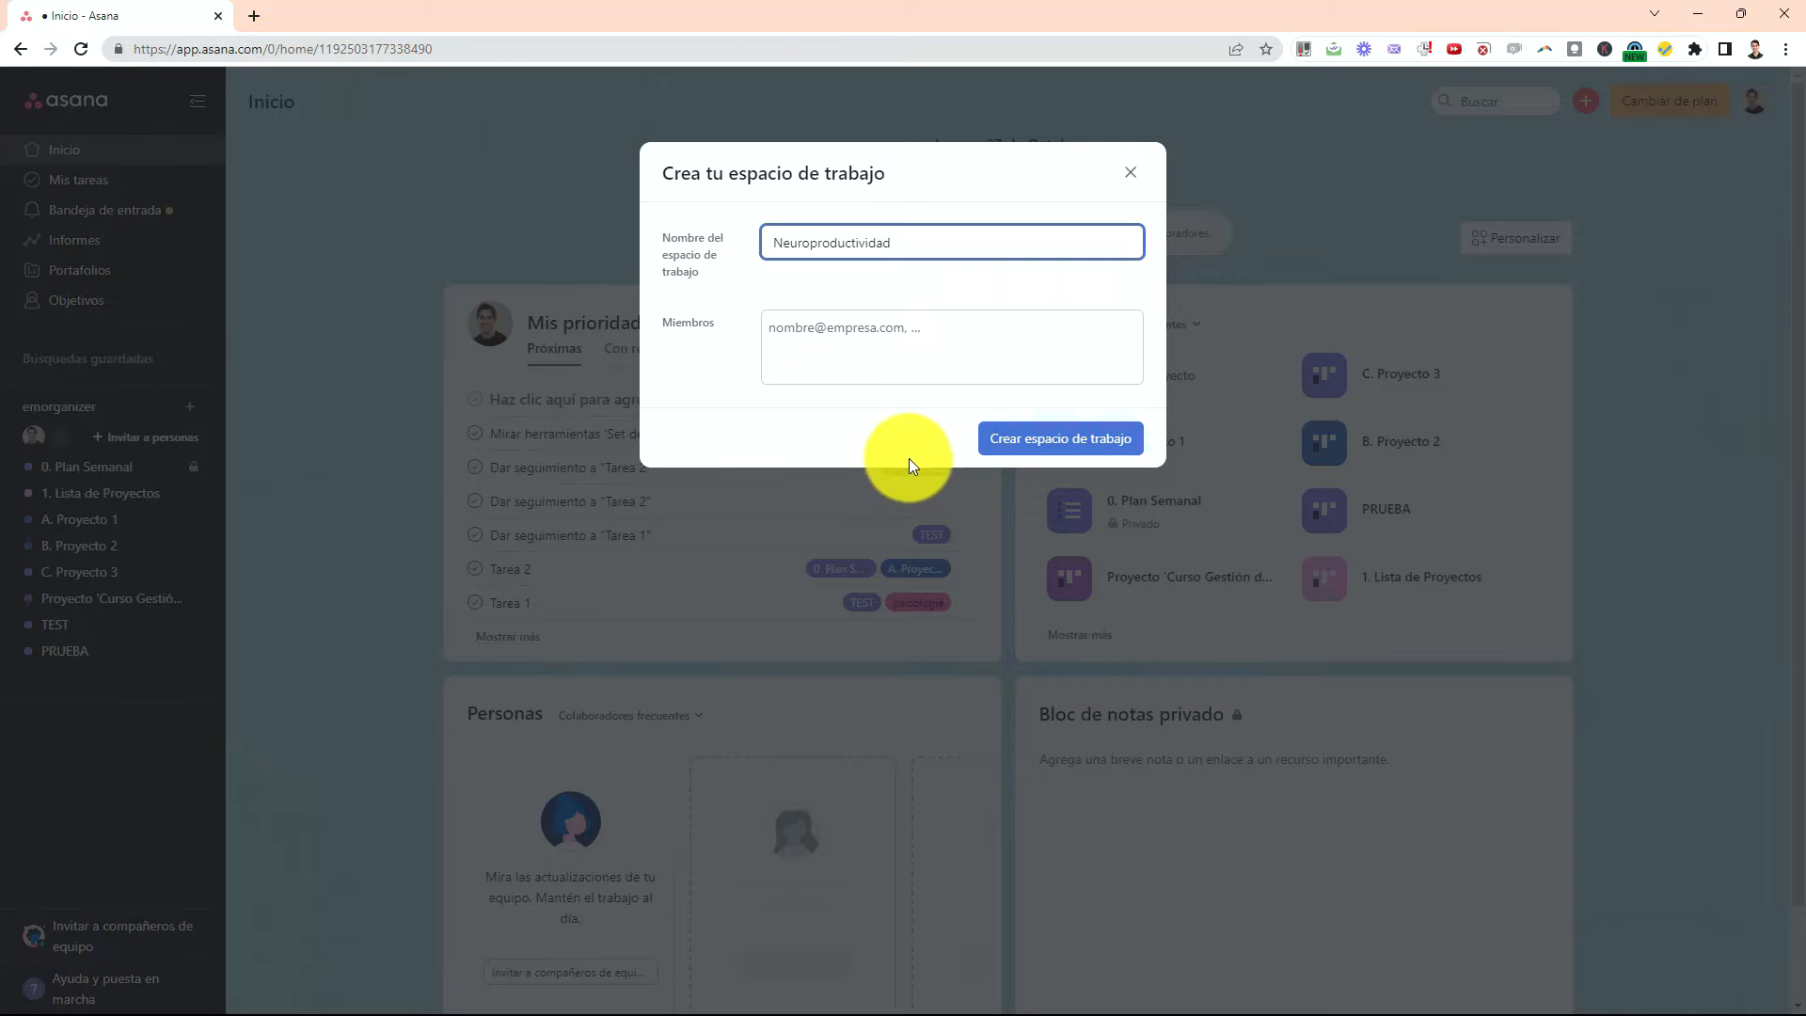
mouse_move(1157, 397)
mouse_down()
mouse_move(898, 378)
mouse_move(1196, 510)
mouse_up()
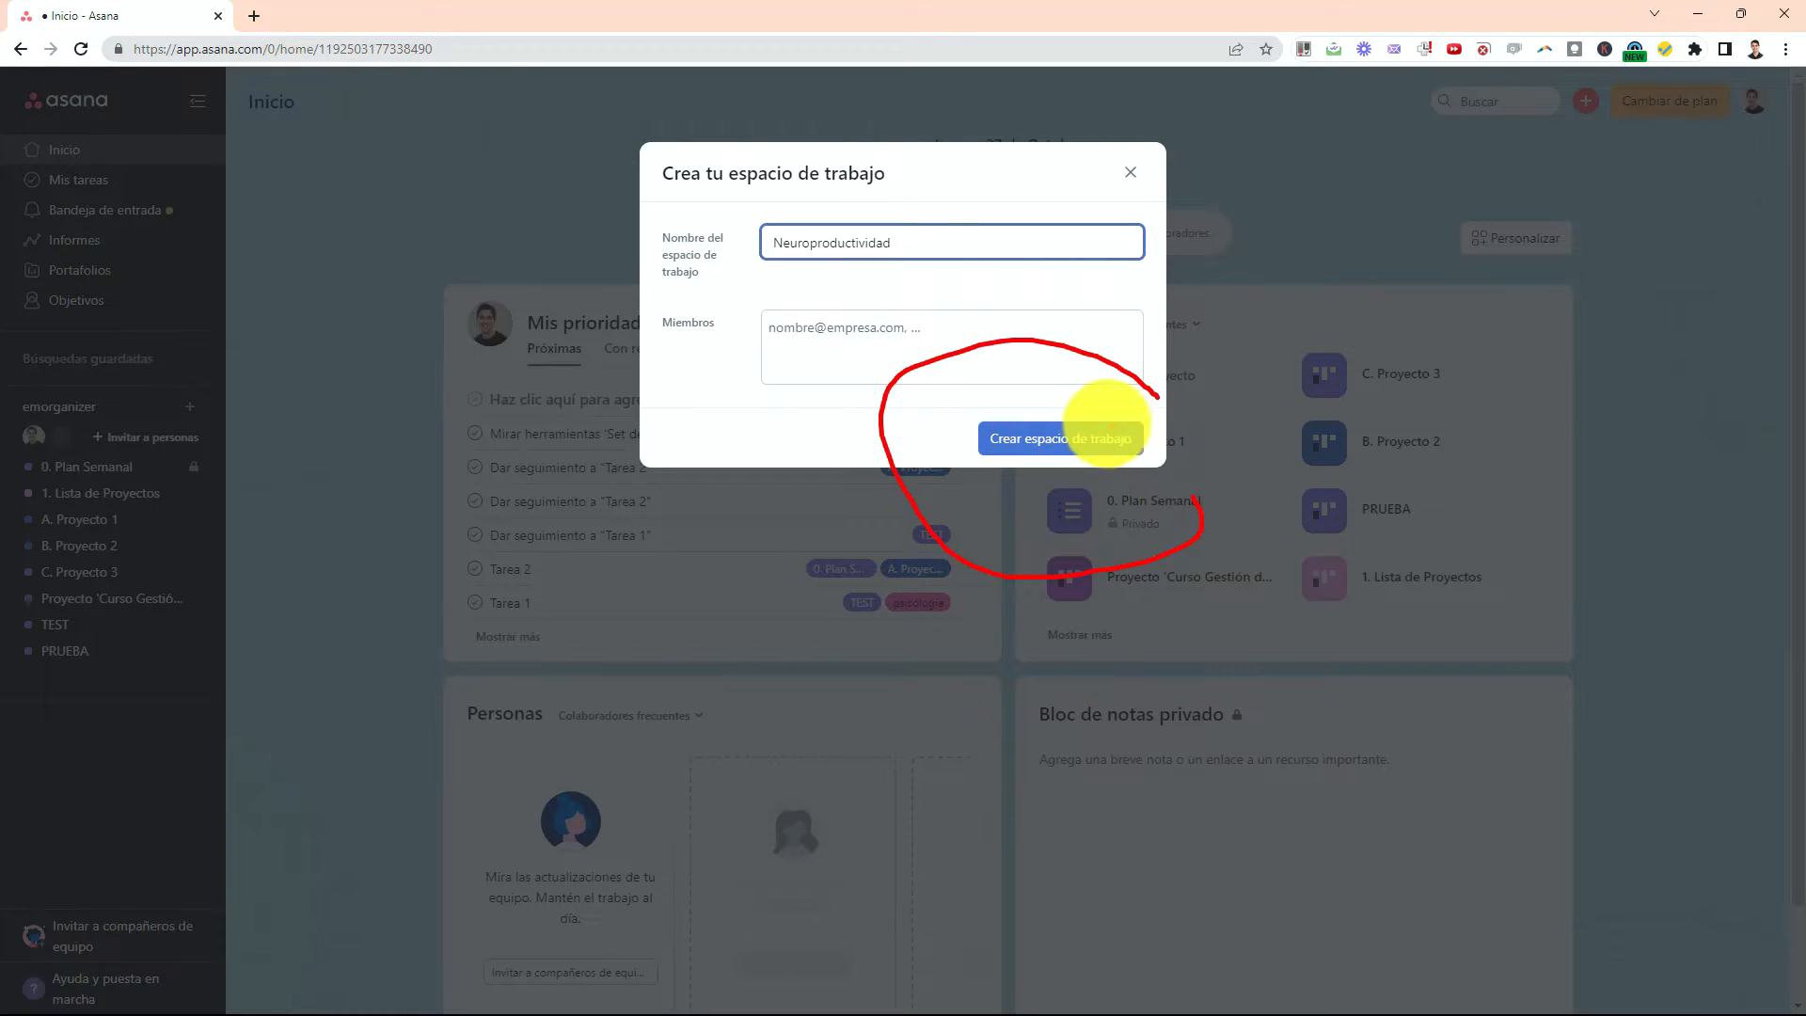
click(1049, 446)
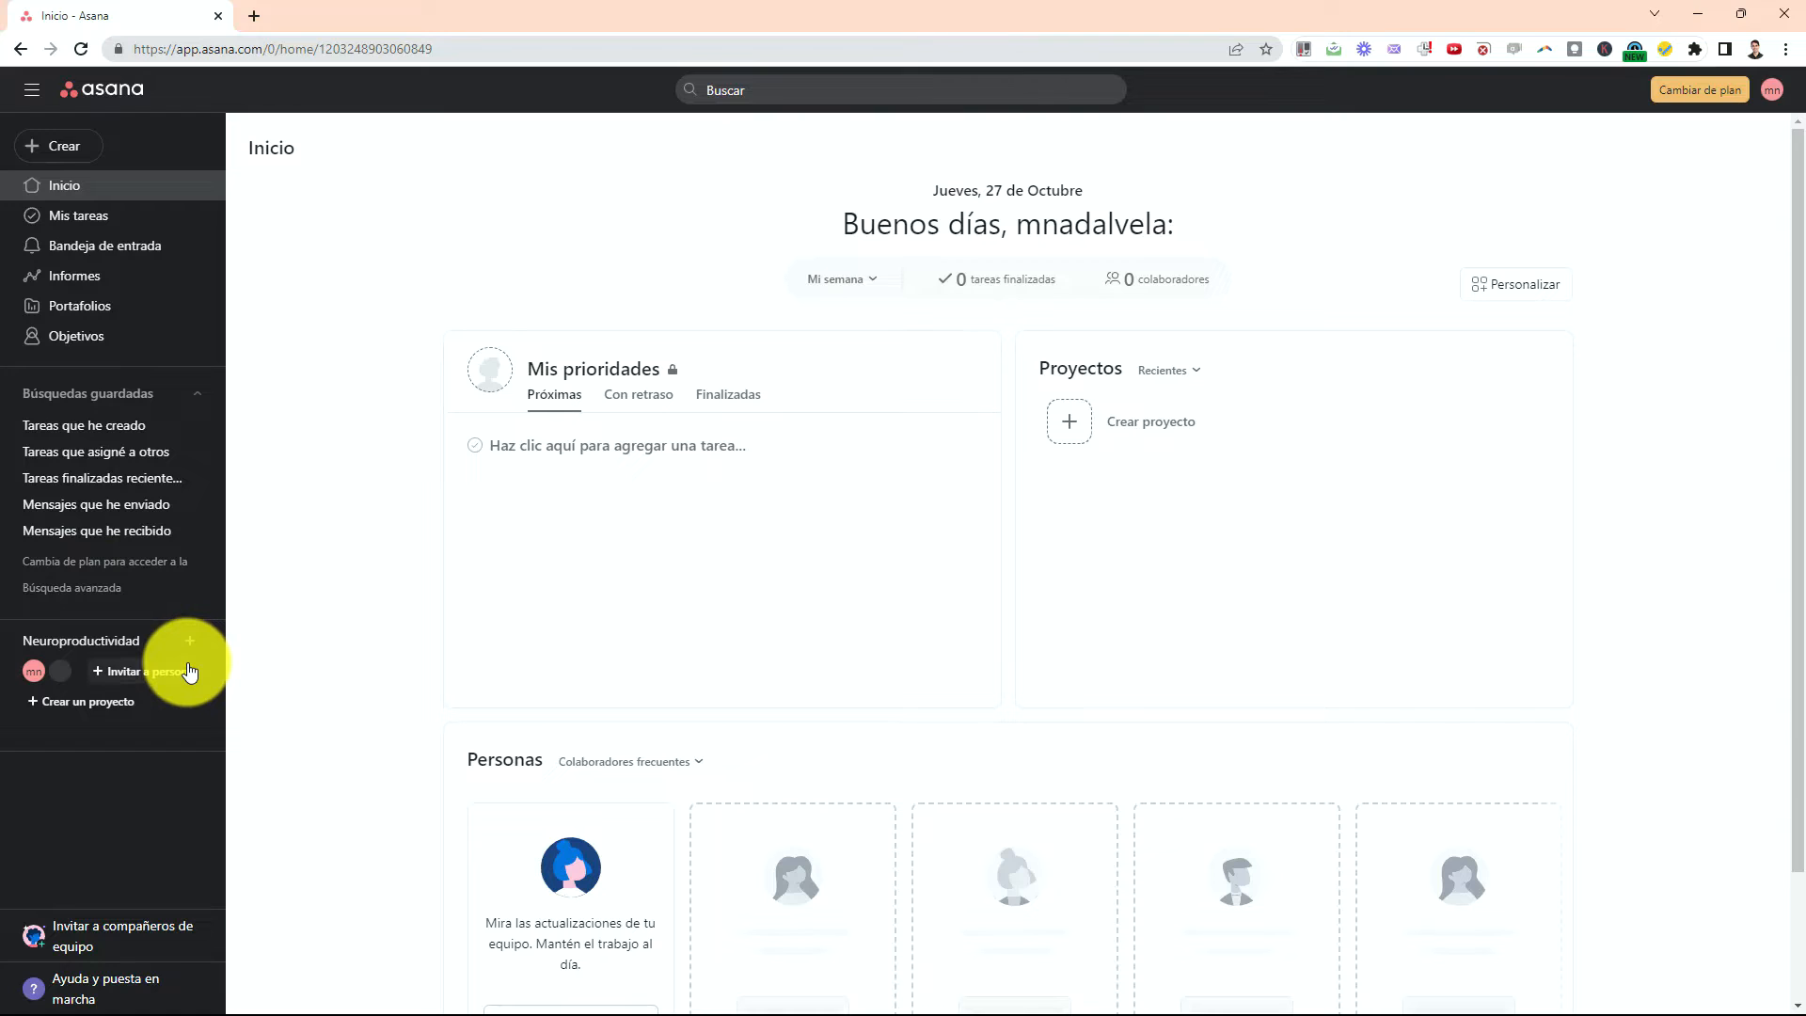
mouse_move(214, 591)
mouse_down()
mouse_move(7, 698)
mouse_move(209, 584)
mouse_up()
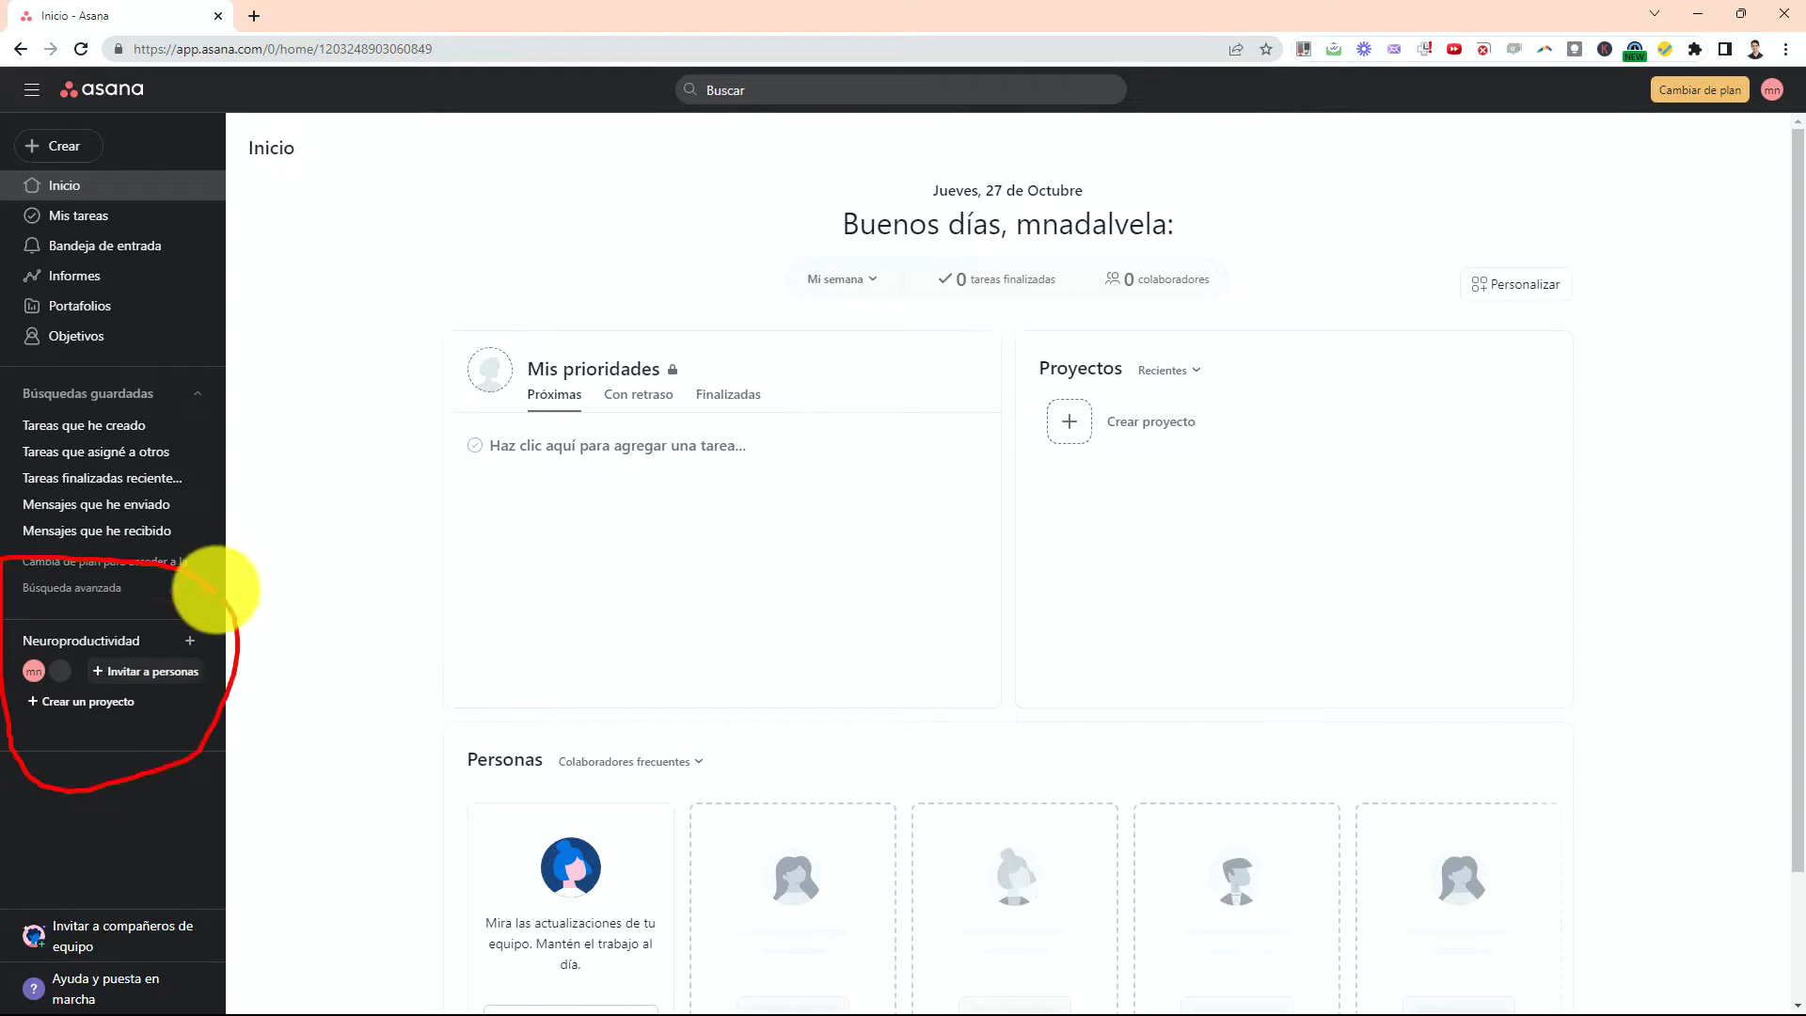
Start a blank project in the Neuroproductividad workspace and name it PLAN SEMANAL.
click(51, 712)
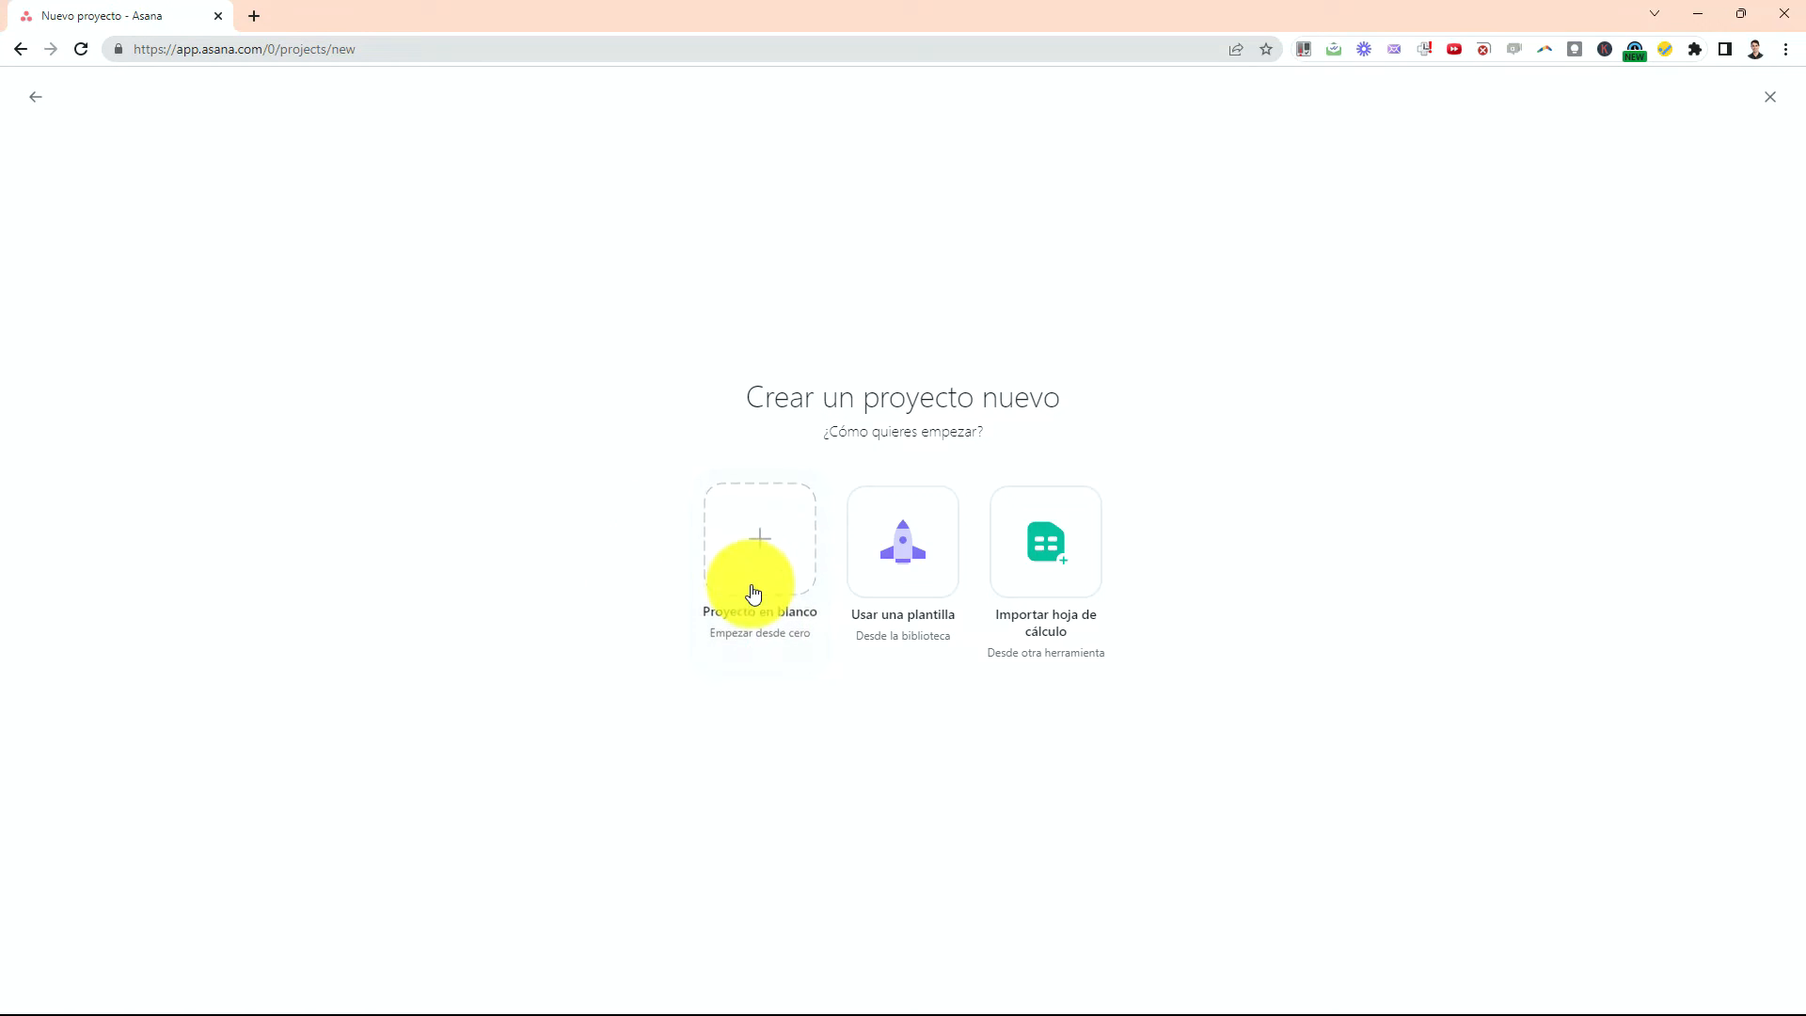
click(748, 550)
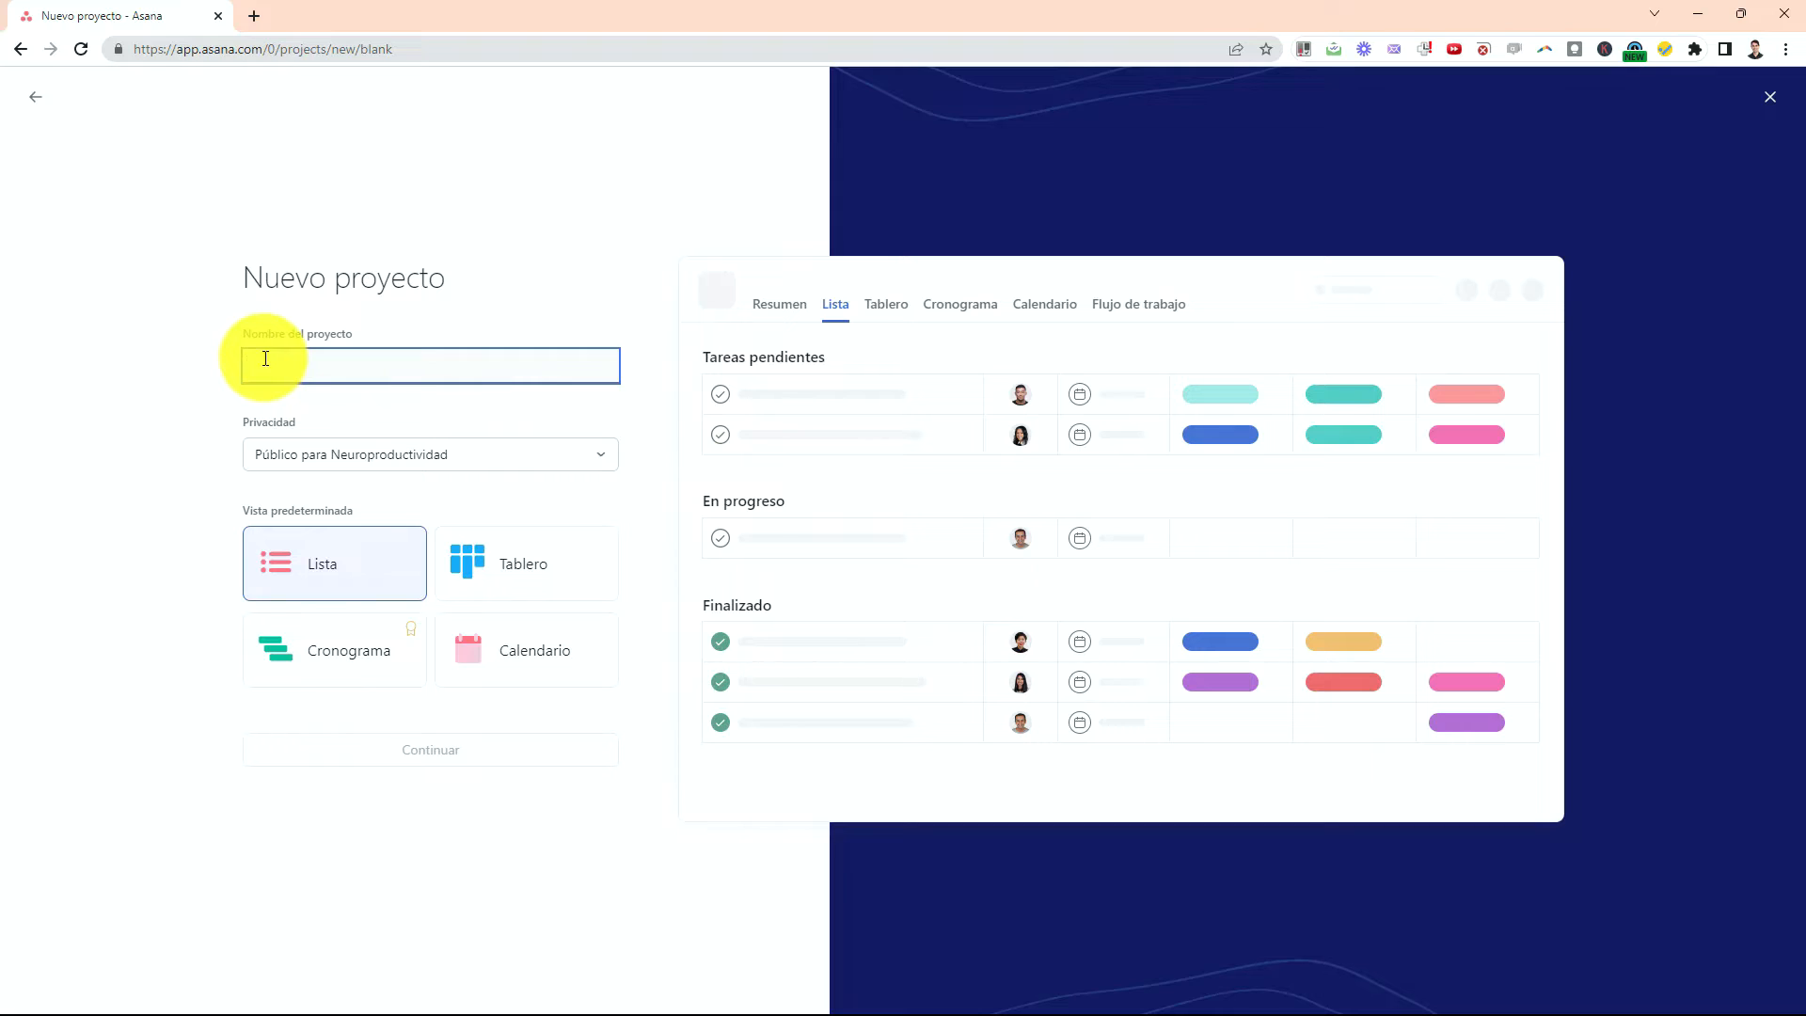
text(PLAN SEMAN)
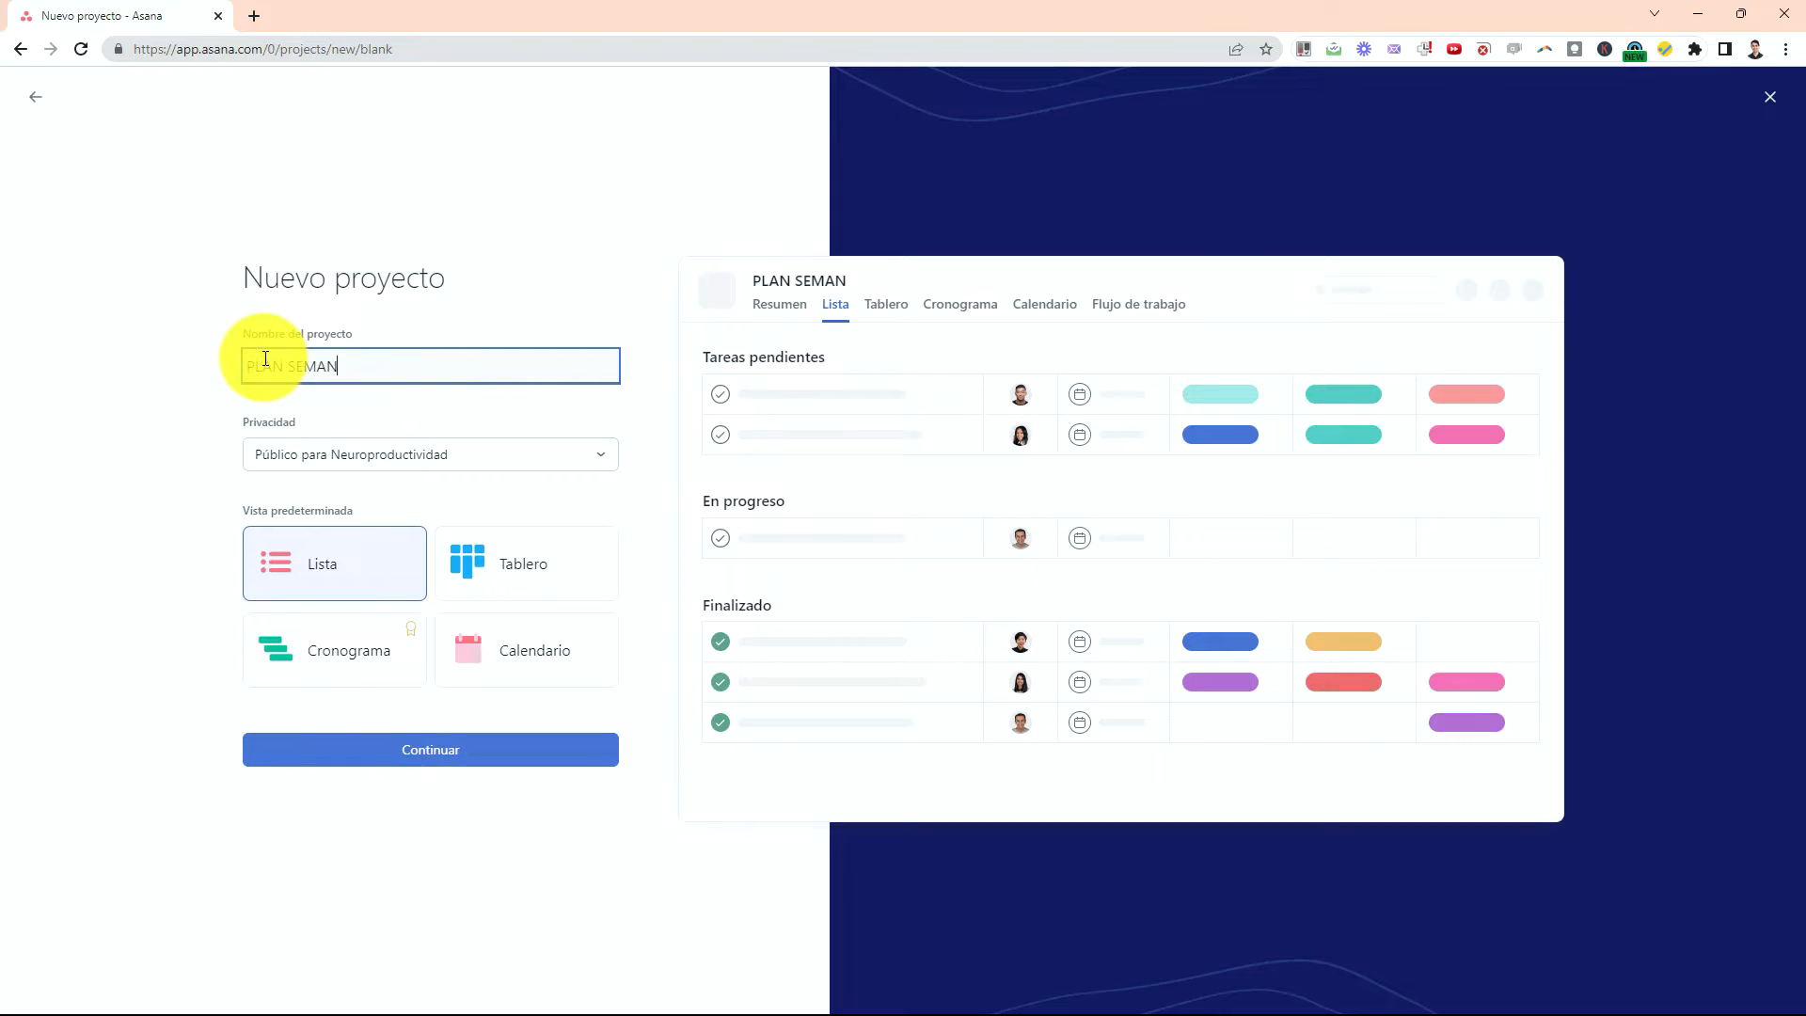
text(AL)
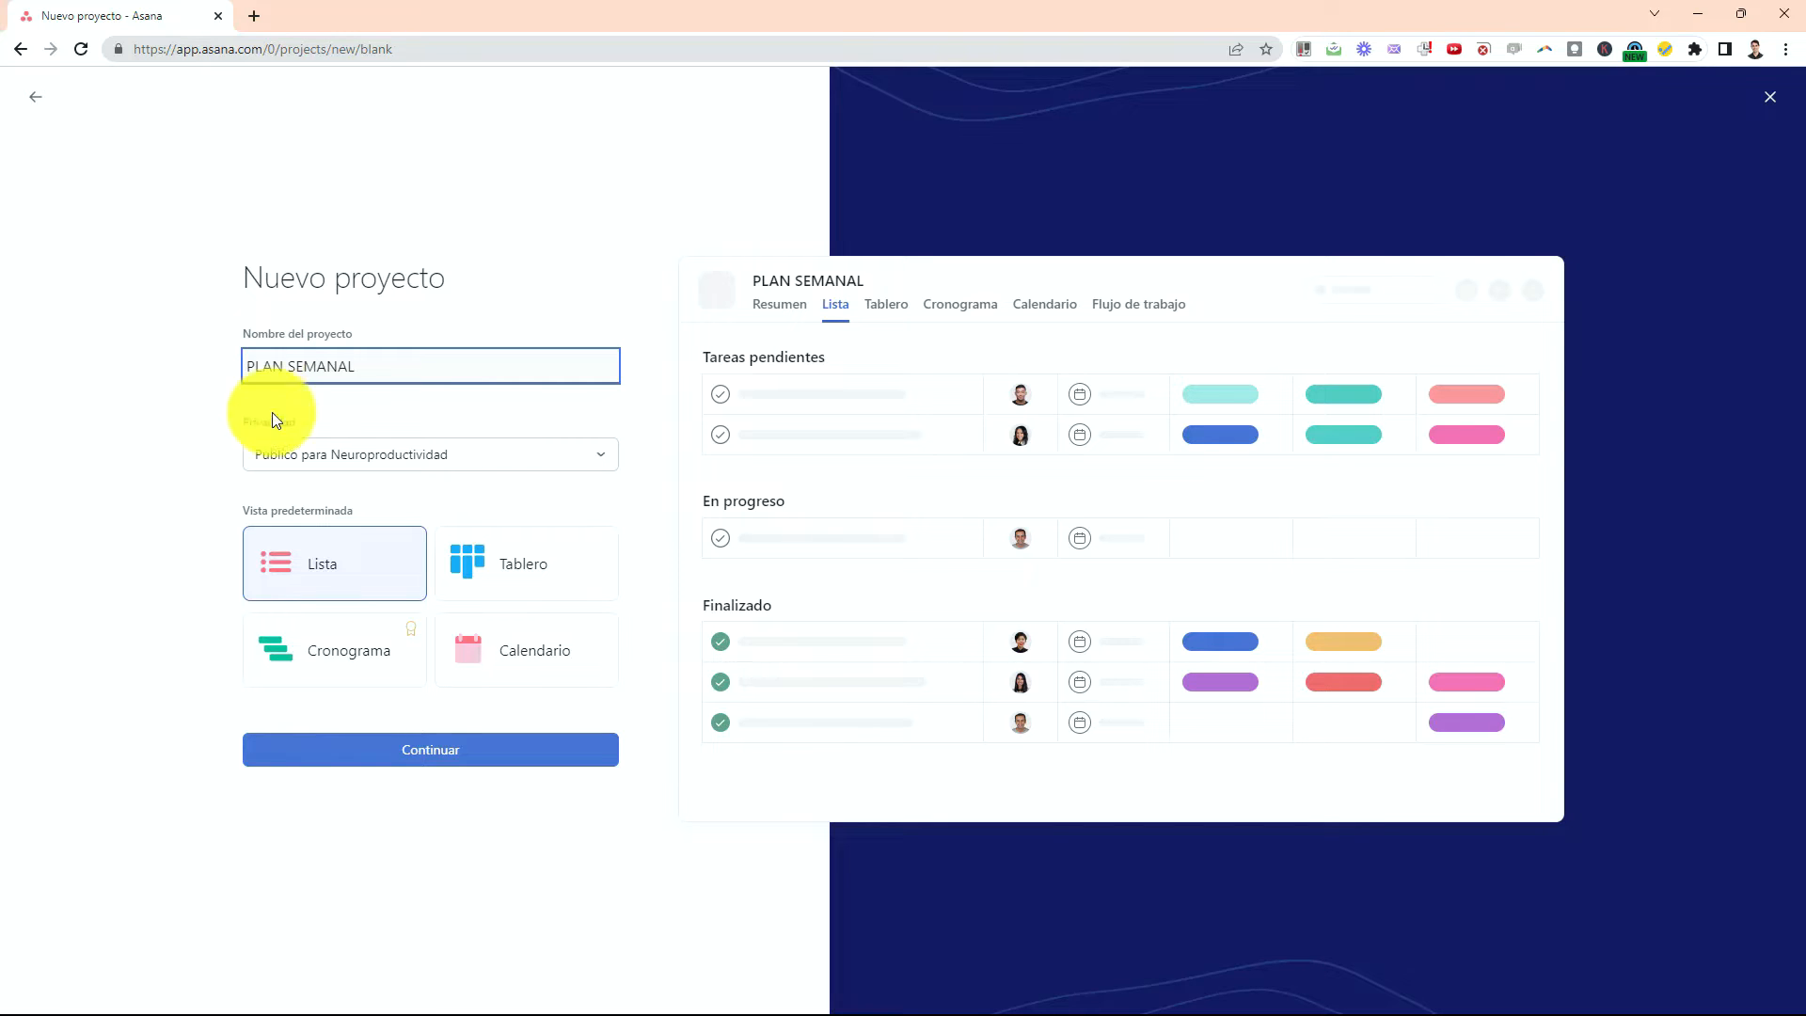
Make the new project private to its creator, choose Tablero as the default view, and create and open it.
click(294, 460)
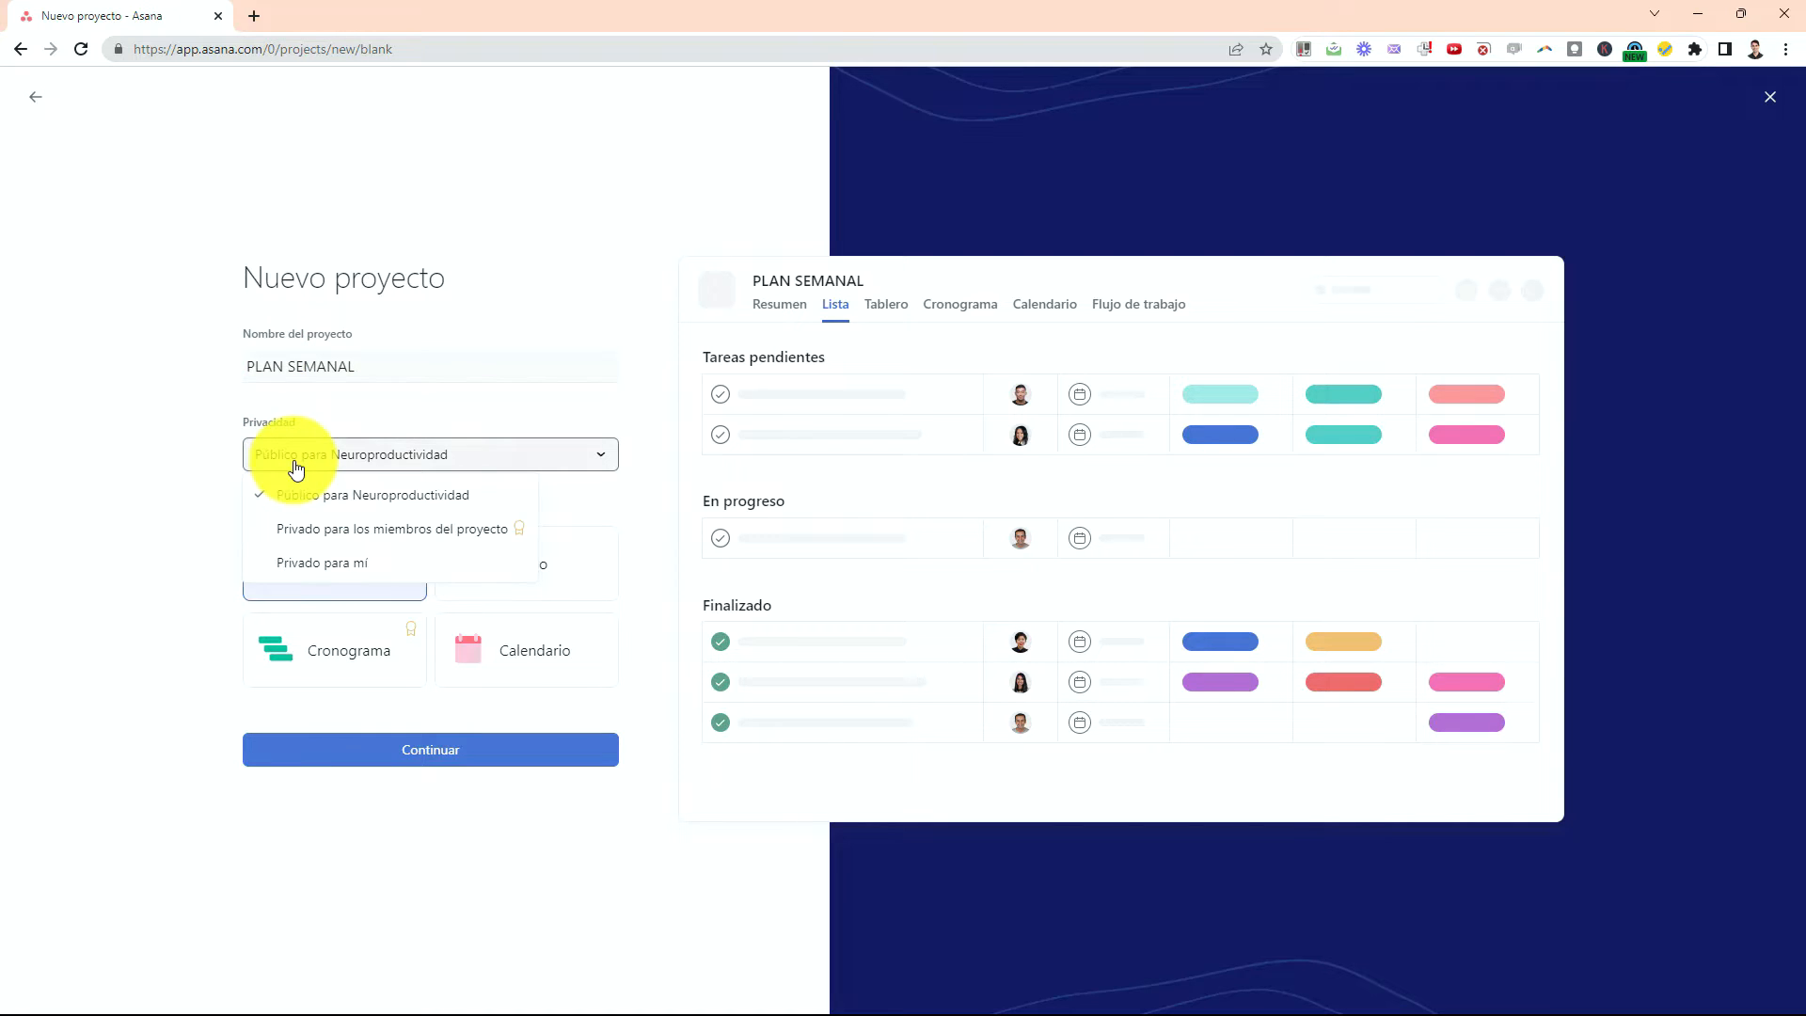
click(308, 563)
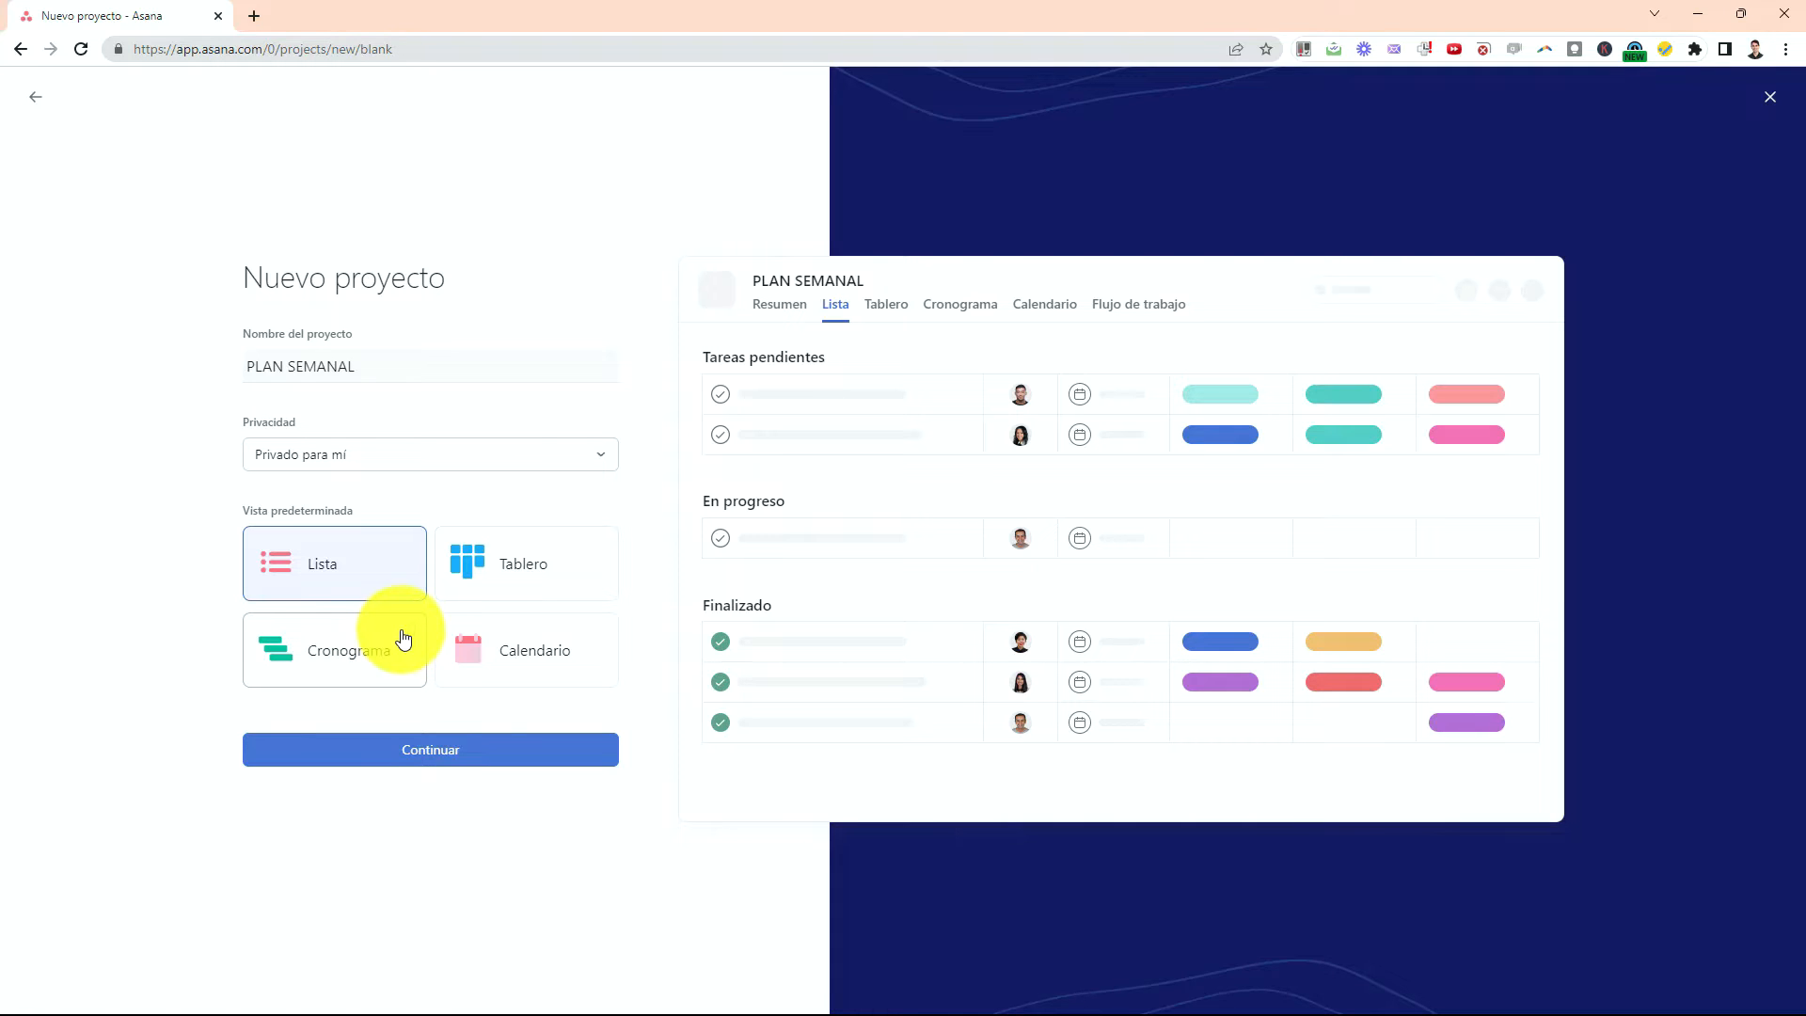
click(509, 601)
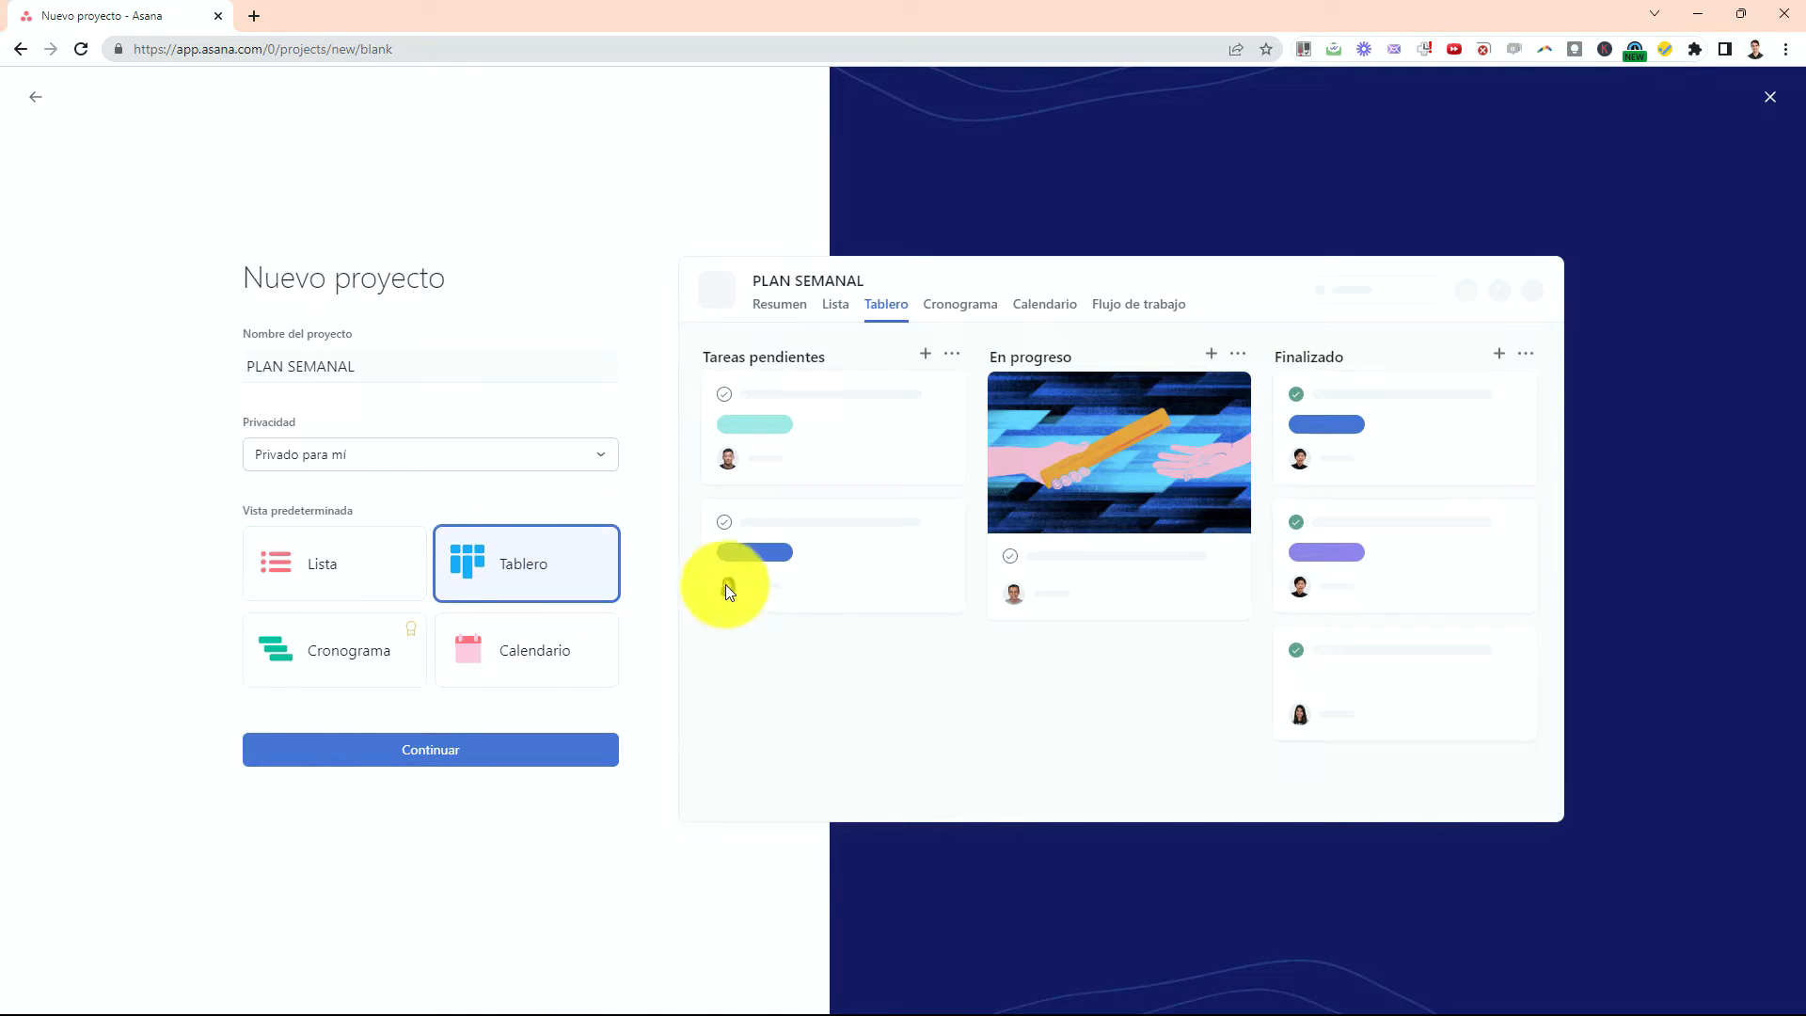
click(425, 751)
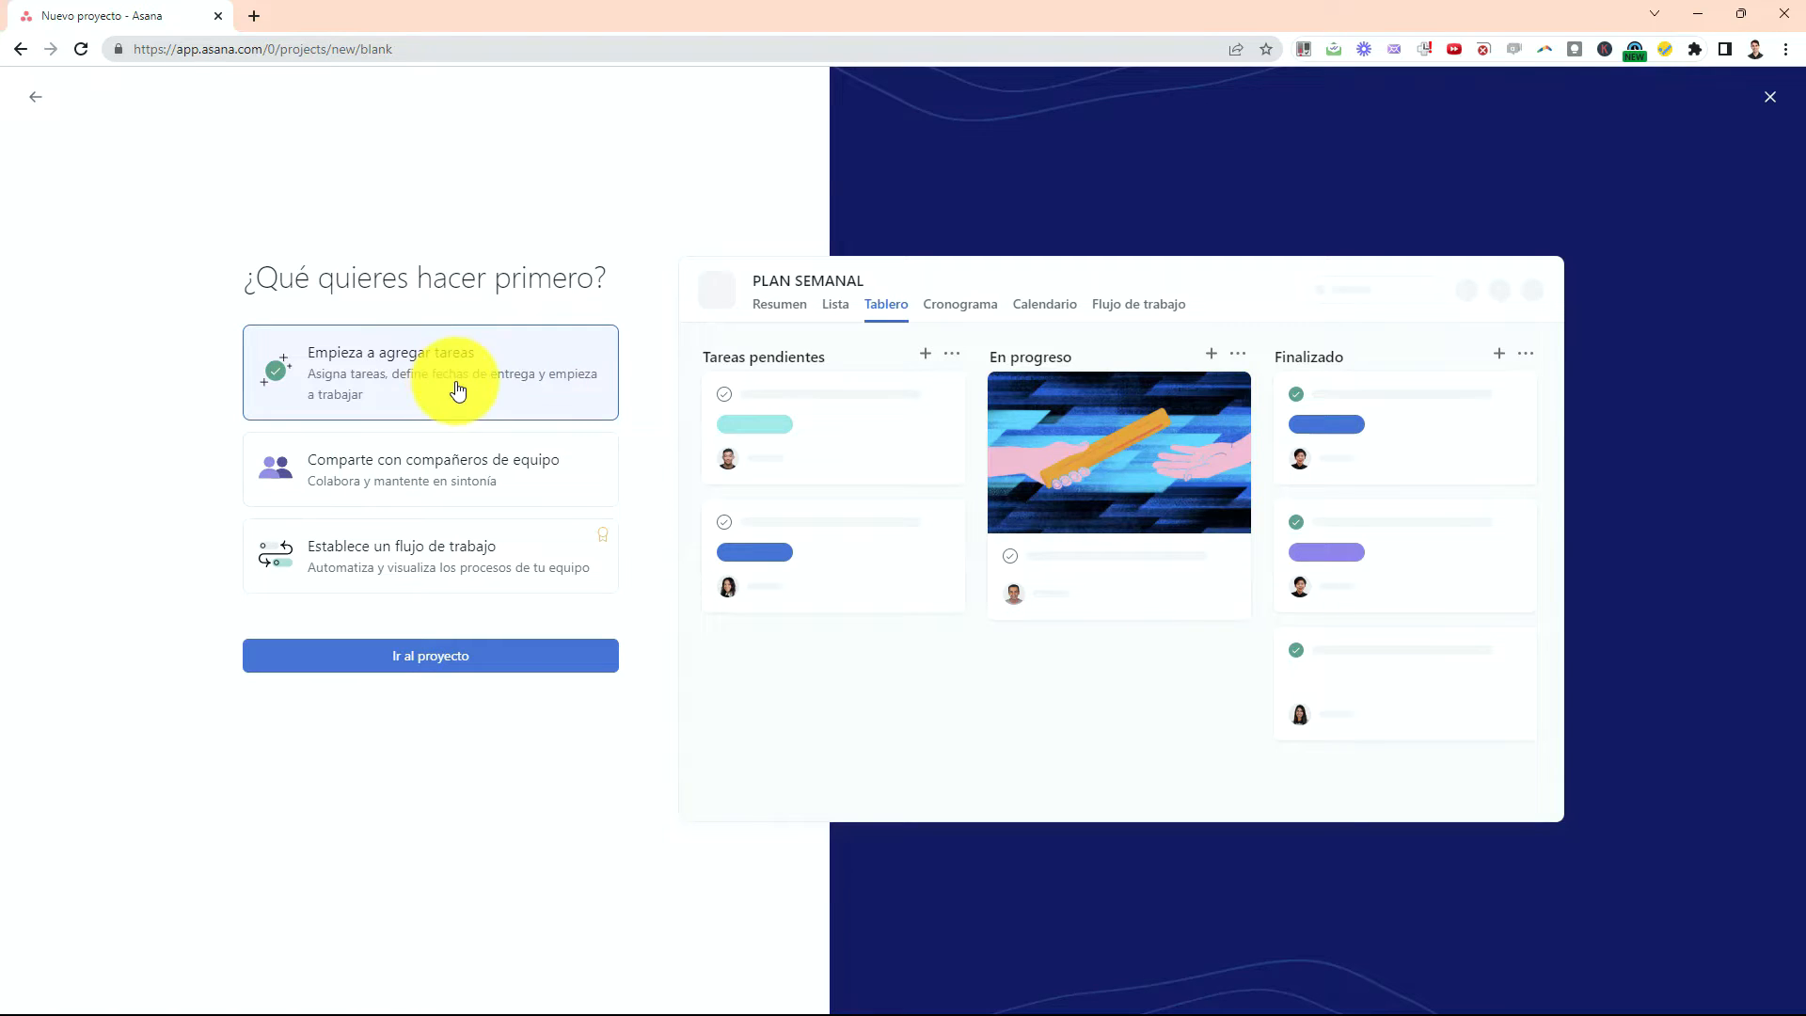
mouse_move(526, 345)
mouse_down()
mouse_move(250, 407)
mouse_move(485, 374)
mouse_up()
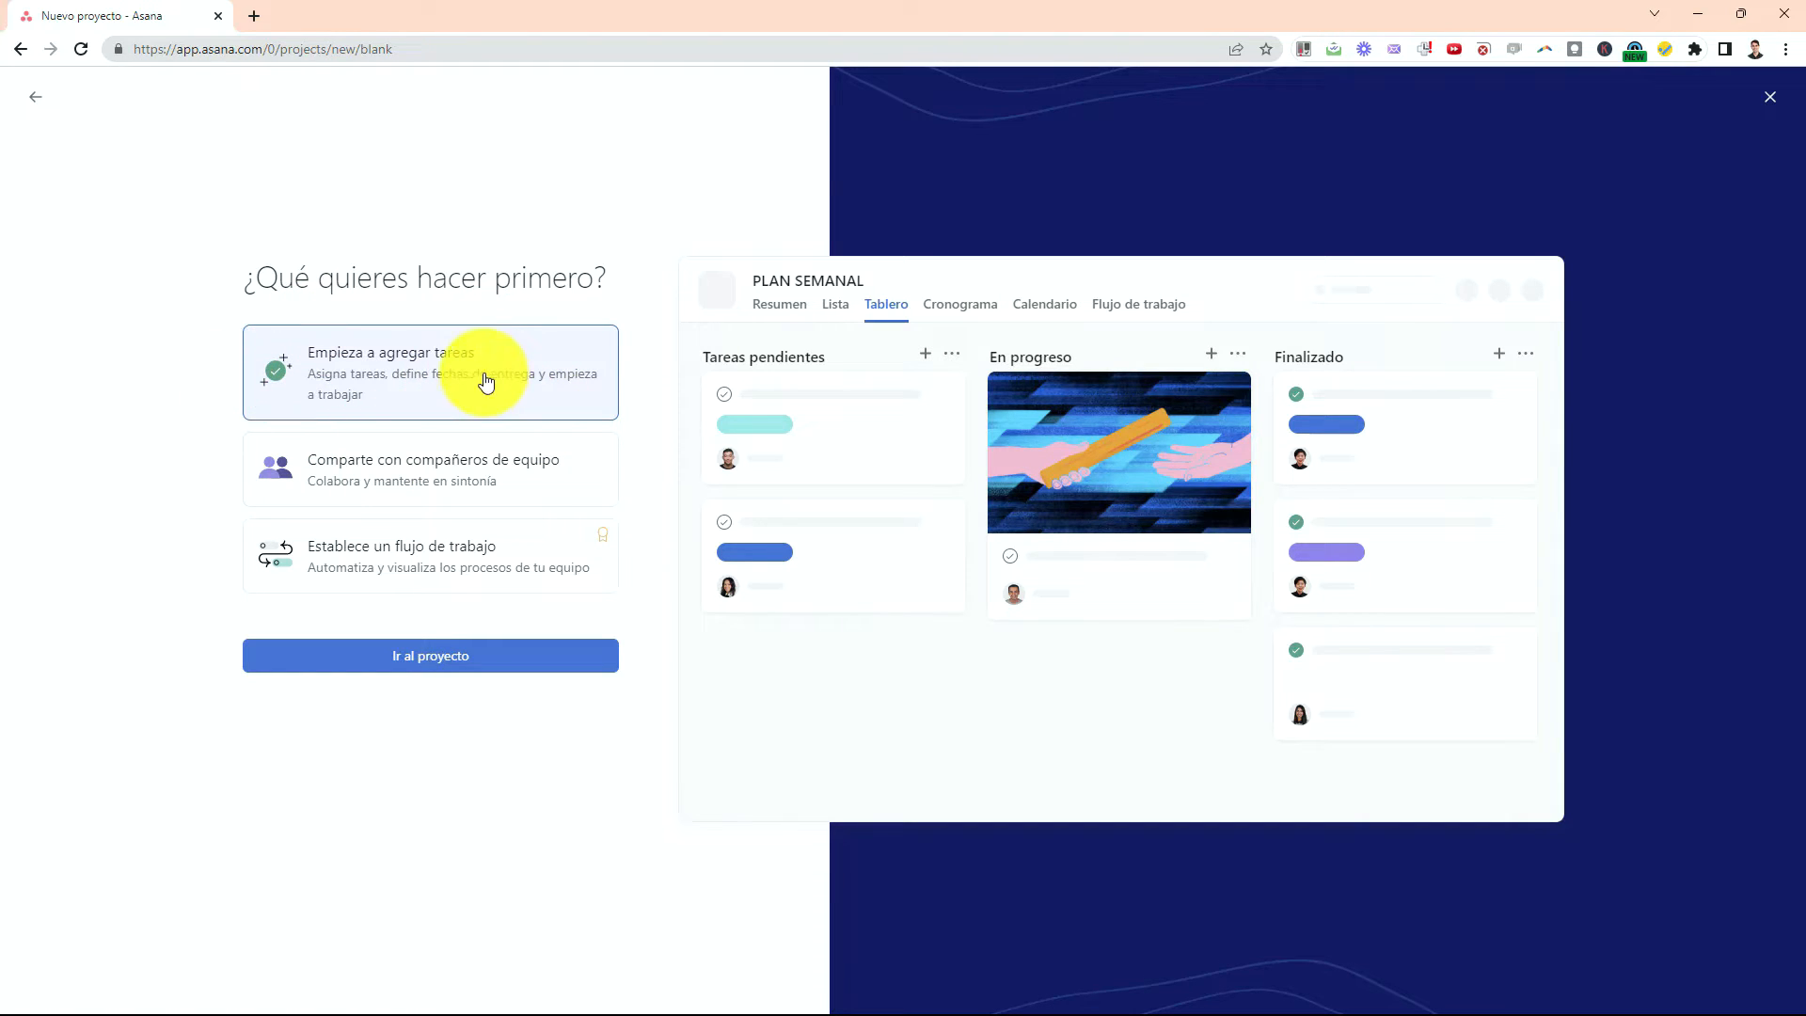
click(429, 656)
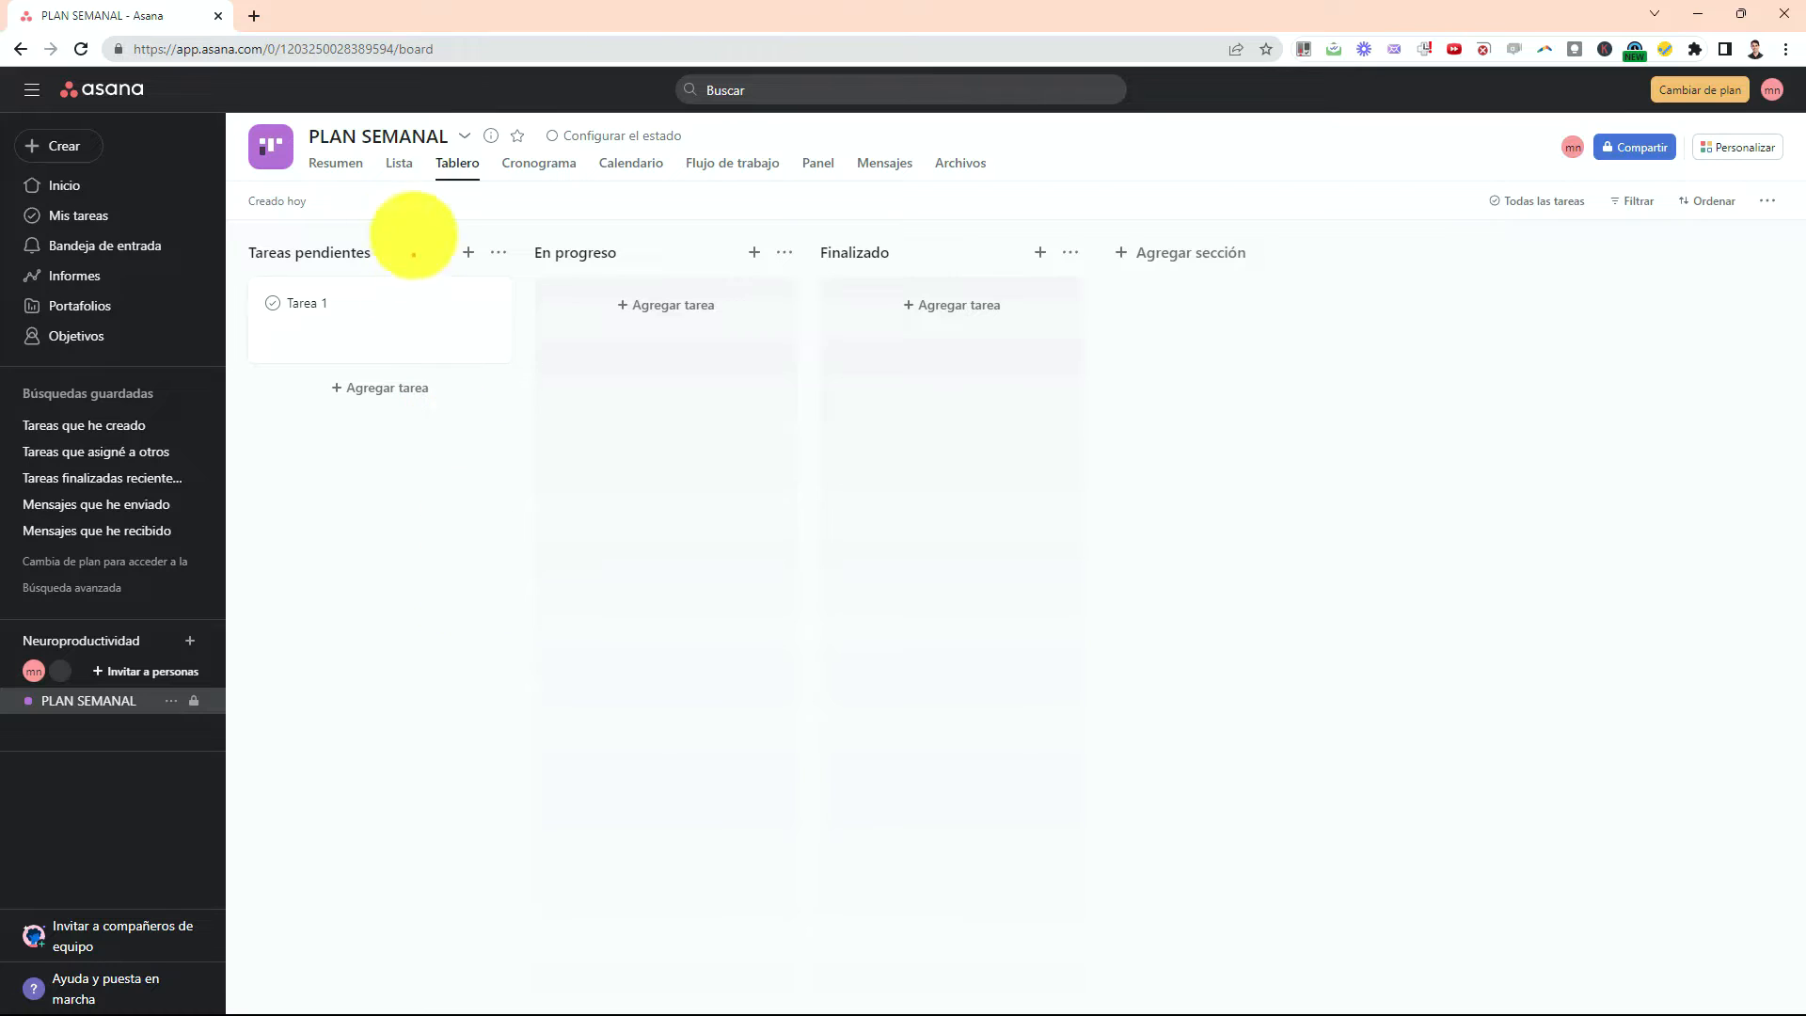
mouse_move(390, 193)
mouse_down()
mouse_move(330, 568)
mouse_move(442, 174)
mouse_up()
mouse_move(730, 205)
mouse_down()
mouse_move(471, 347)
mouse_move(760, 413)
mouse_up()
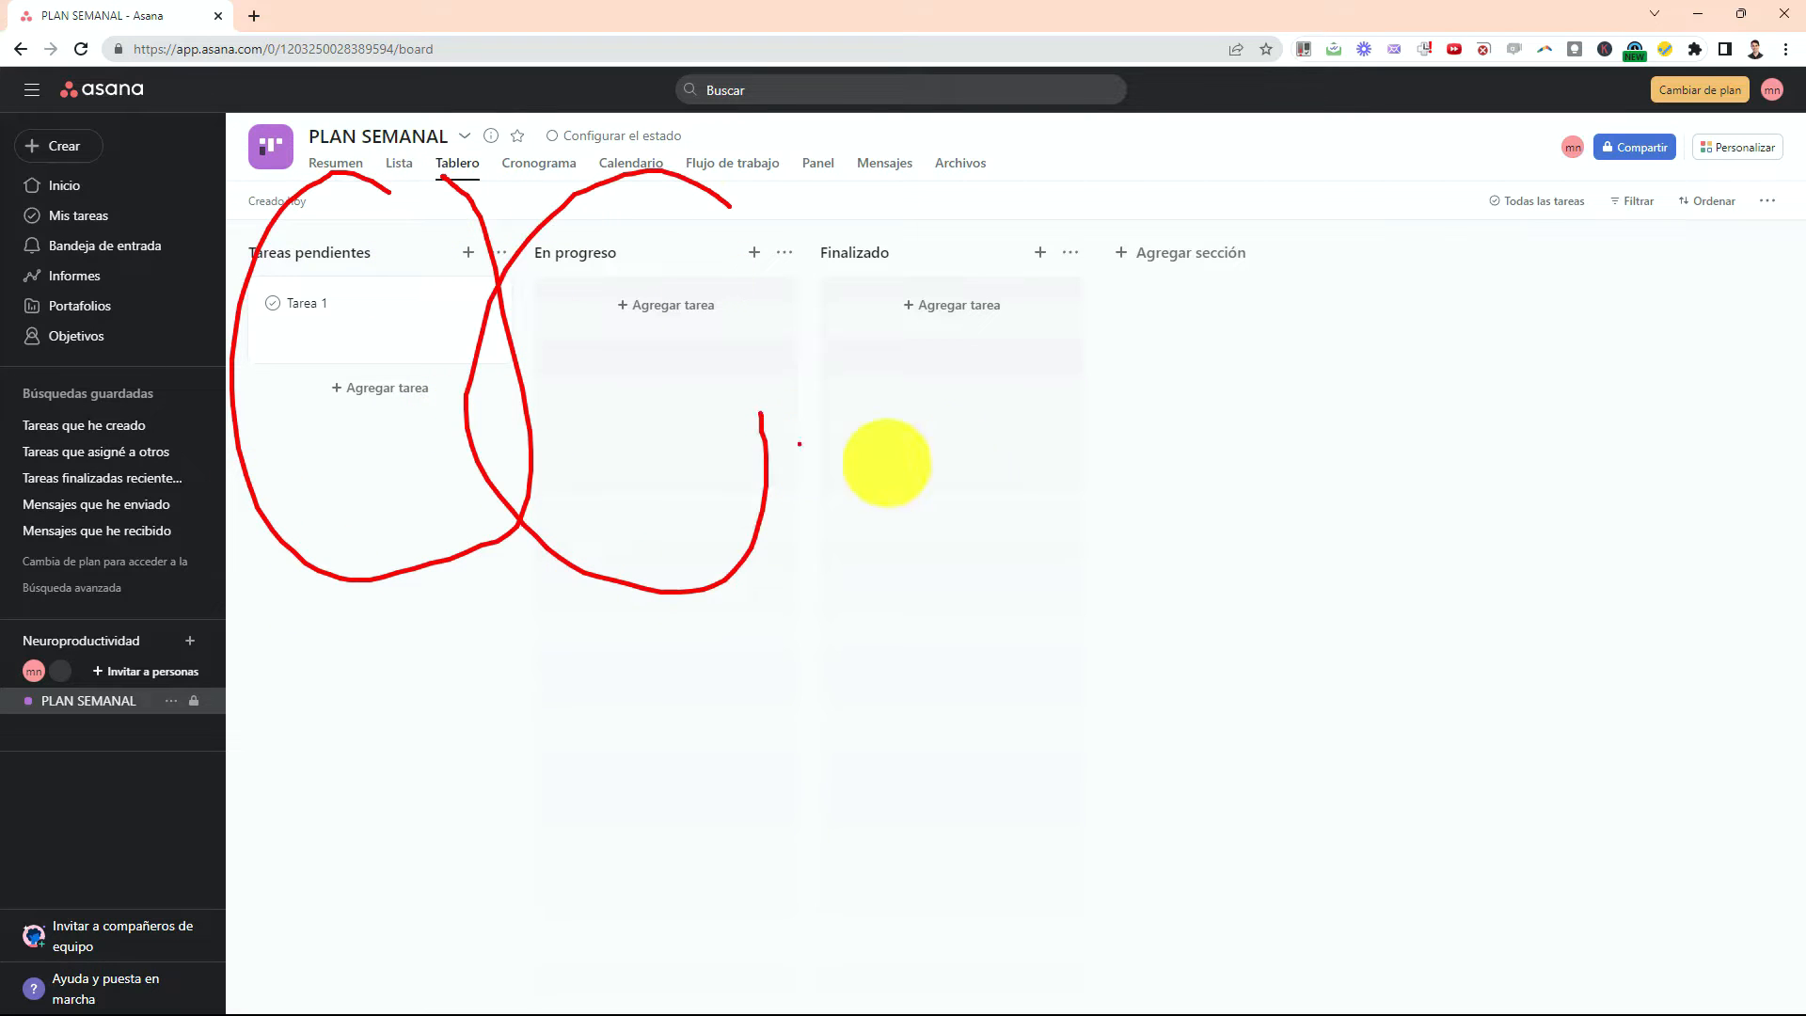
mouse_move(1068, 164)
mouse_down()
mouse_move(818, 141)
mouse_move(1158, 256)
mouse_move(1112, 103)
mouse_up()
key(Escape)
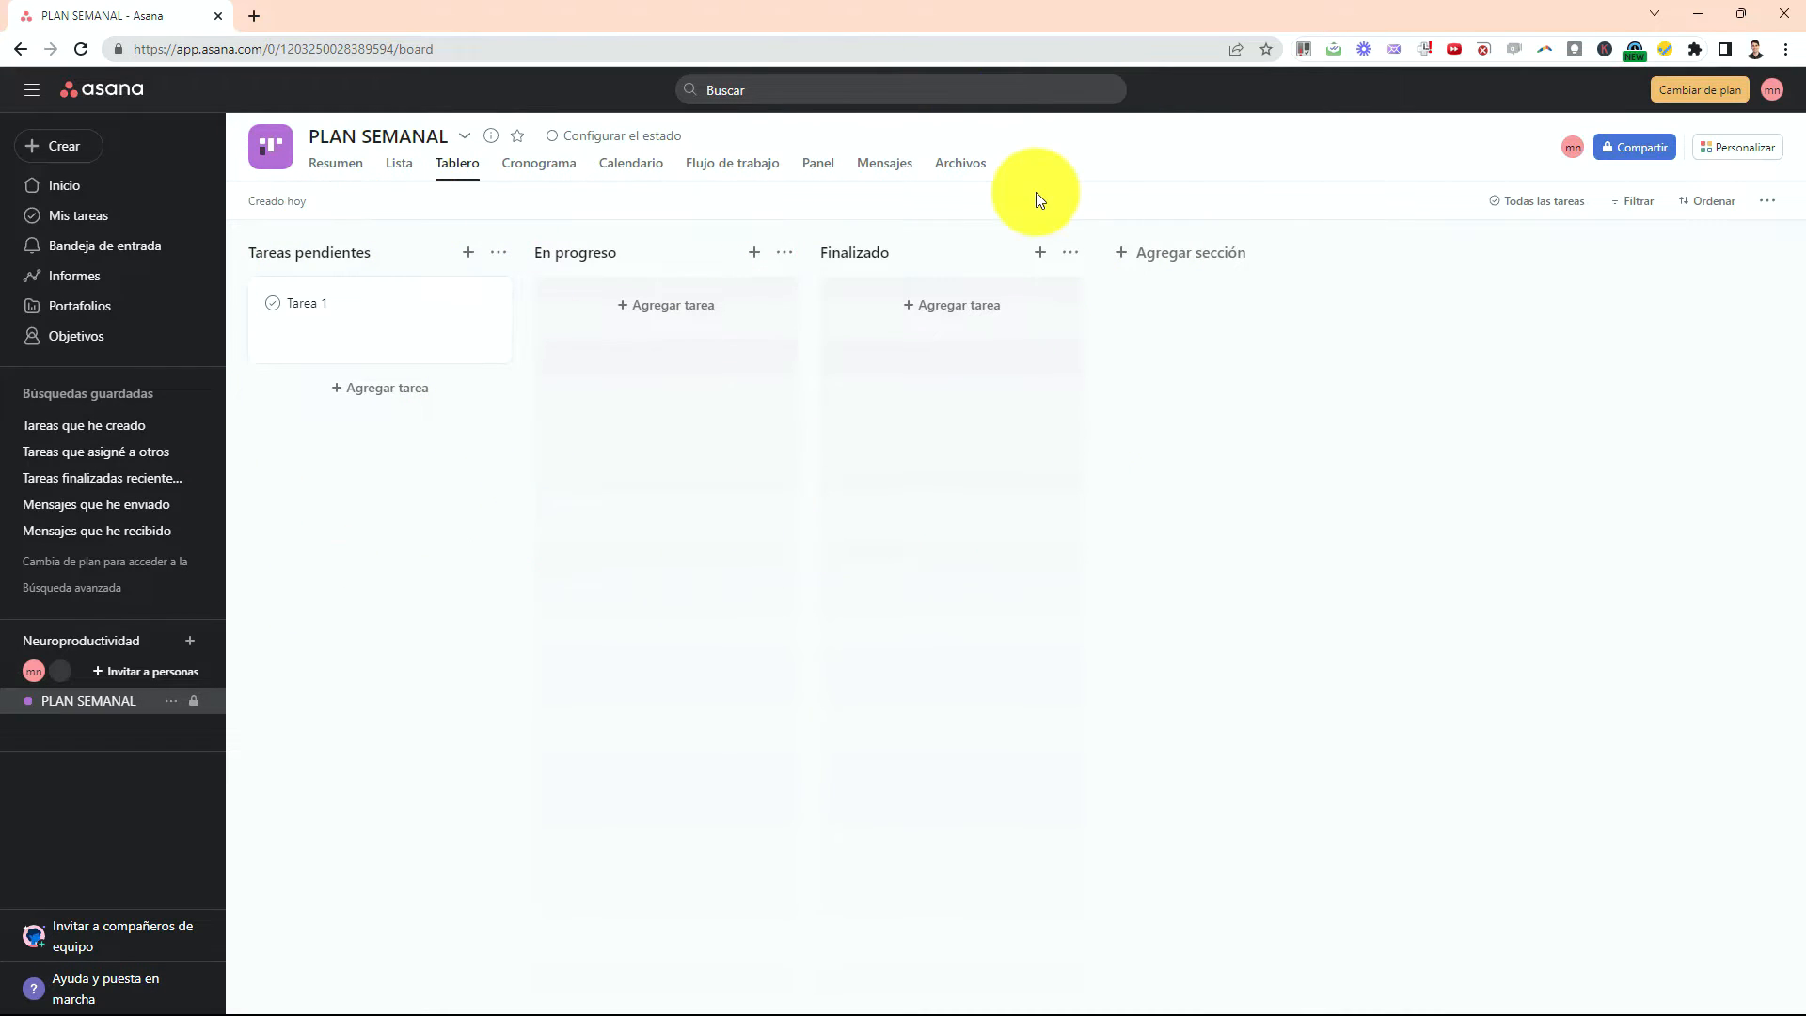
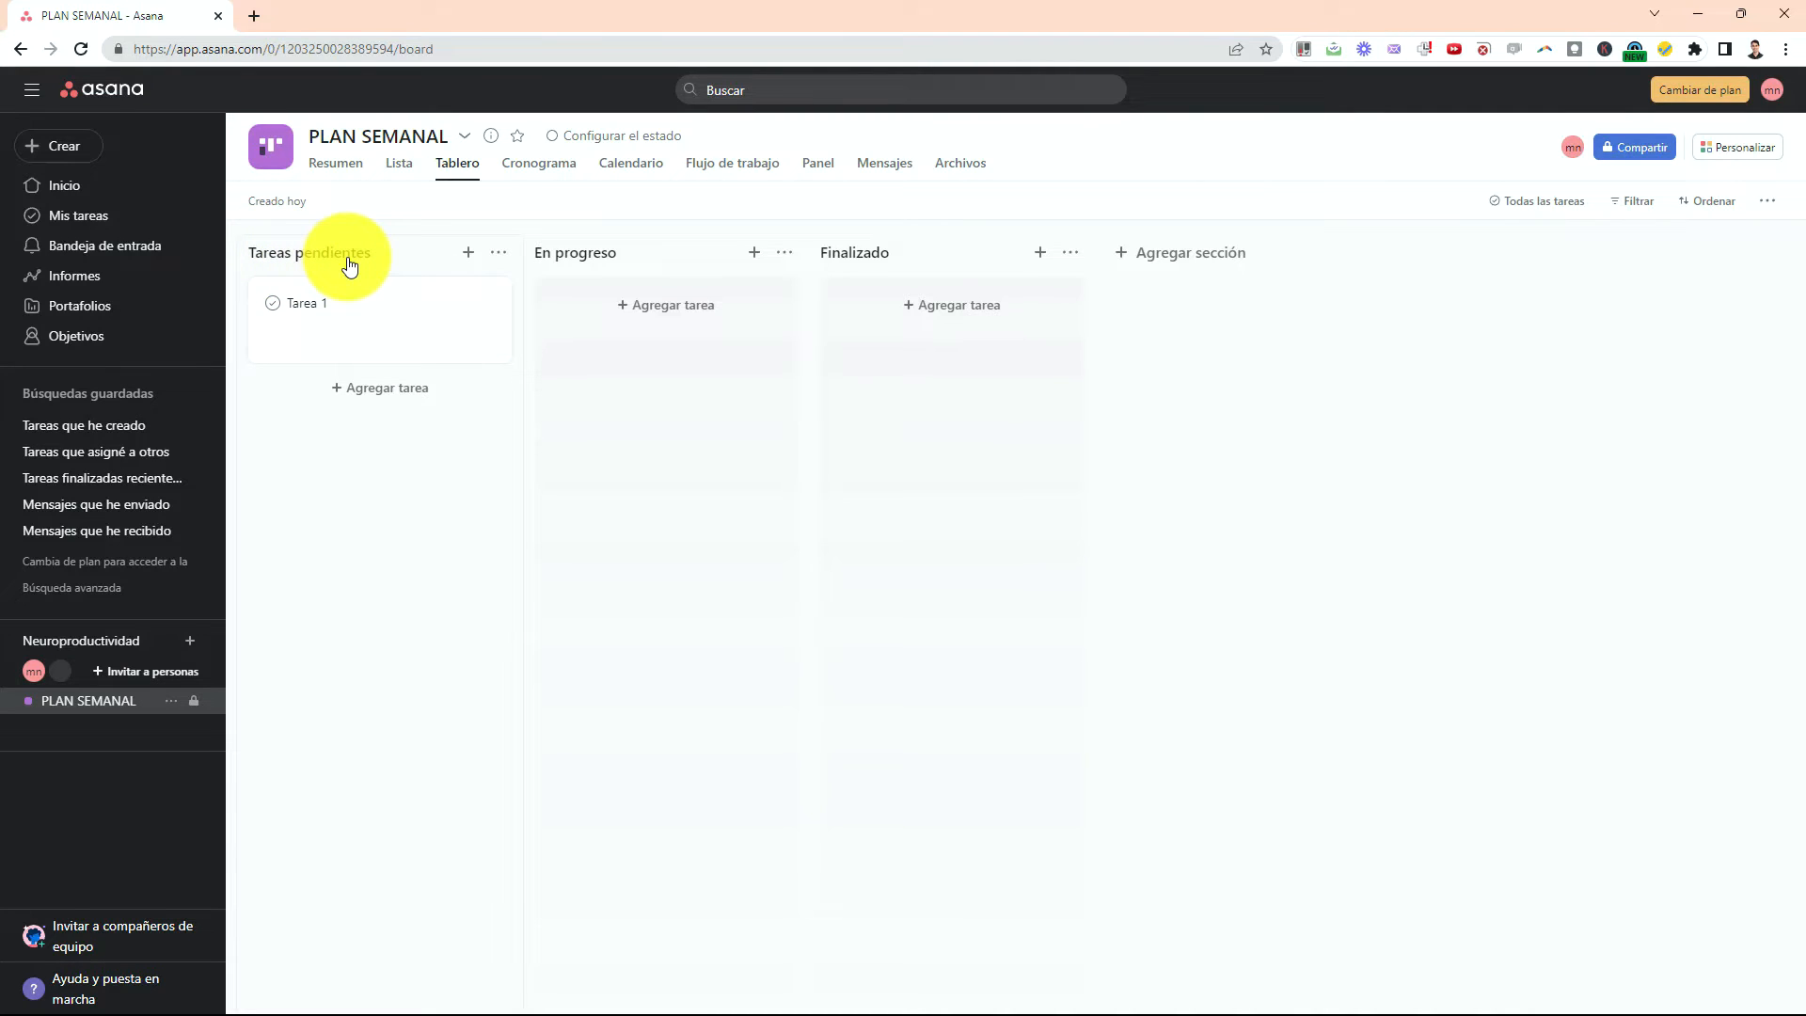
Rename the board's first section as INVENTARIO PUNTUALES.
click(299, 261)
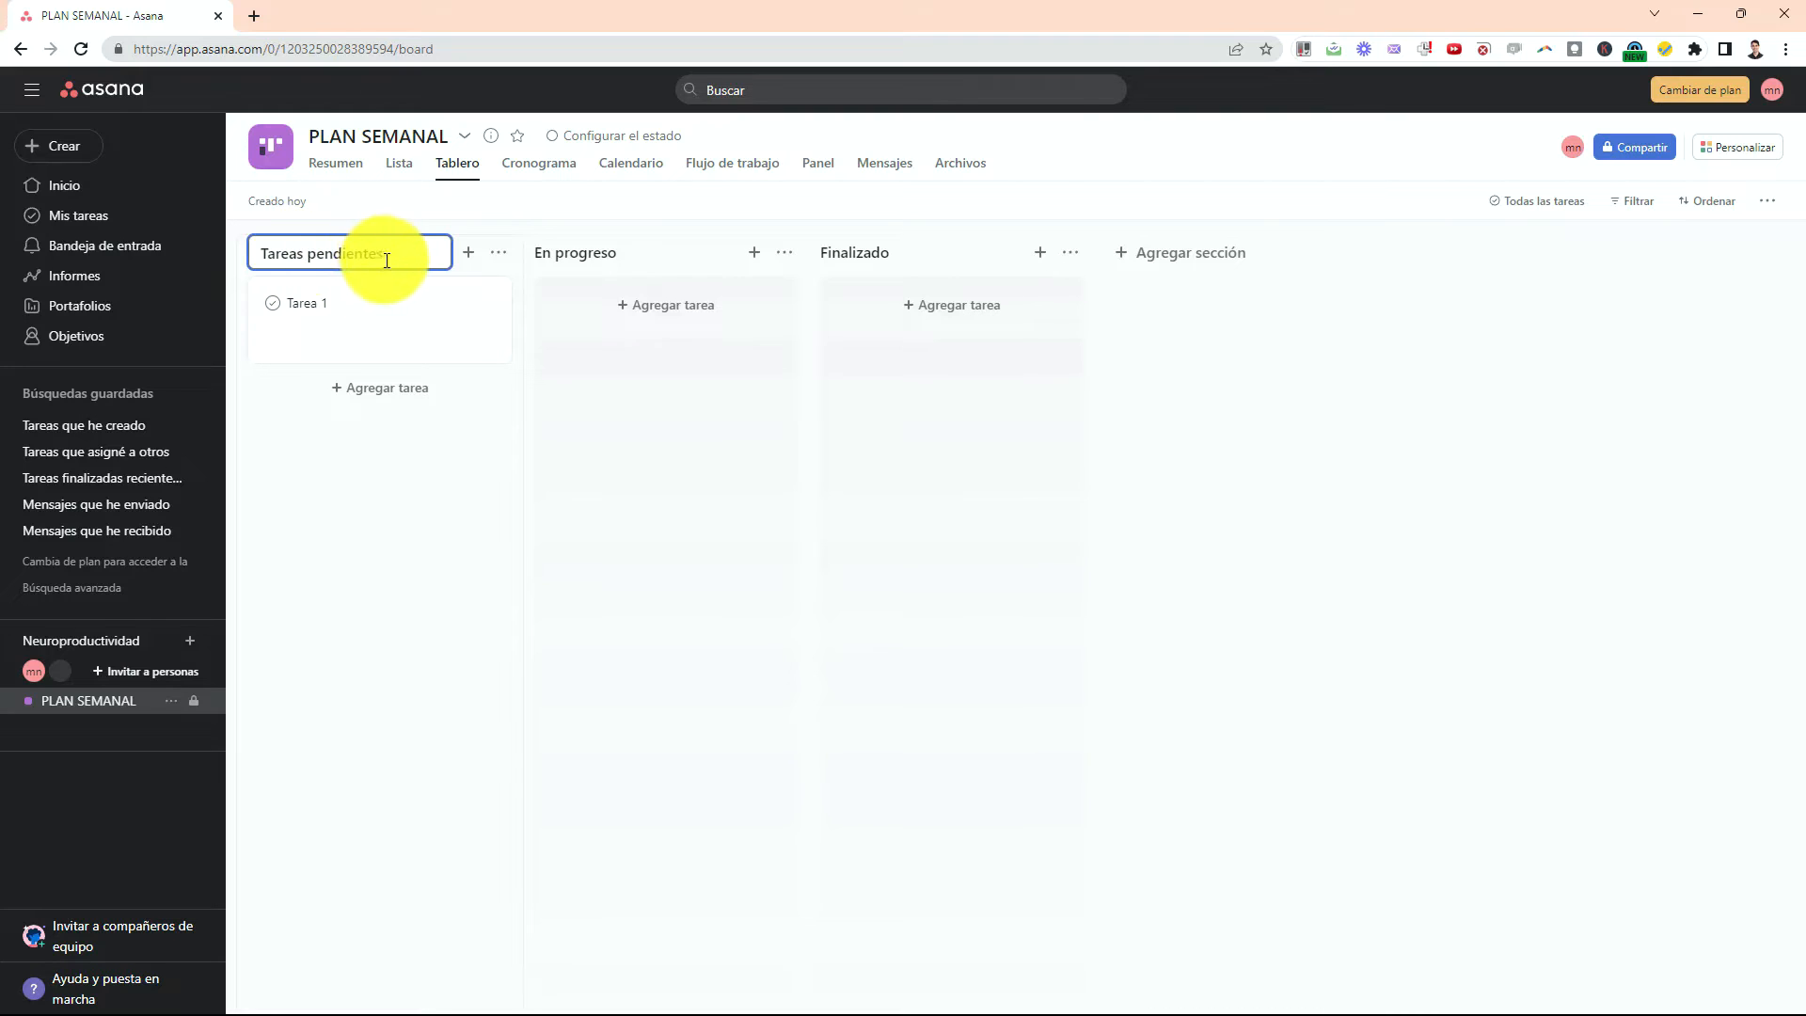
drag(395, 253, 258, 257)
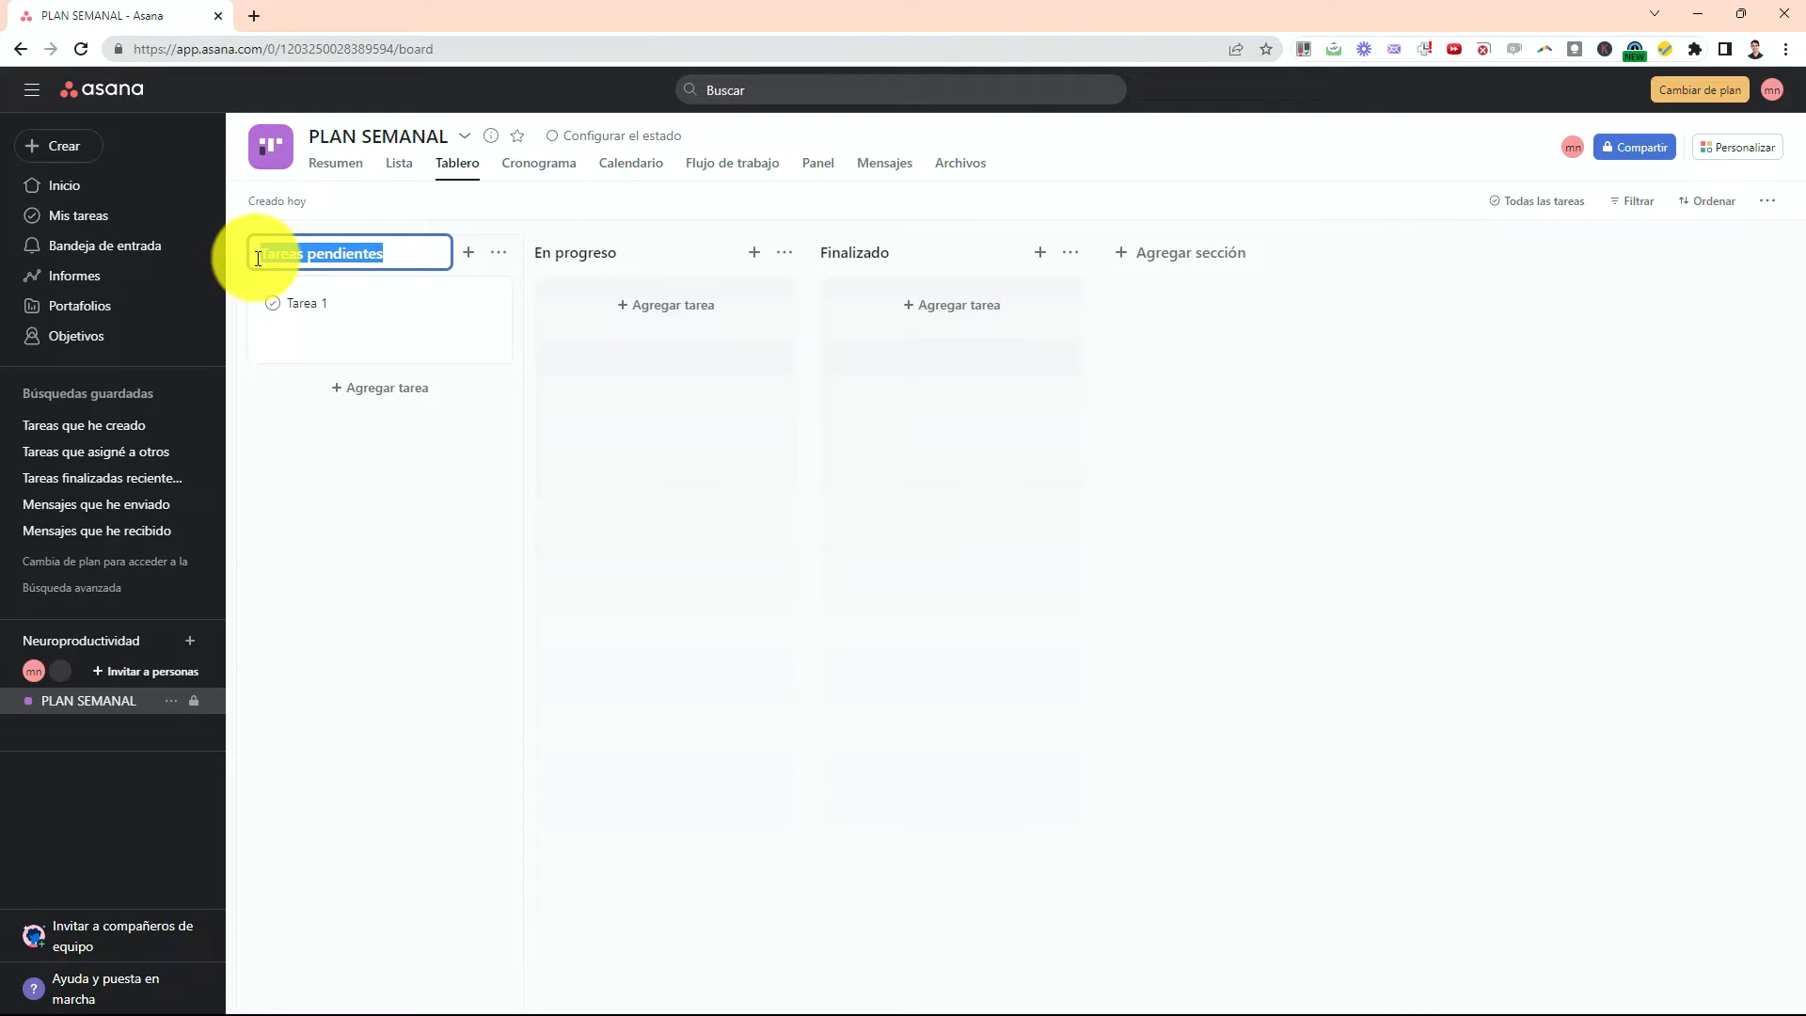
text(INVENTARIO PUNTUALES)
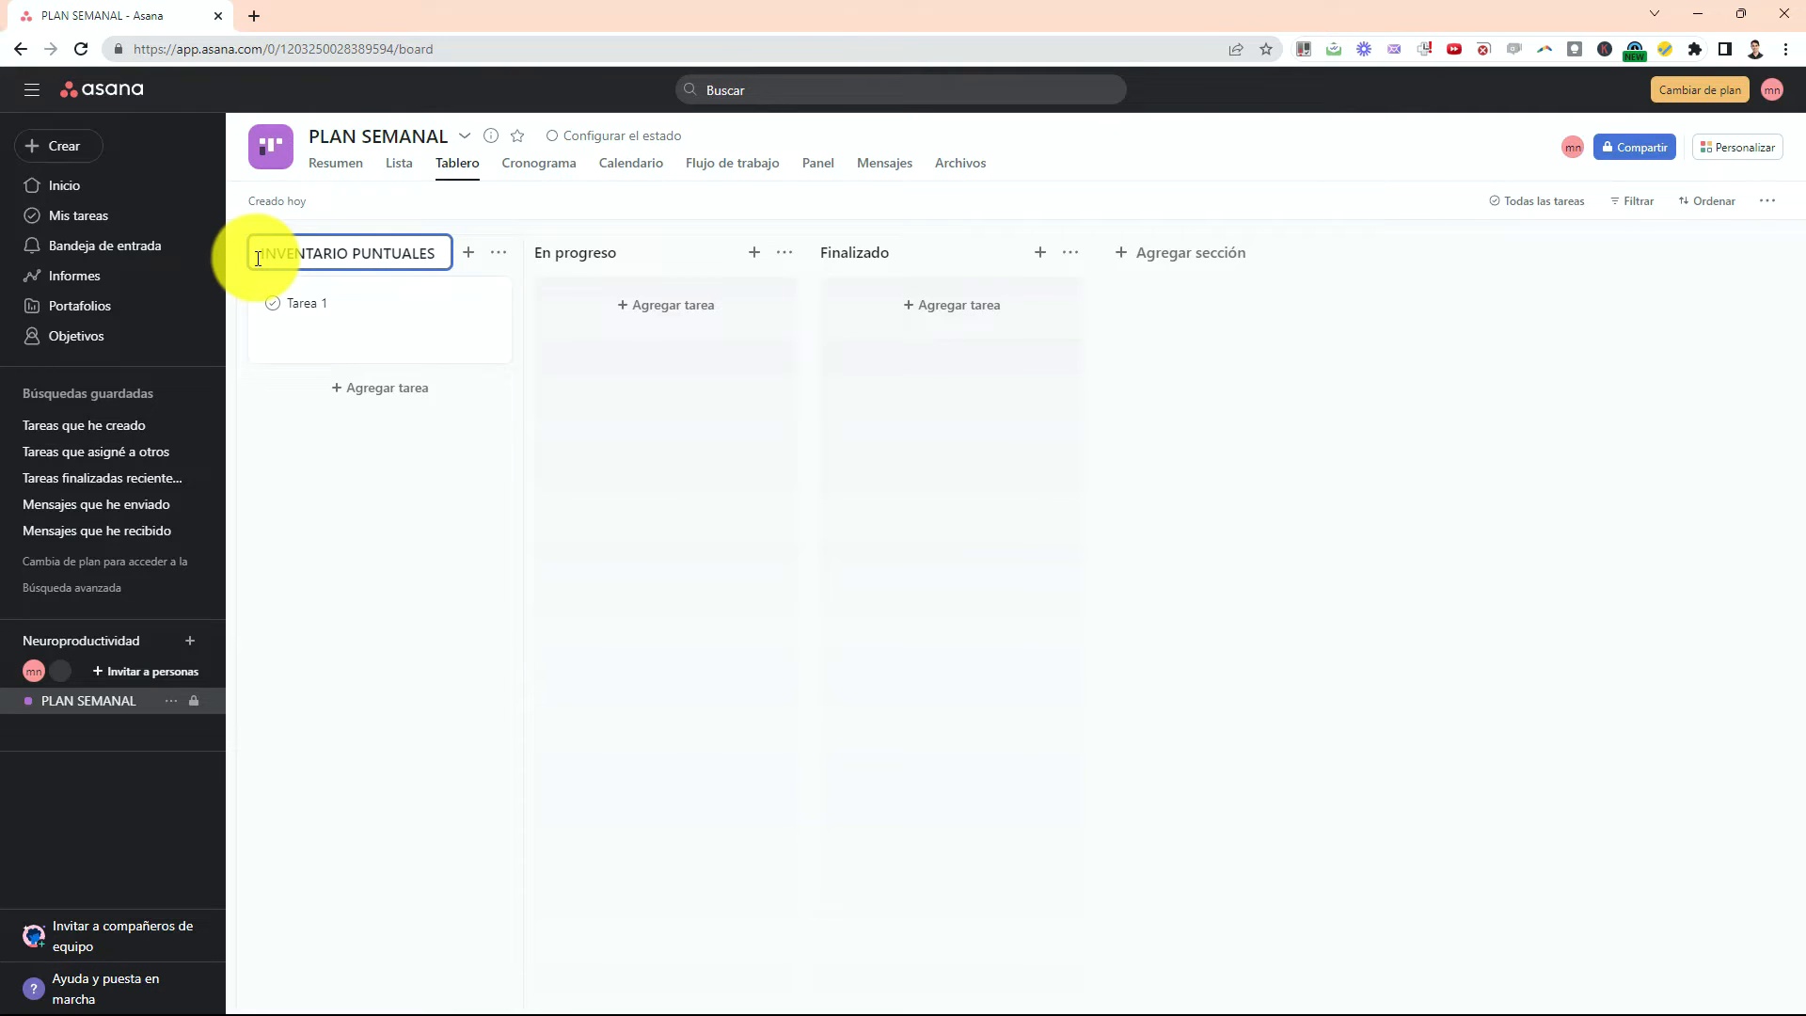
key(Return)
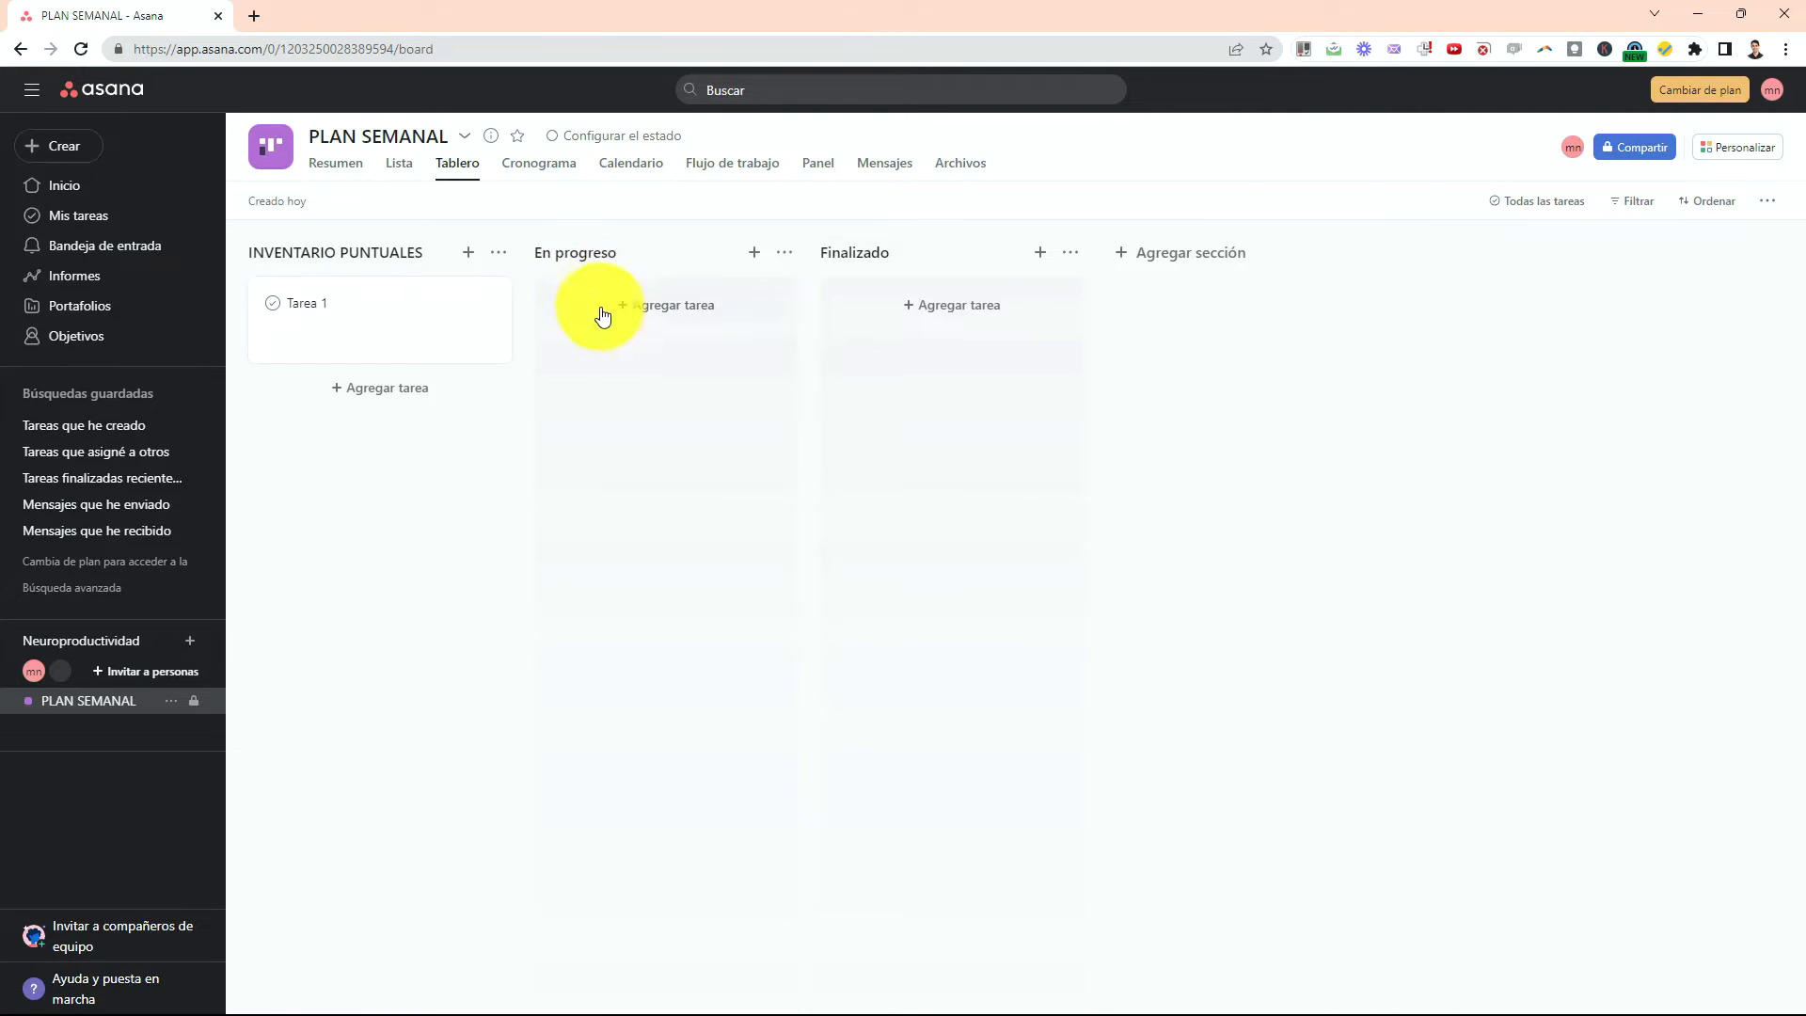
Rename the board's second section as Lunes and its third section as Martes.
click(576, 258)
drag(628, 254, 546, 252)
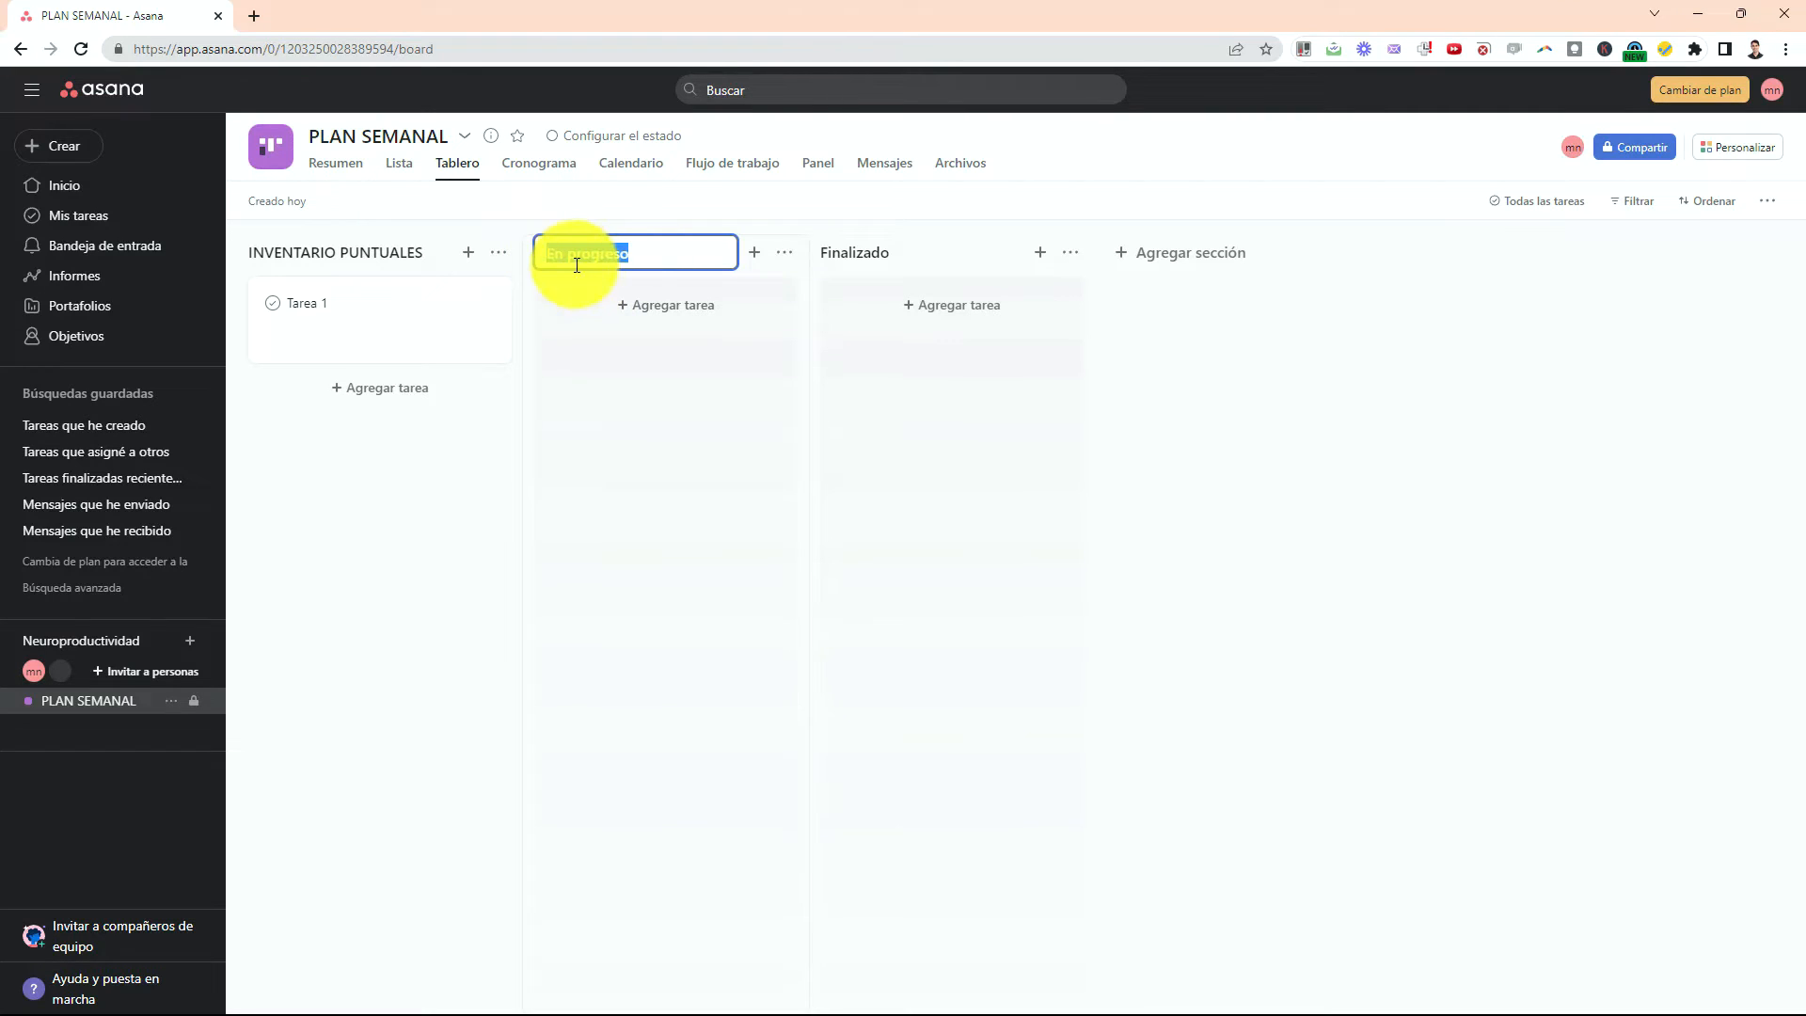
key(BackSpace)
text(Lunes)
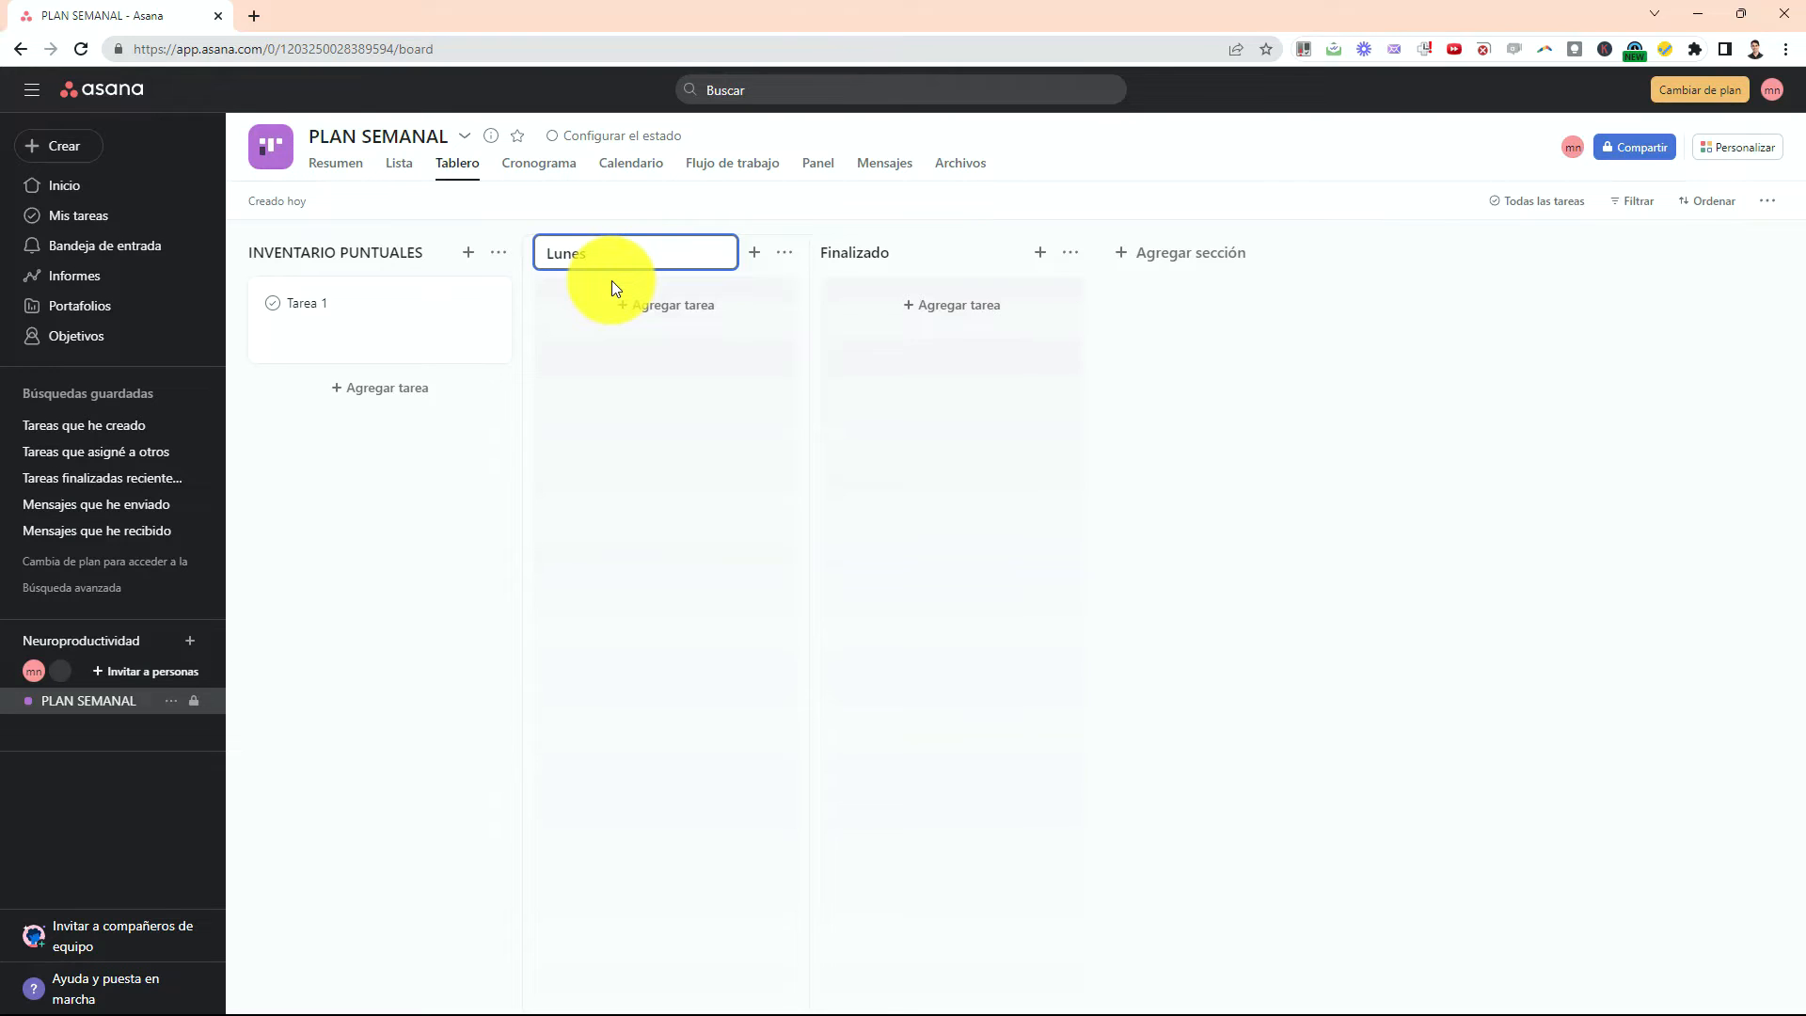
key(Return)
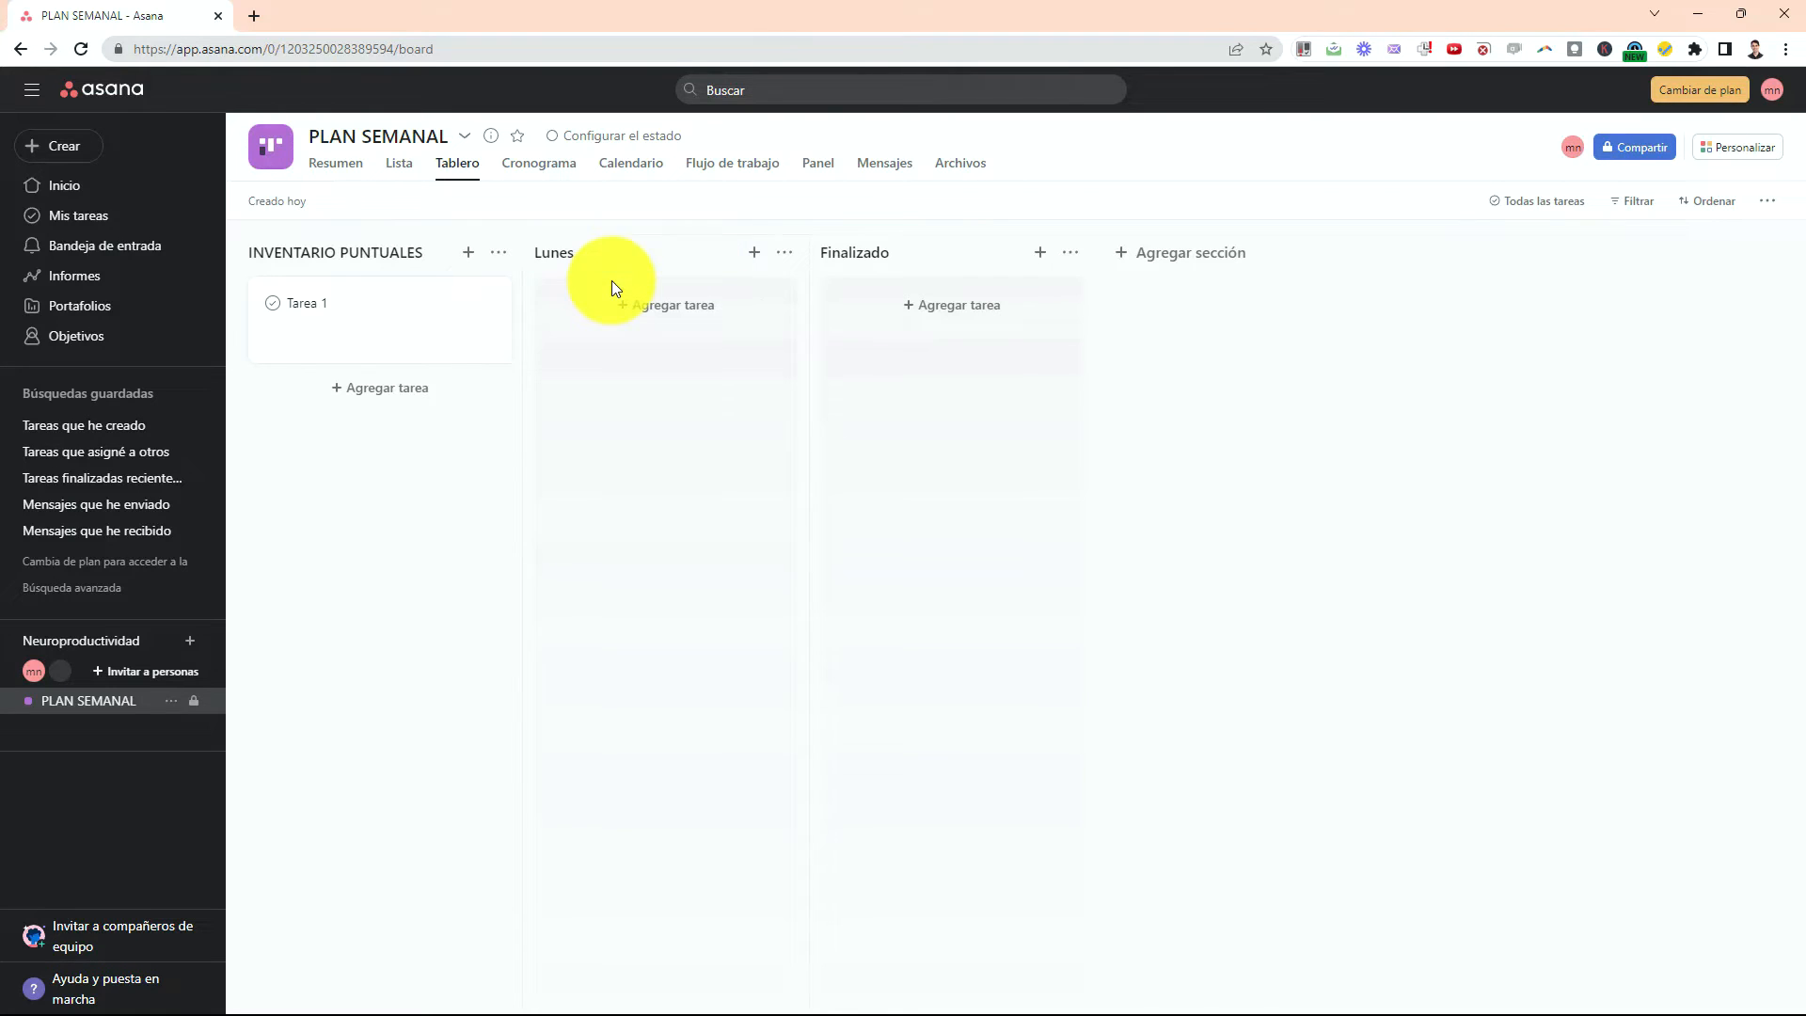
click(858, 260)
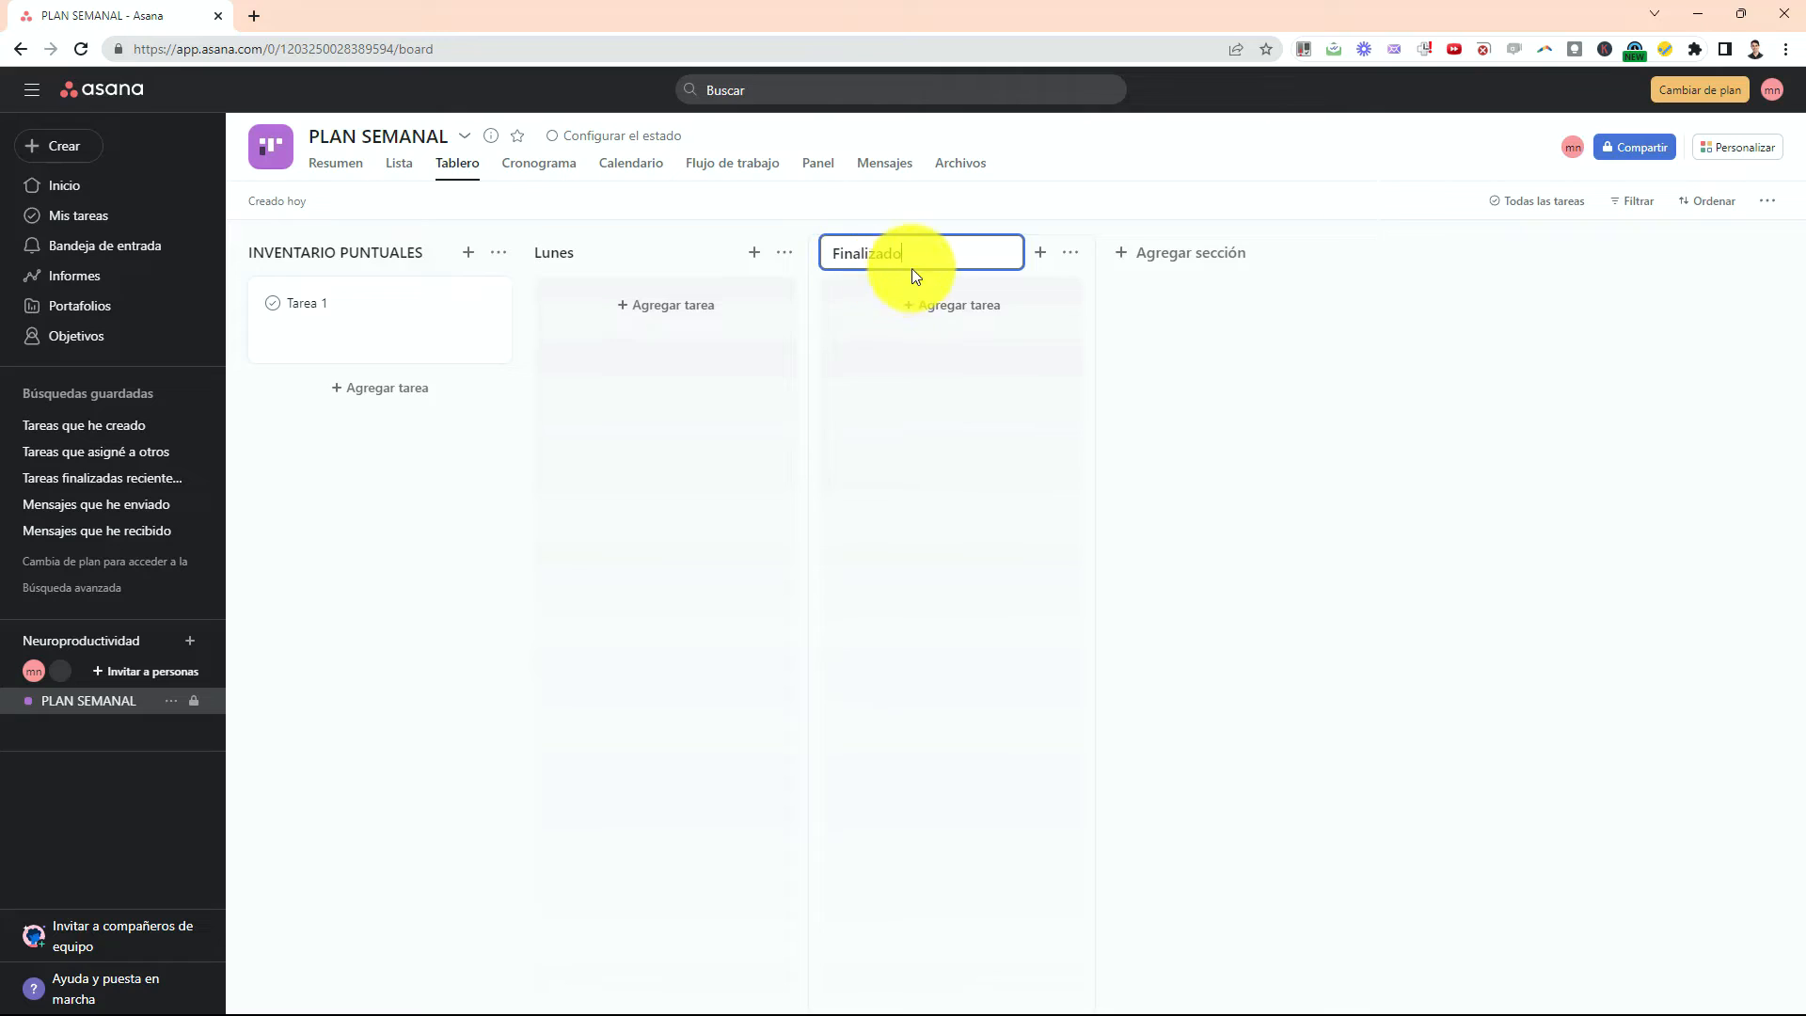
drag(911, 268, 827, 254)
text(Martes)
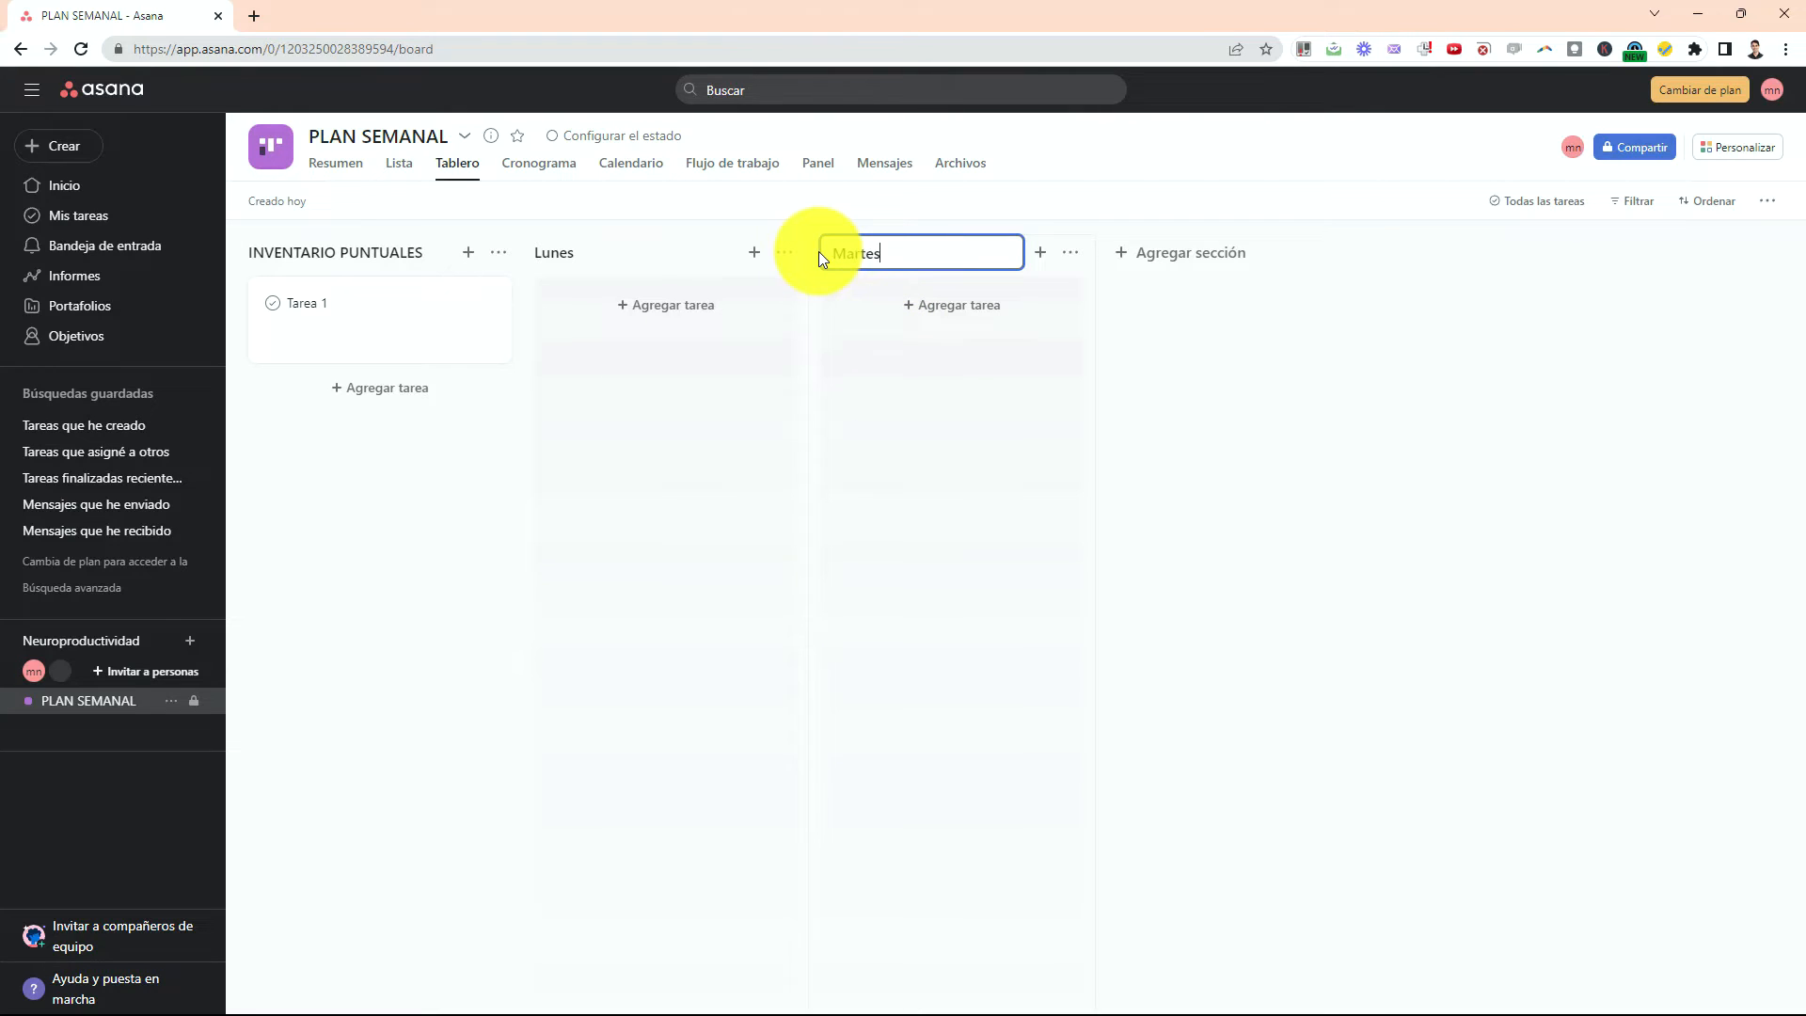
key(Return)
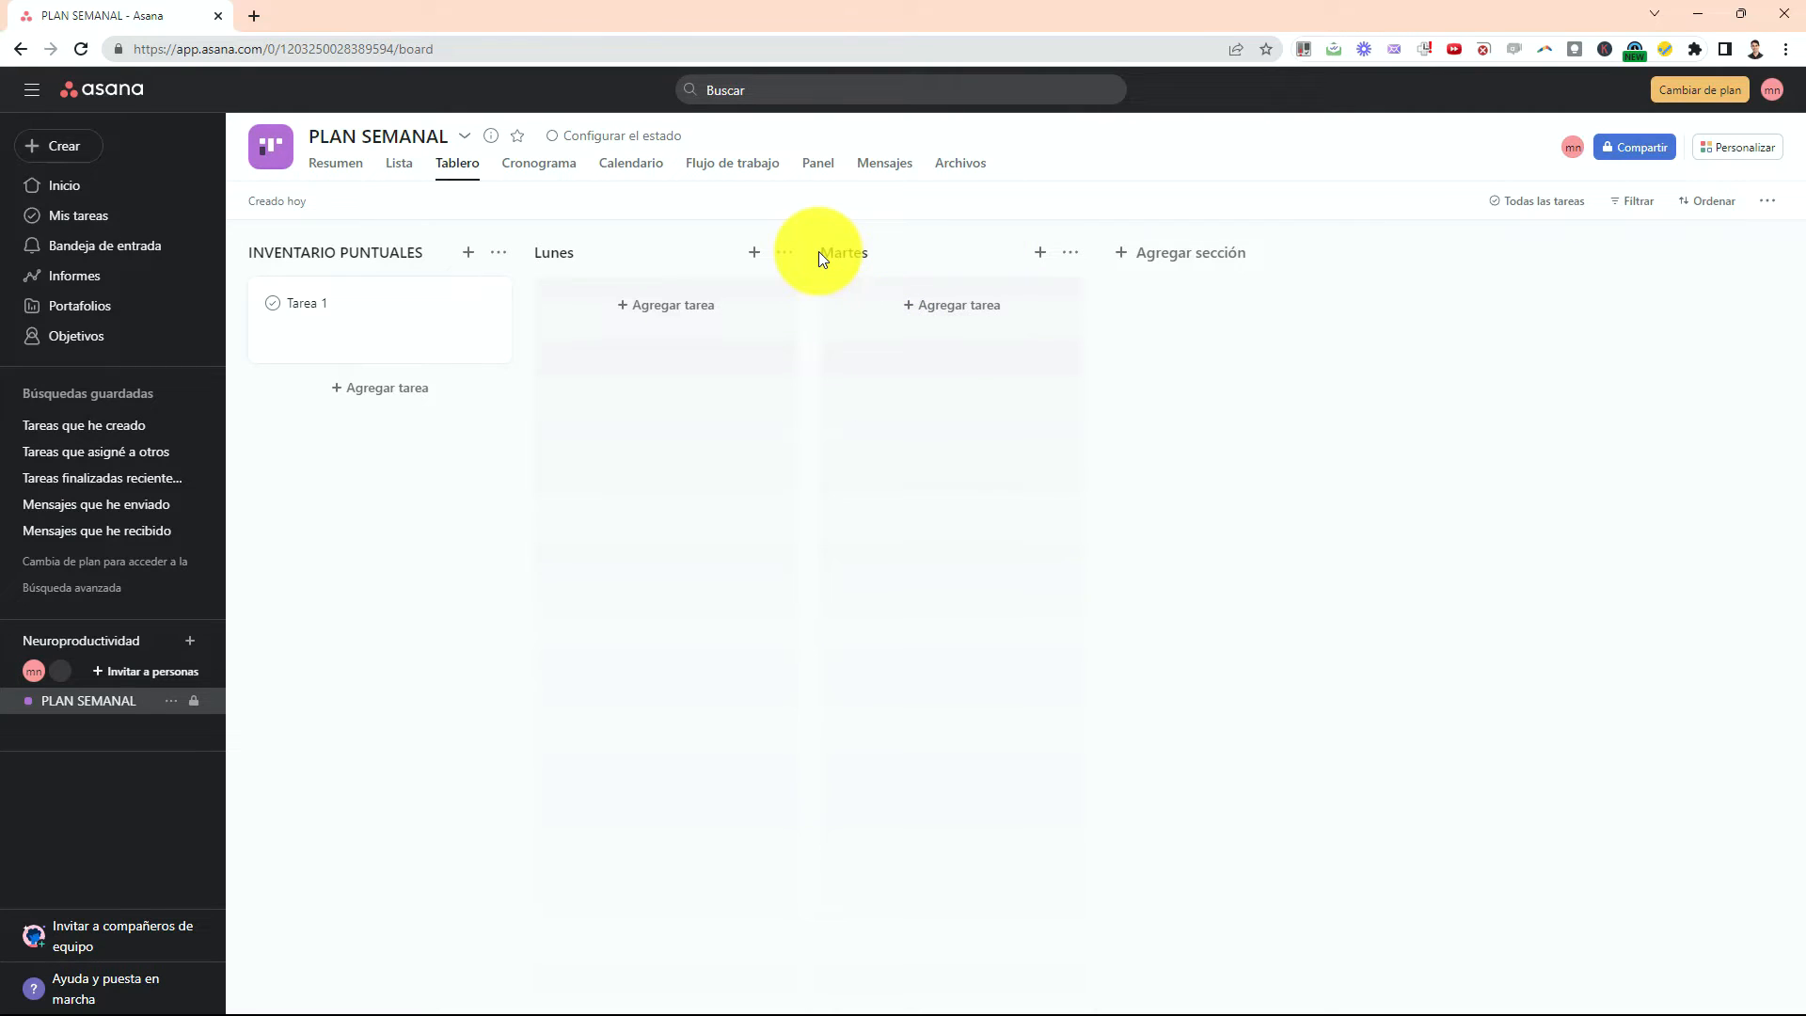
Add the sections Miércoles, Jueves and Viernes after Martes on the board.
click(1166, 255)
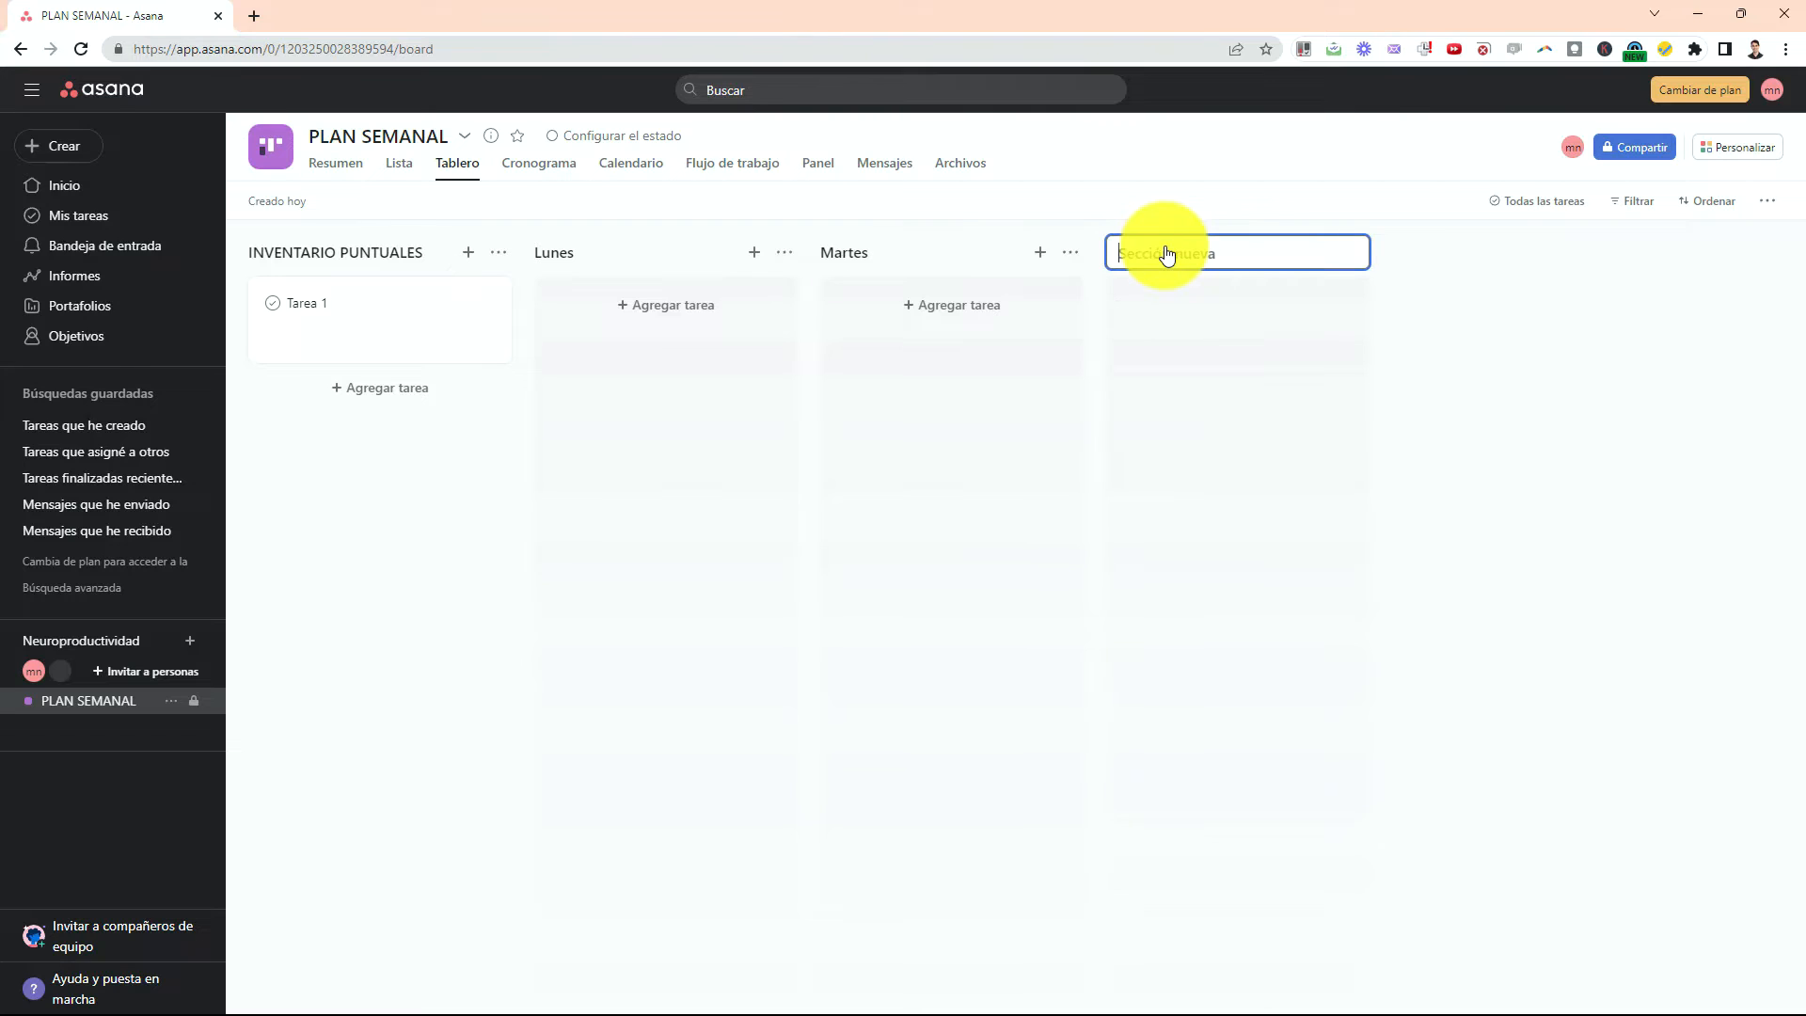
text(Miércoles)
key(Return)
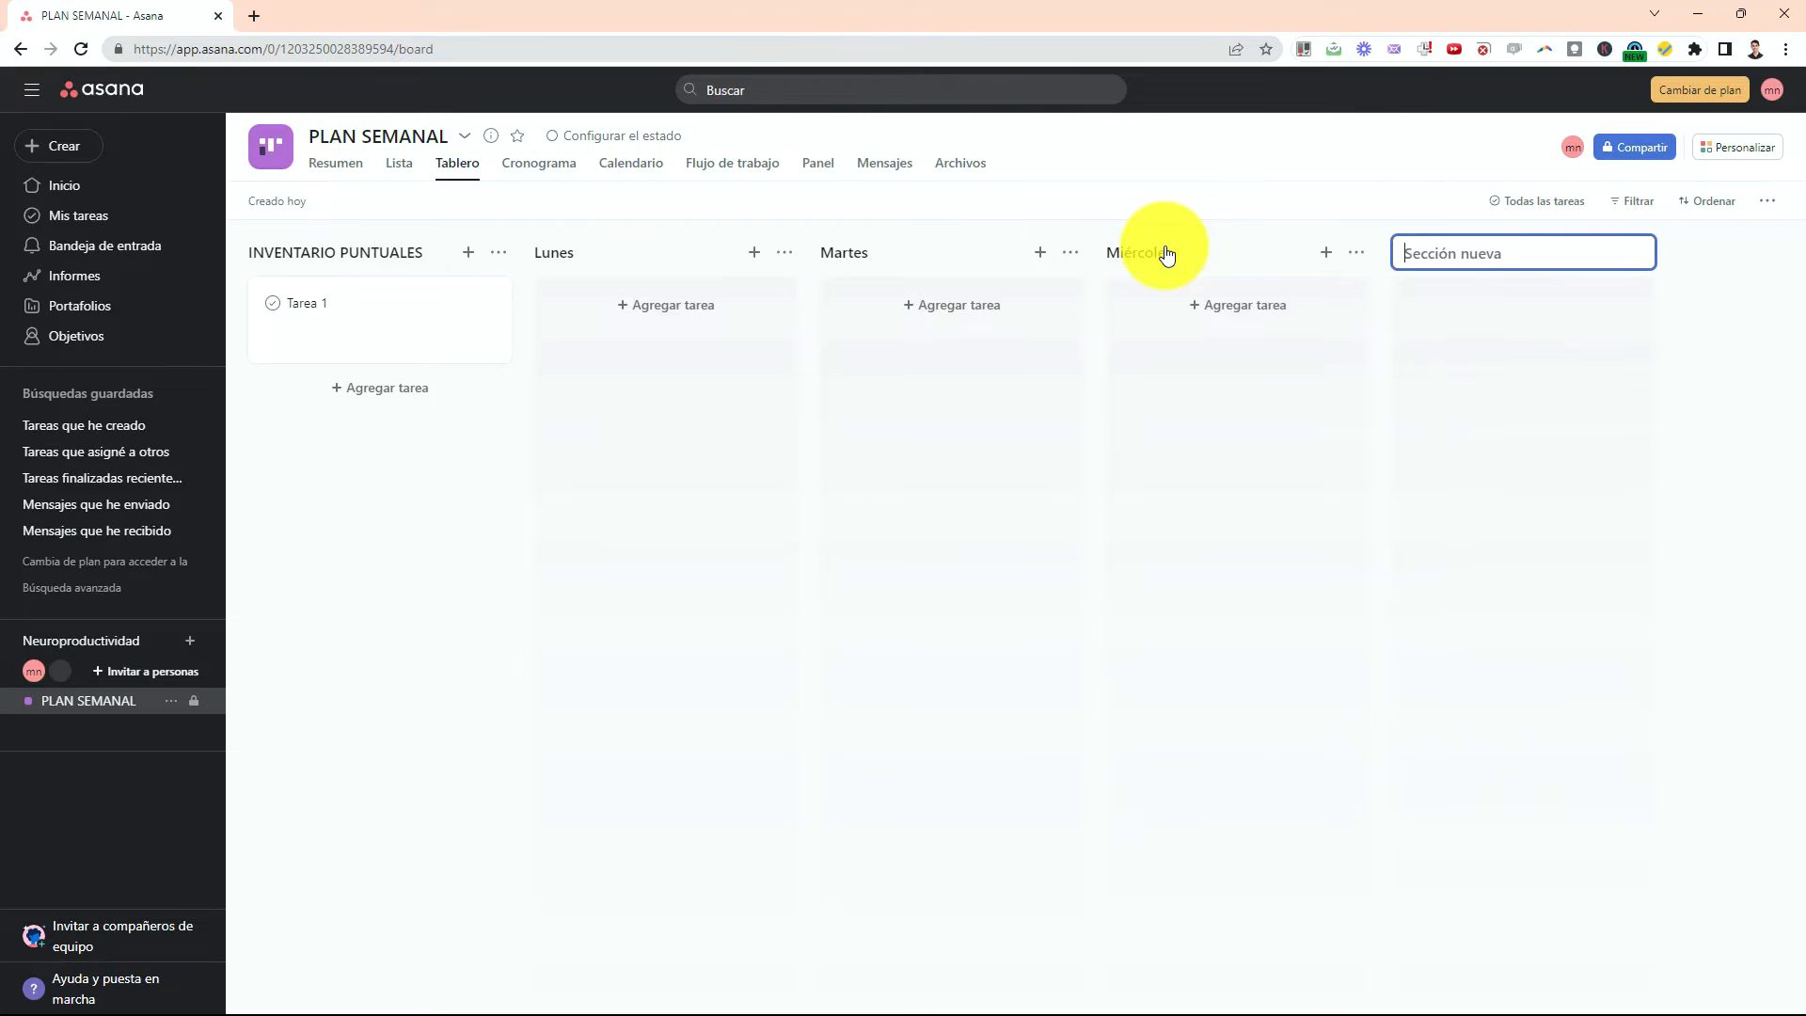
text(Jueves)
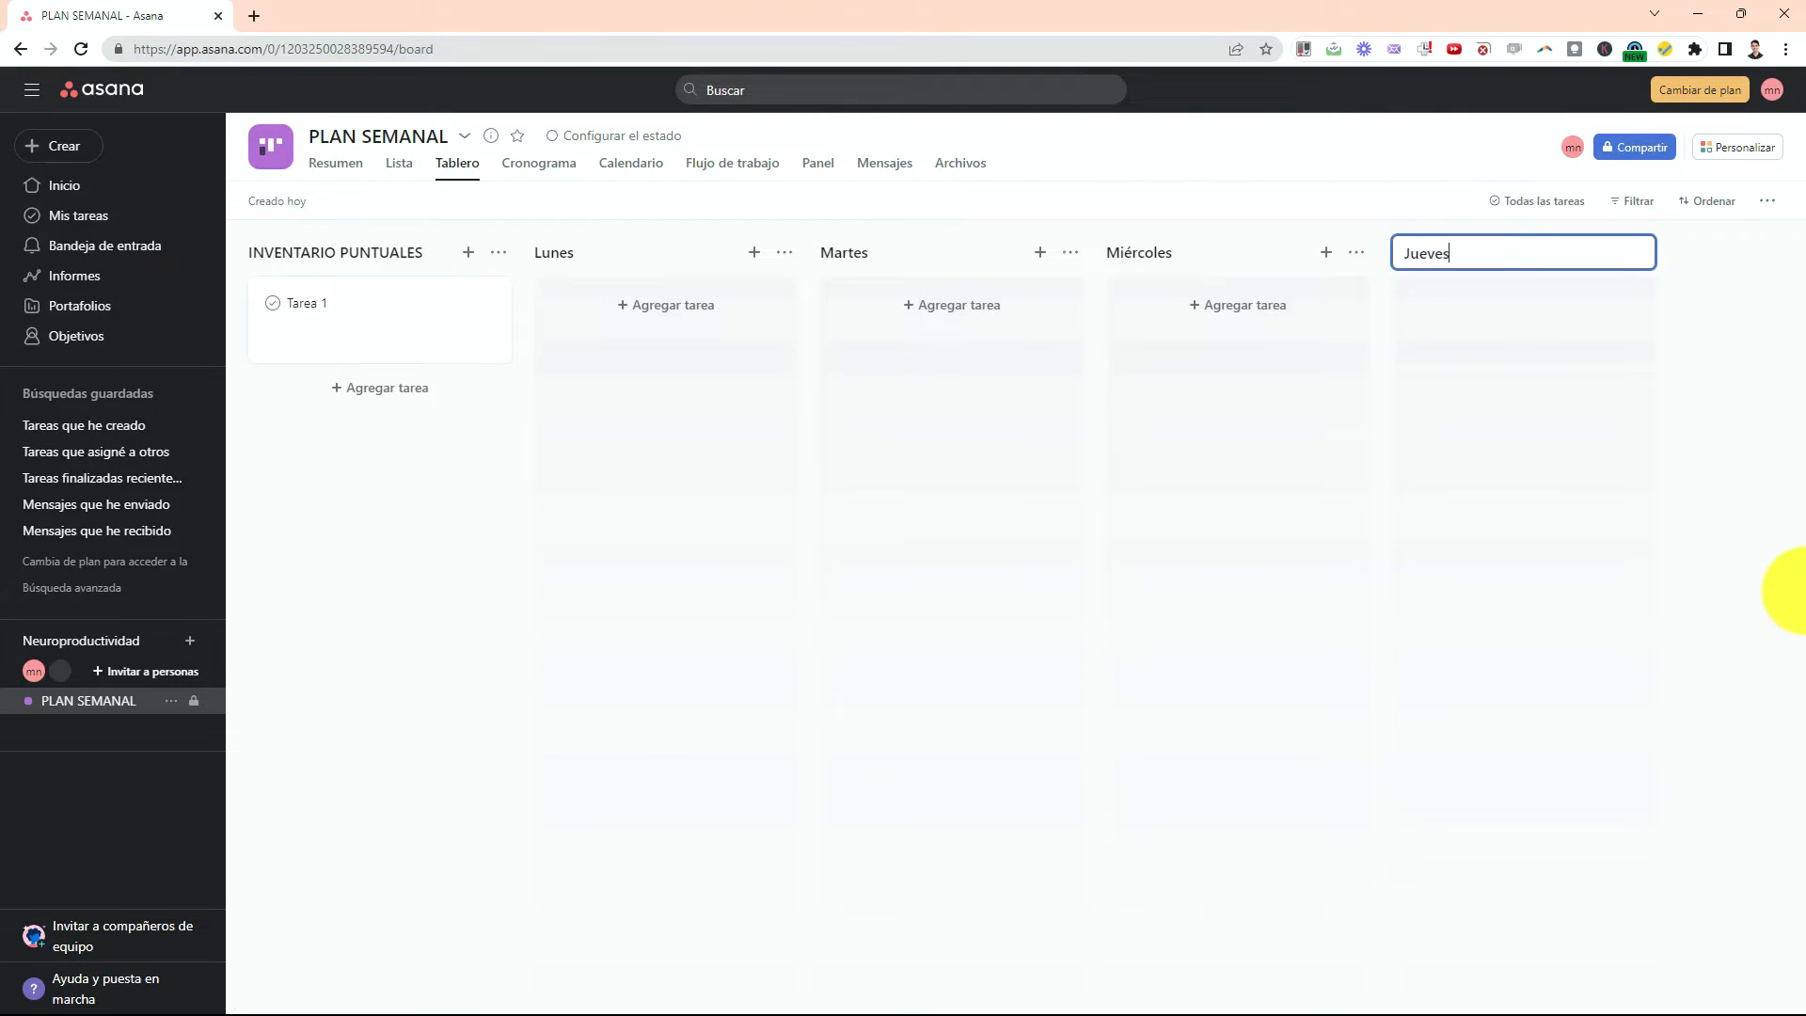
key(Return)
text(VBie)
key(BackSpace)
key(BackSpace)
key(BackSpace)
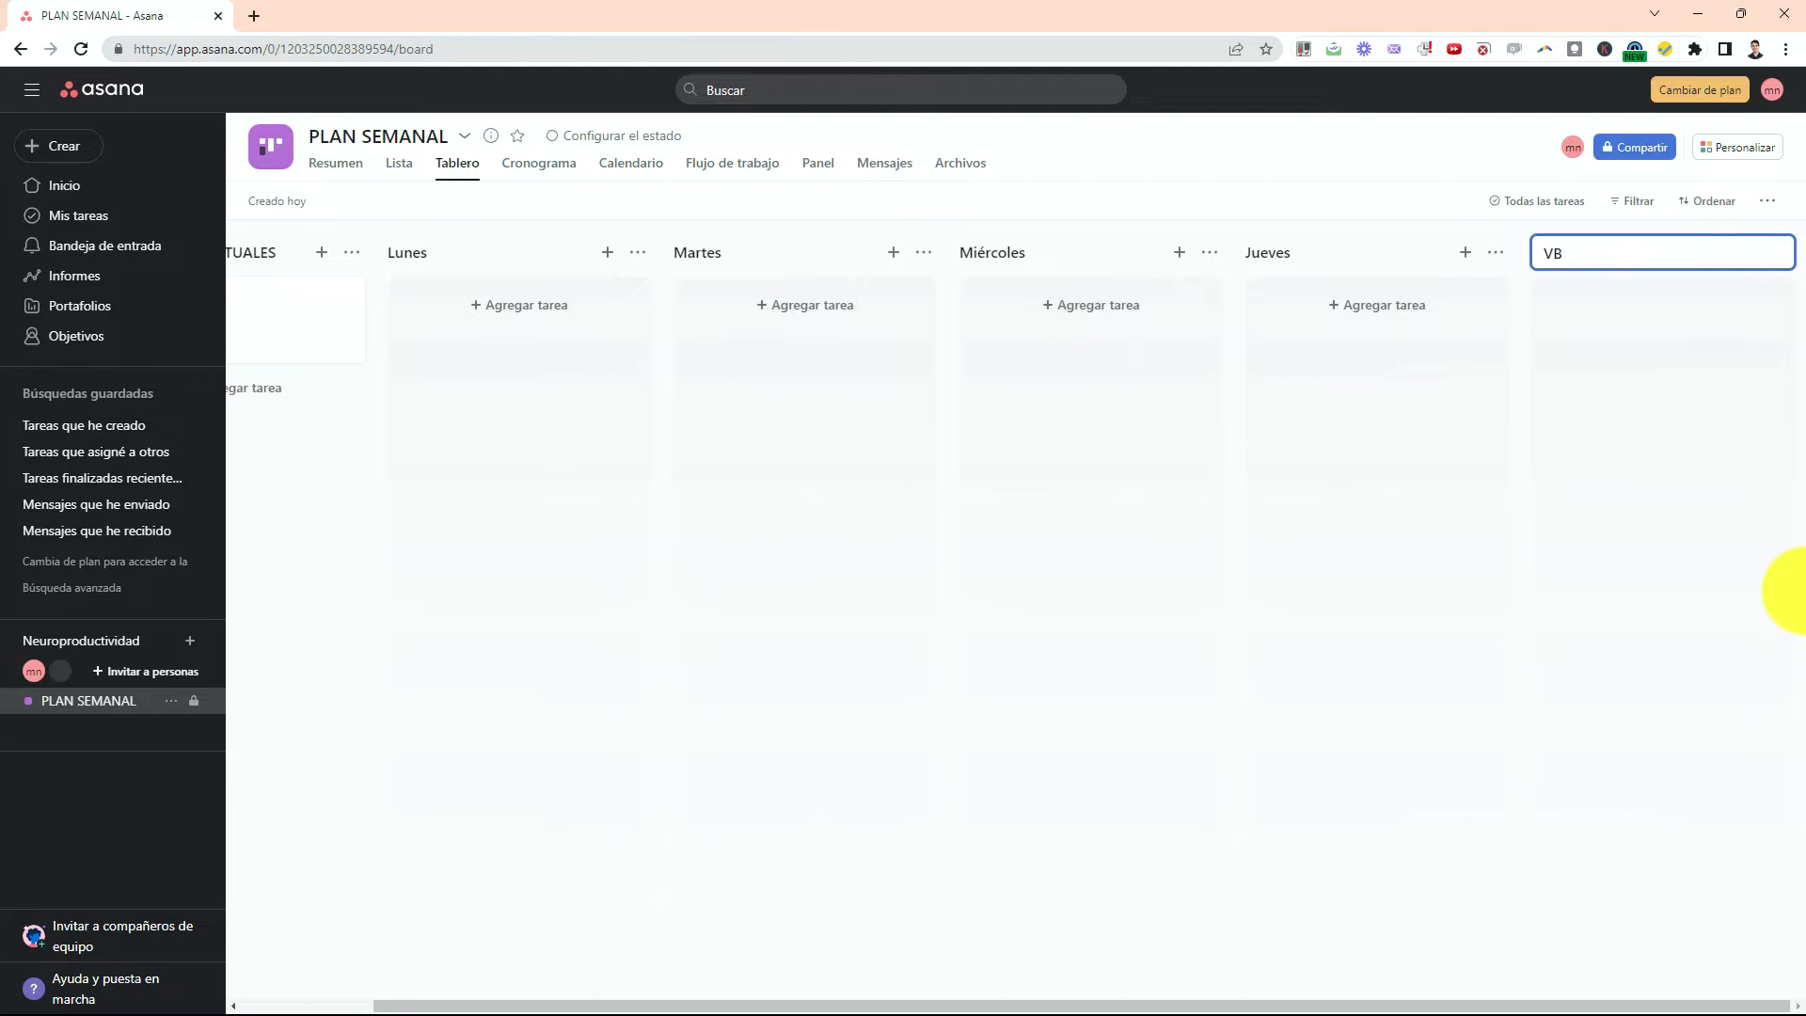
text(iernes)
key(Return)
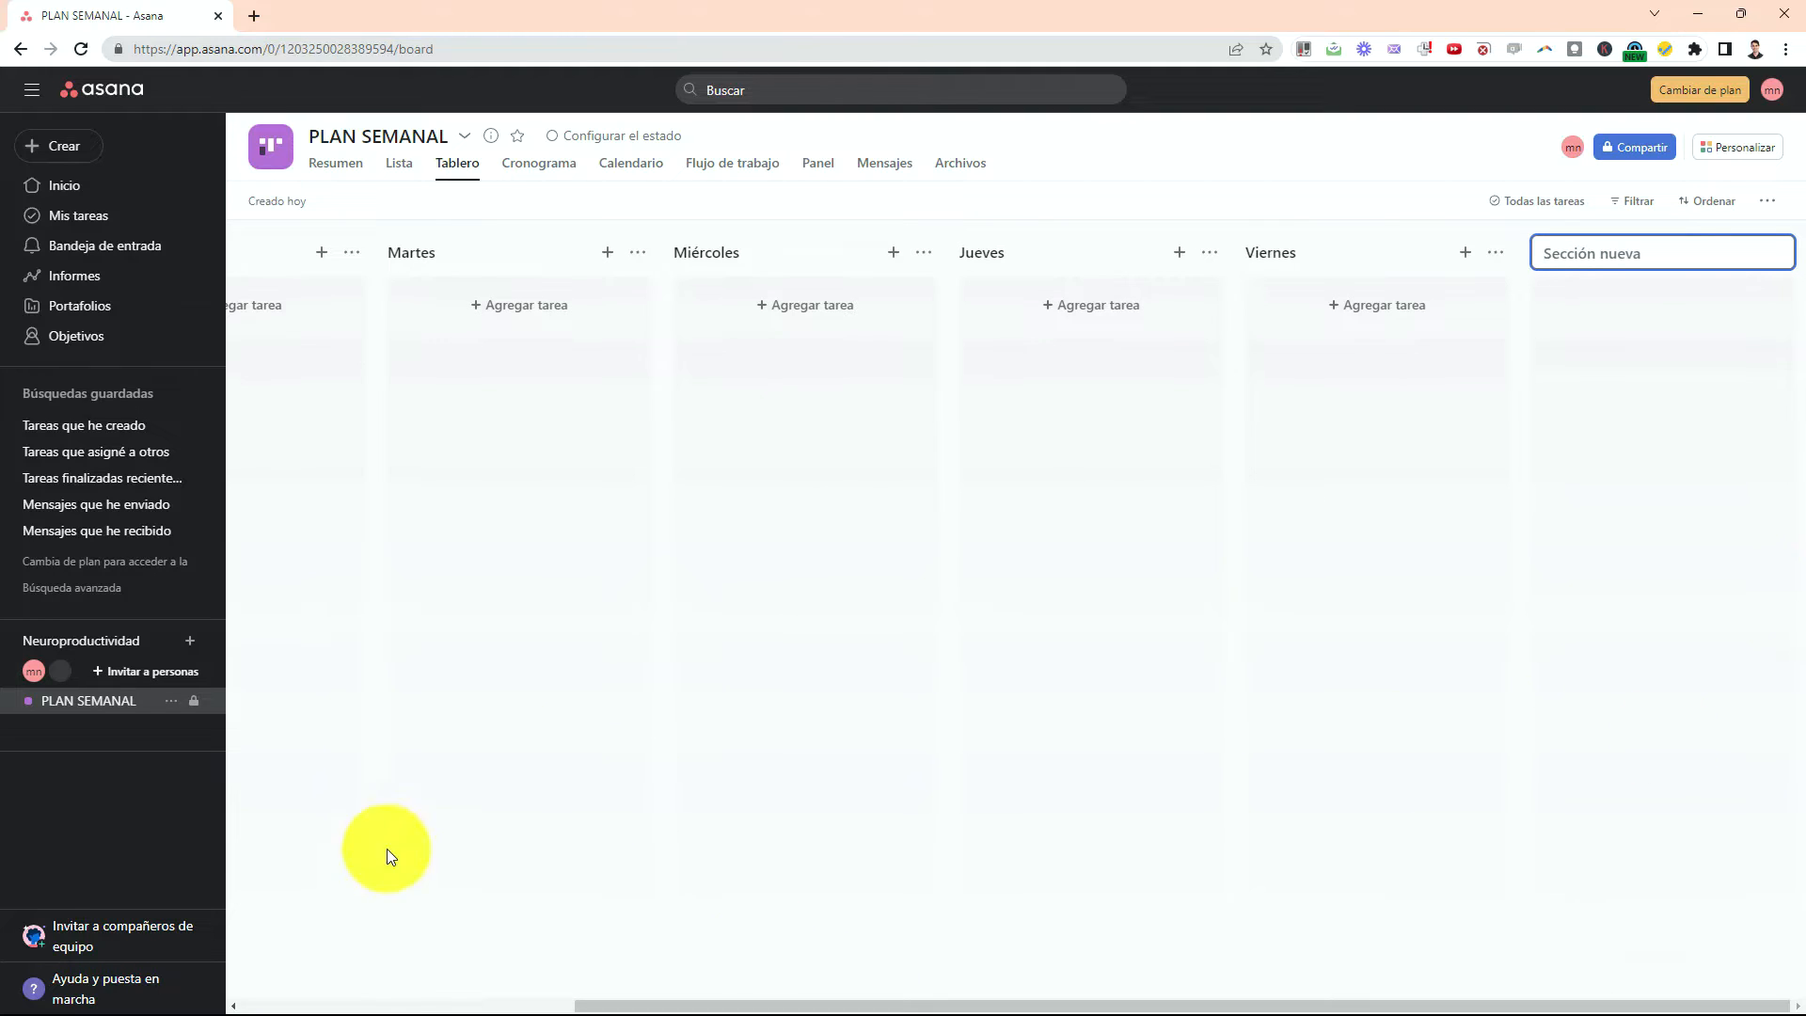
click(348, 778)
Add seven tasks, each named Tarea, to the INVENTARIO PUNTUALES section of the board.
drag(612, 1004, 327, 959)
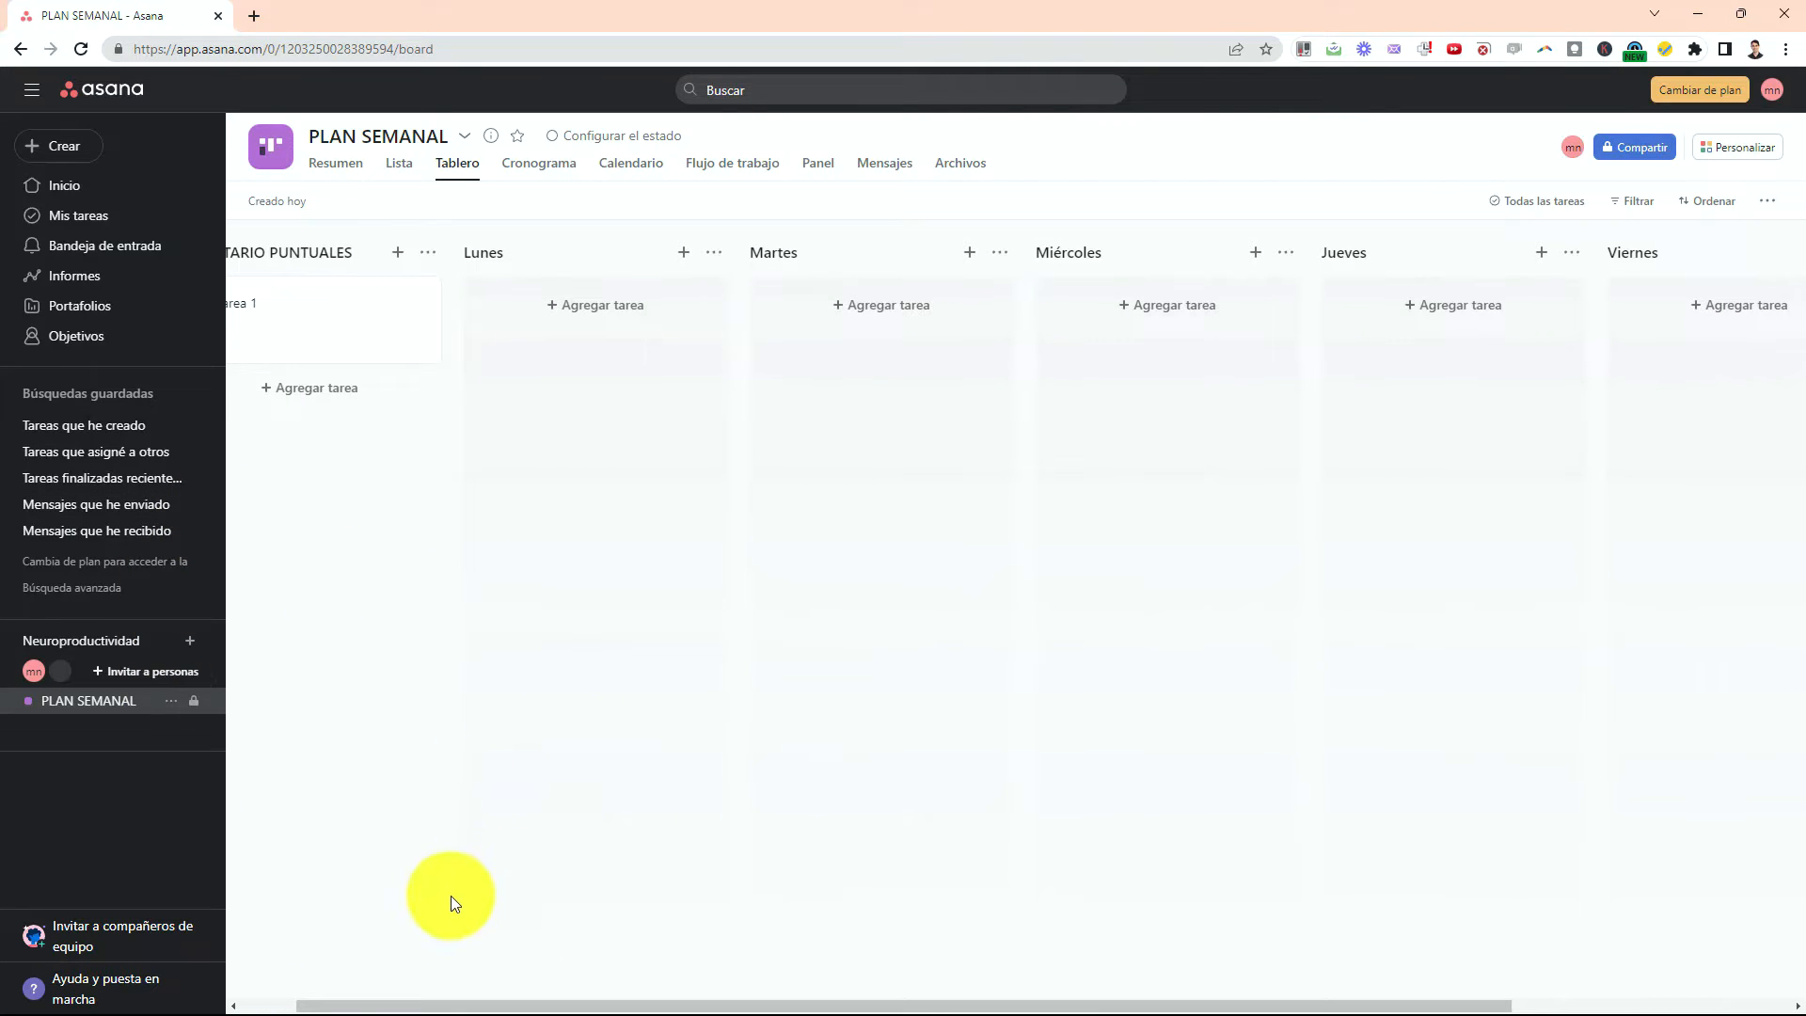
drag(511, 999, 379, 984)
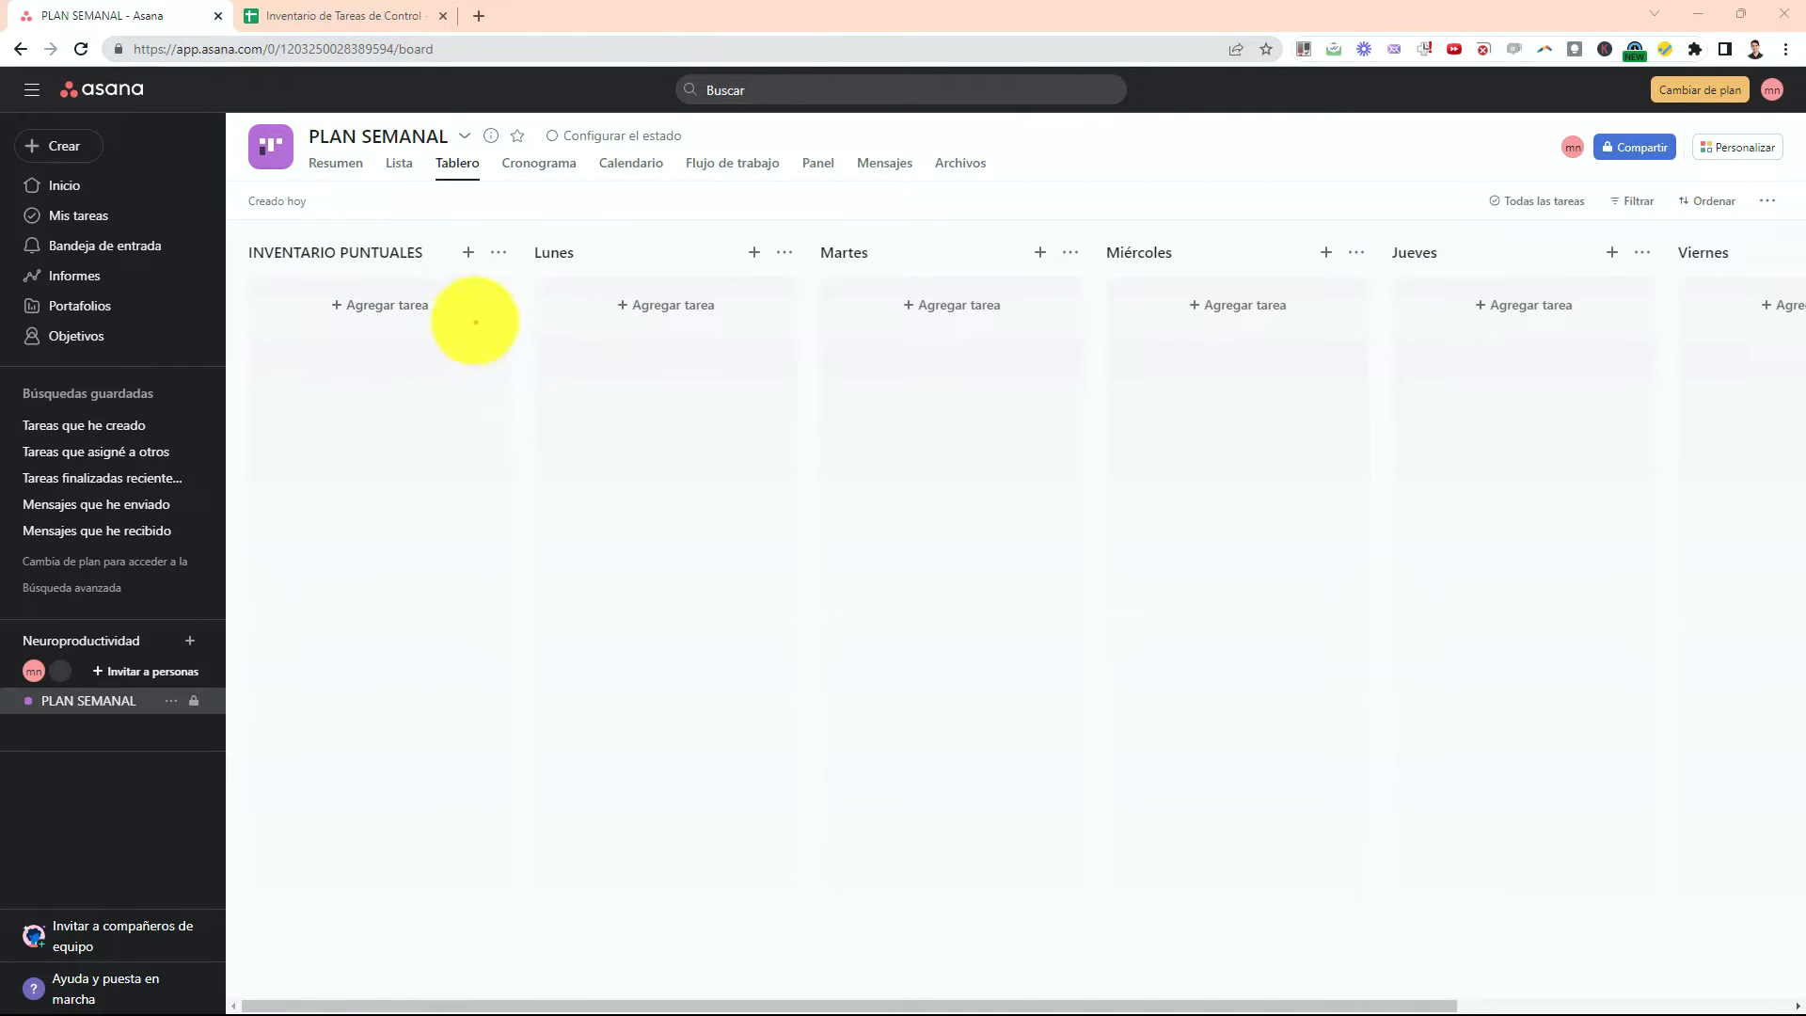
mouse_move(470, 300)
mouse_down()
mouse_move(250, 254)
mouse_move(476, 314)
mouse_move(456, 357)
mouse_up()
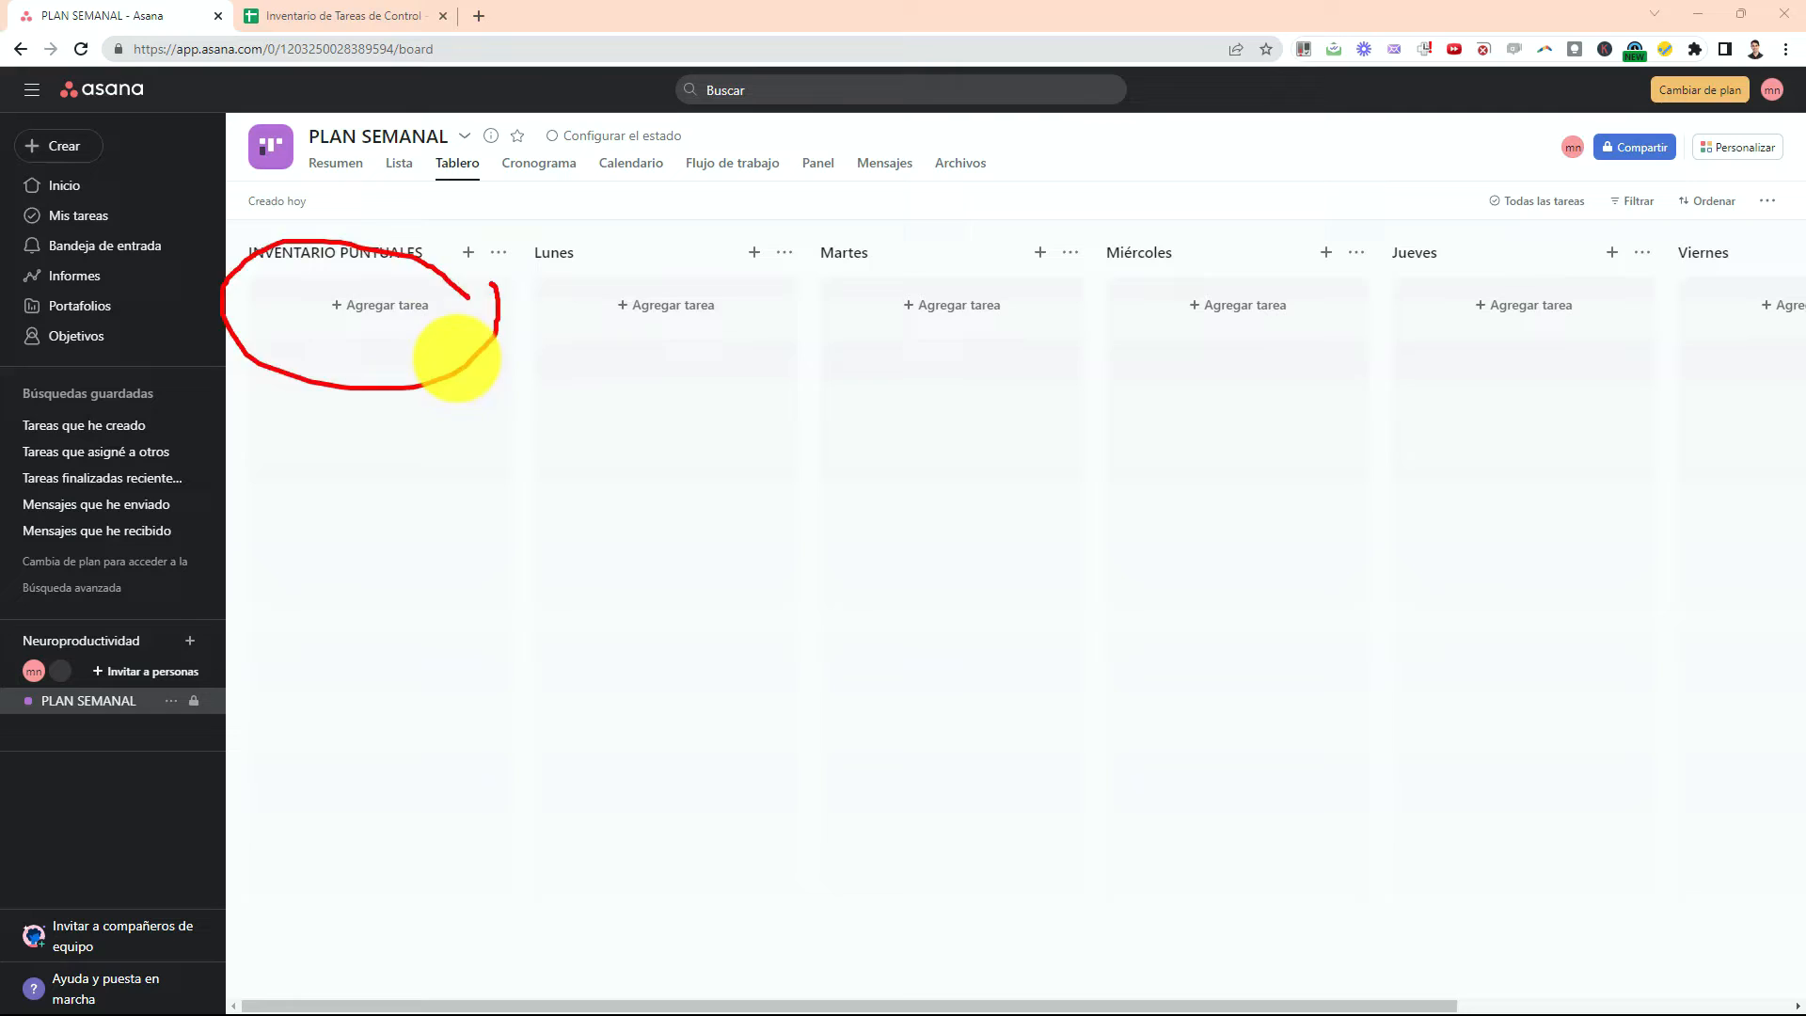
click(342, 315)
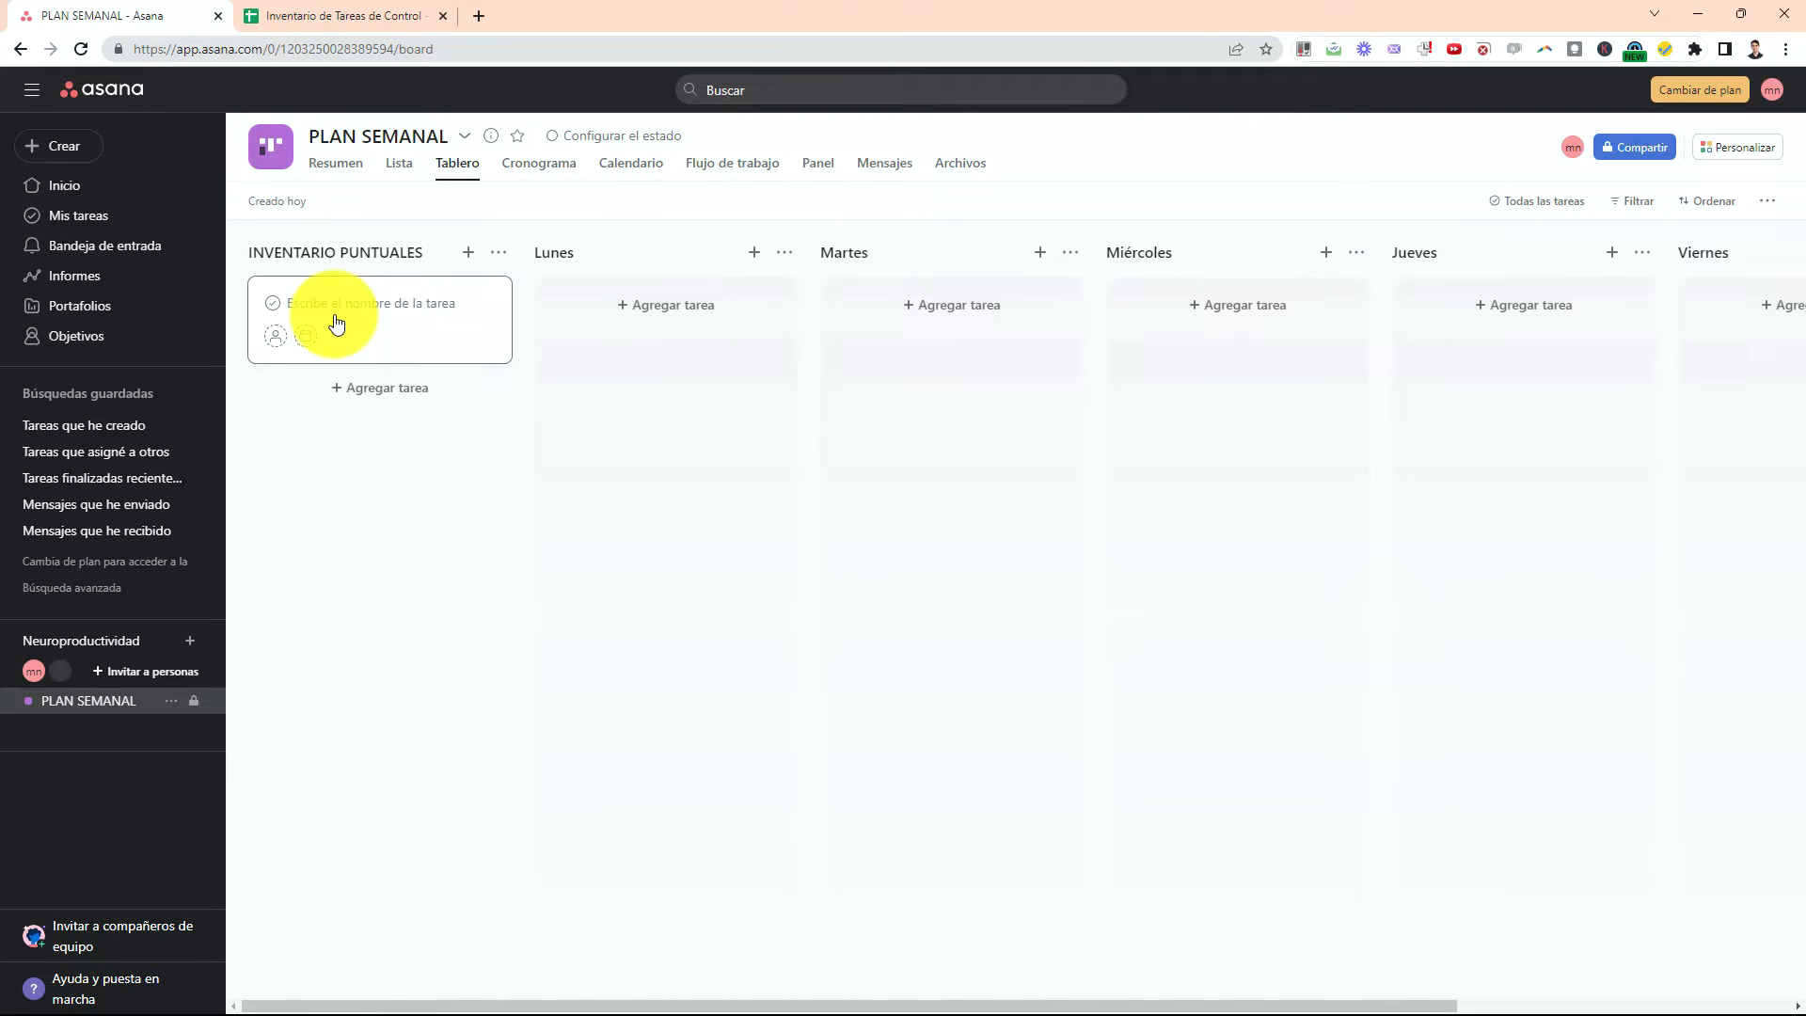
text(Tarea)
key(Return)
text(Tarea)
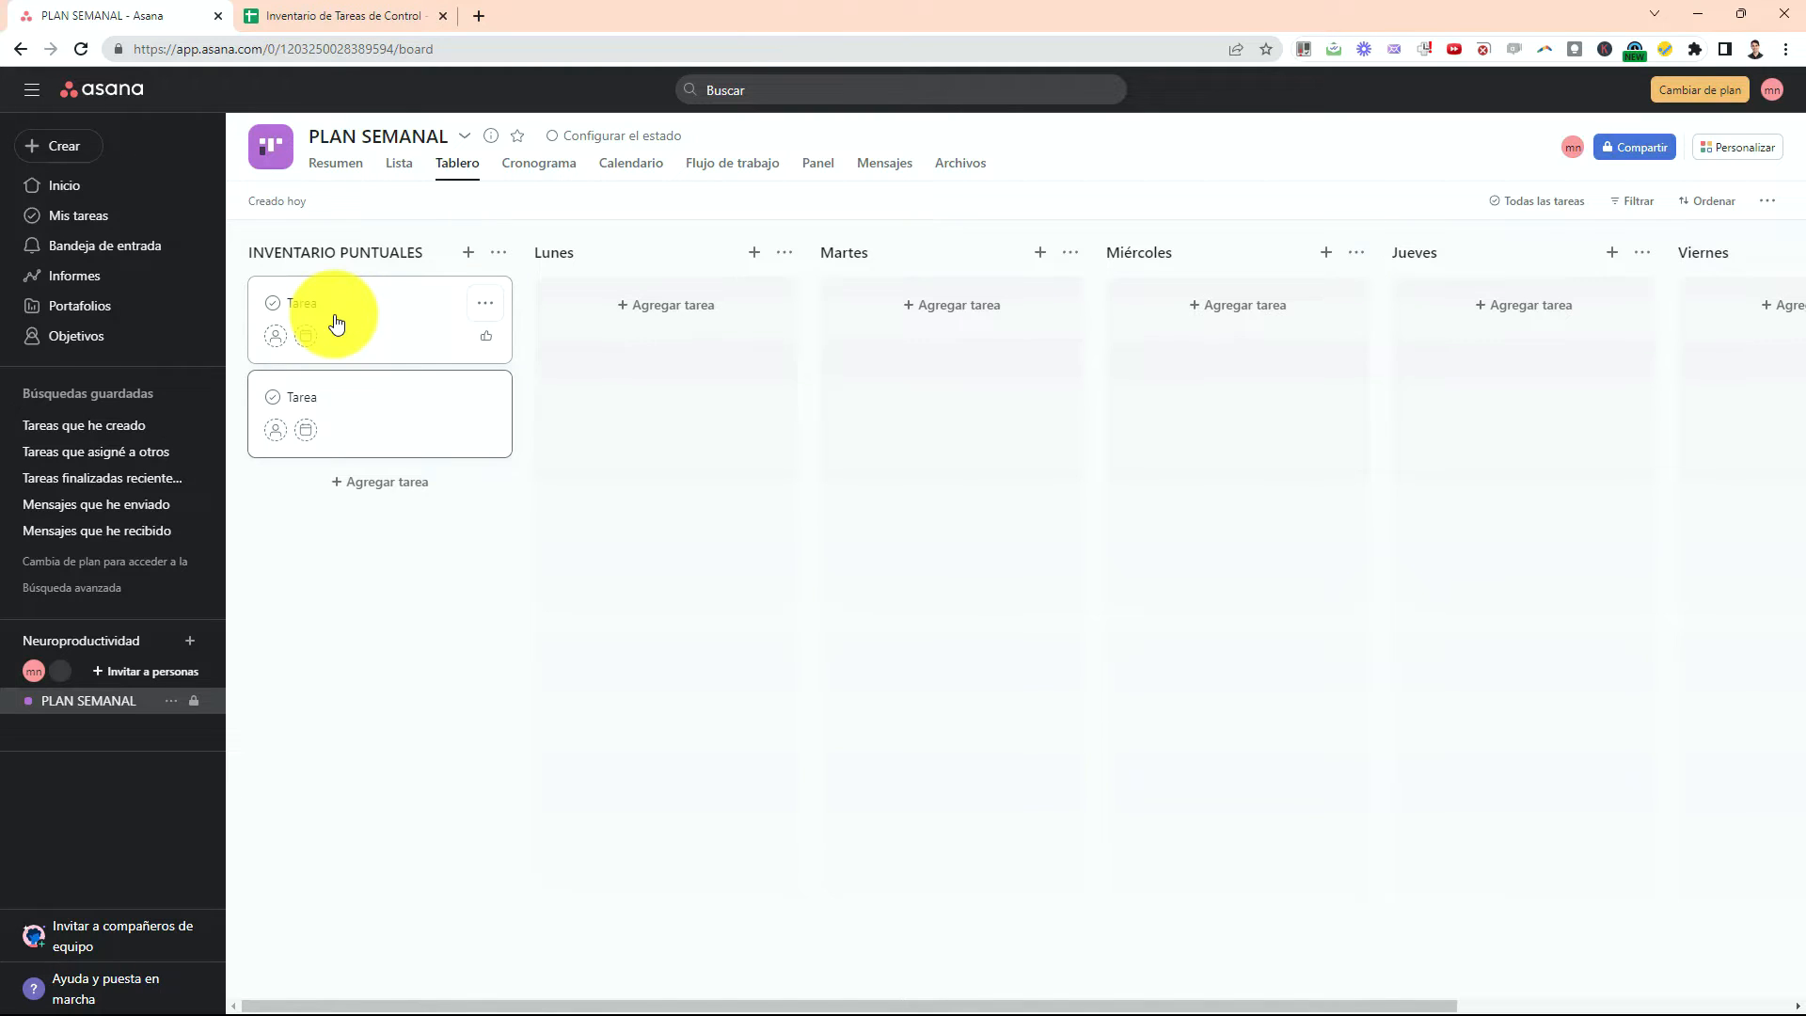
key(Return)
text(Tarea)
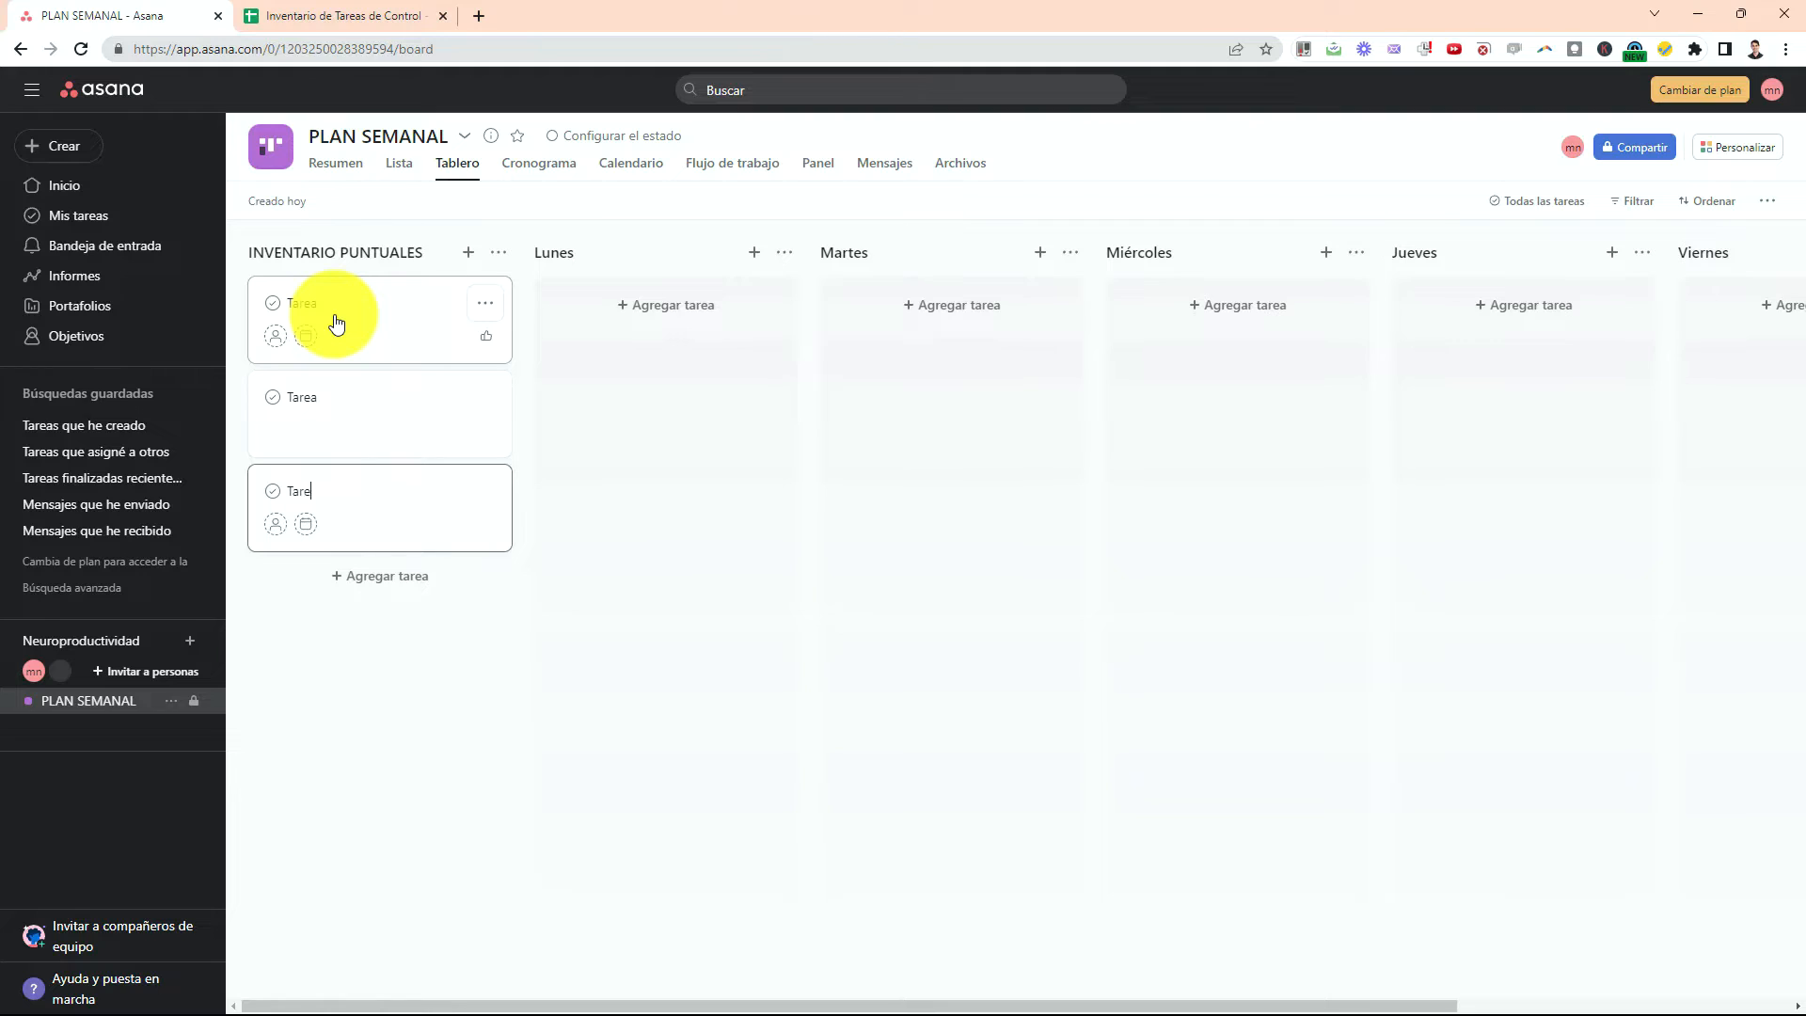
key(Return)
text(Tarea)
key(Return)
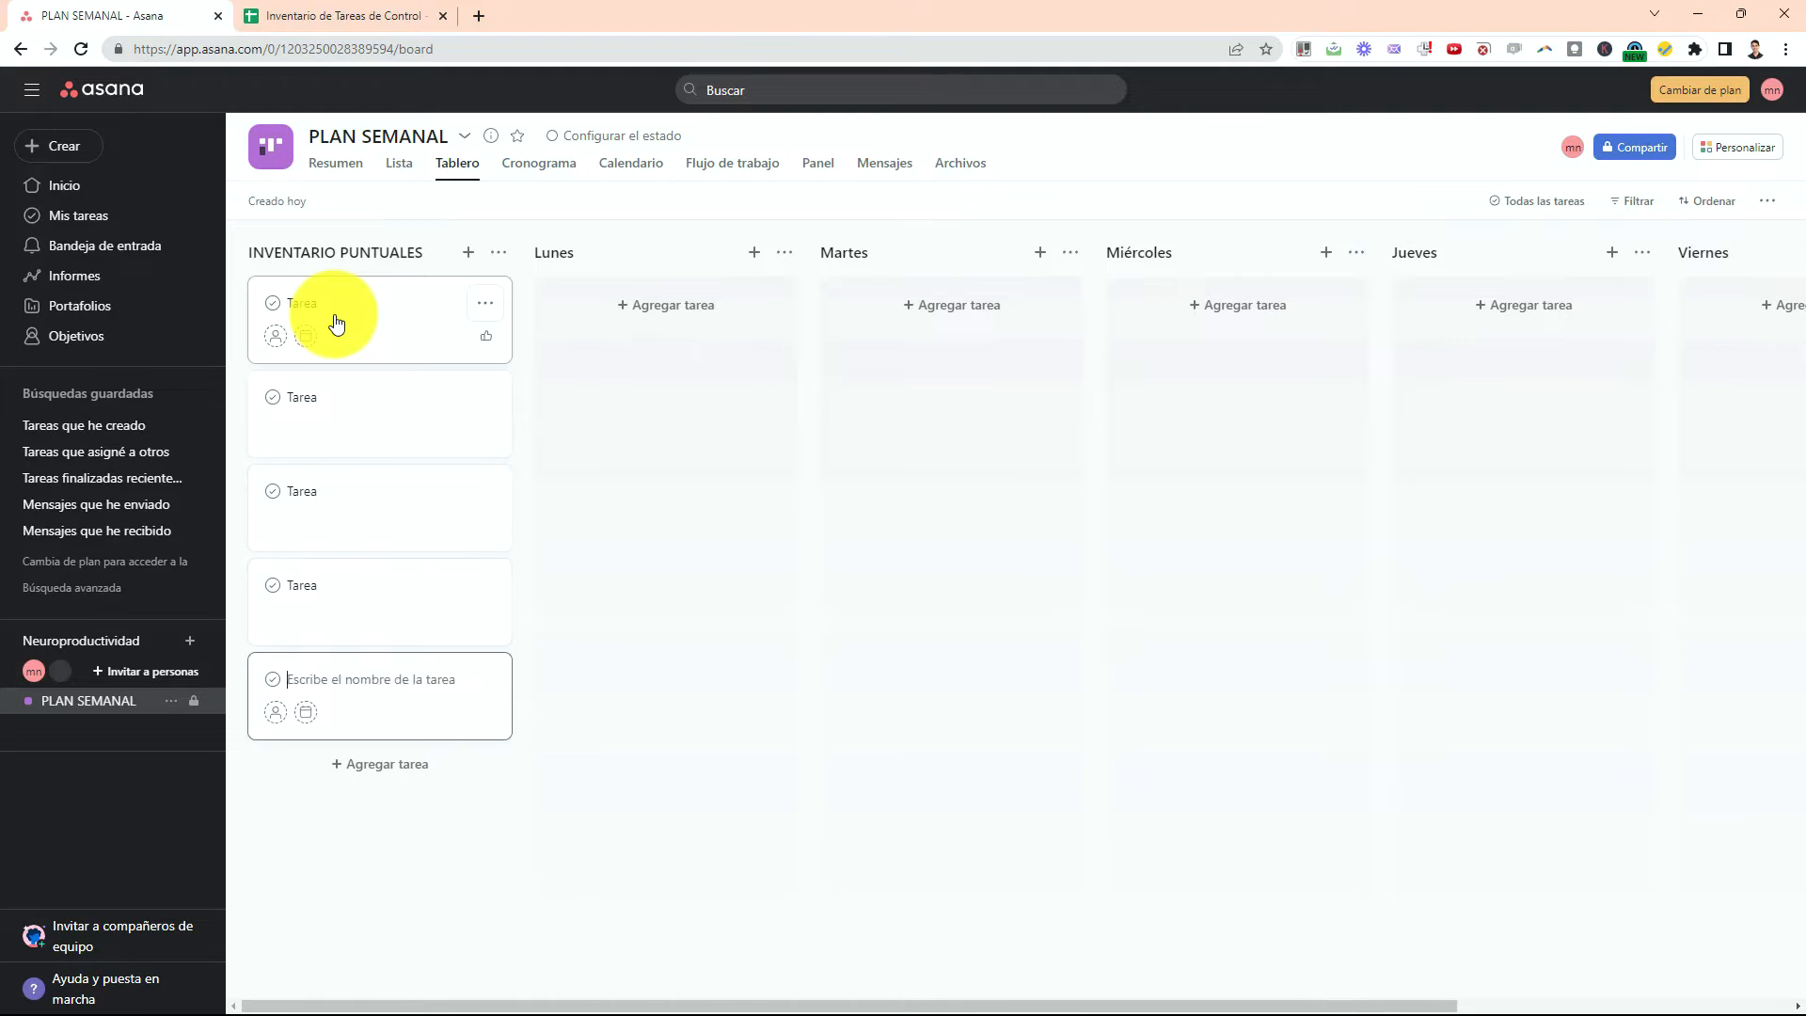
text(Tarea)
key(Return)
text(TRa)
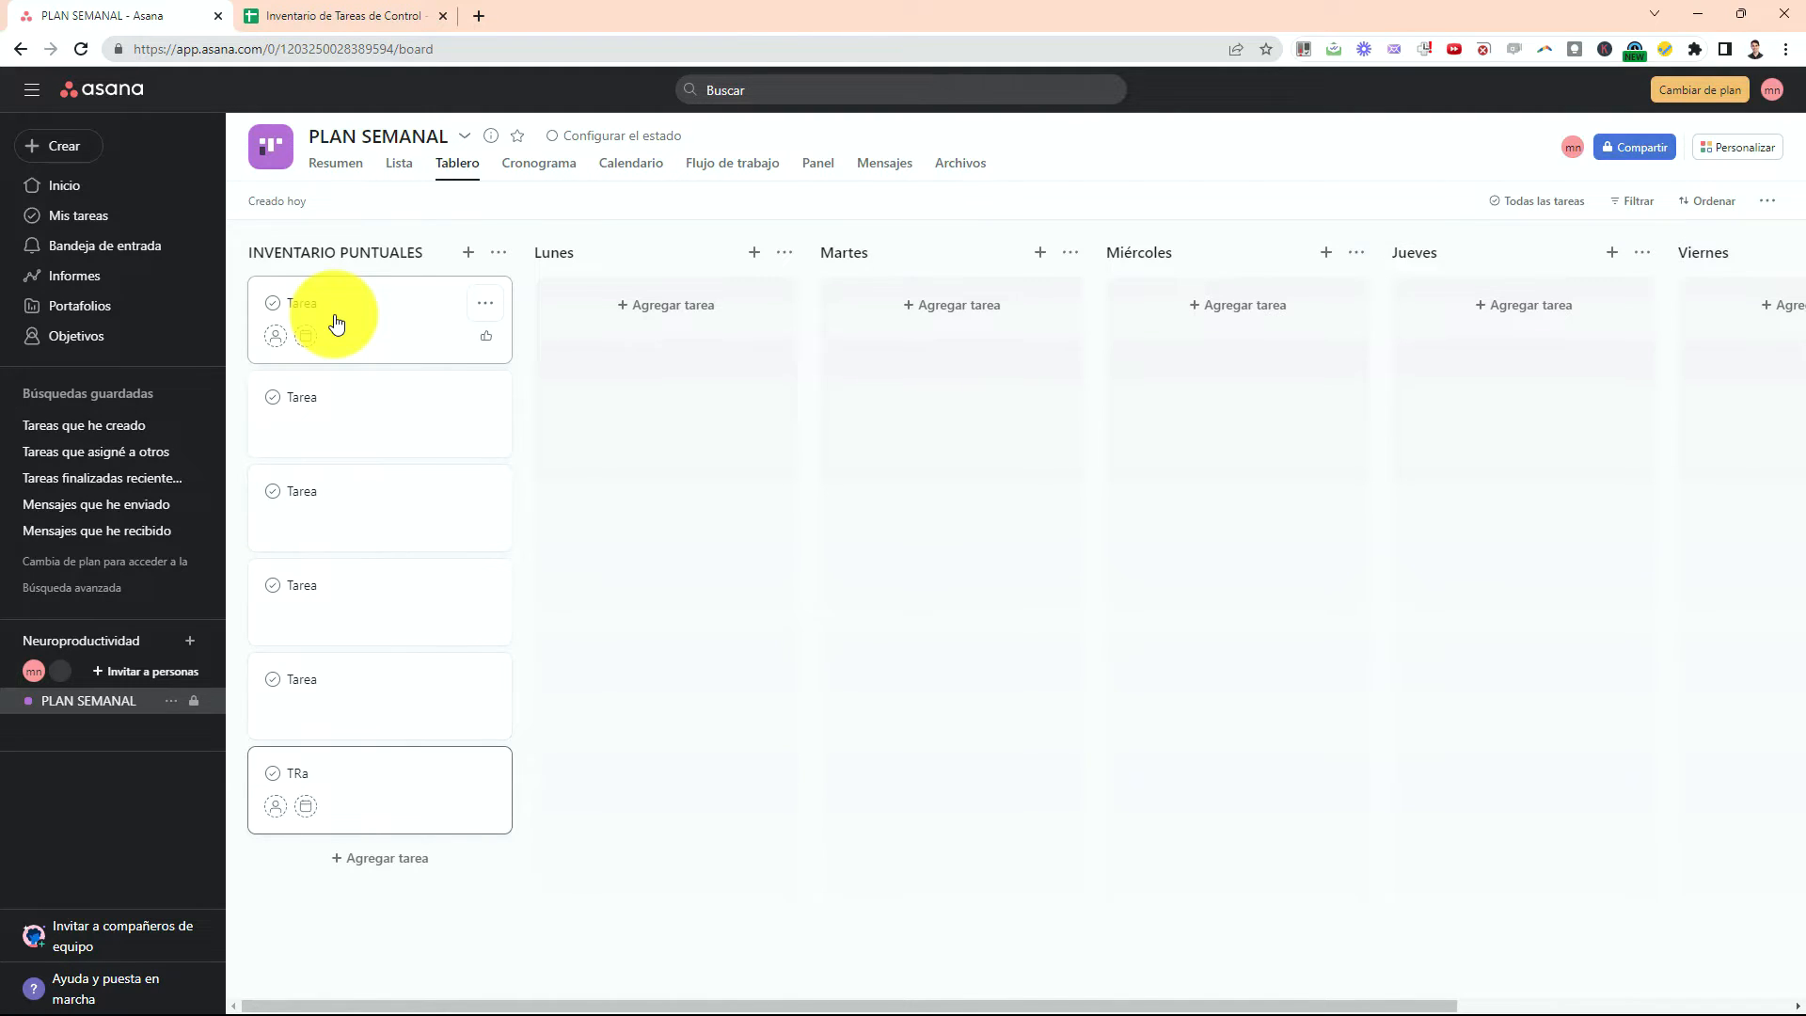
key(BackSpace)
key(BackSpace)
text(area)
key(Return)
text(Tarea)
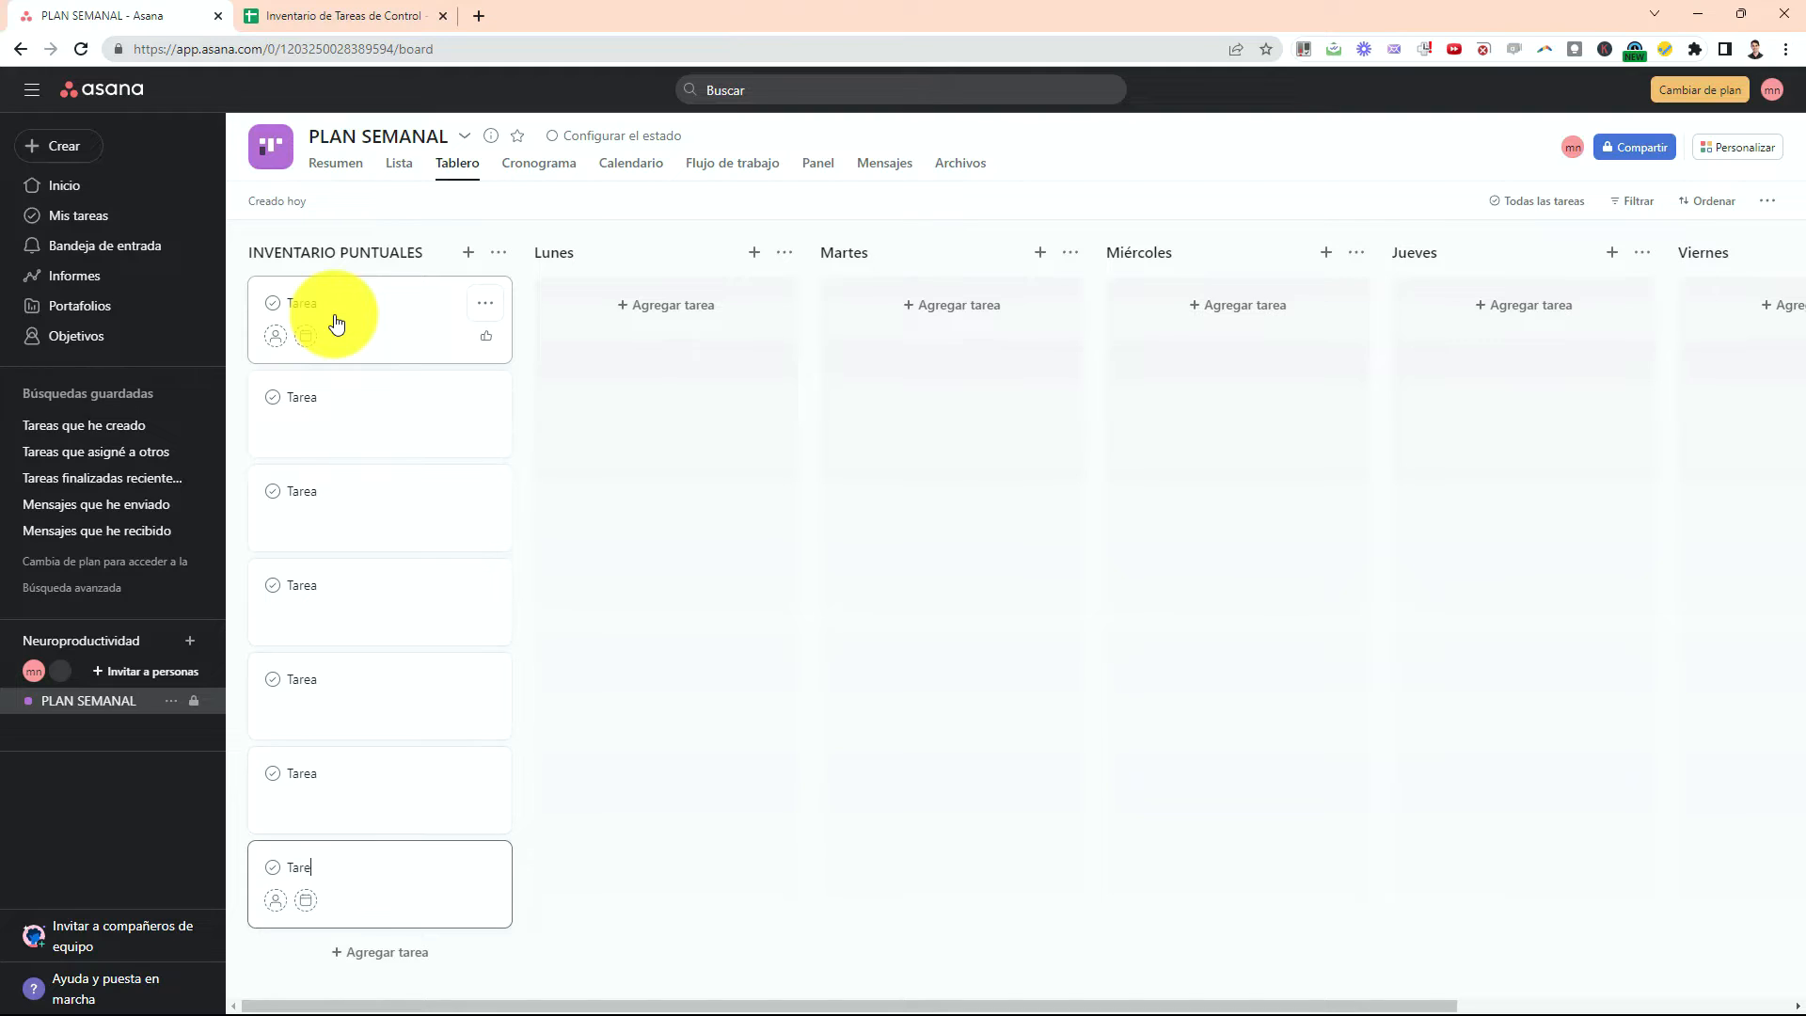
key(Return)
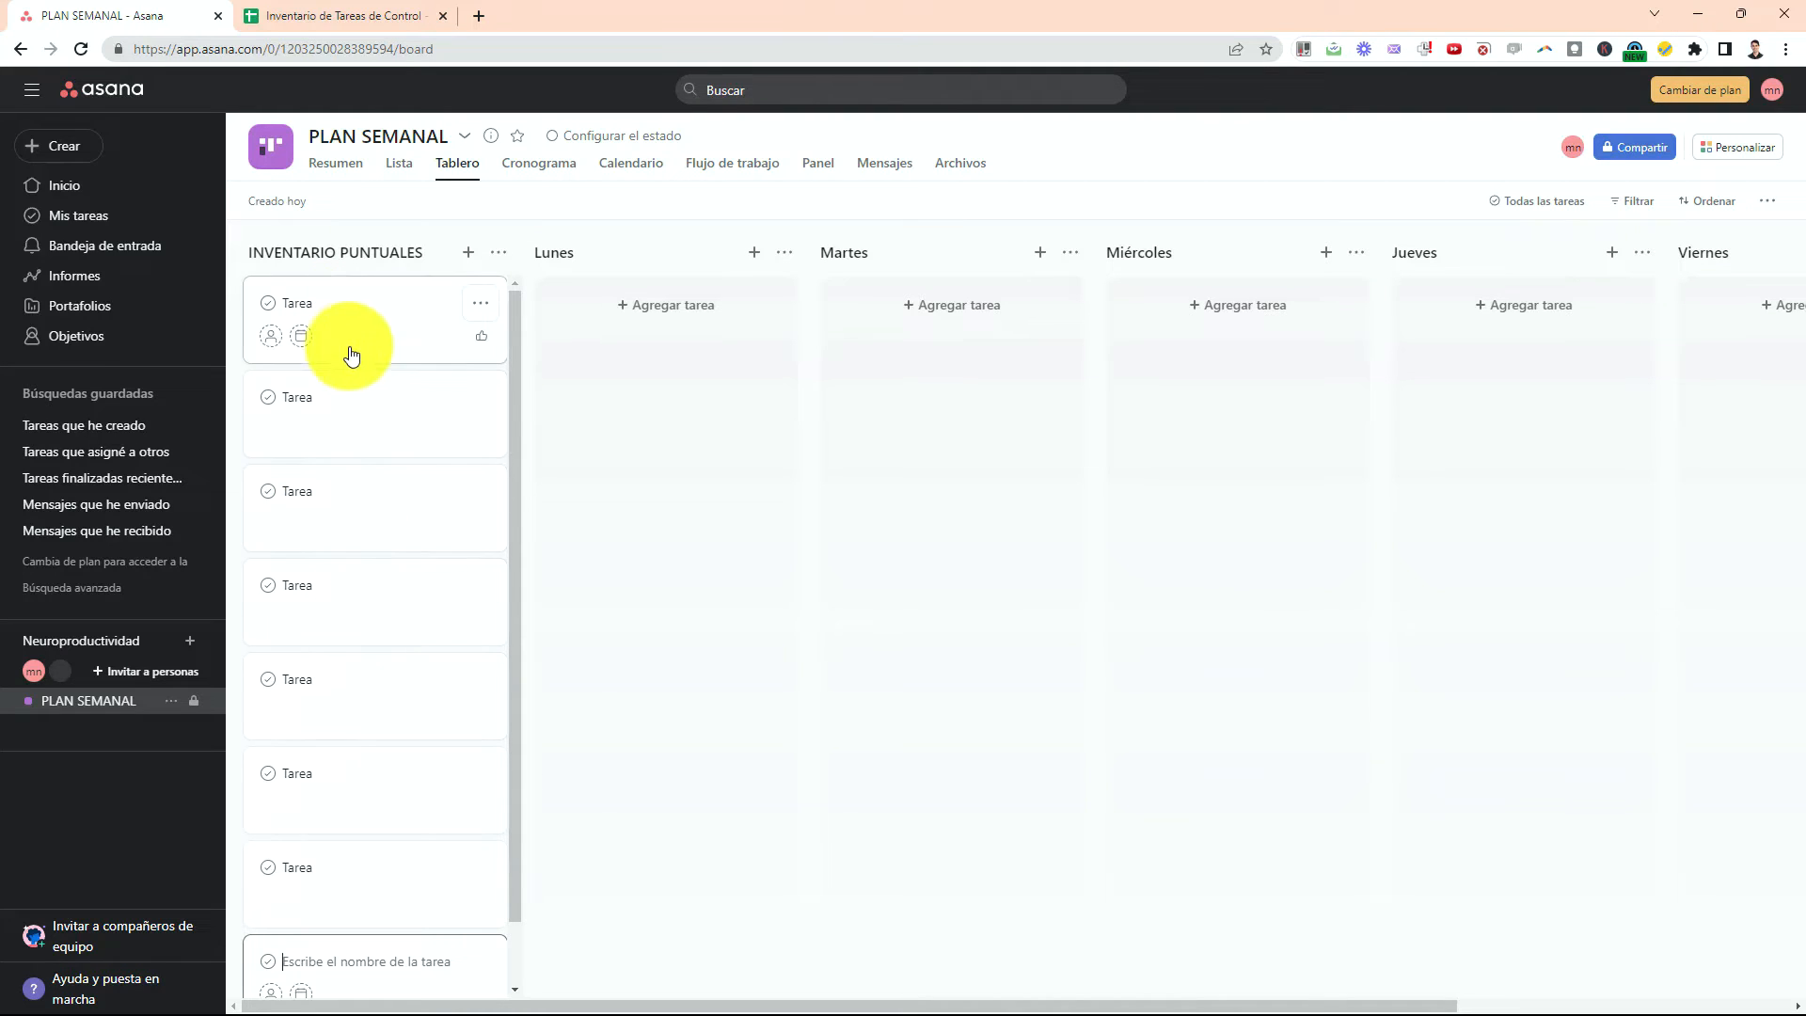
Set the due date of the third task in INVENTARIO PUNTUALES to 3 November 2022 and close its details.
click(364, 503)
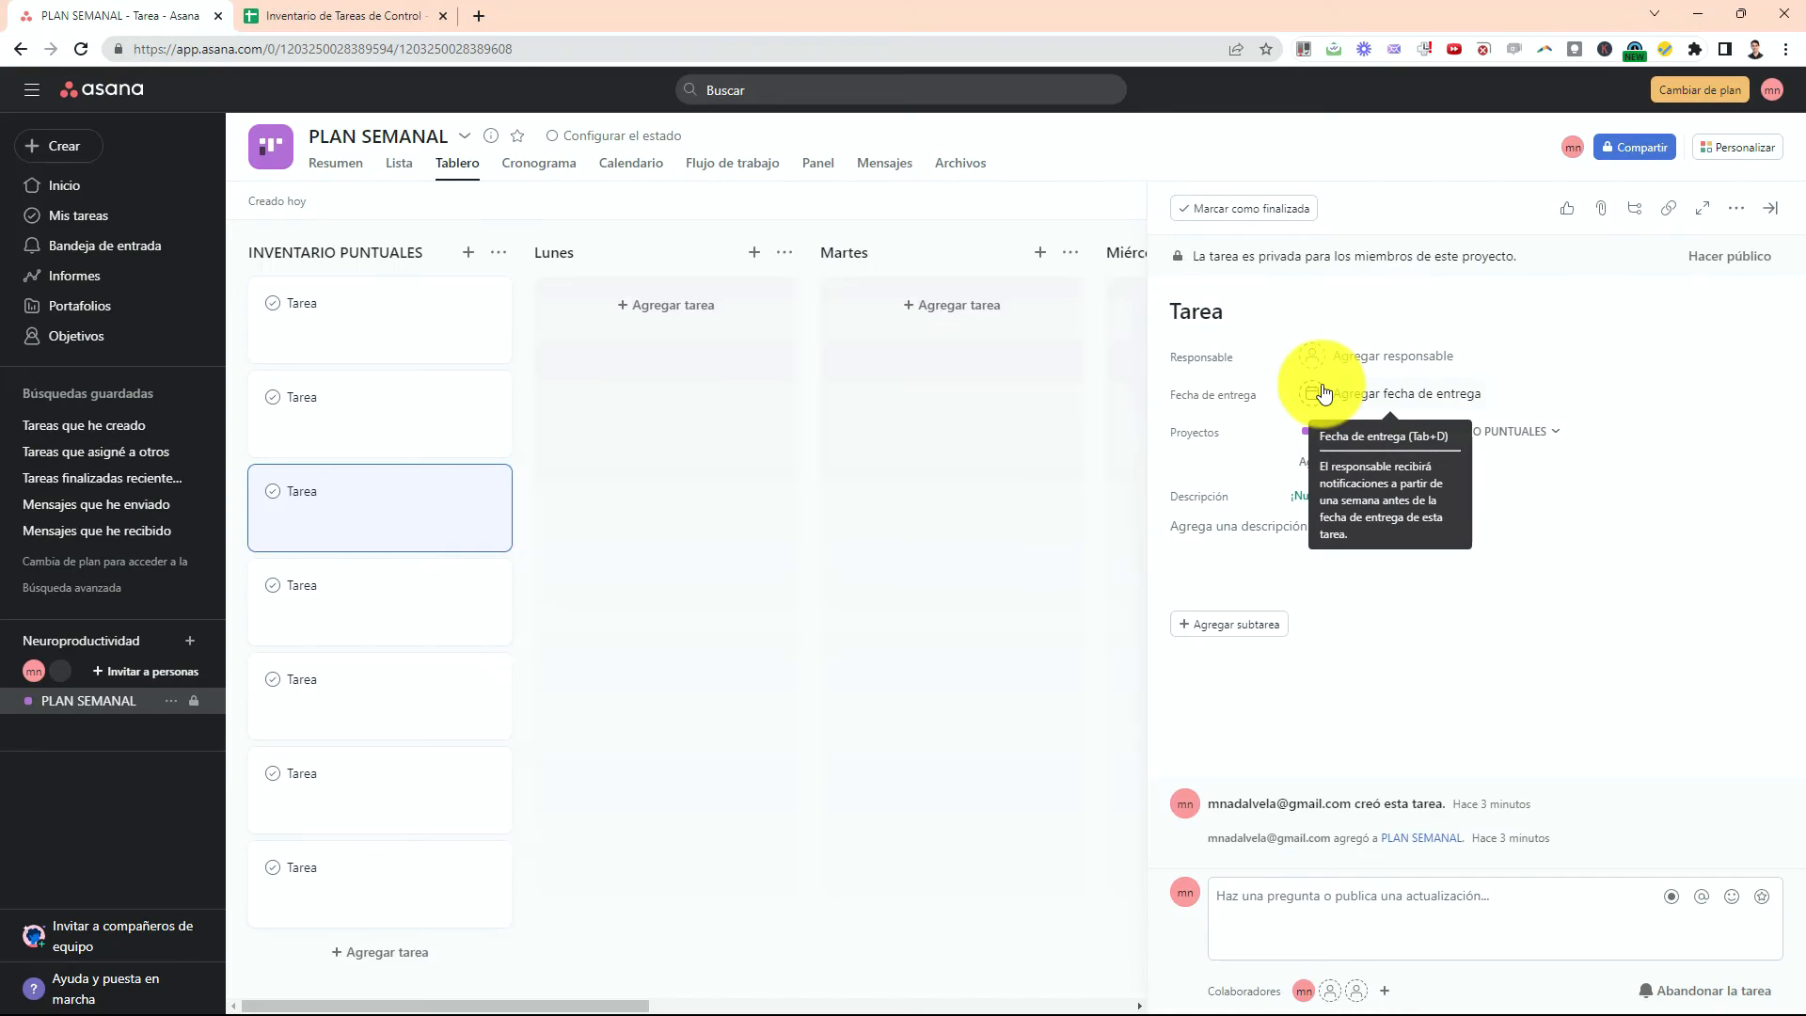
click(1332, 403)
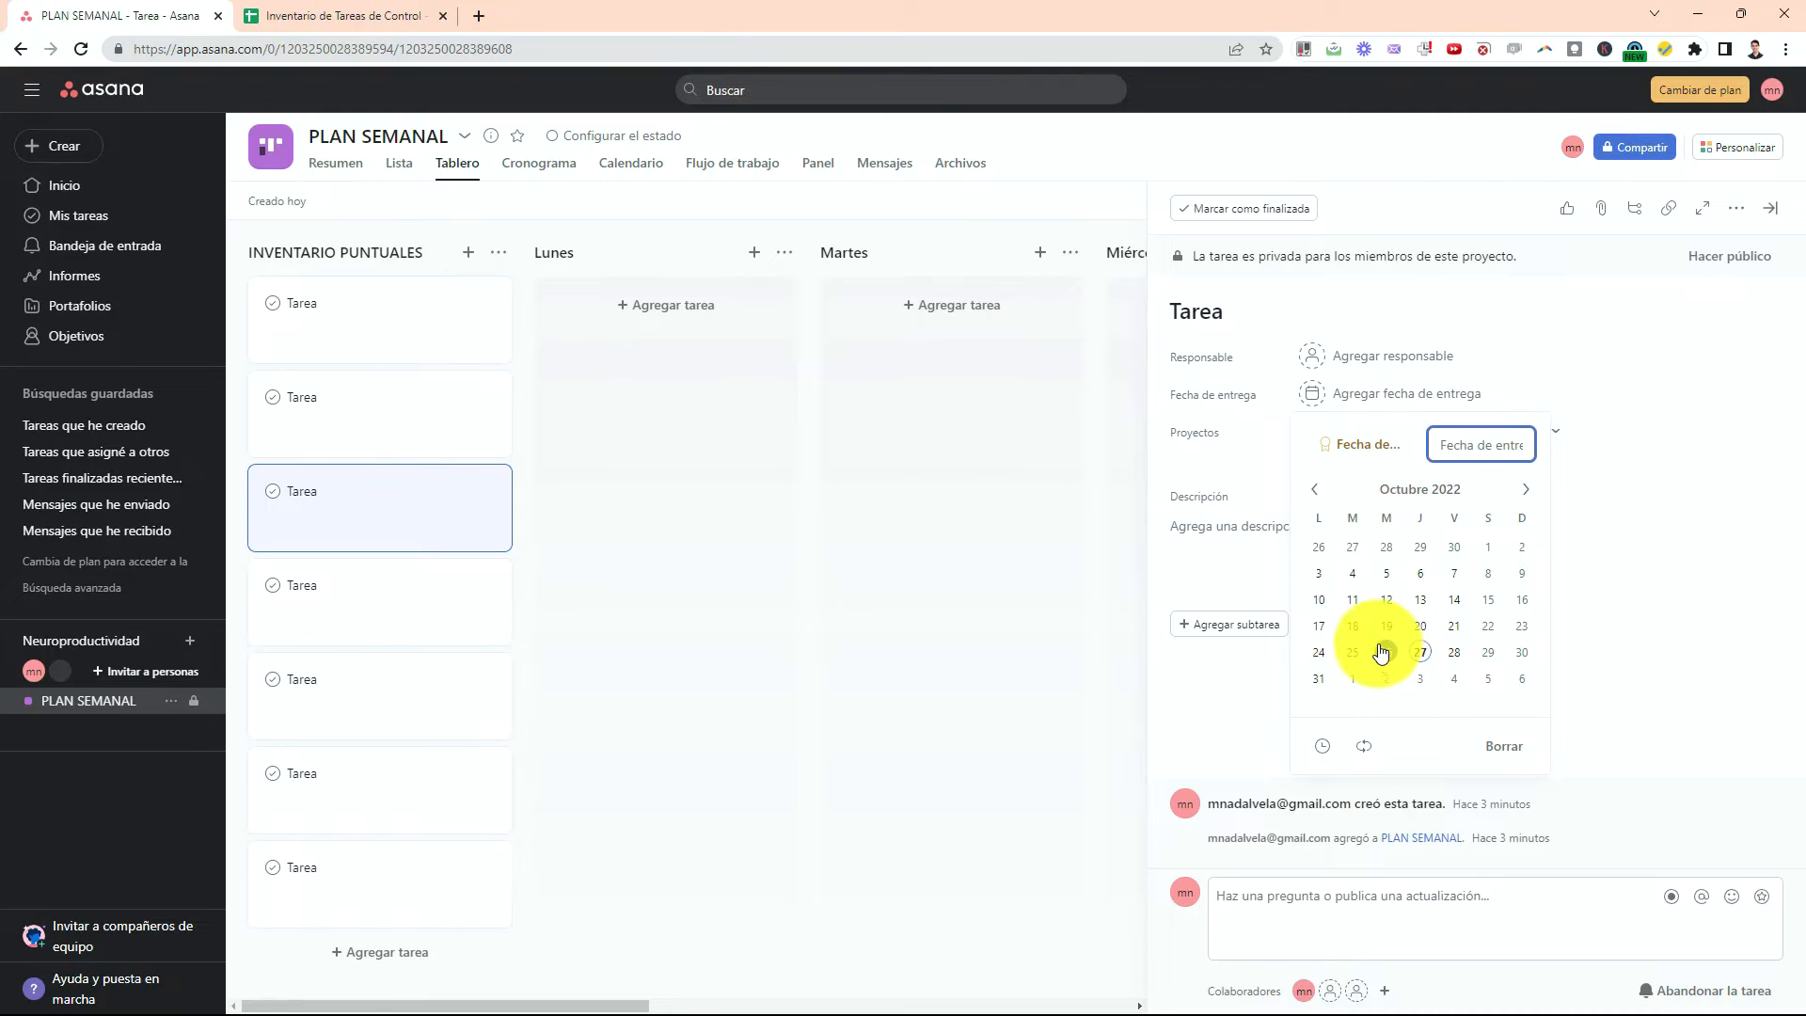
click(1420, 678)
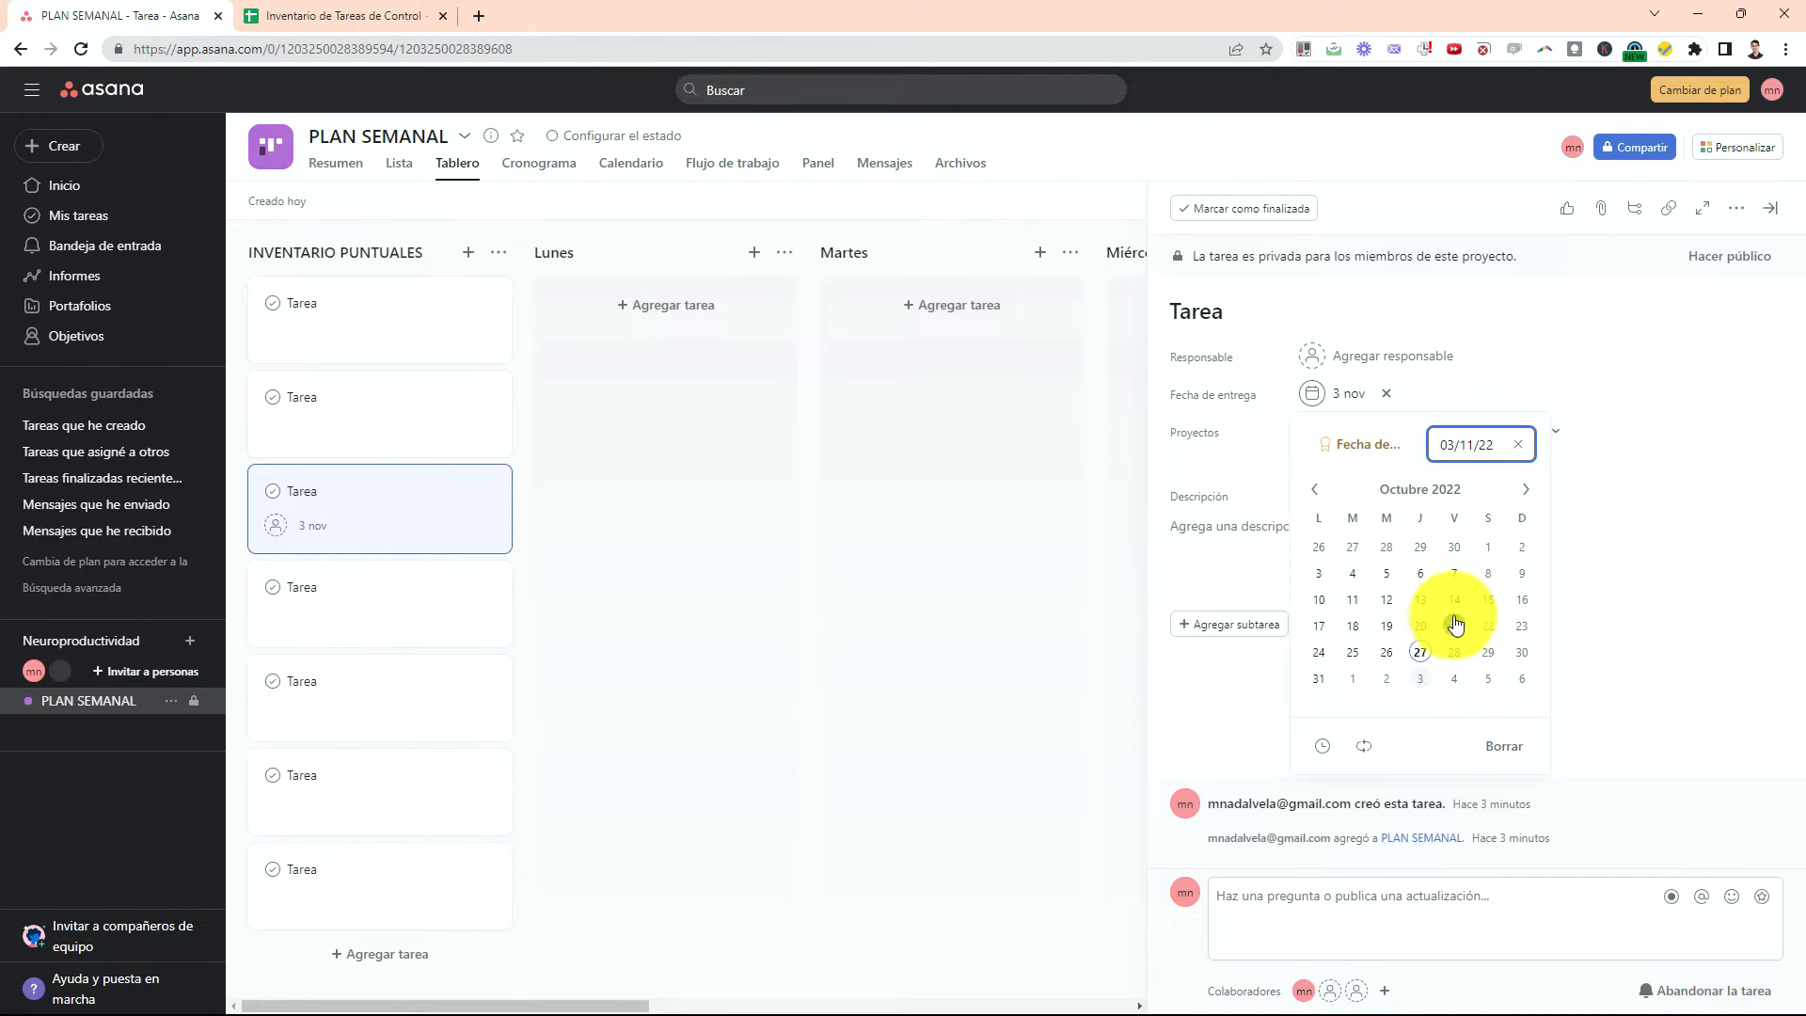
click(1585, 682)
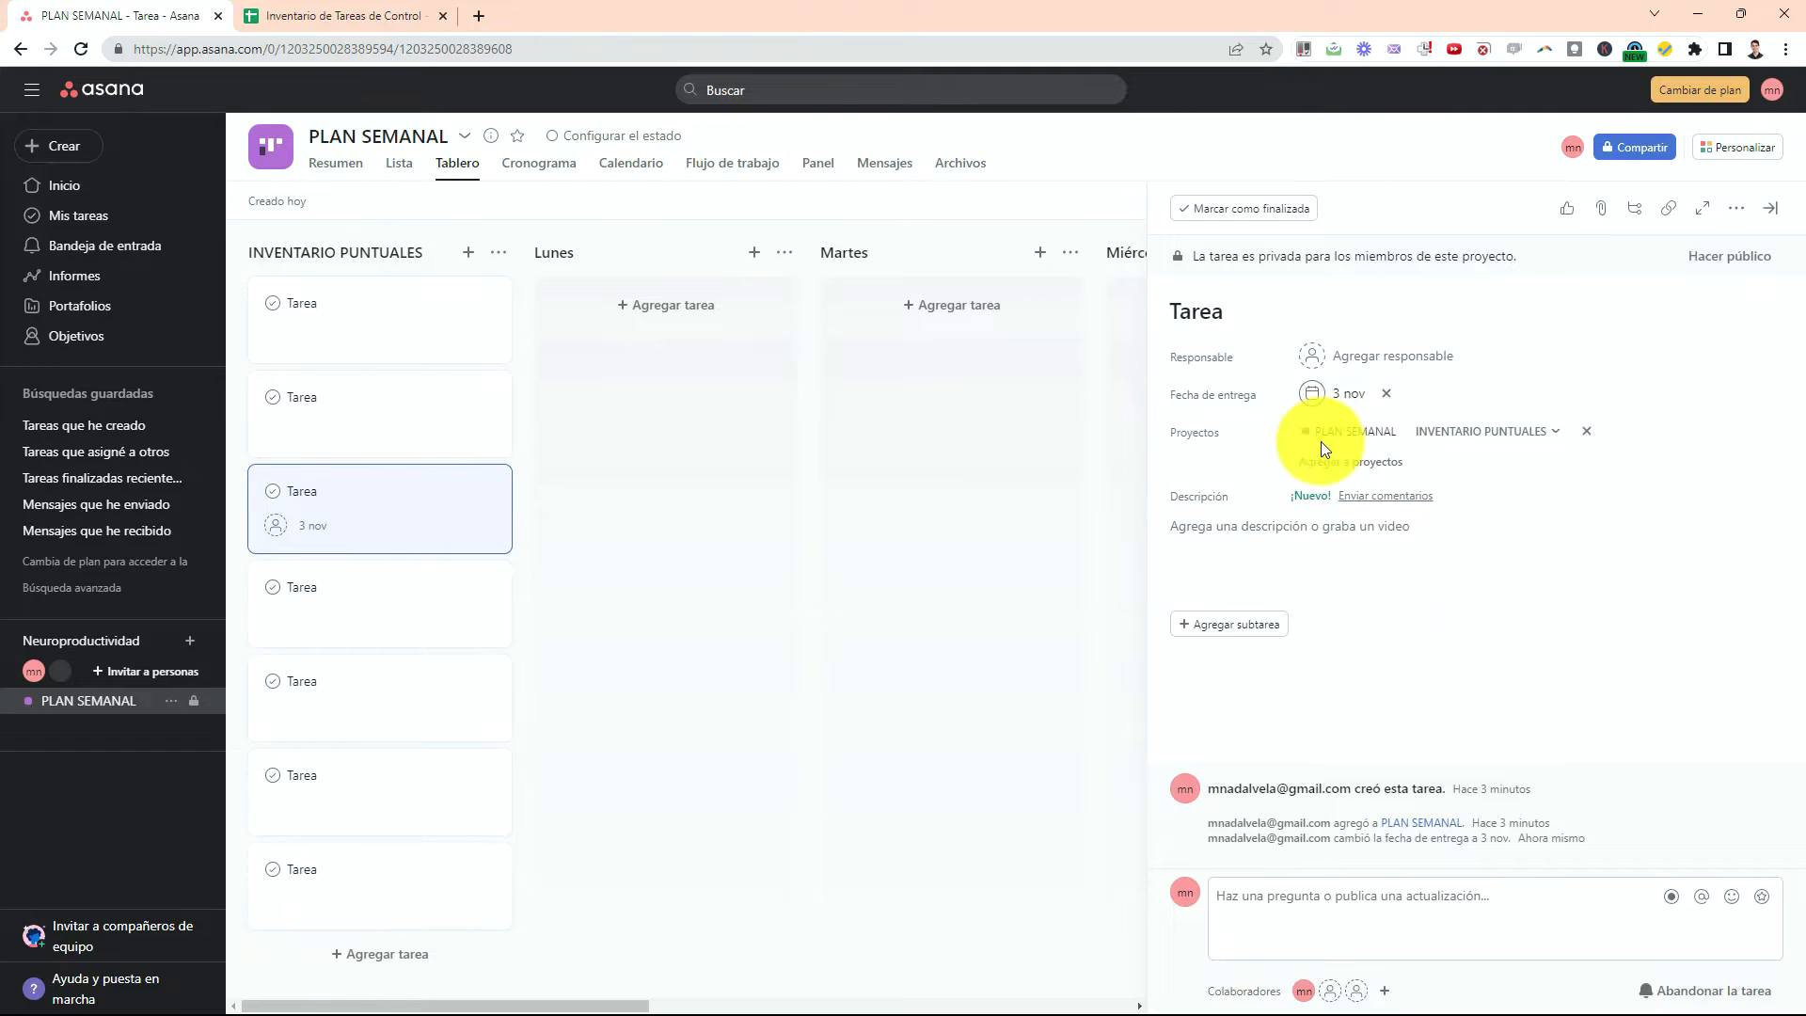
click(1048, 514)
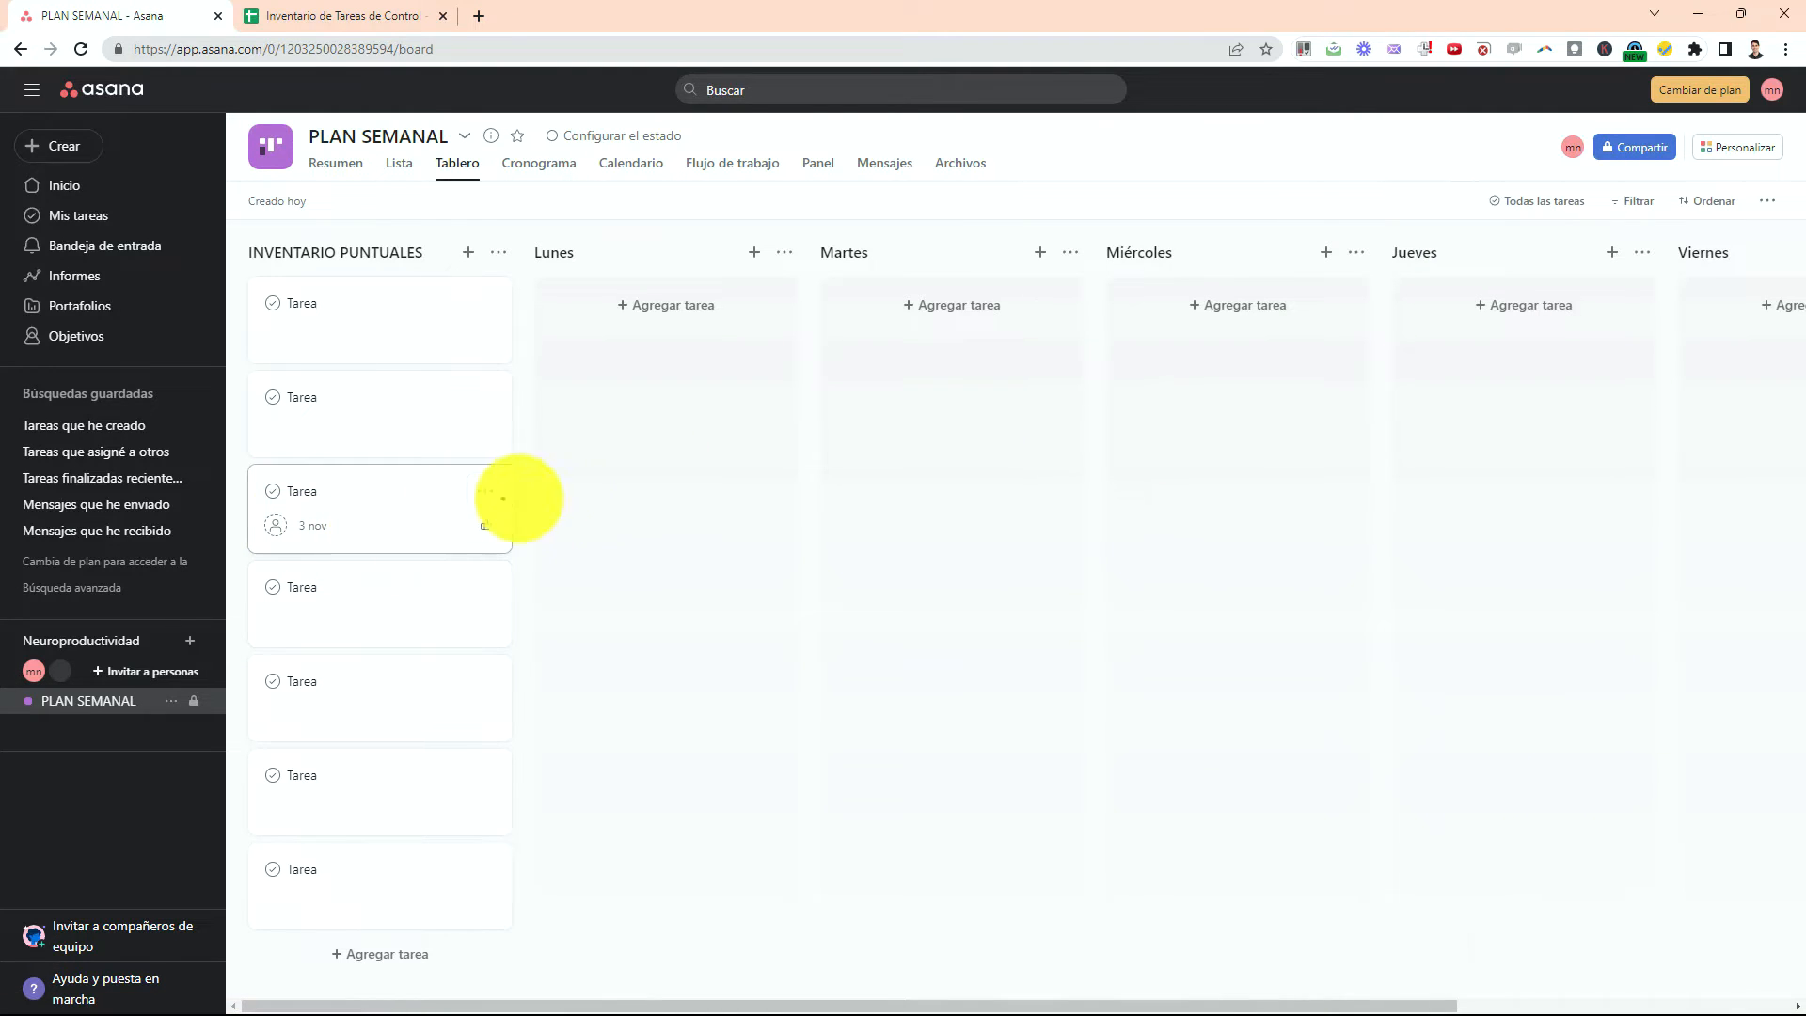
mouse_move(569, 482)
mouse_down()
mouse_move(435, 415)
mouse_move(250, 516)
mouse_move(548, 491)
mouse_move(532, 450)
mouse_up()
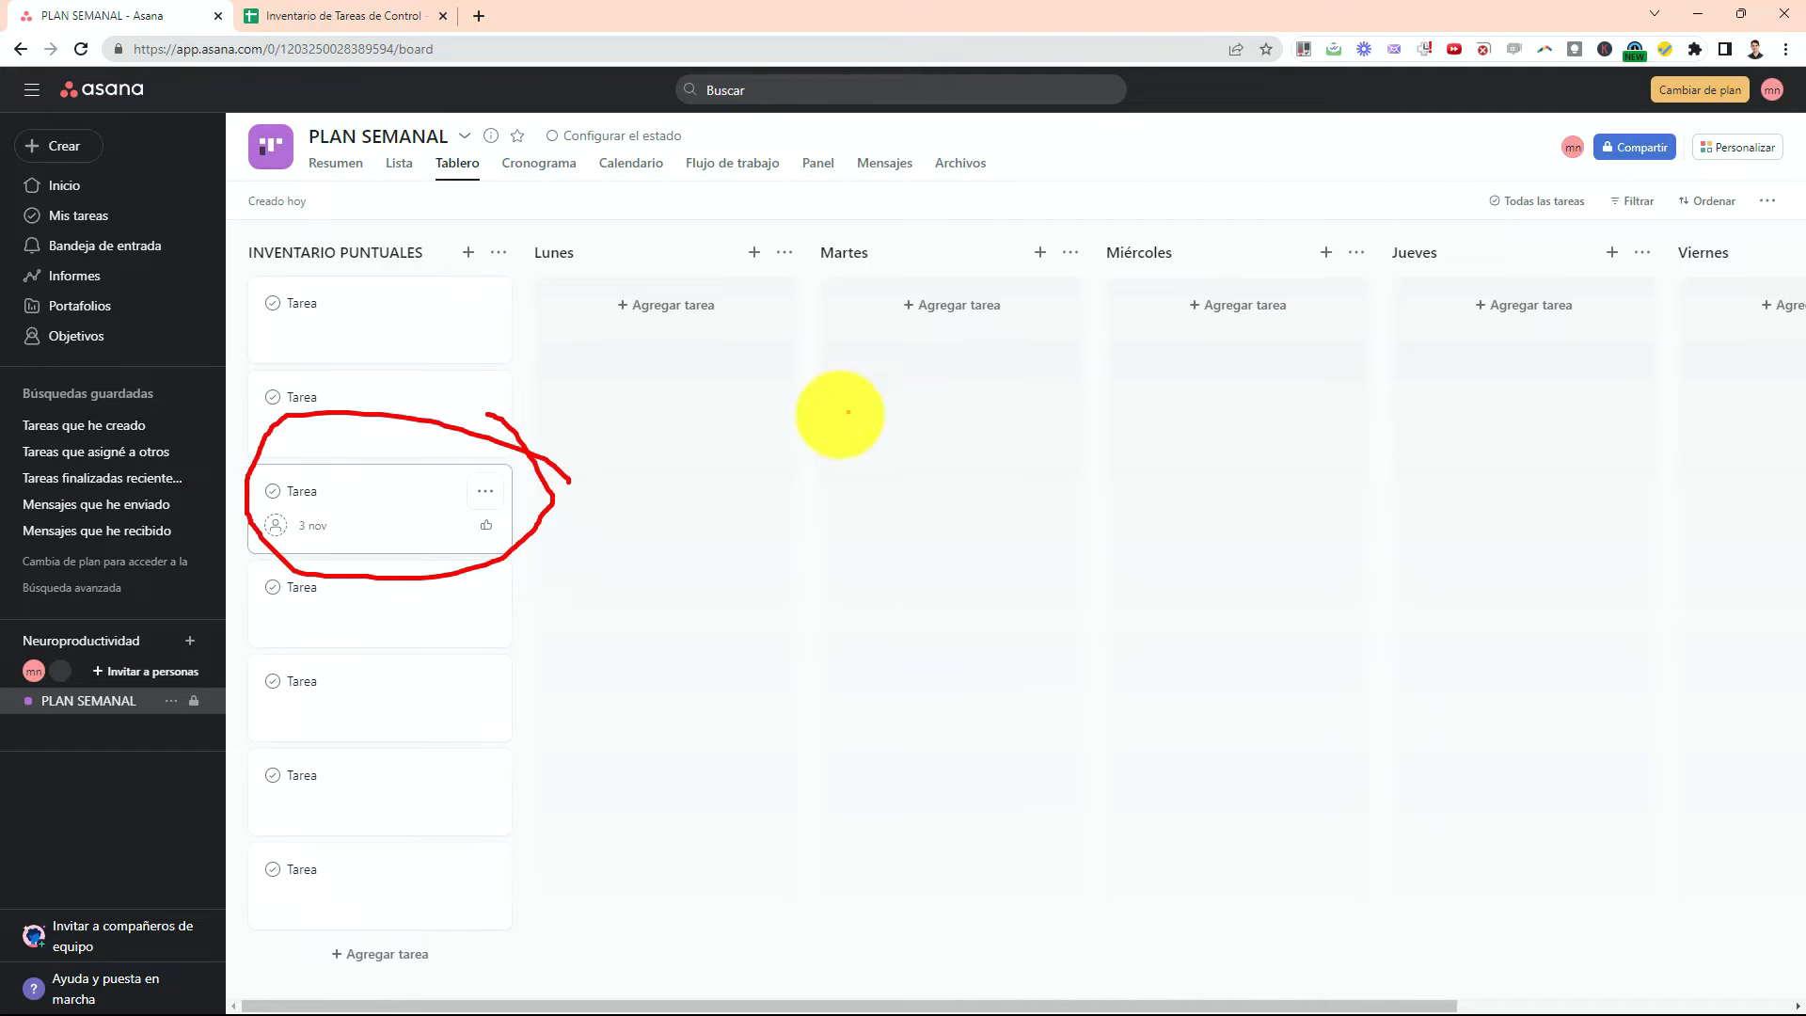
mouse_move(847, 411)
mouse_down()
mouse_move(545, 452)
mouse_move(624, 443)
mouse_move(596, 520)
mouse_up()
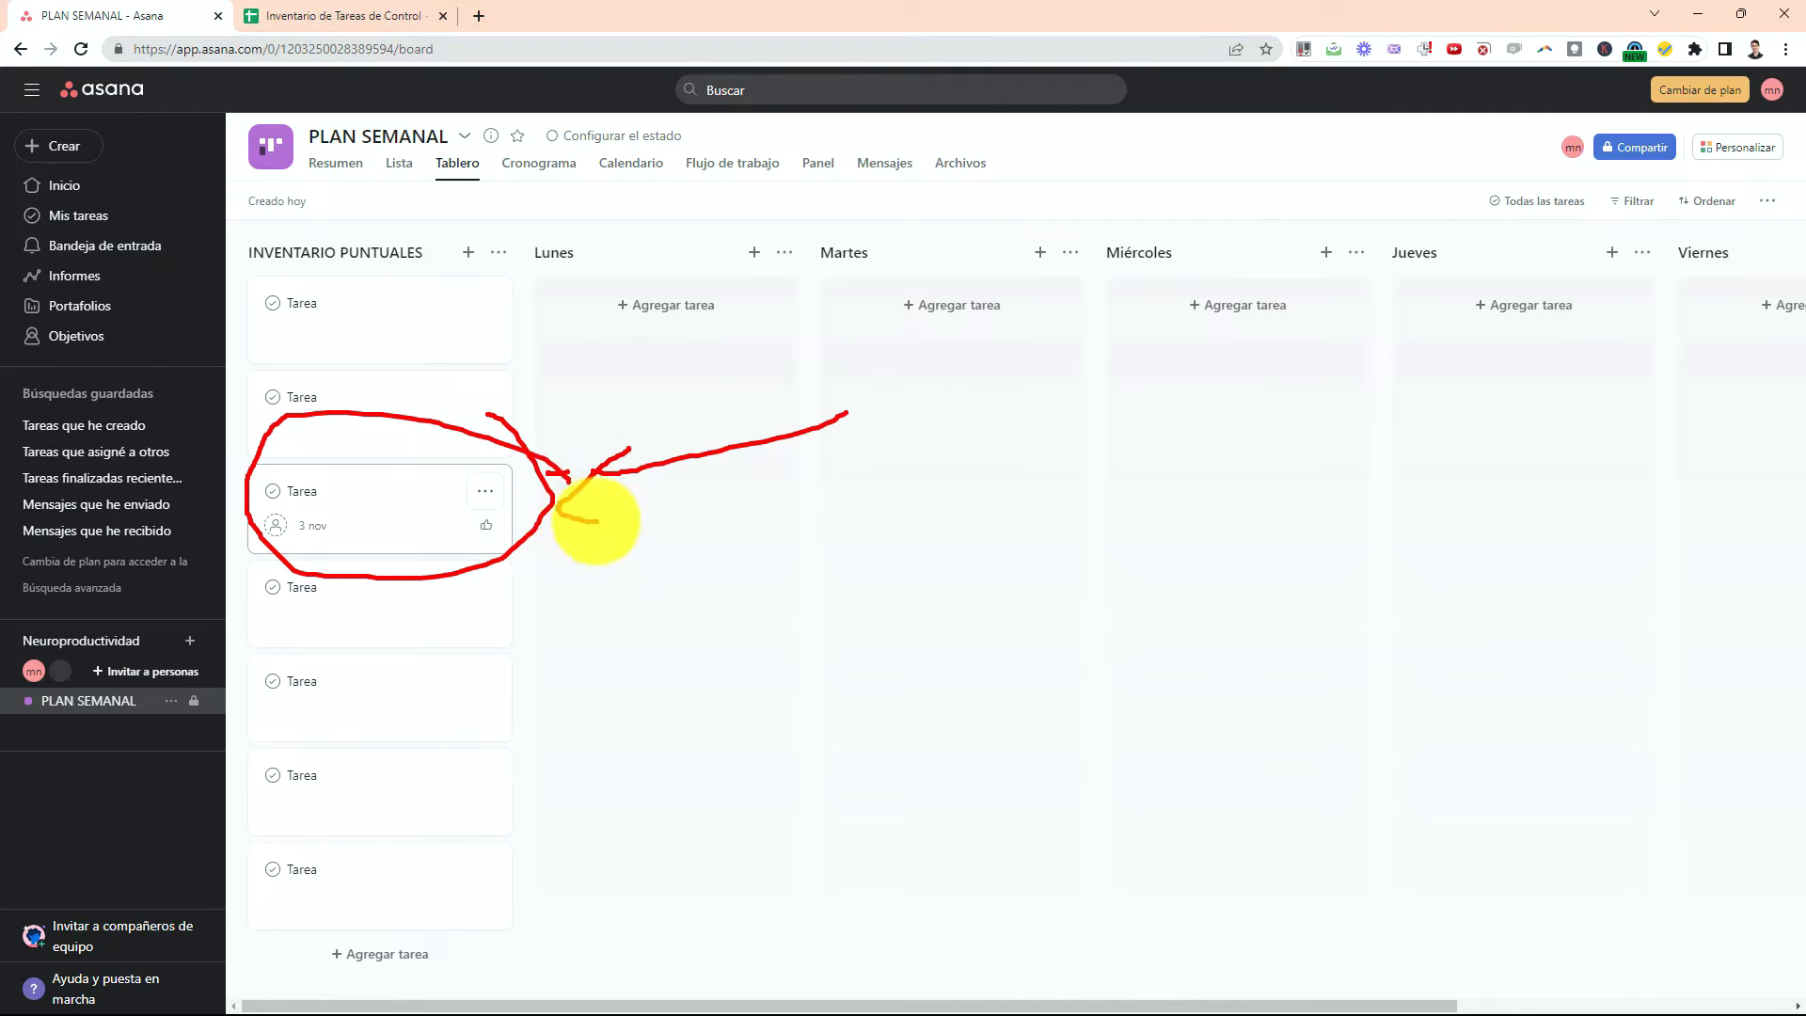
key(Escape)
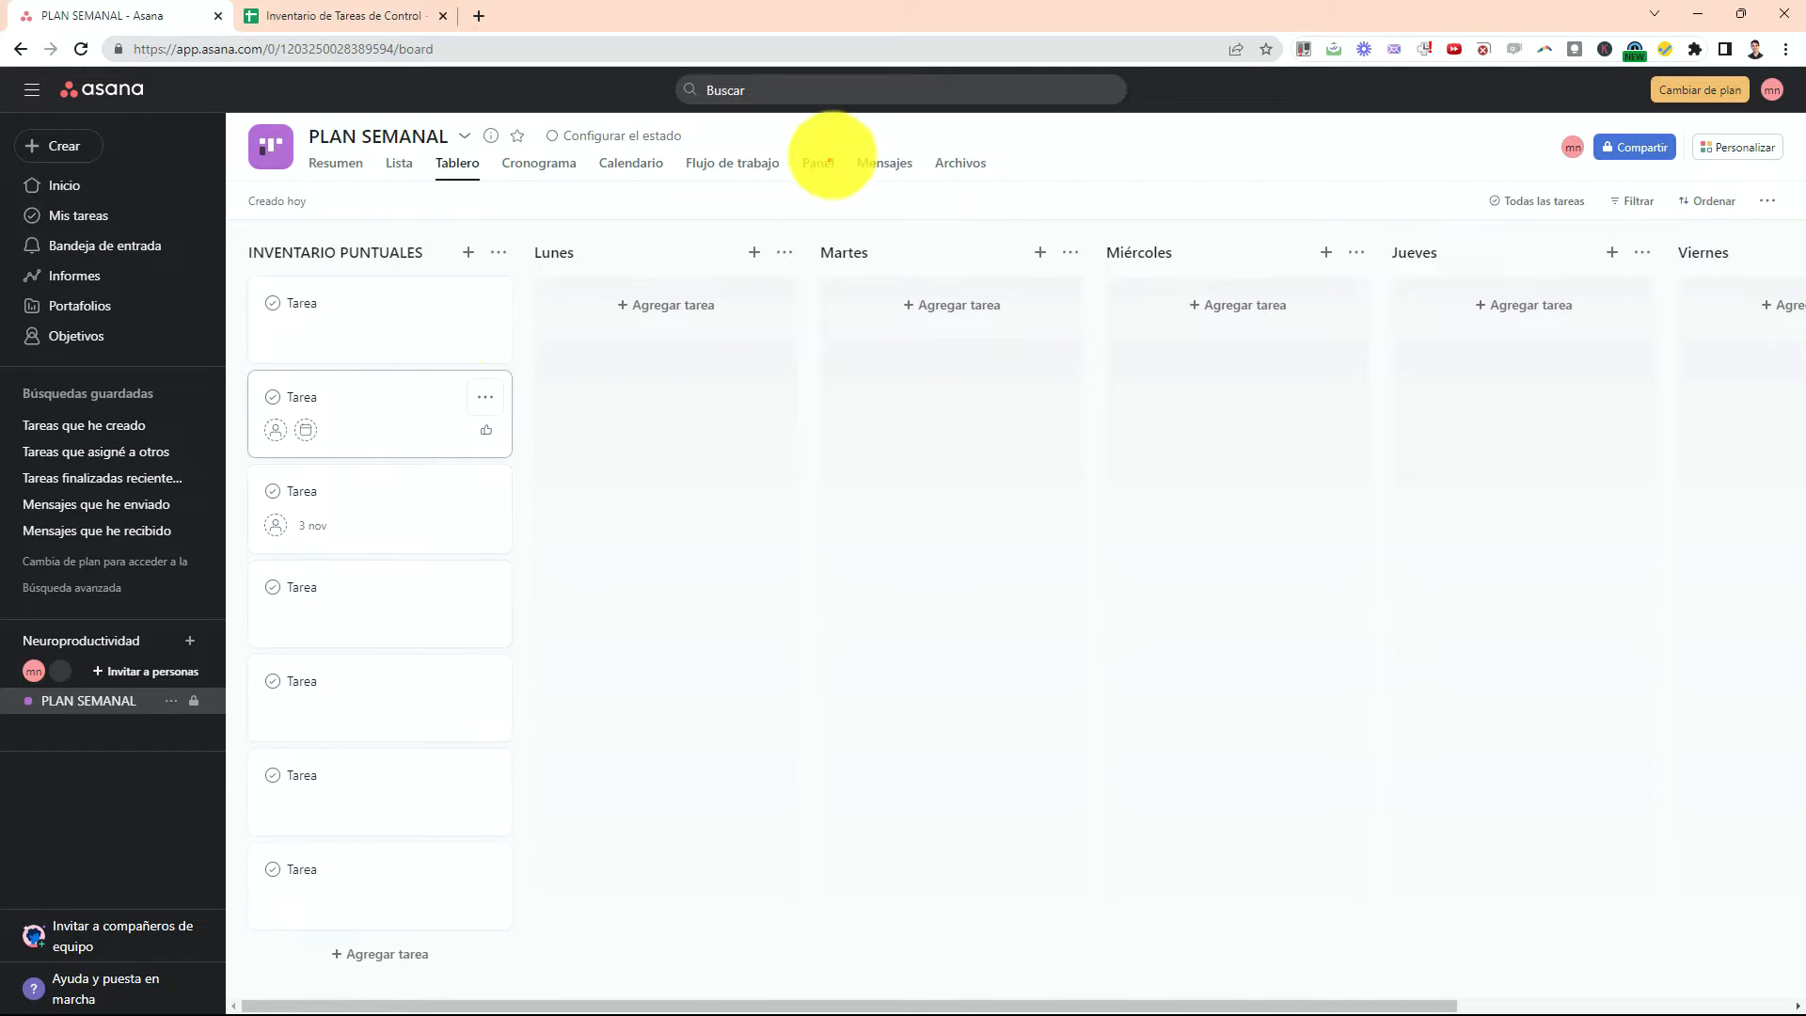
mouse_move(839, 151)
mouse_down()
mouse_move(484, 90)
mouse_move(967, 145)
mouse_up()
key(Escape)
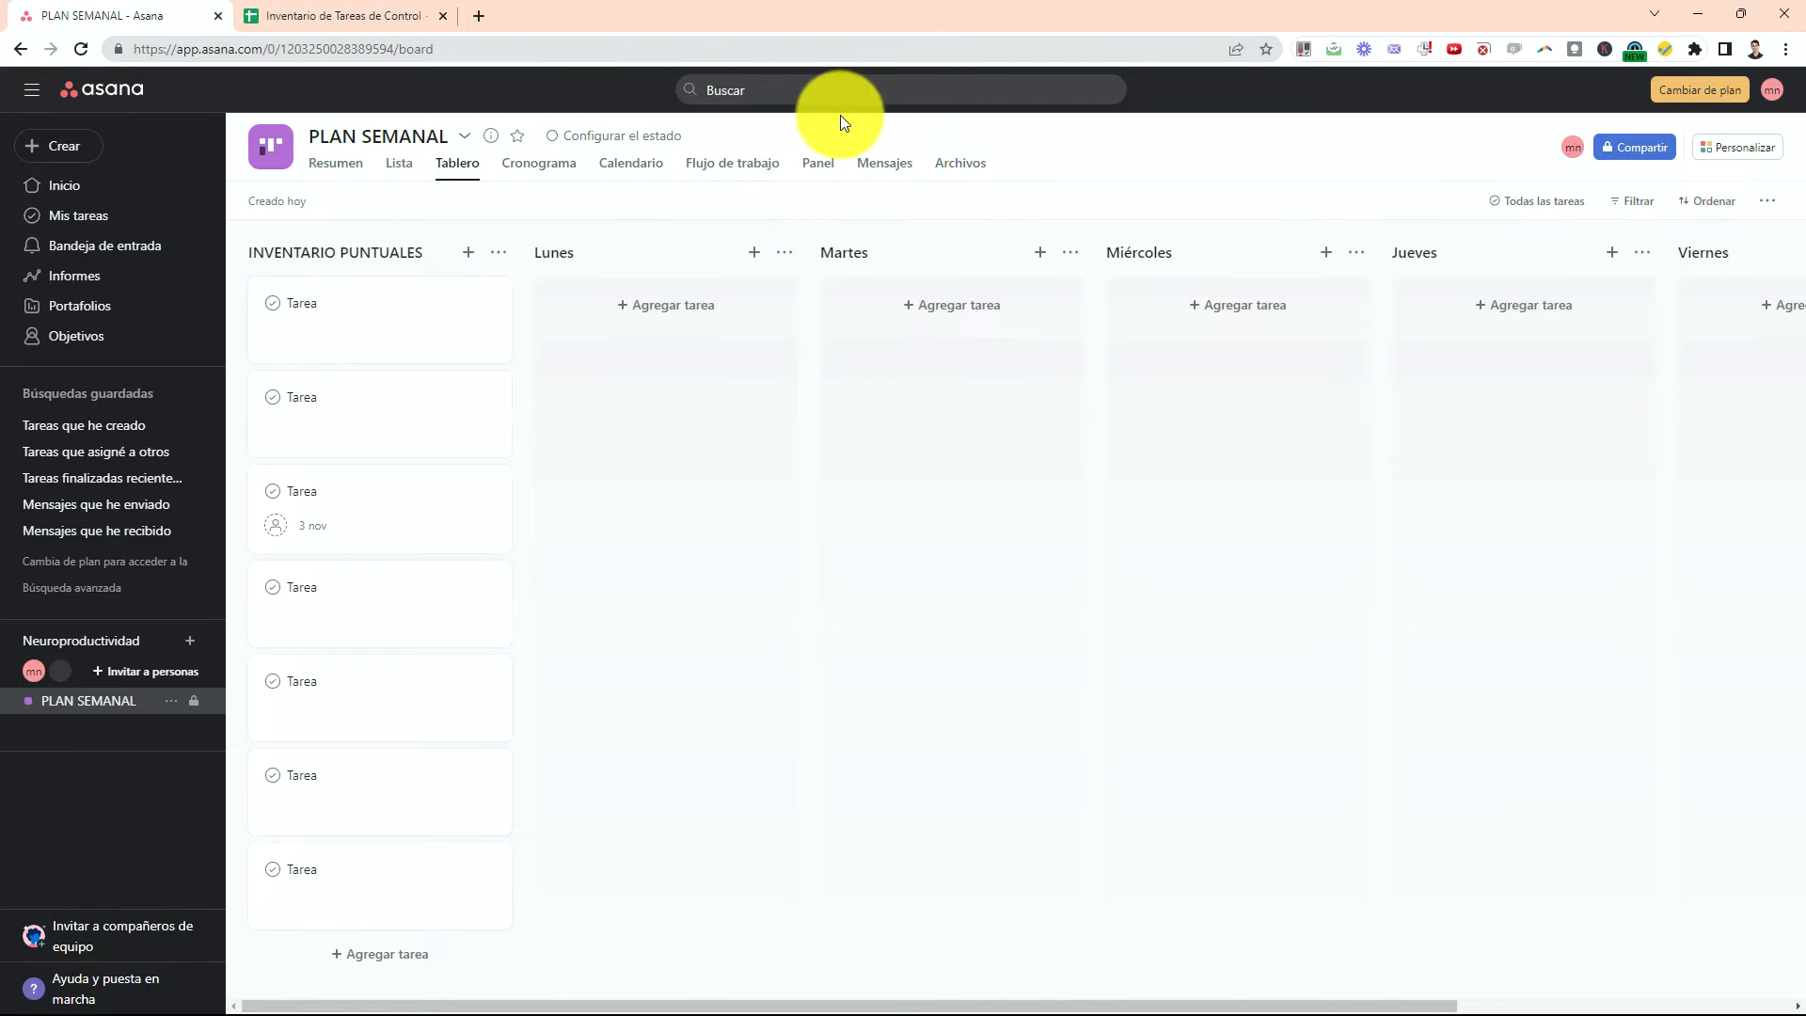
mouse_move(669, 155)
mouse_down()
mouse_move(584, 141)
mouse_move(656, 190)
mouse_up()
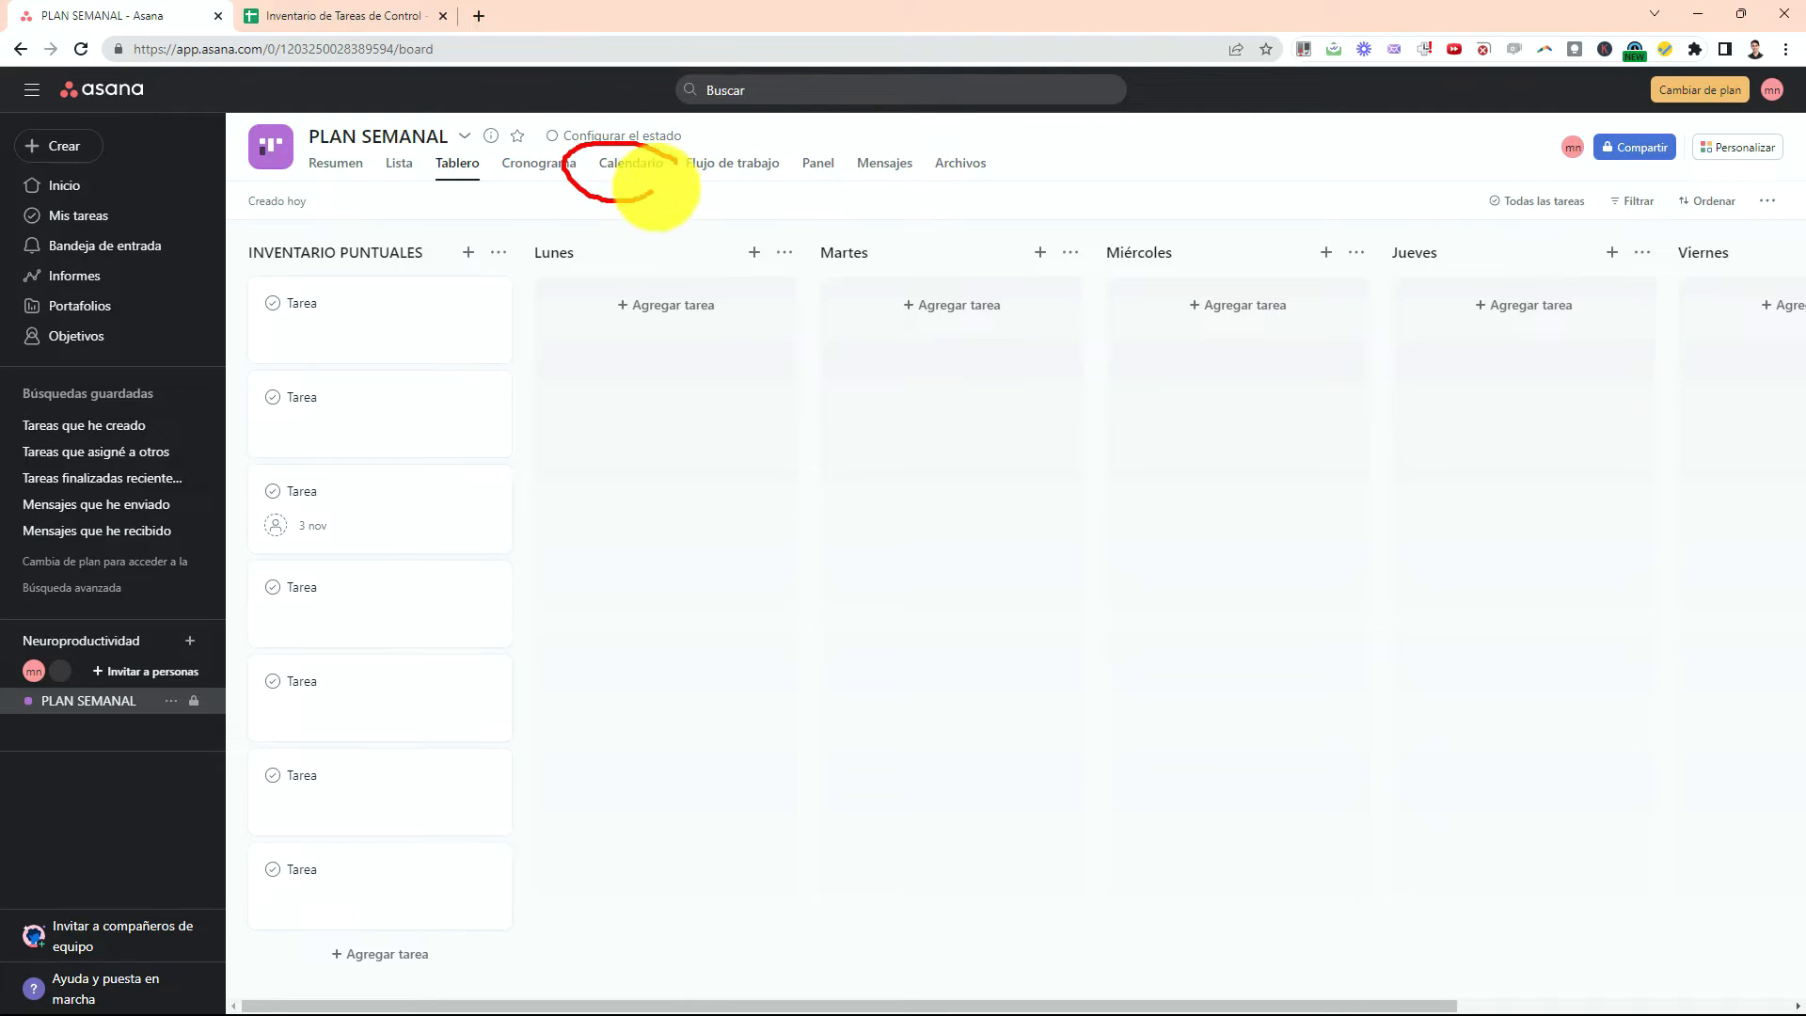
key(Escape)
Examine where the dated task falls in the project's Calendario view and return to the board view.
click(632, 162)
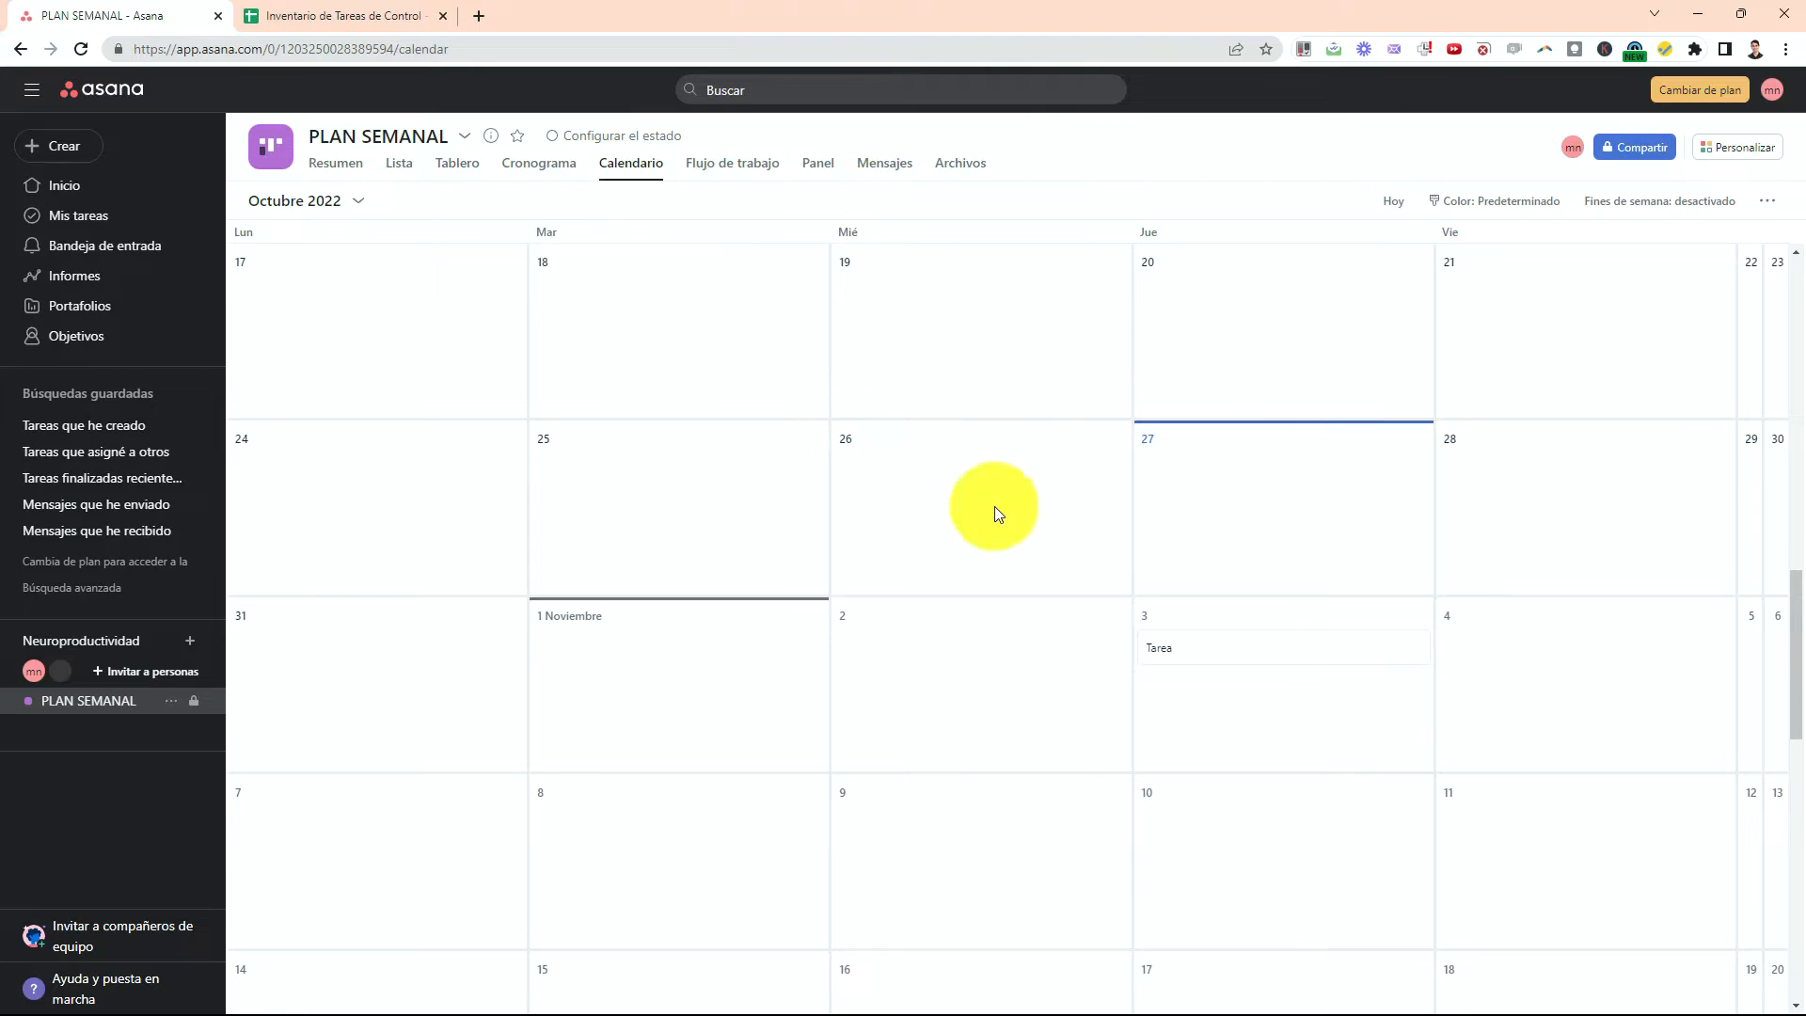
mouse_move(1324, 597)
mouse_down()
mouse_move(1282, 568)
mouse_move(1060, 629)
mouse_move(1342, 770)
mouse_move(1342, 577)
mouse_up()
mouse_move(1421, 393)
mouse_down()
mouse_move(1323, 532)
mouse_move(1354, 519)
mouse_up()
key(Escape)
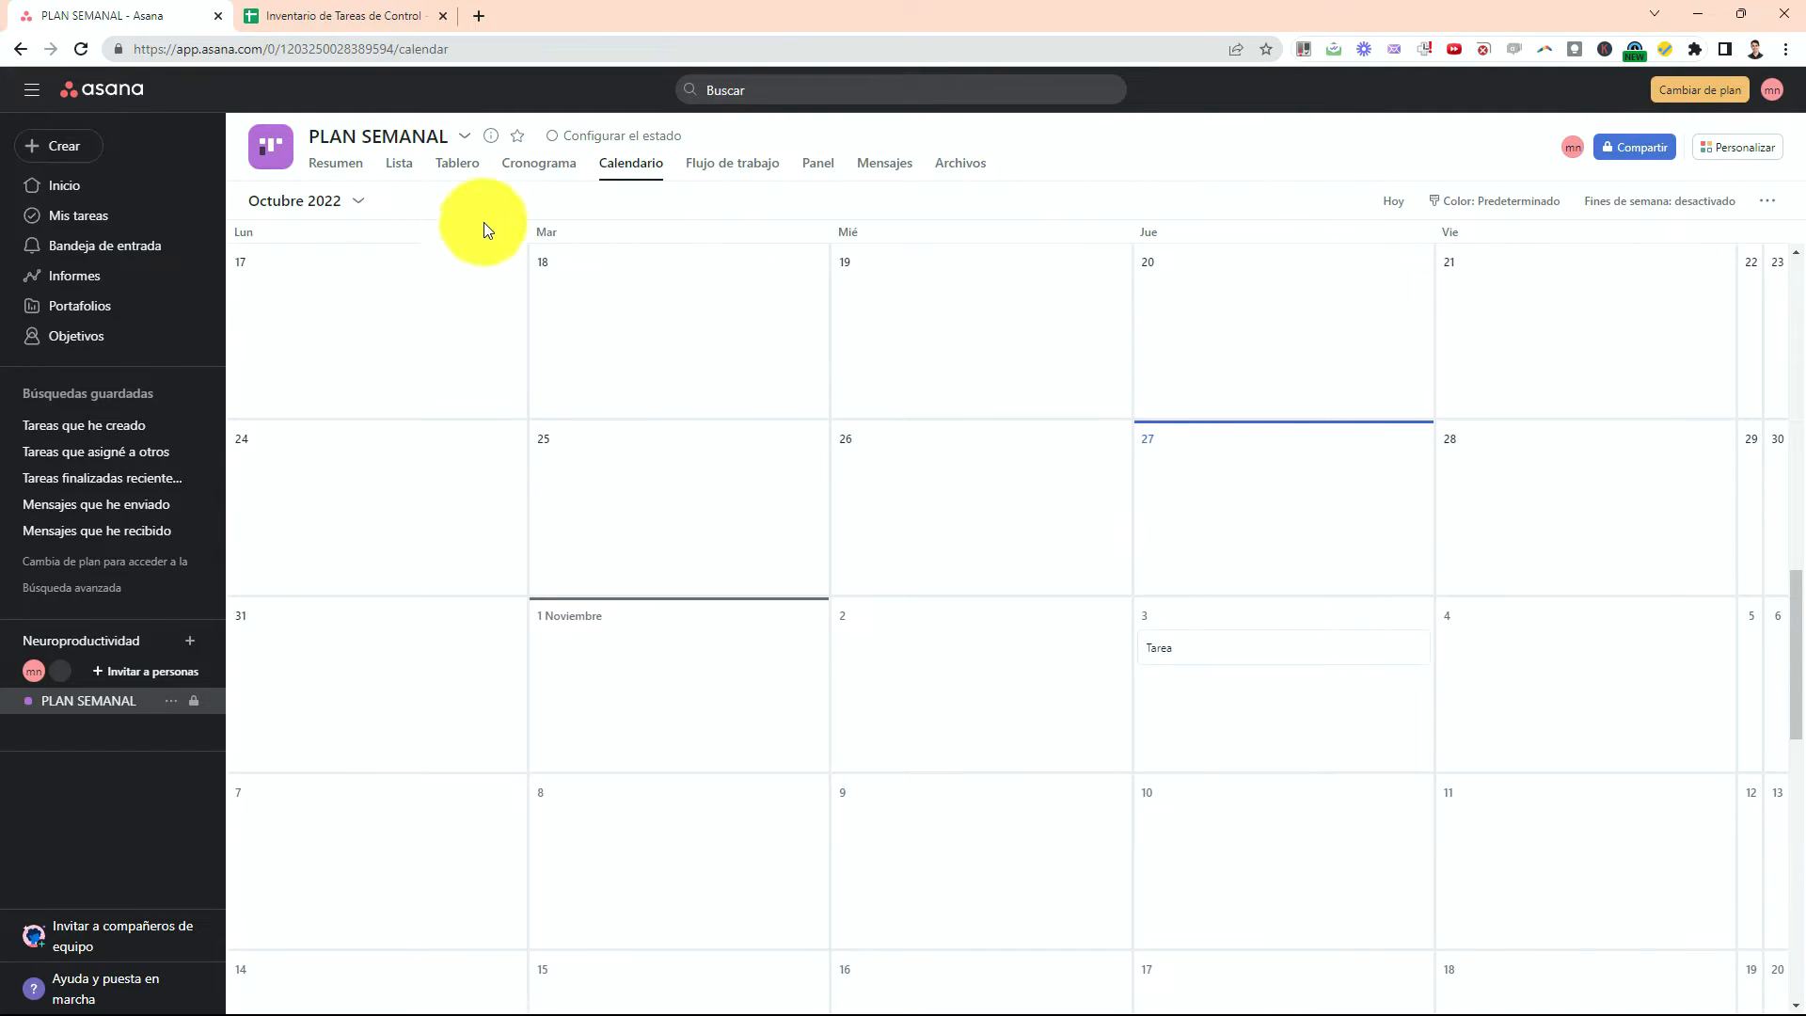
click(444, 168)
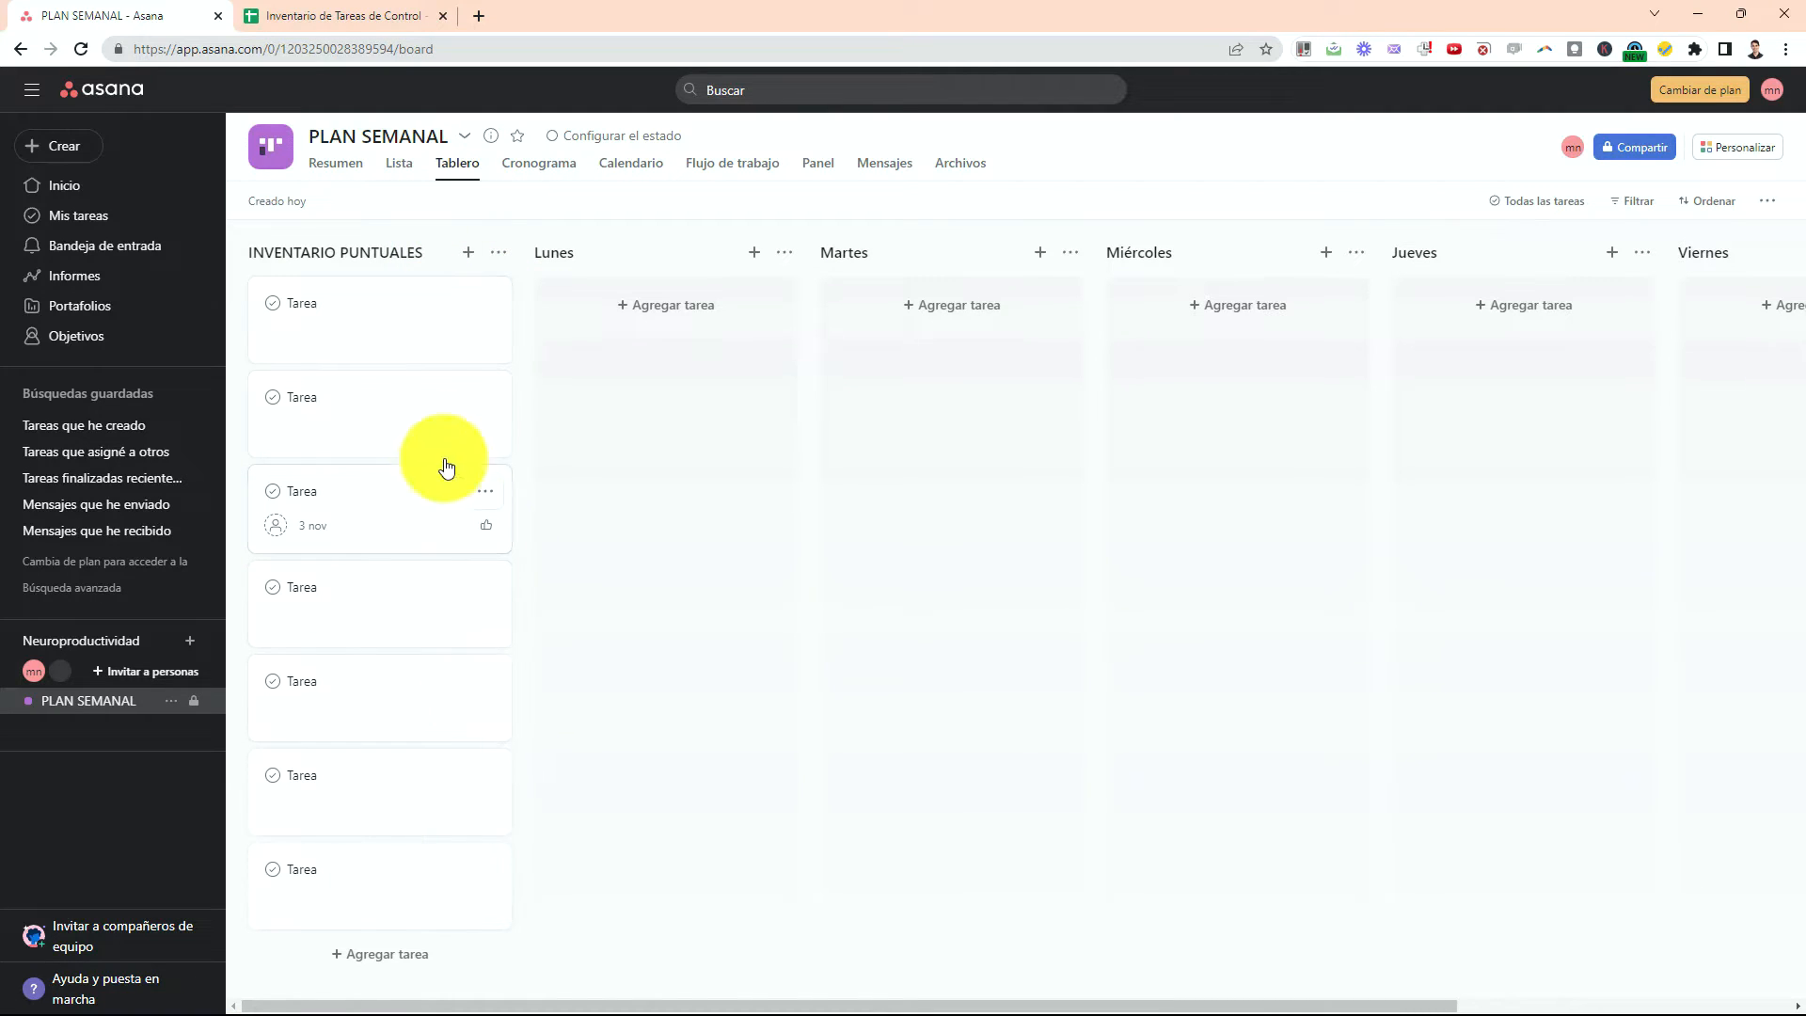
Examine the project's sections and tasks in the Lista view and return to the board view.
mouse_move(426, 146)
mouse_down()
mouse_move(375, 141)
mouse_move(371, 161)
mouse_move(423, 178)
mouse_move(444, 145)
mouse_up()
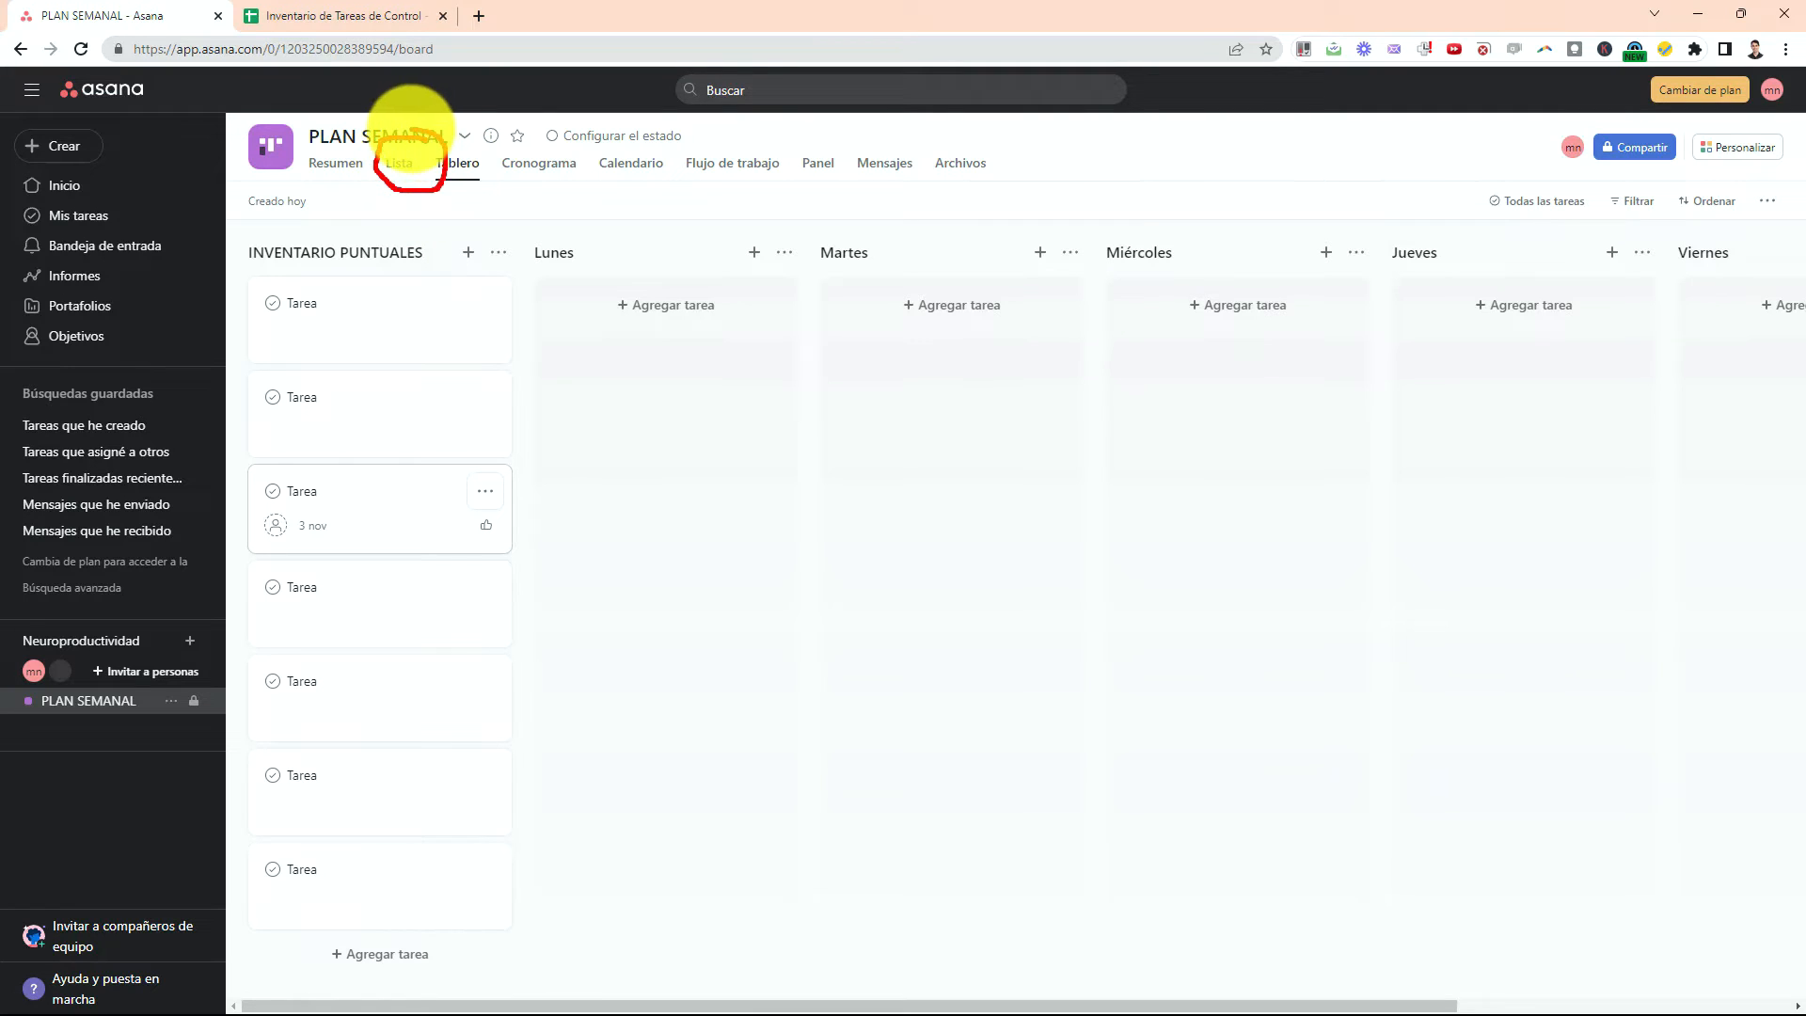
click(399, 179)
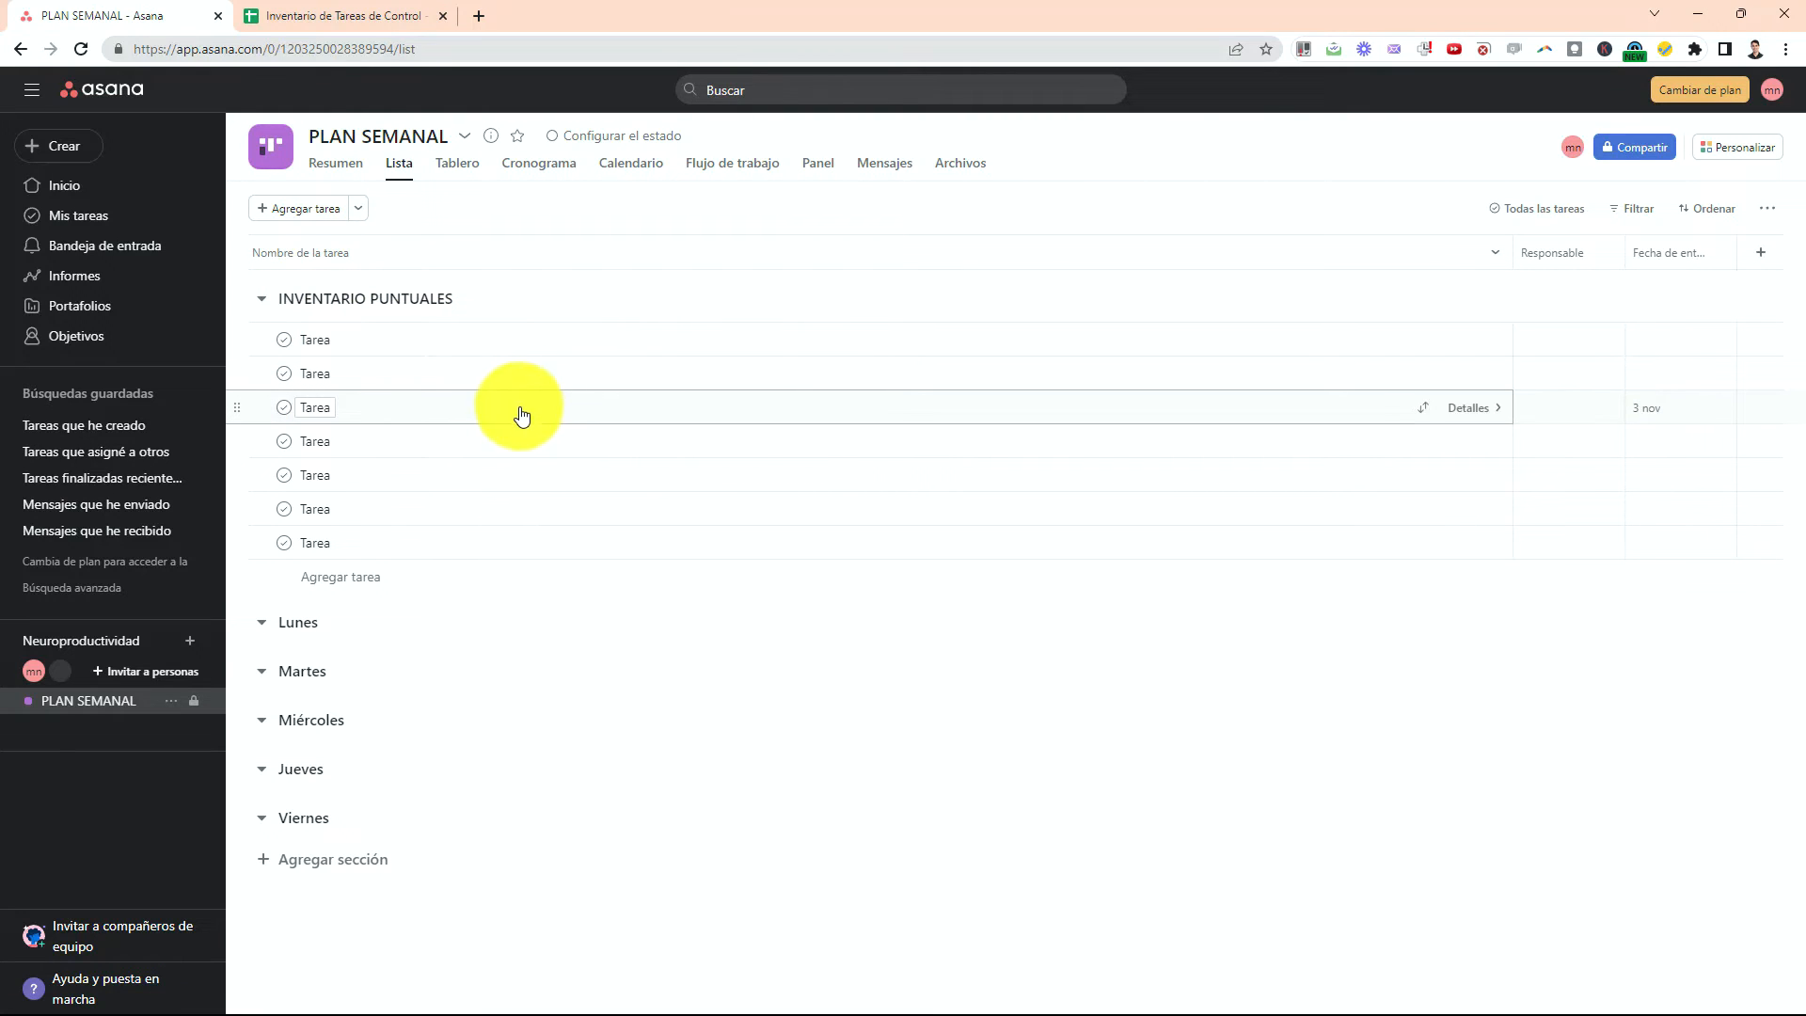
click(452, 178)
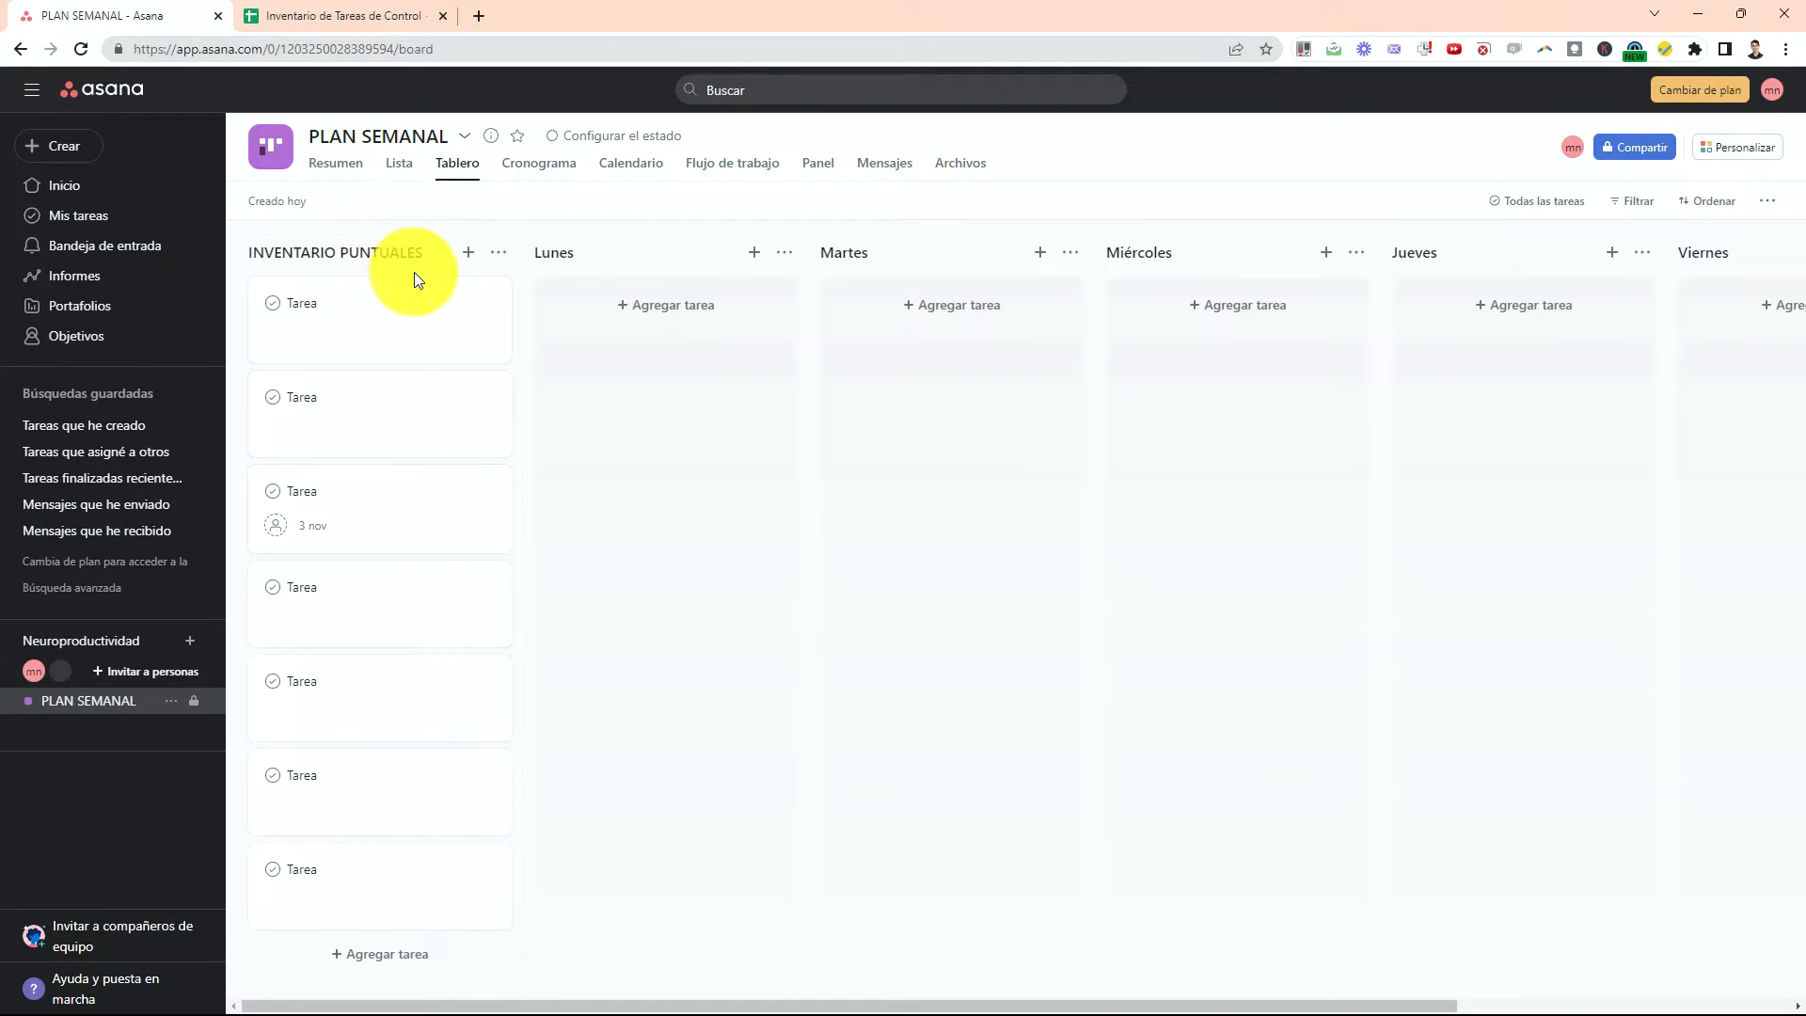
mouse_move(435, 194)
mouse_down()
mouse_move(282, 325)
mouse_move(432, 174)
mouse_up()
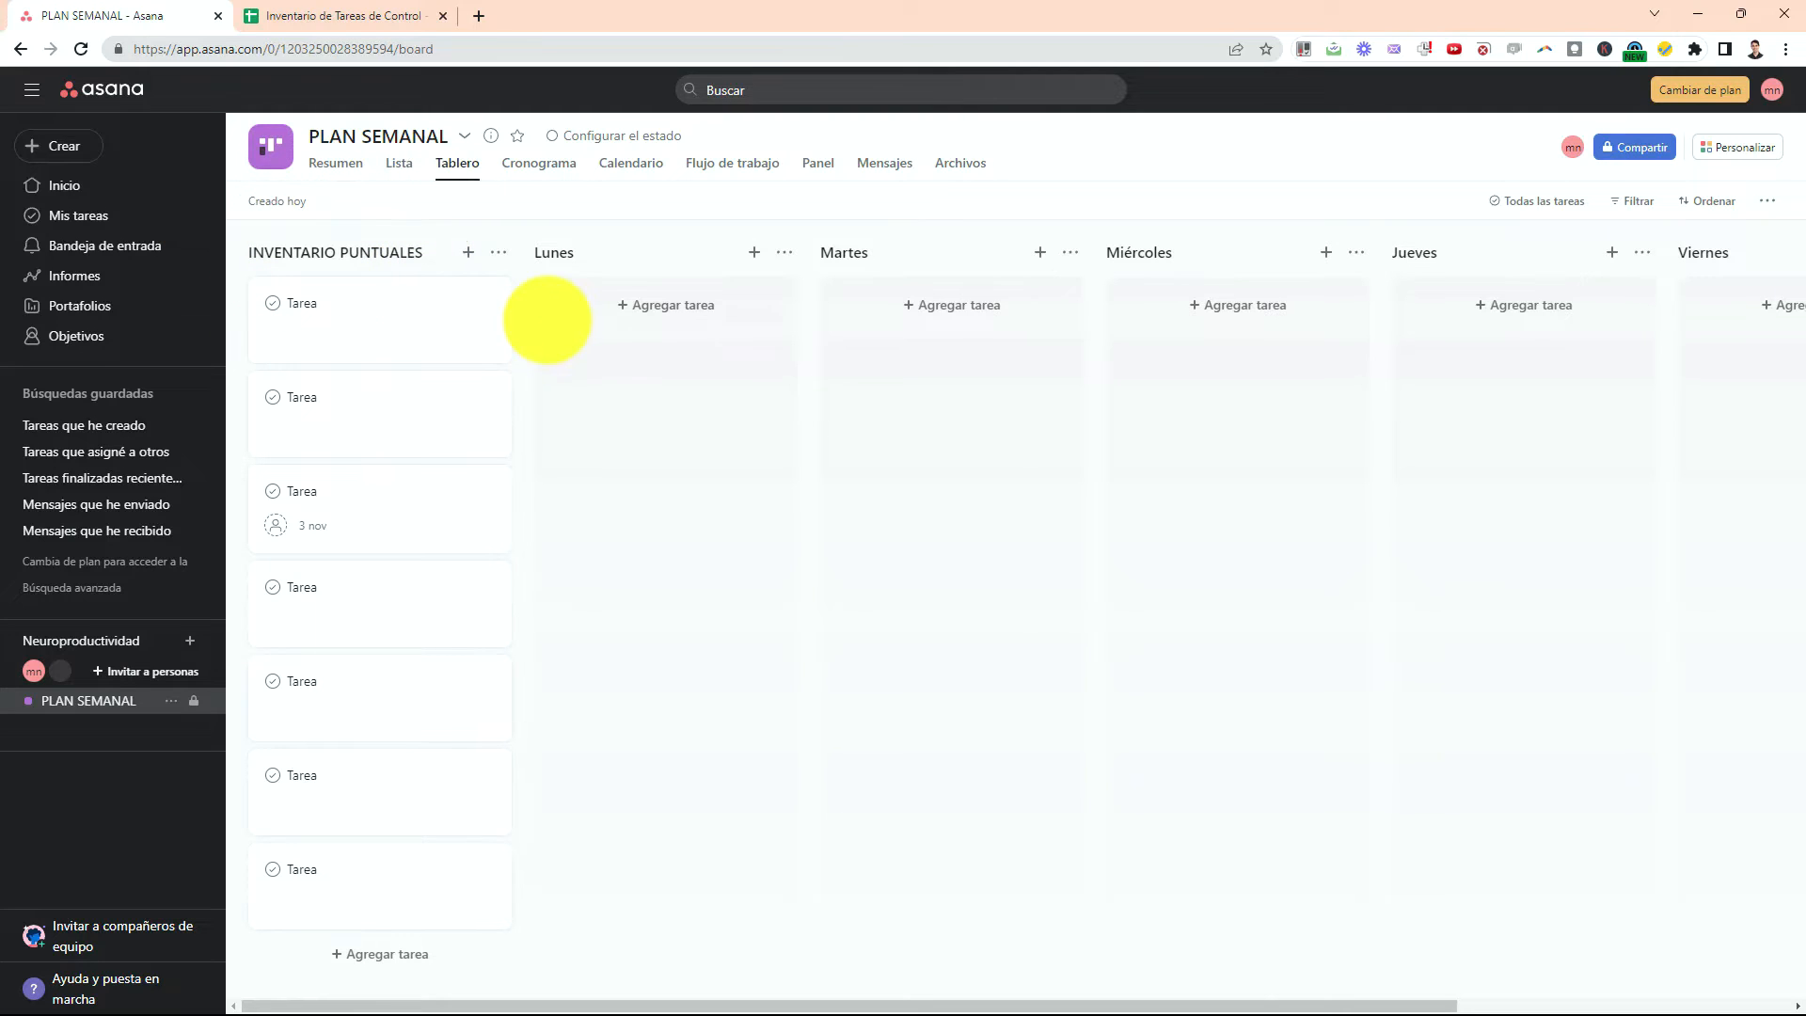
text(t)
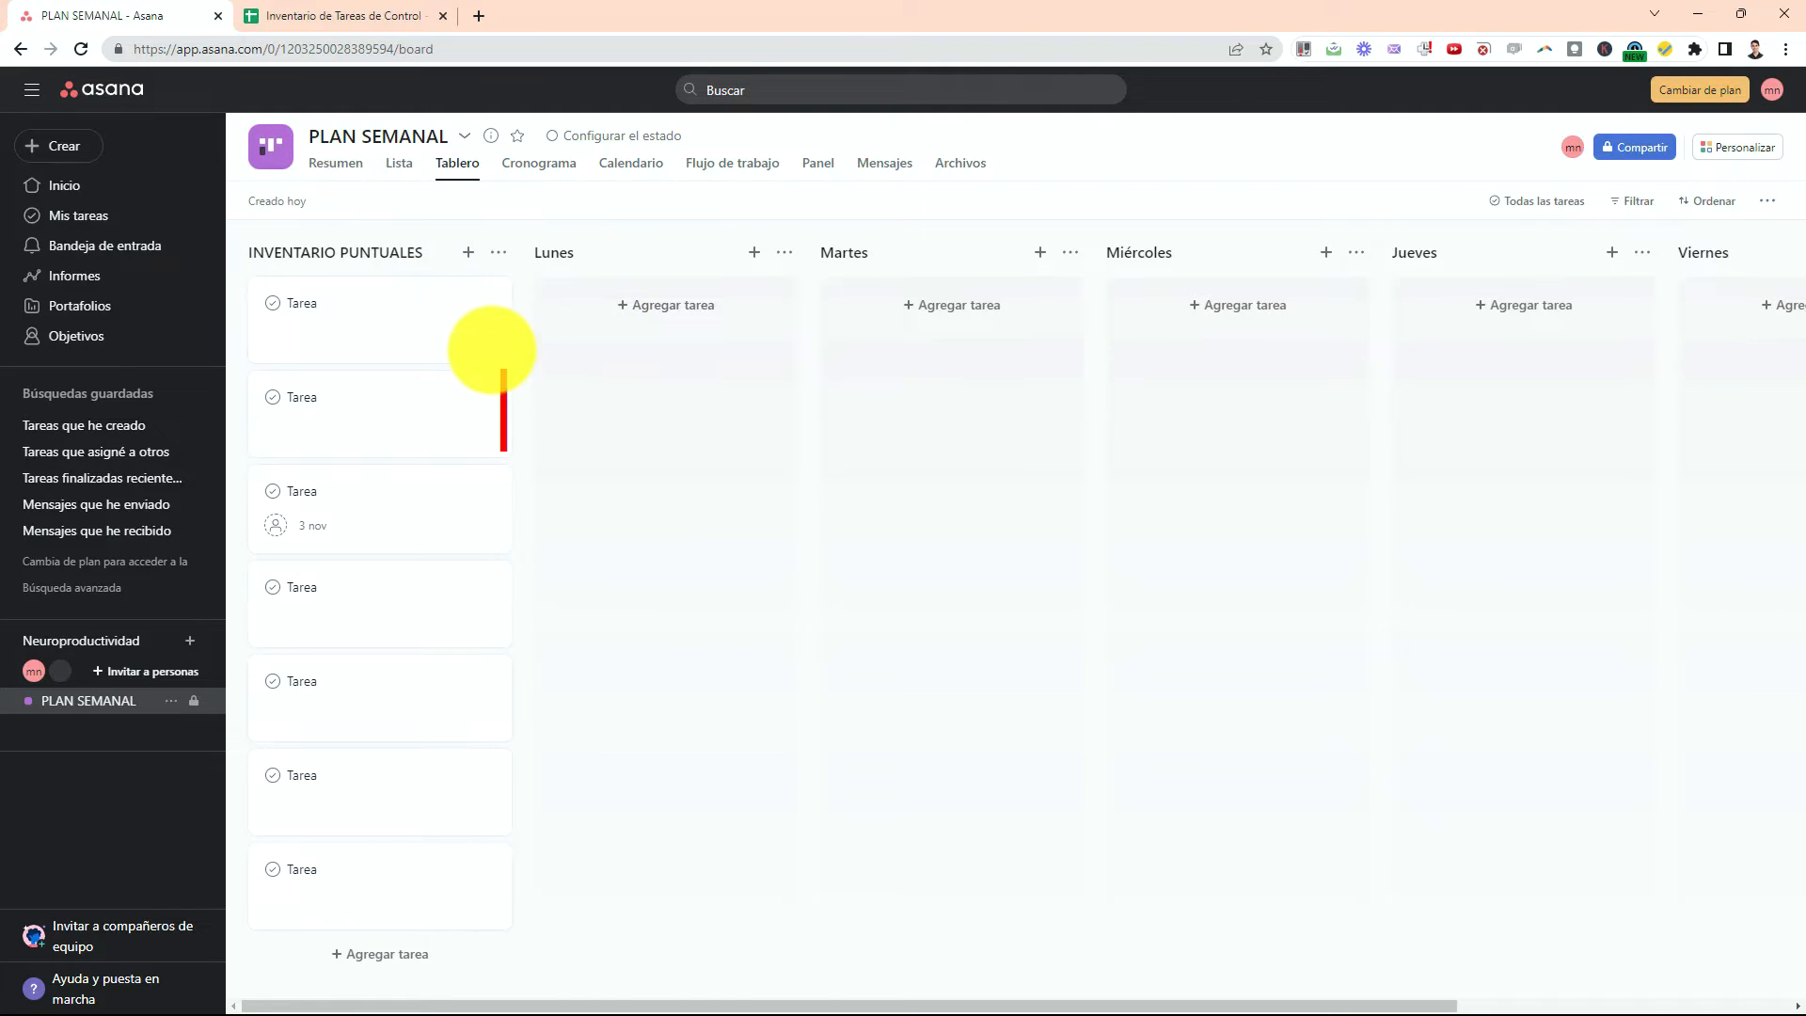
text(1-2 se)
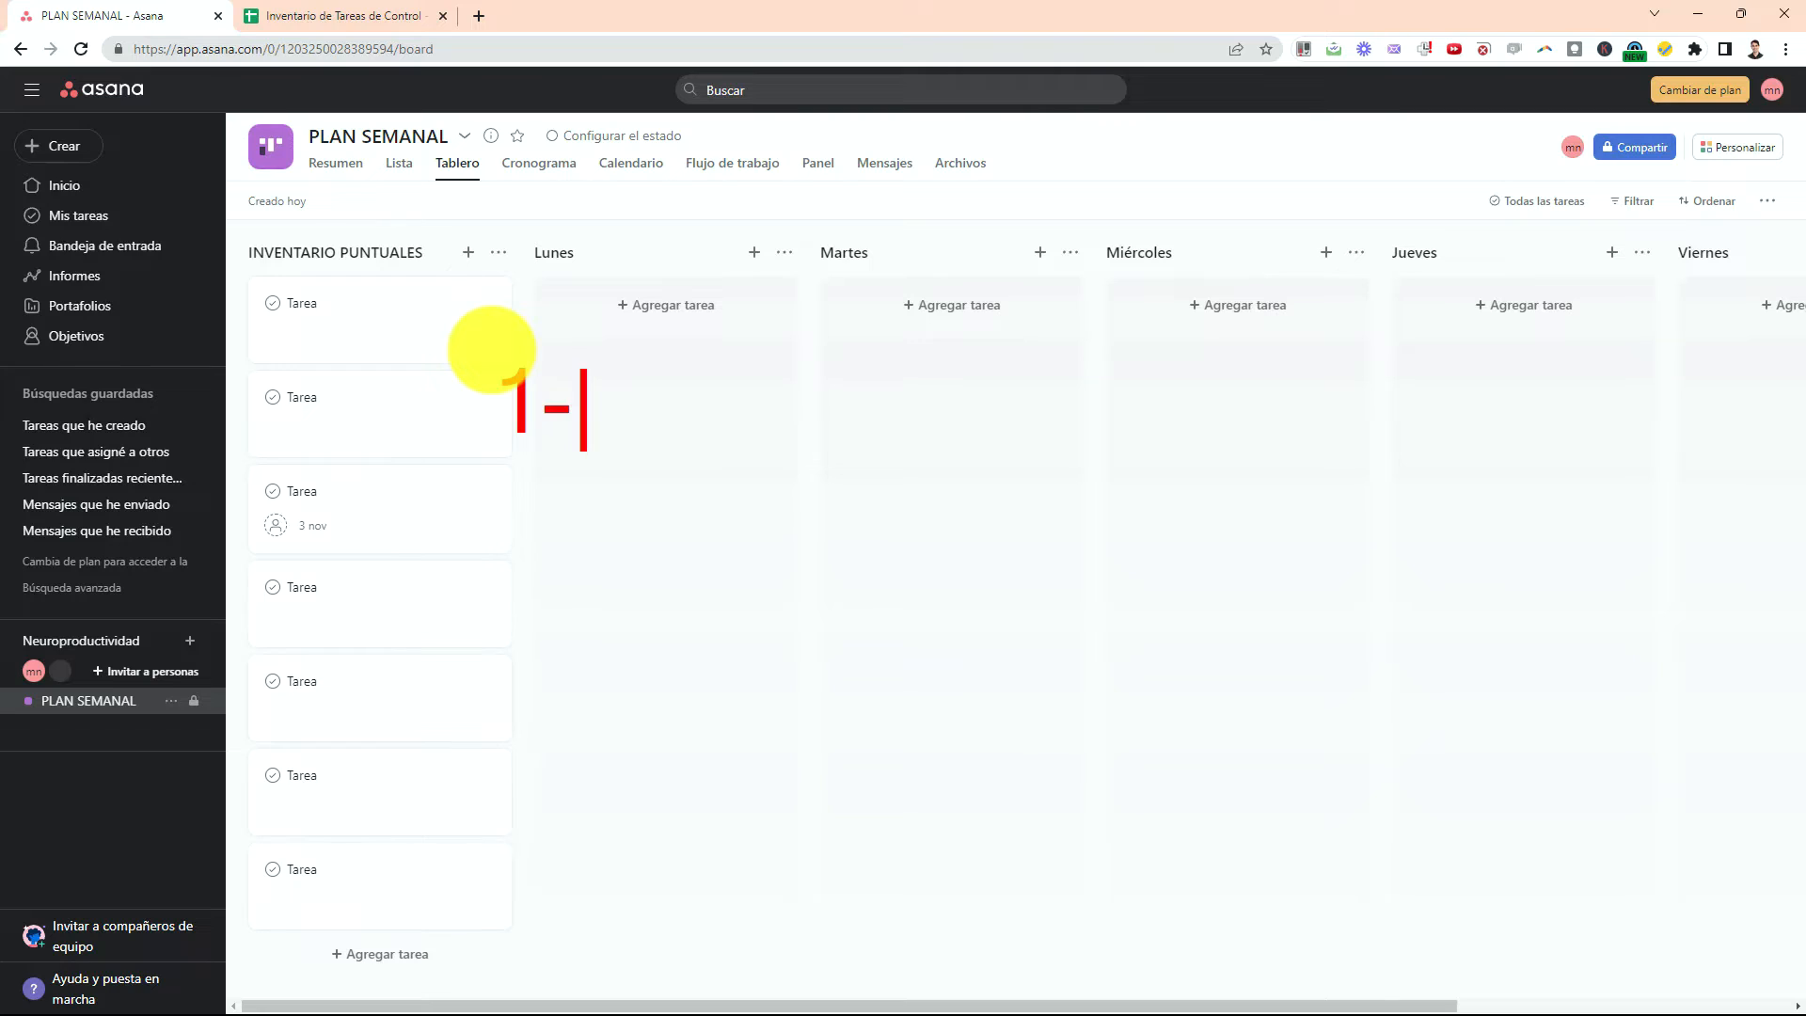
text(manas vista)
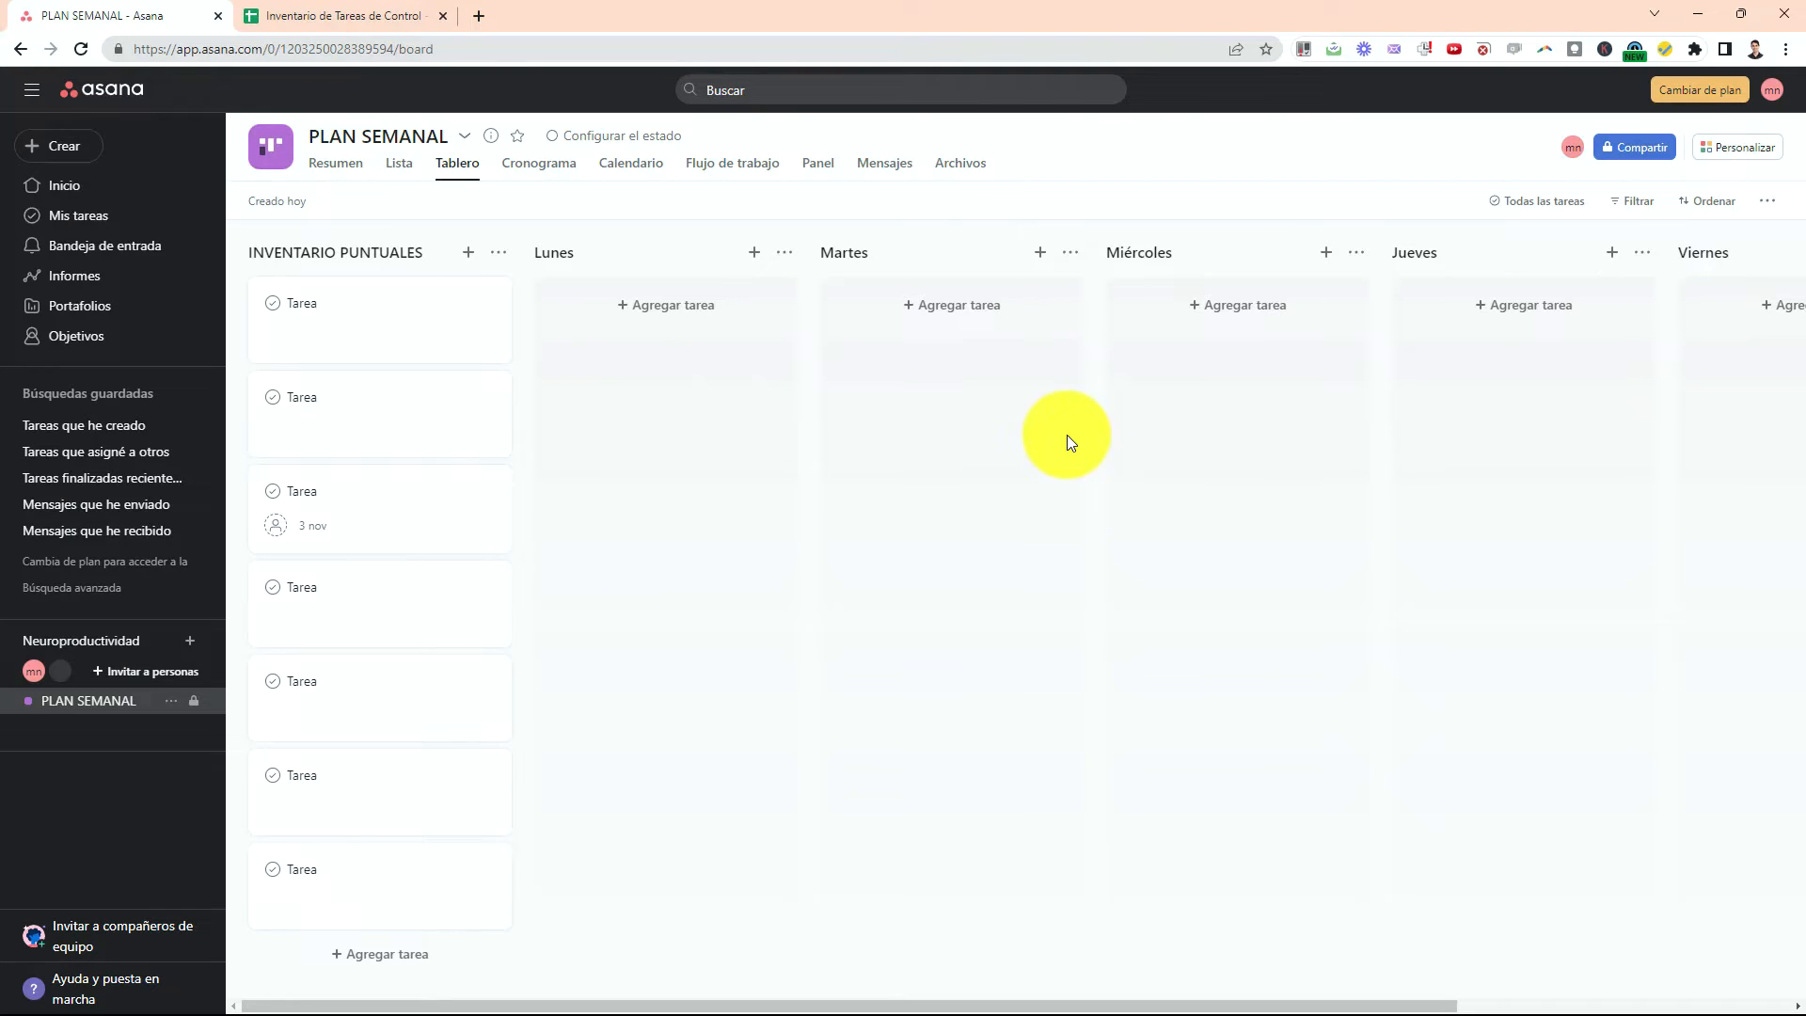
Add the divider task "⏫ SEMANA EN CURSO ⏫" to INVENTARIO PUNTUALES below the fourth task, with the 3 nov task directly above it.
click(385, 972)
text(⏫ SEMANA EN CURSO ⏫)
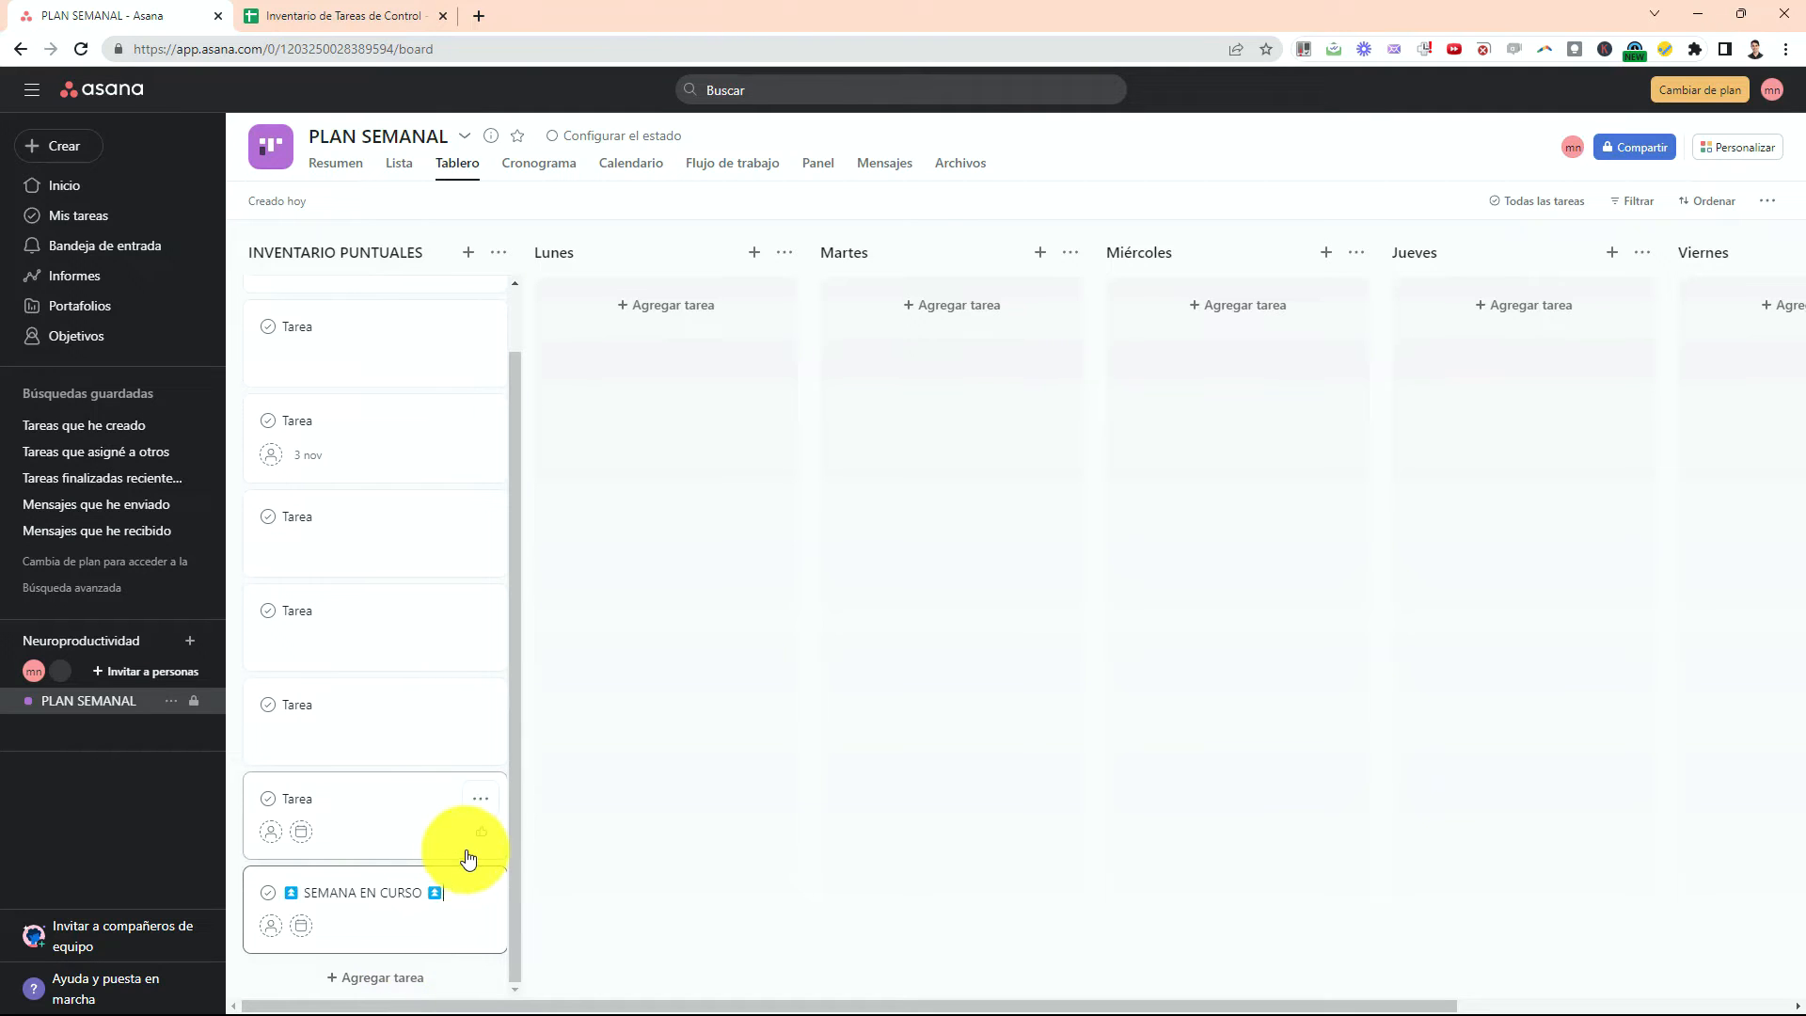
drag(363, 894, 383, 588)
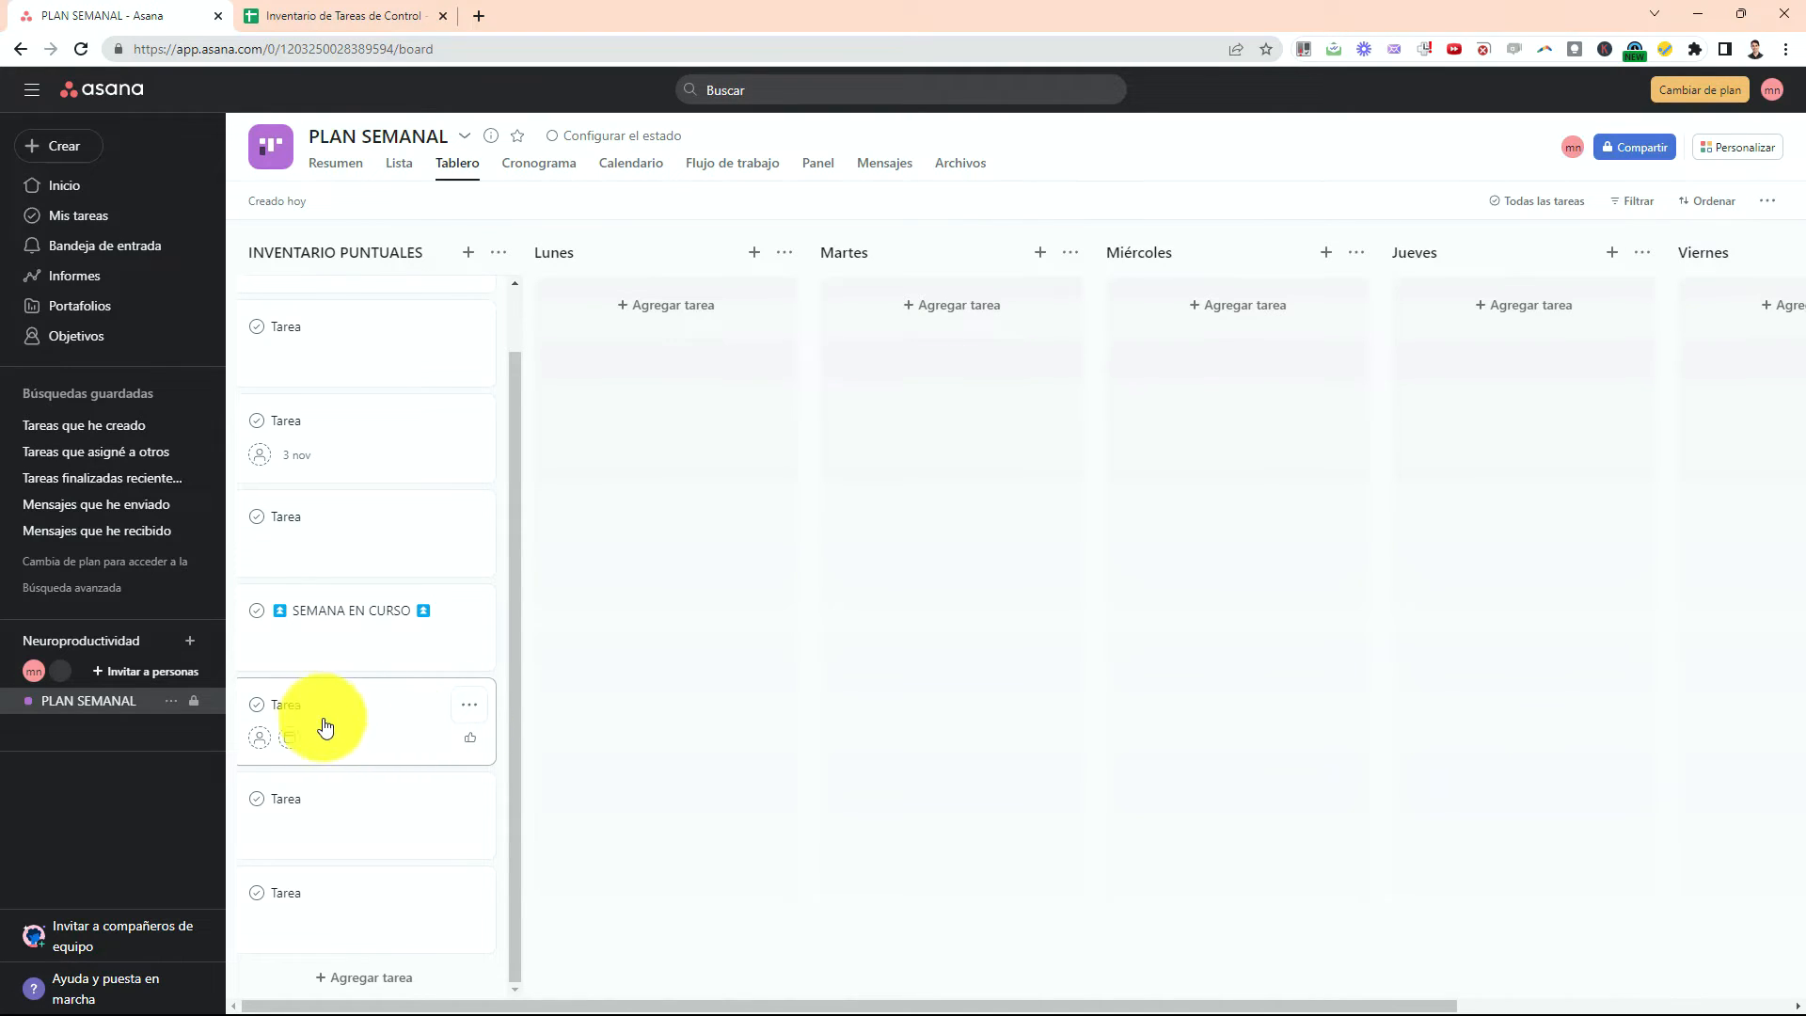
drag(331, 620, 412, 670)
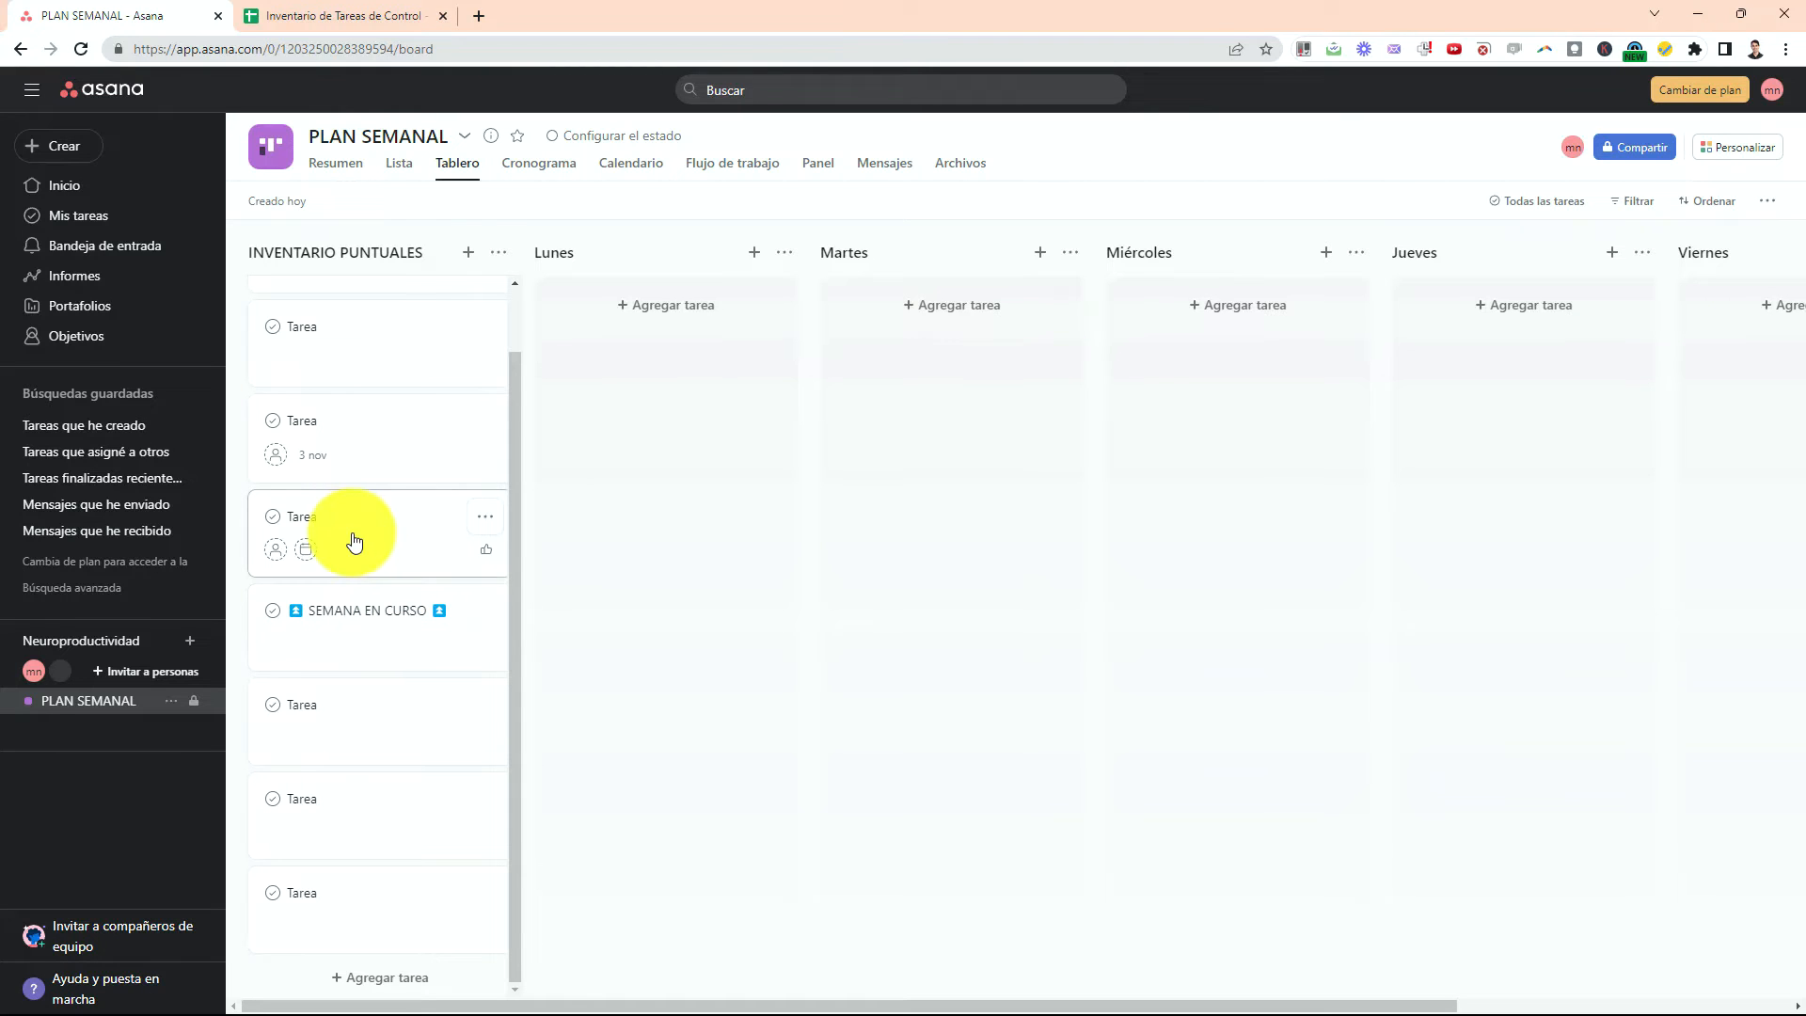
mouse_move(354, 534)
mouse_down()
mouse_move(384, 506)
mouse_move(625, 452)
mouse_move(432, 431)
mouse_move(371, 499)
mouse_move(629, 407)
mouse_move(1459, 383)
mouse_move(788, 360)
mouse_move(984, 448)
mouse_move(1580, 391)
mouse_move(709, 452)
mouse_move(341, 522)
mouse_up()
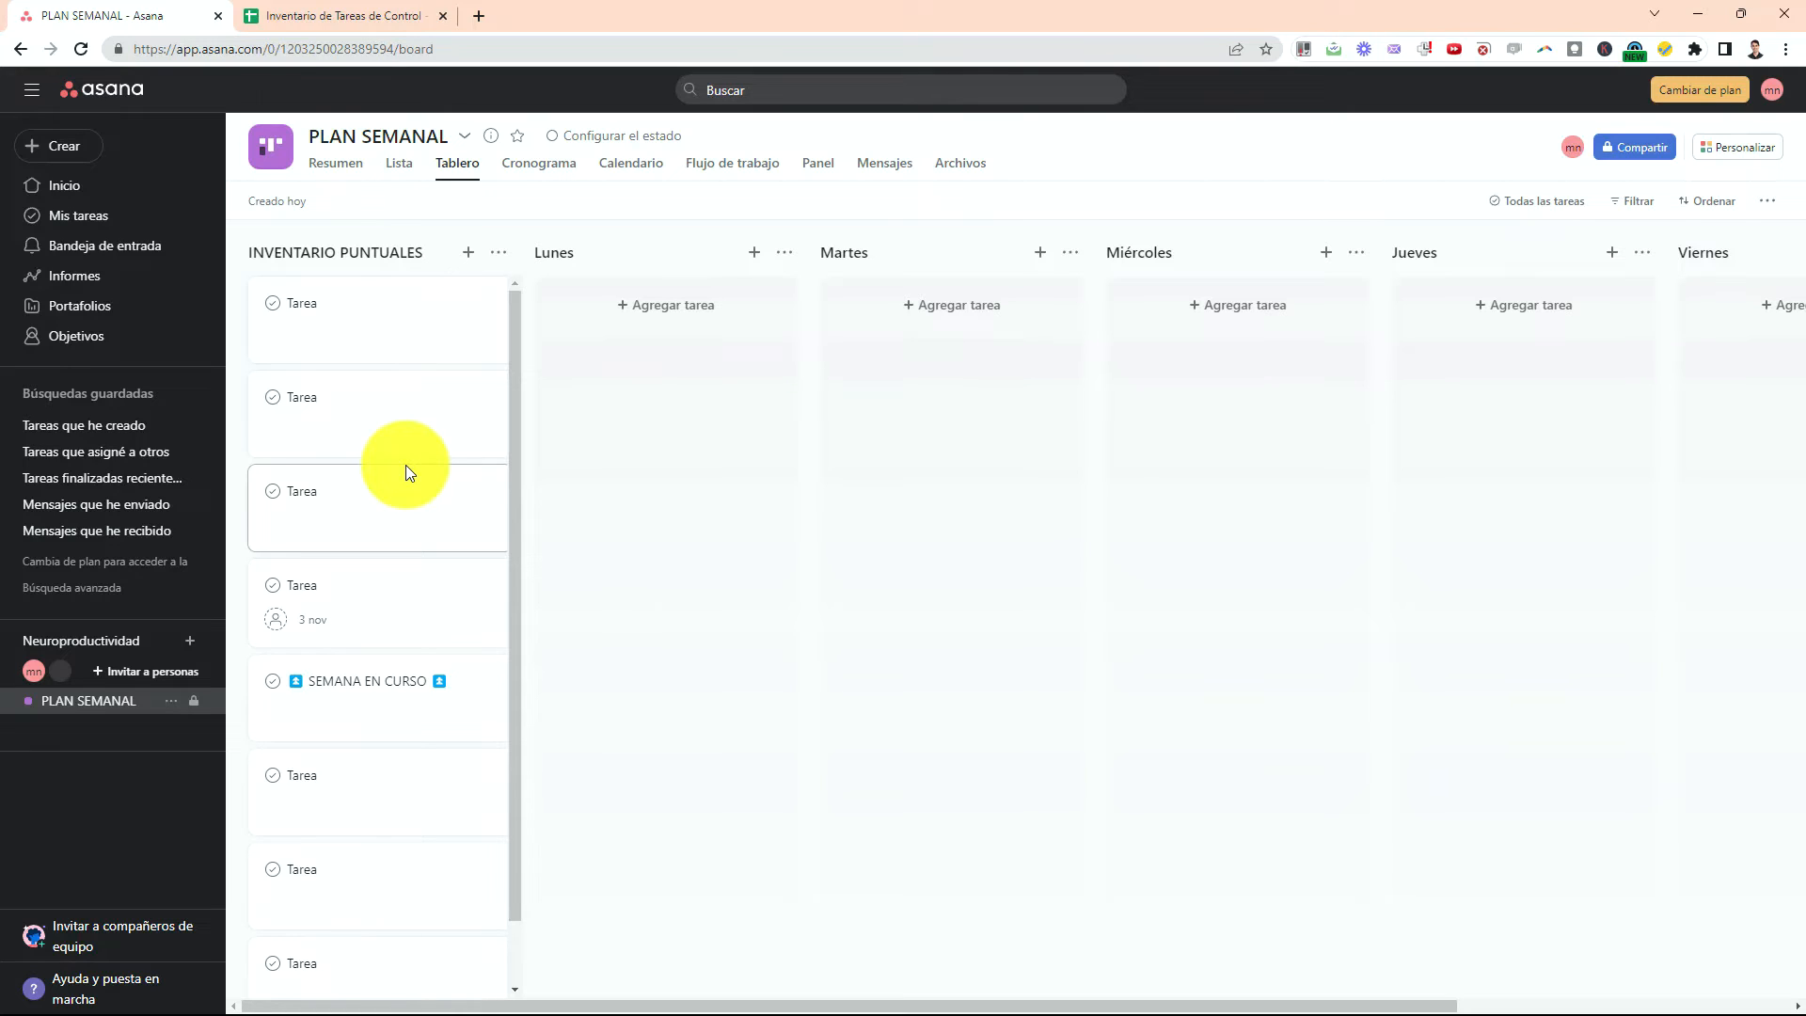
click(320, 15)
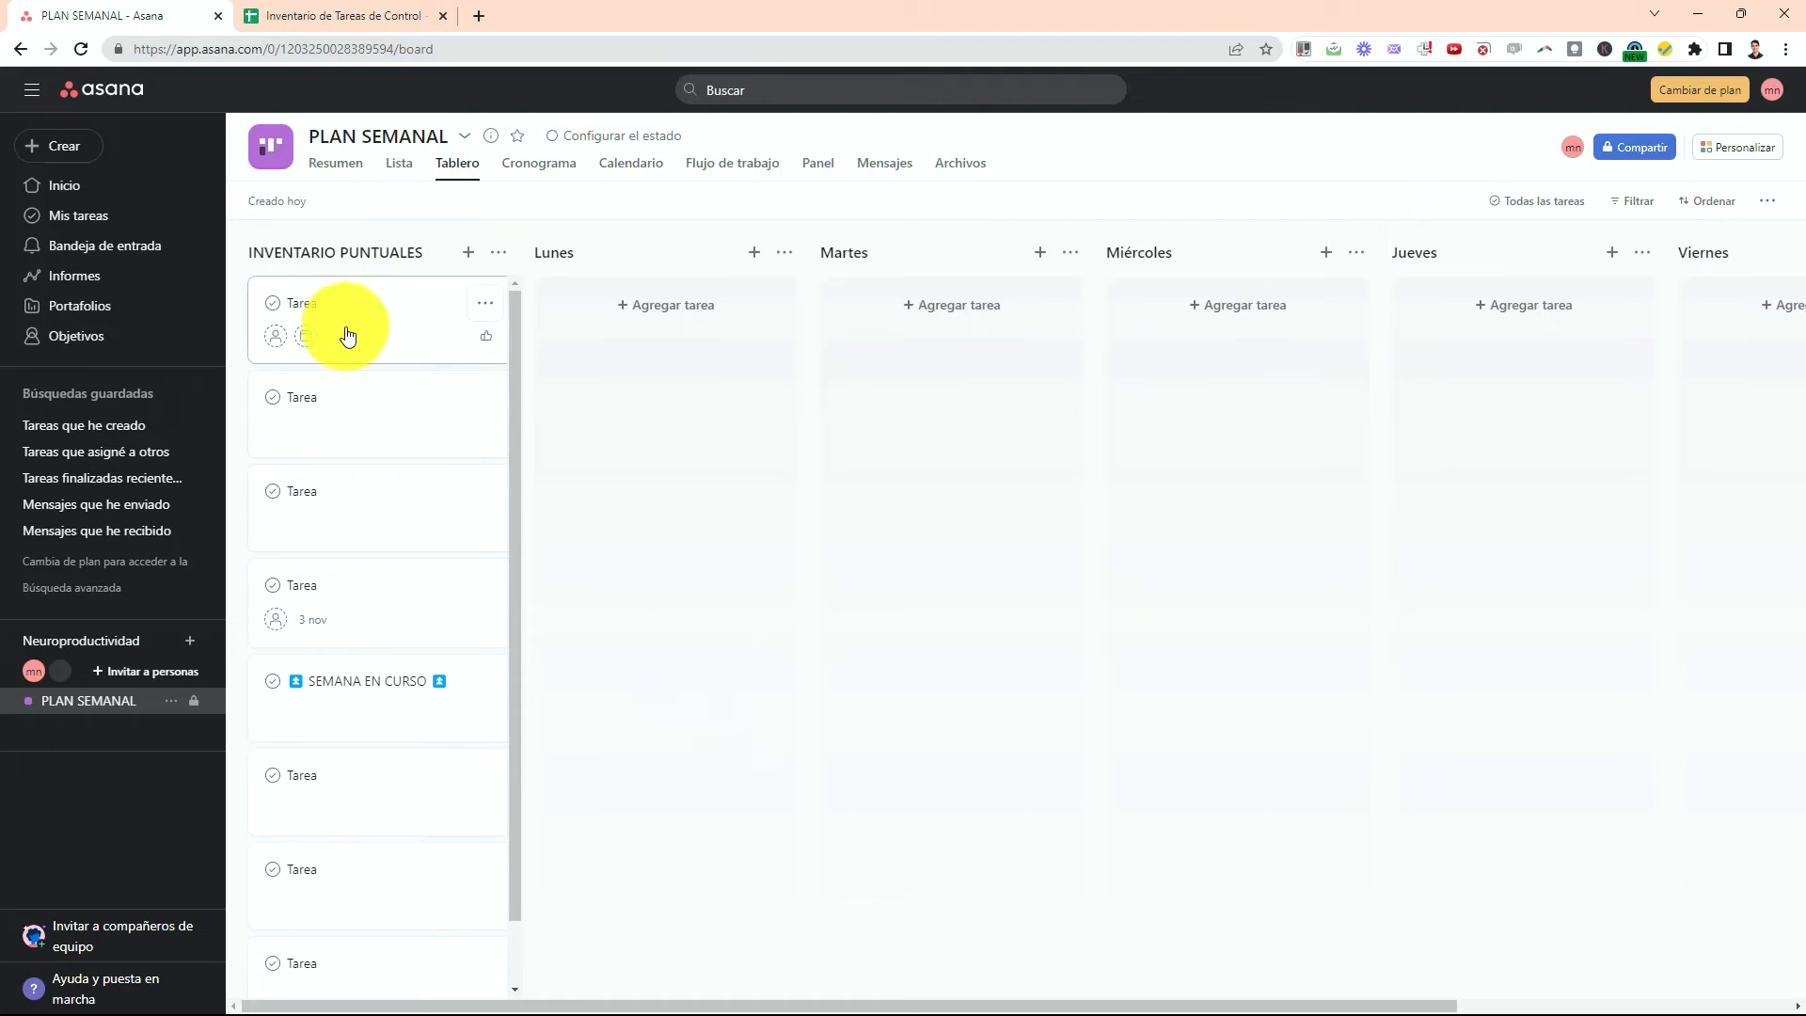
Add the task "🔄 TAREAS CONTROL 🔄" to the Lunes section and open its details.
click(644, 313)
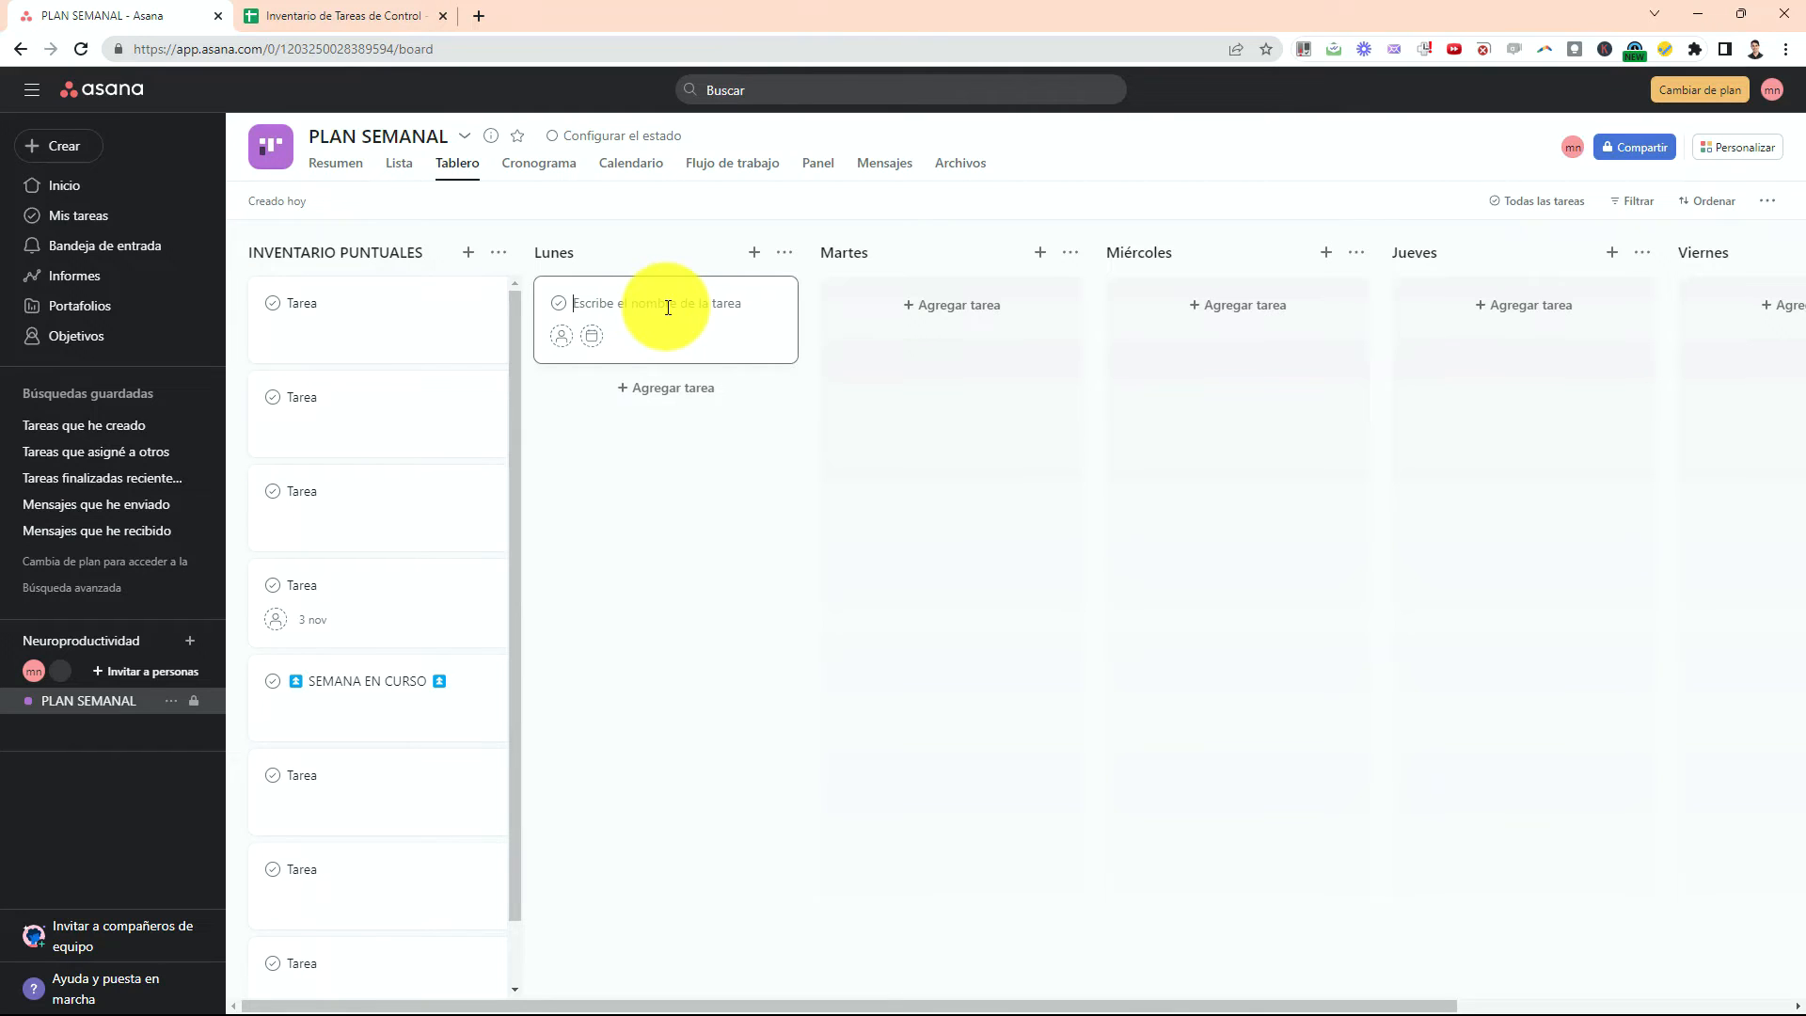
text(🔄 TAREAS CONTROL 🔄)
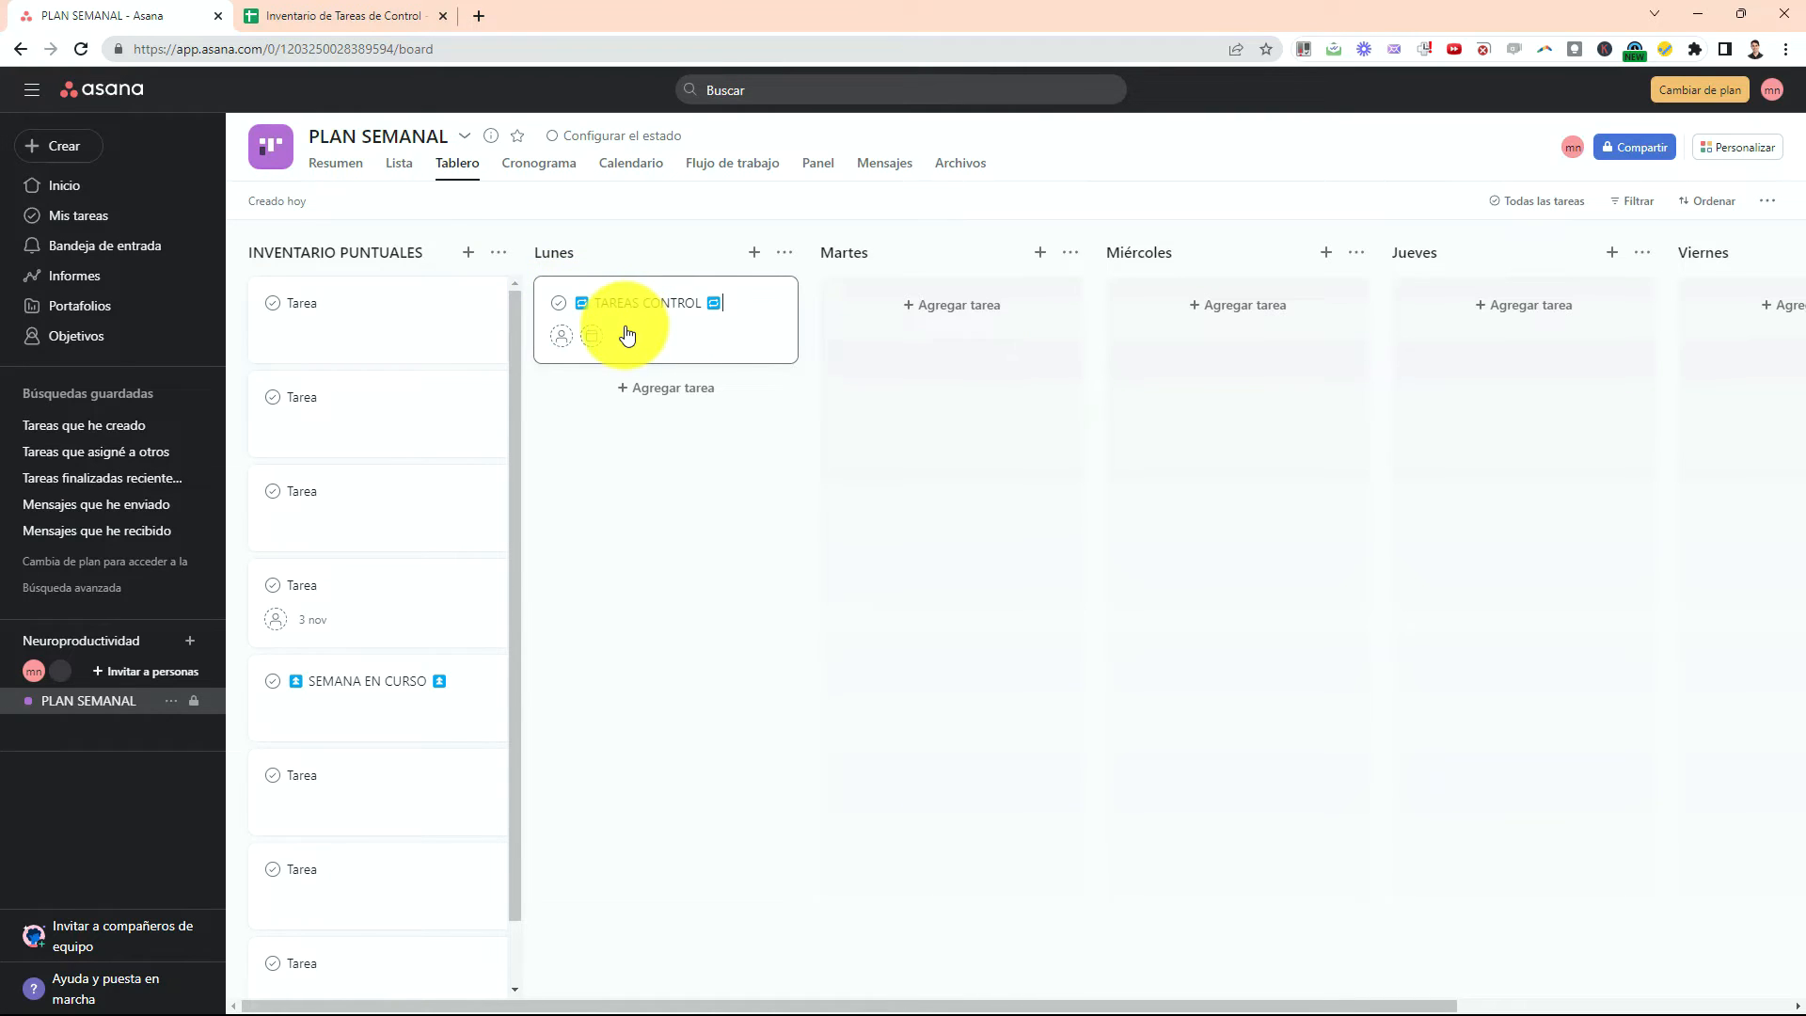
key(Return)
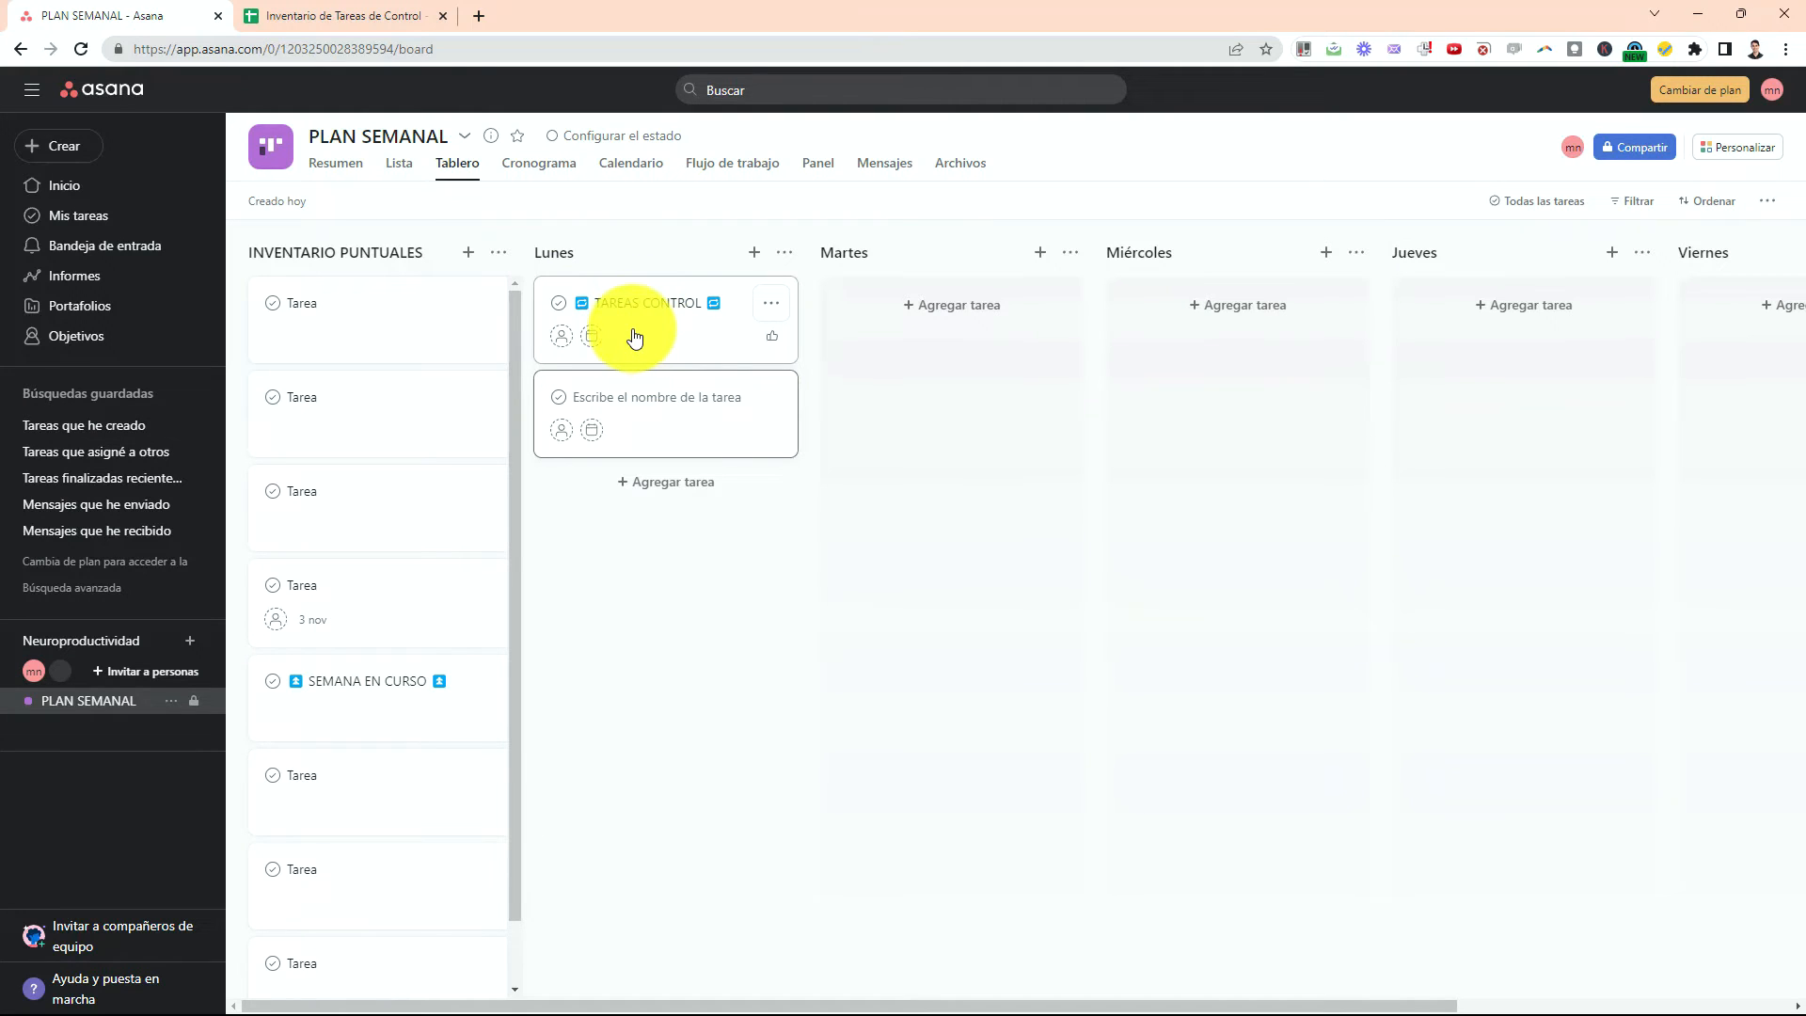
click(635, 336)
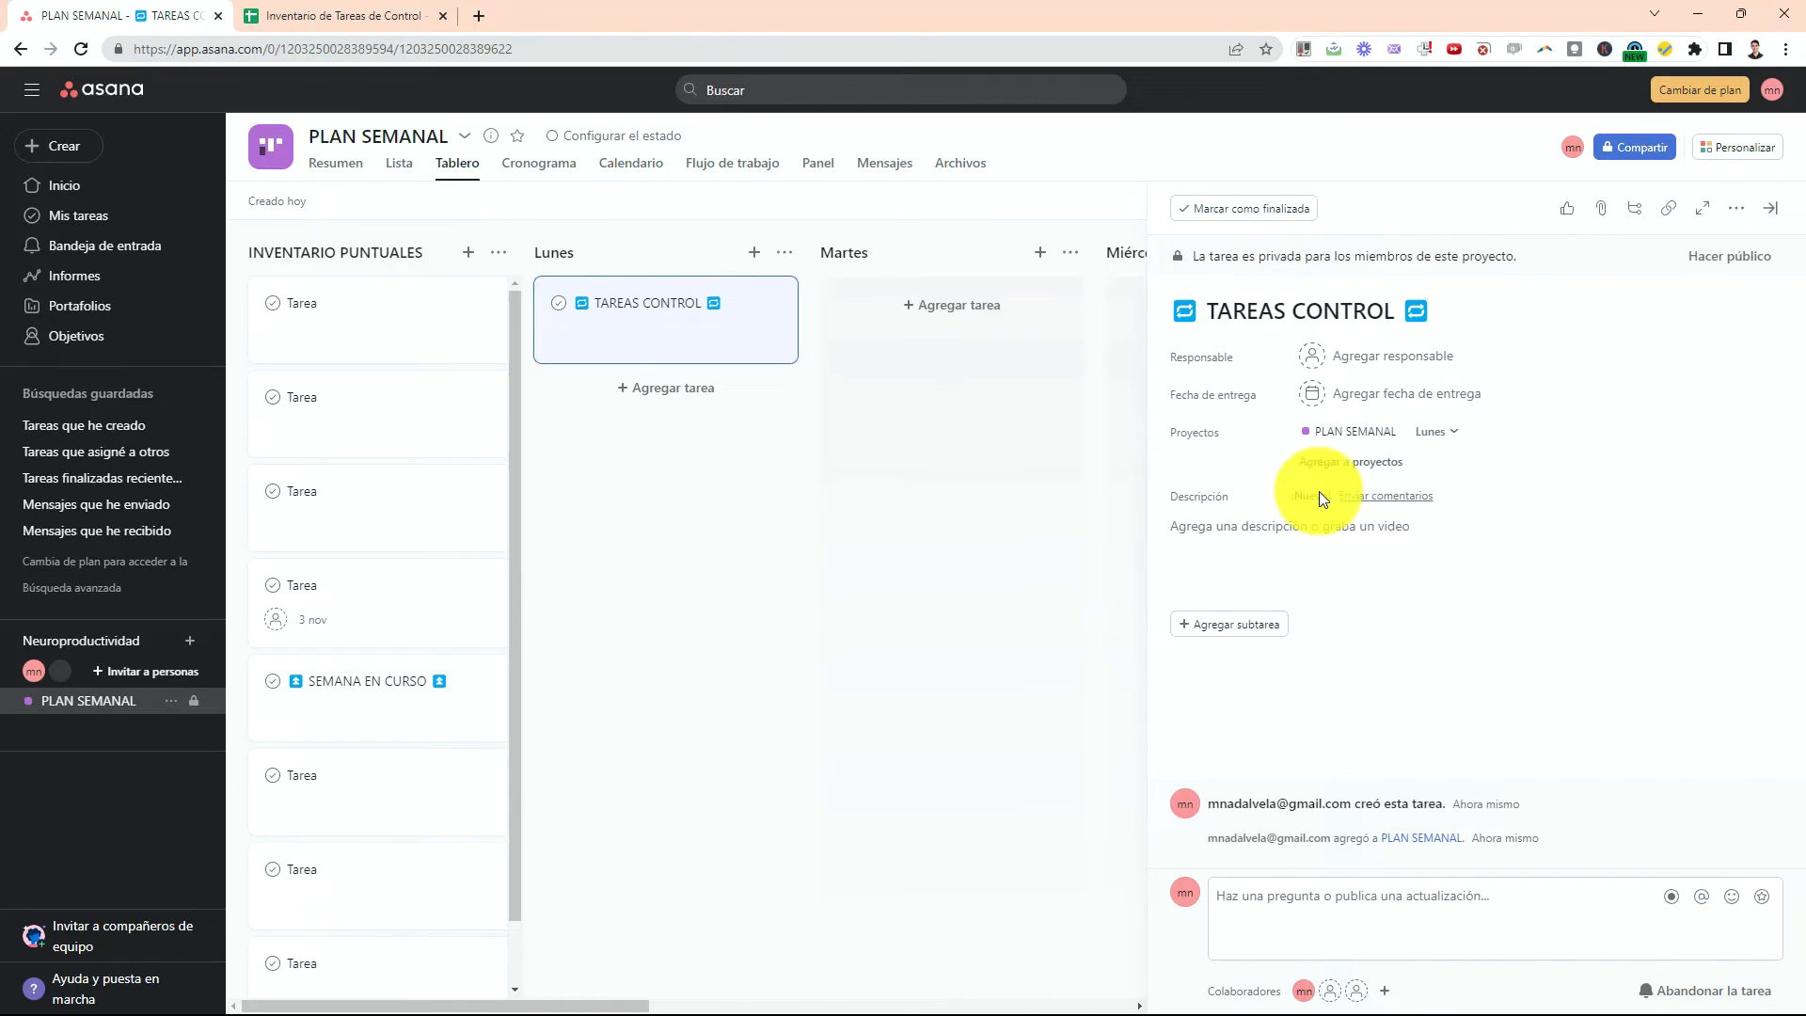
mouse_move(1329, 586)
mouse_down()
mouse_move(1096, 564)
mouse_move(1229, 725)
mouse_move(1405, 604)
mouse_up()
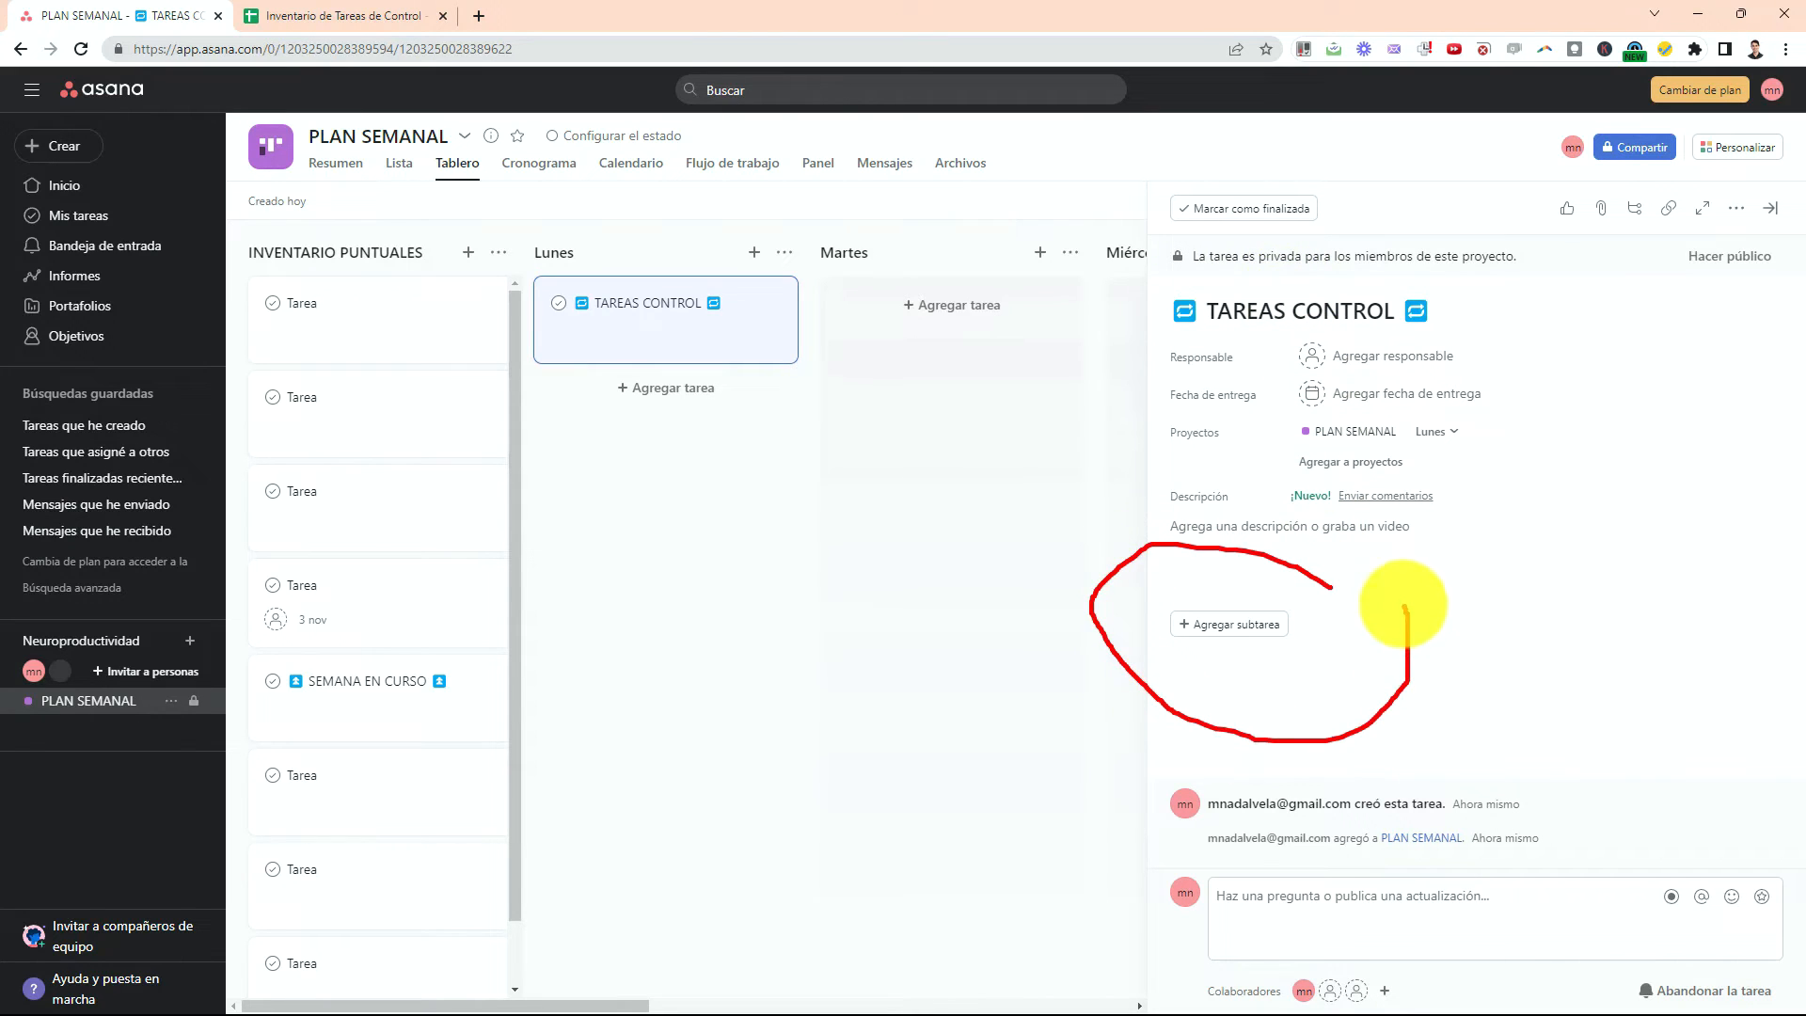
mouse_move(1370, 707)
mouse_down()
mouse_move(1306, 644)
mouse_move(1305, 668)
mouse_up()
drag(1305, 644, 1345, 652)
key(Escape)
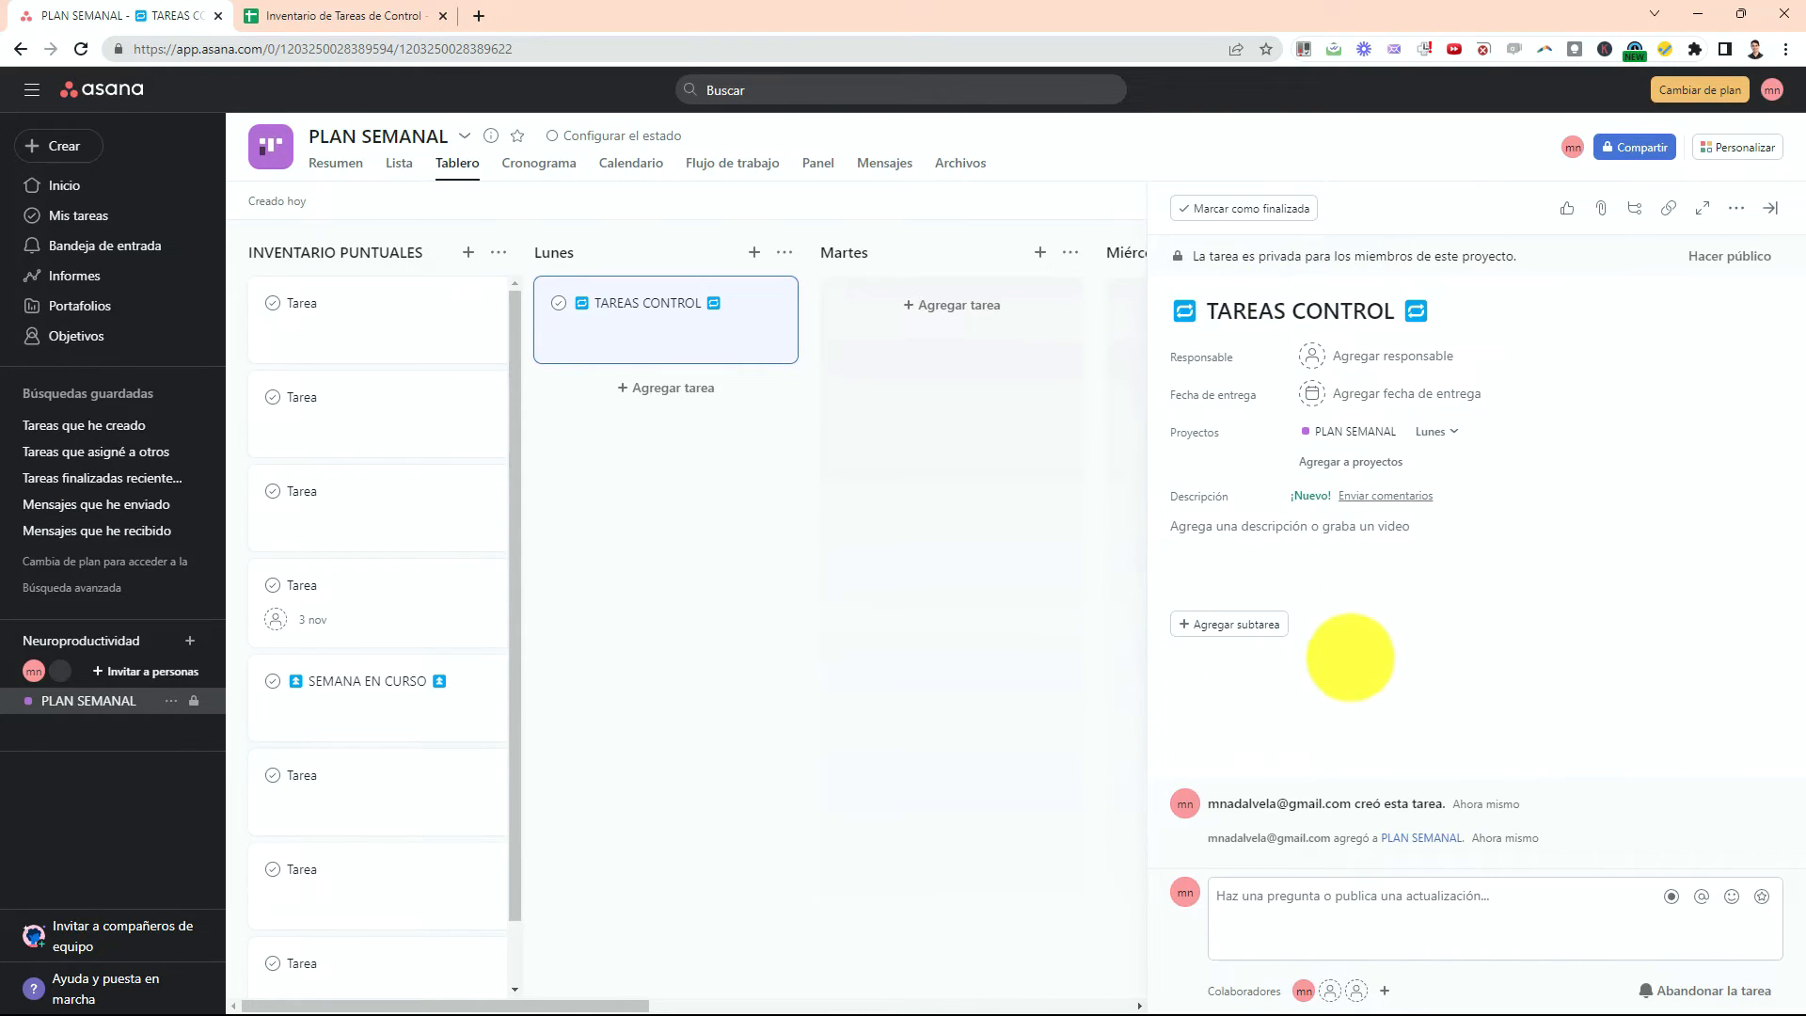
Add the subtasks "Revisión Agenda", "Gestión Software", "Gestionar Incidencias" and "Revisión Diaria" to the TAREAS CONTROL task.
click(1226, 628)
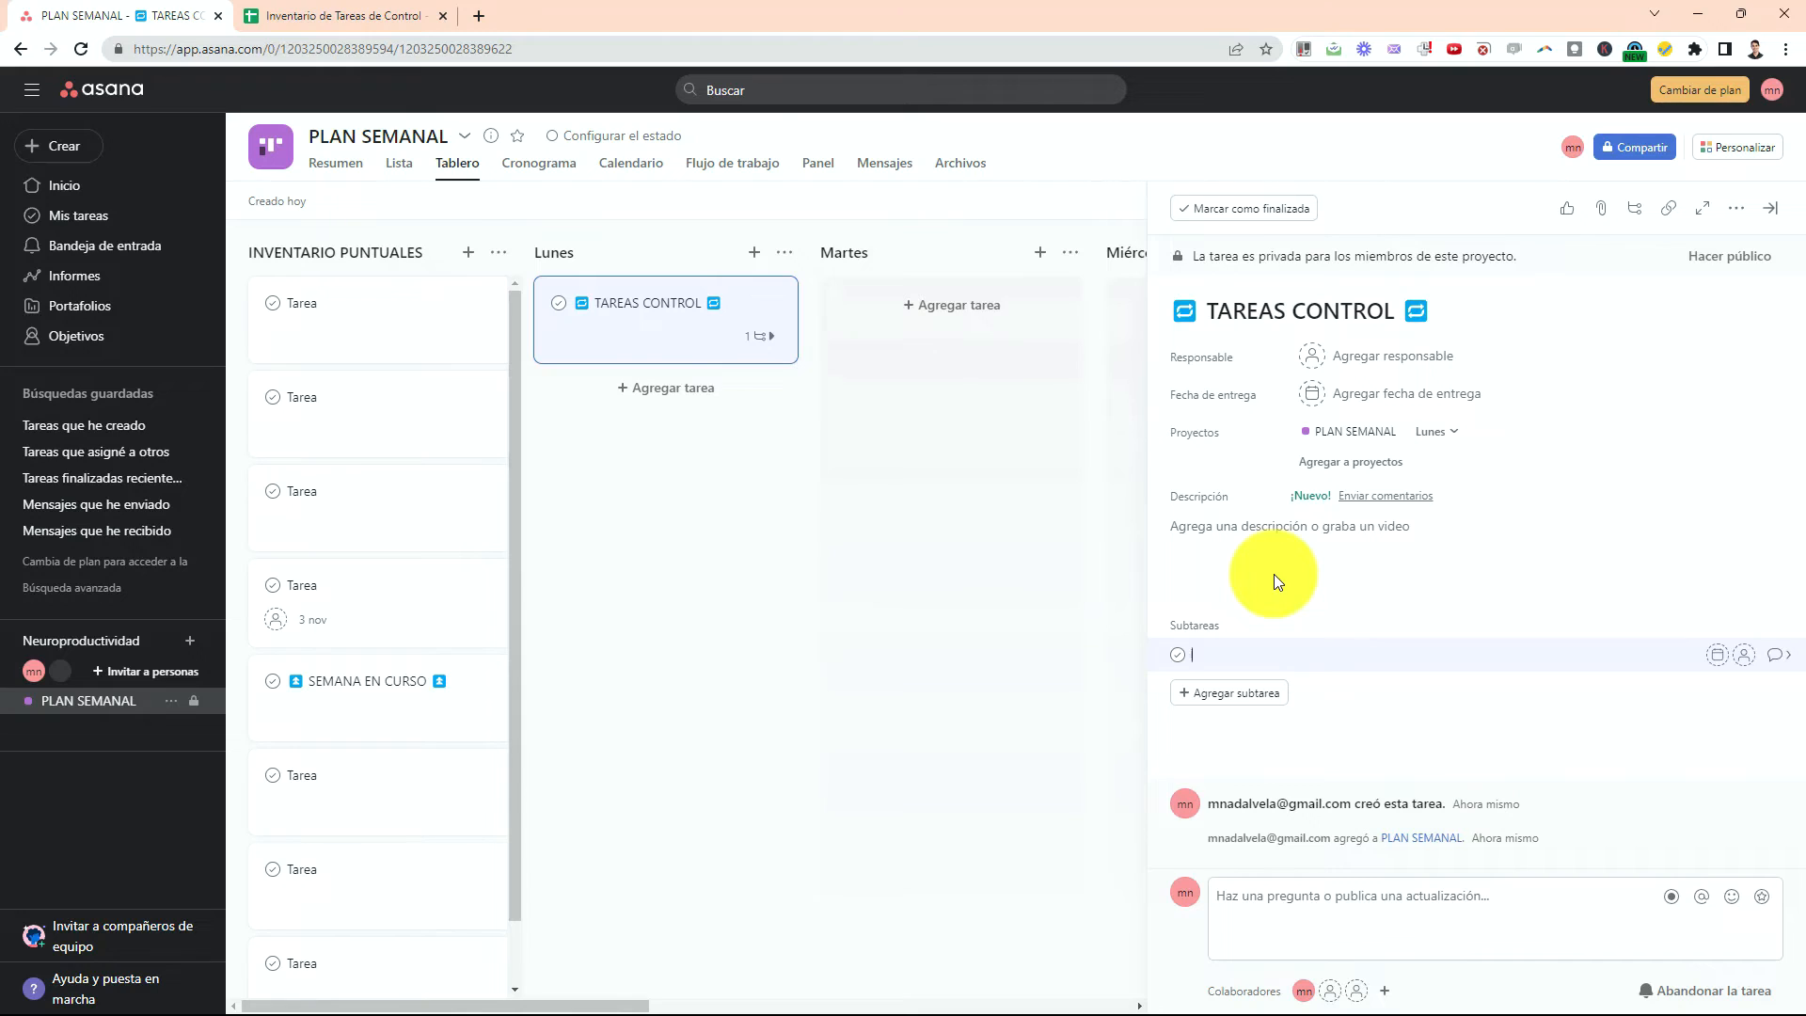
text(Revisión Agenda)
key(Return)
text(Ge)
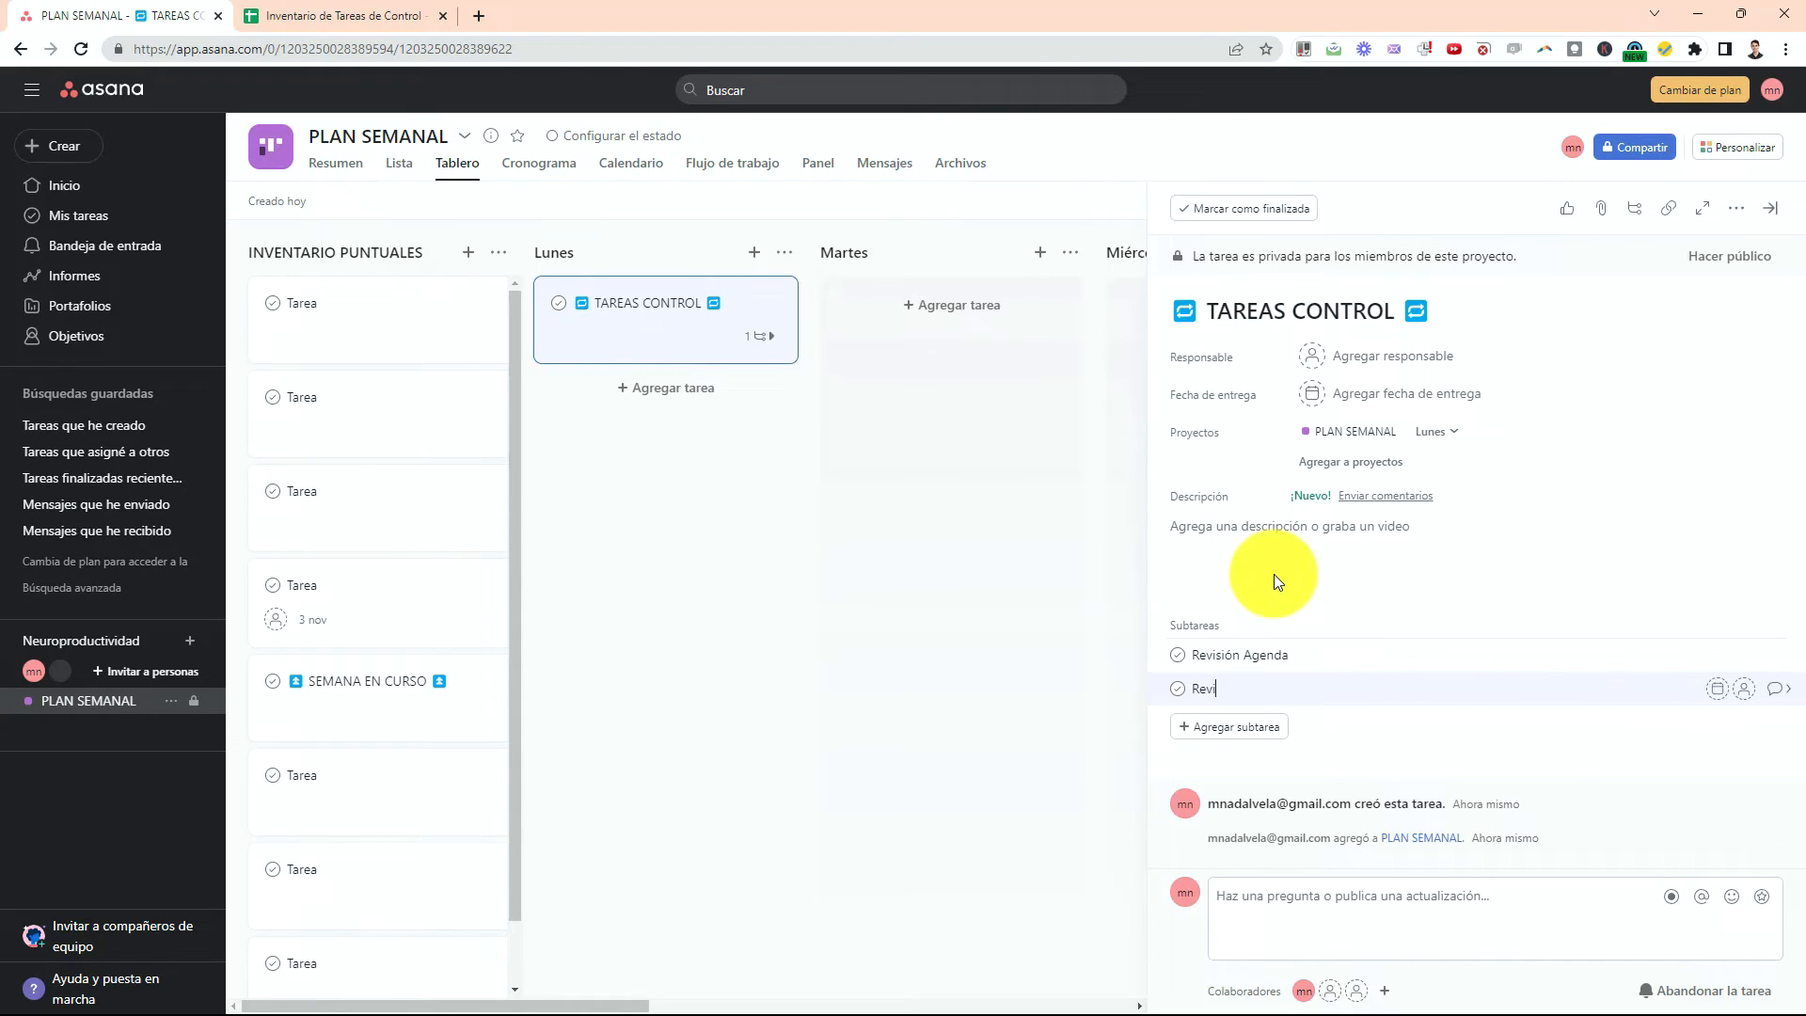
text(stión Software)
key(Return)
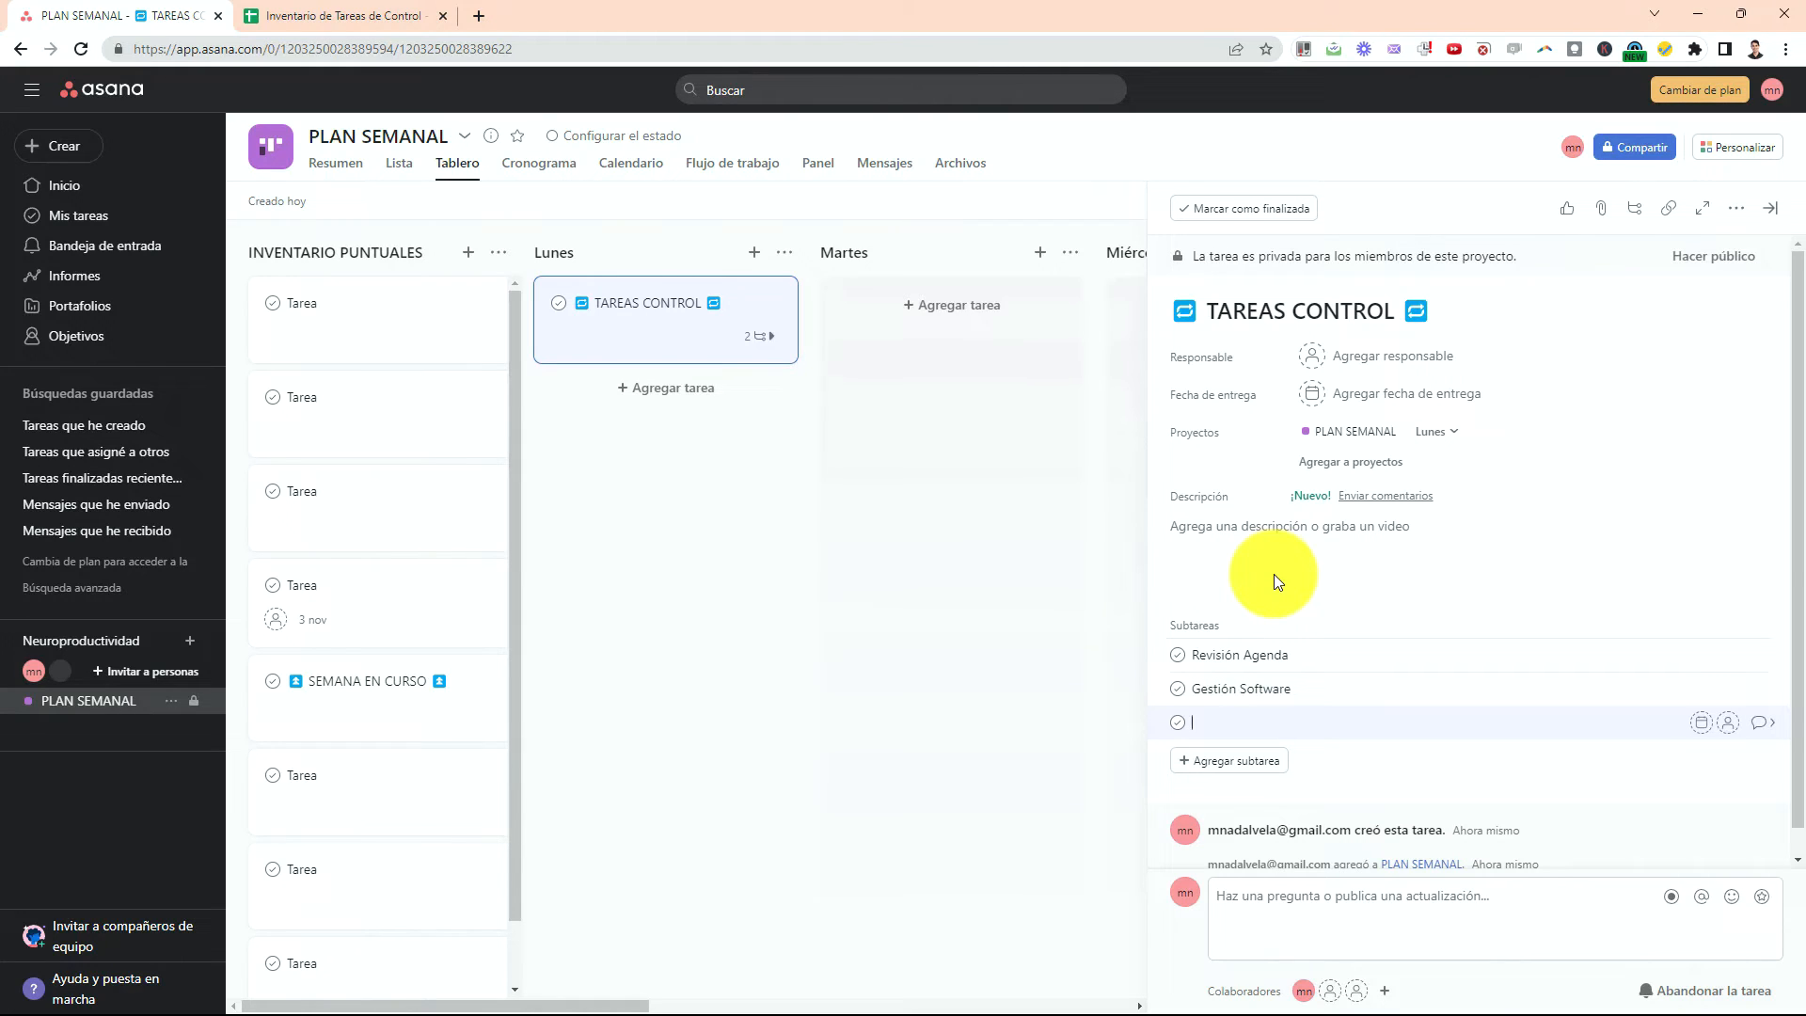
text(Gestionar Incidencias)
key(Return)
text(Re)
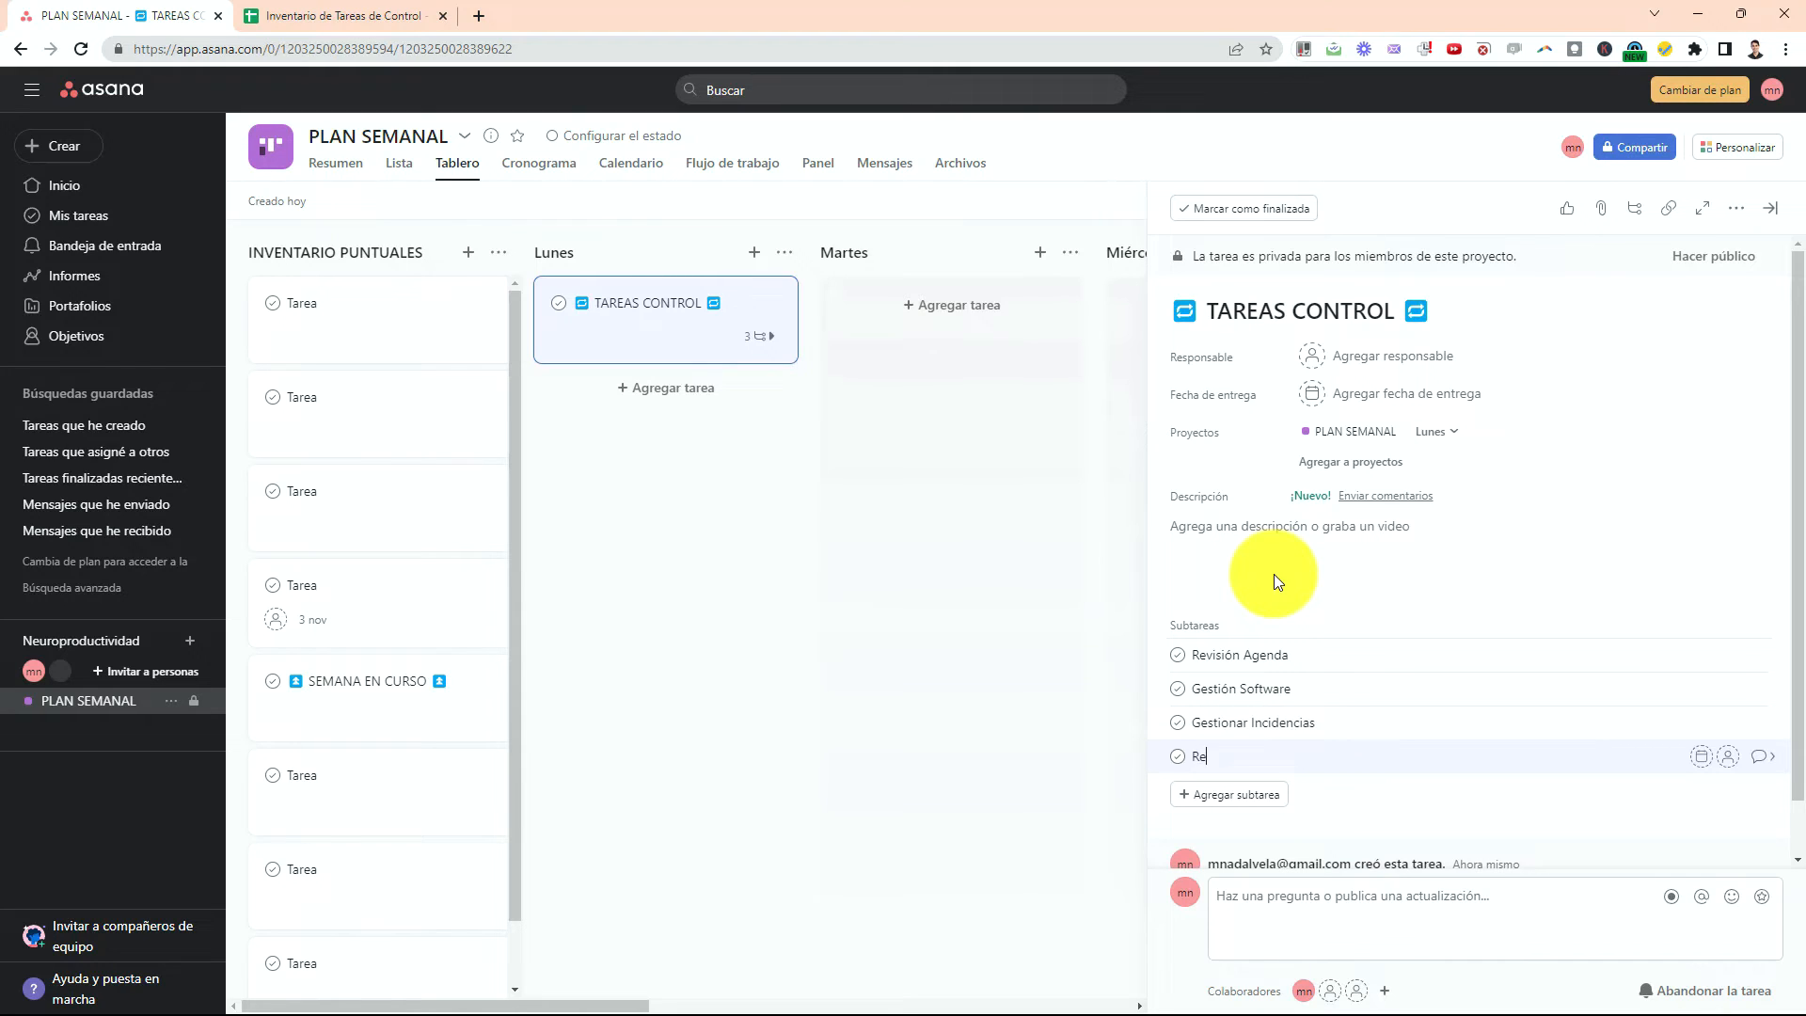
text(visió)
text(n Da)
text(iria)
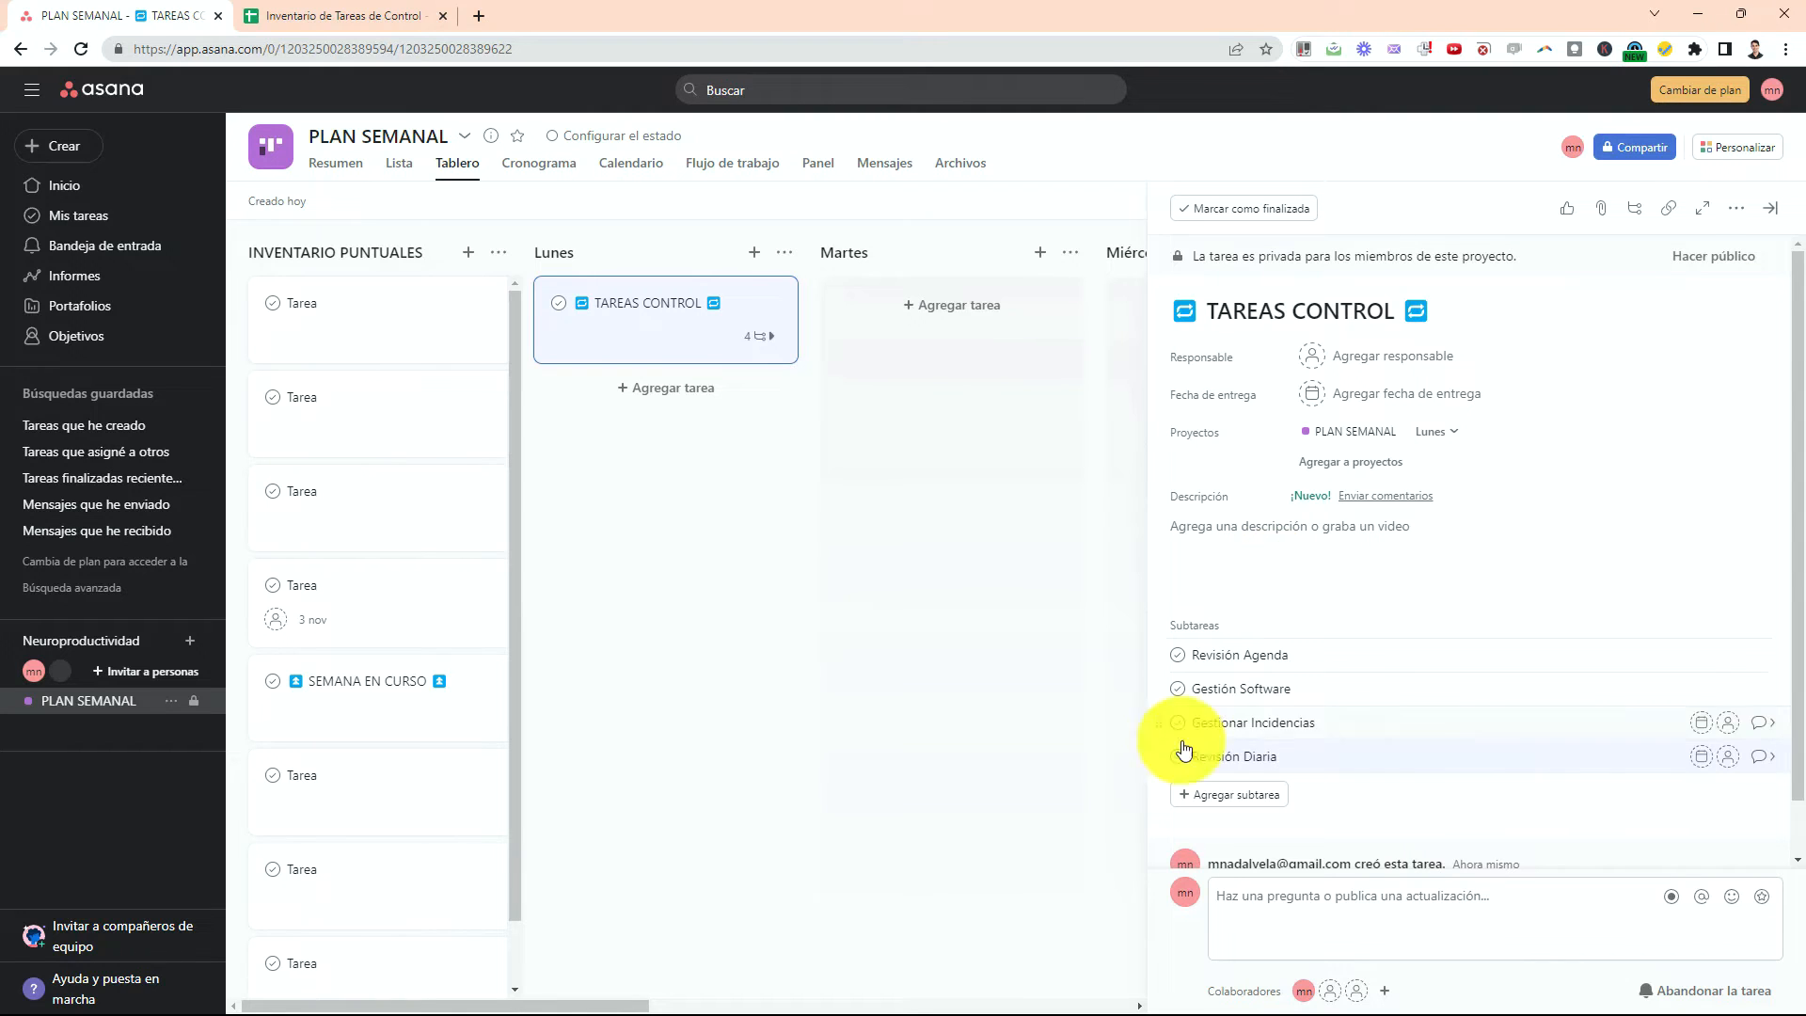
click(1474, 587)
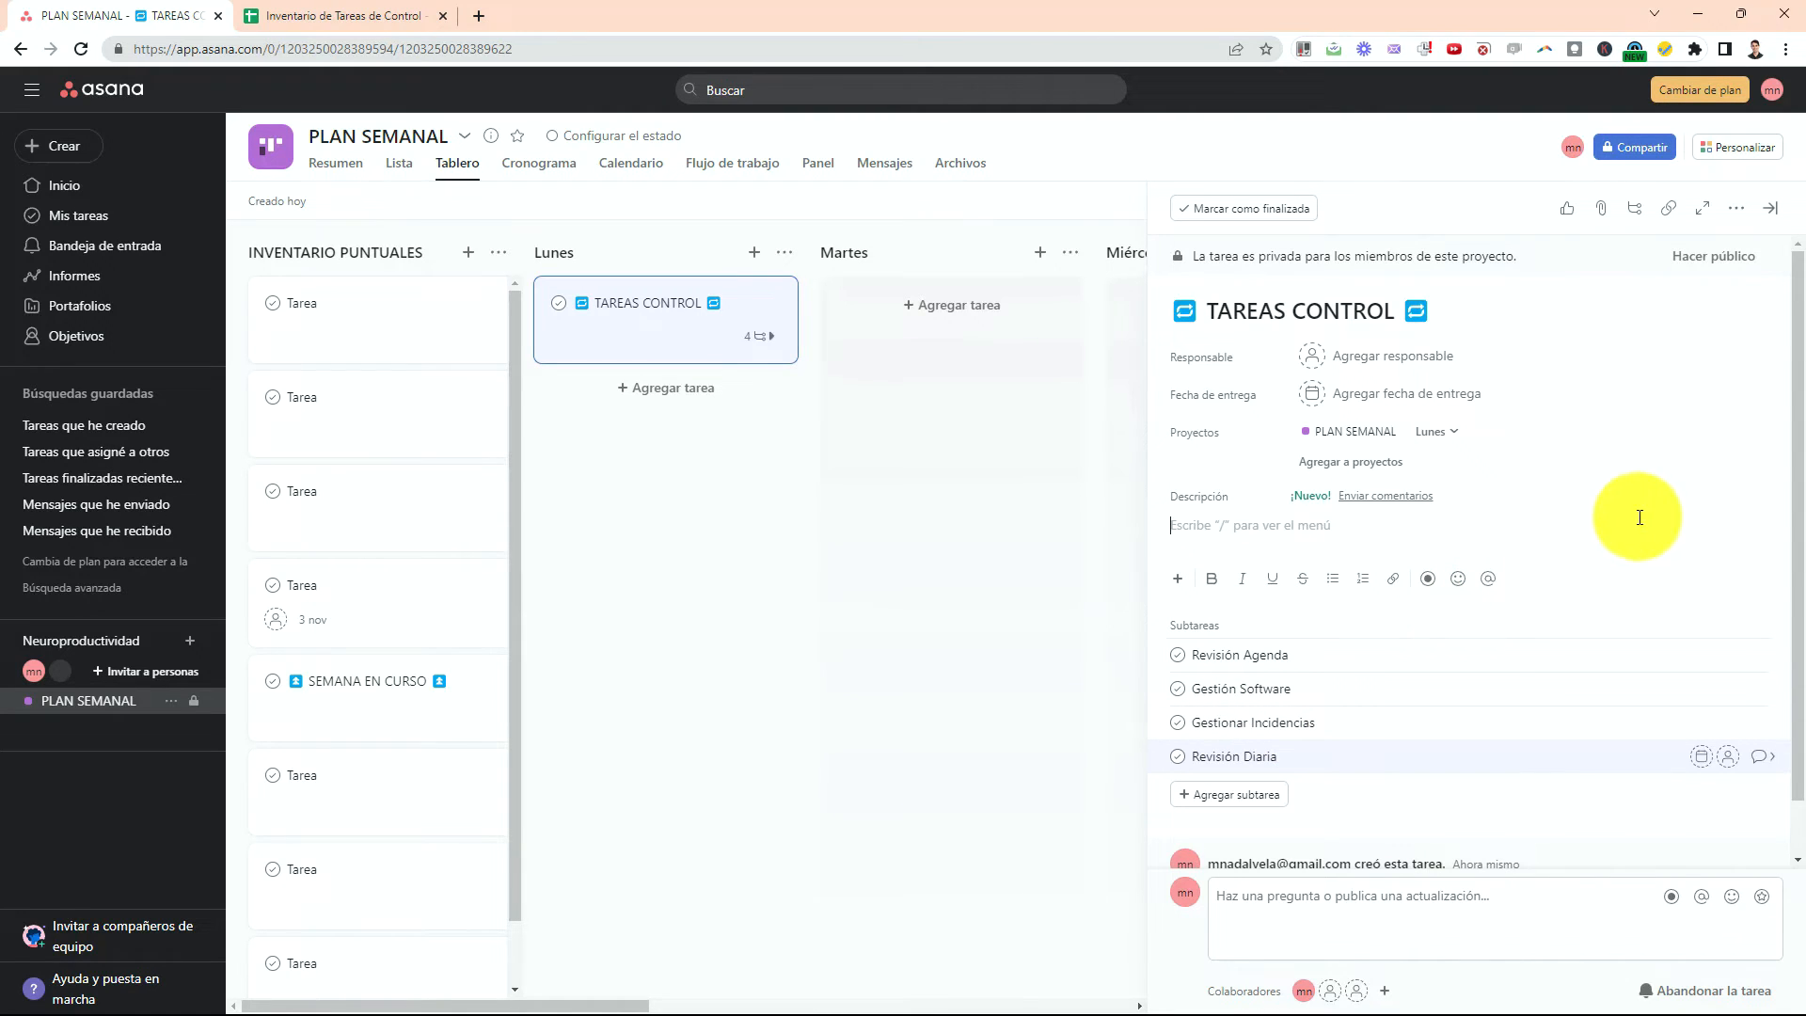
Mark the subtasks Revisión Agenda, Gestión Software and Gestionar Incidencias as complete, and reopen all three.
click(1177, 655)
click(1177, 689)
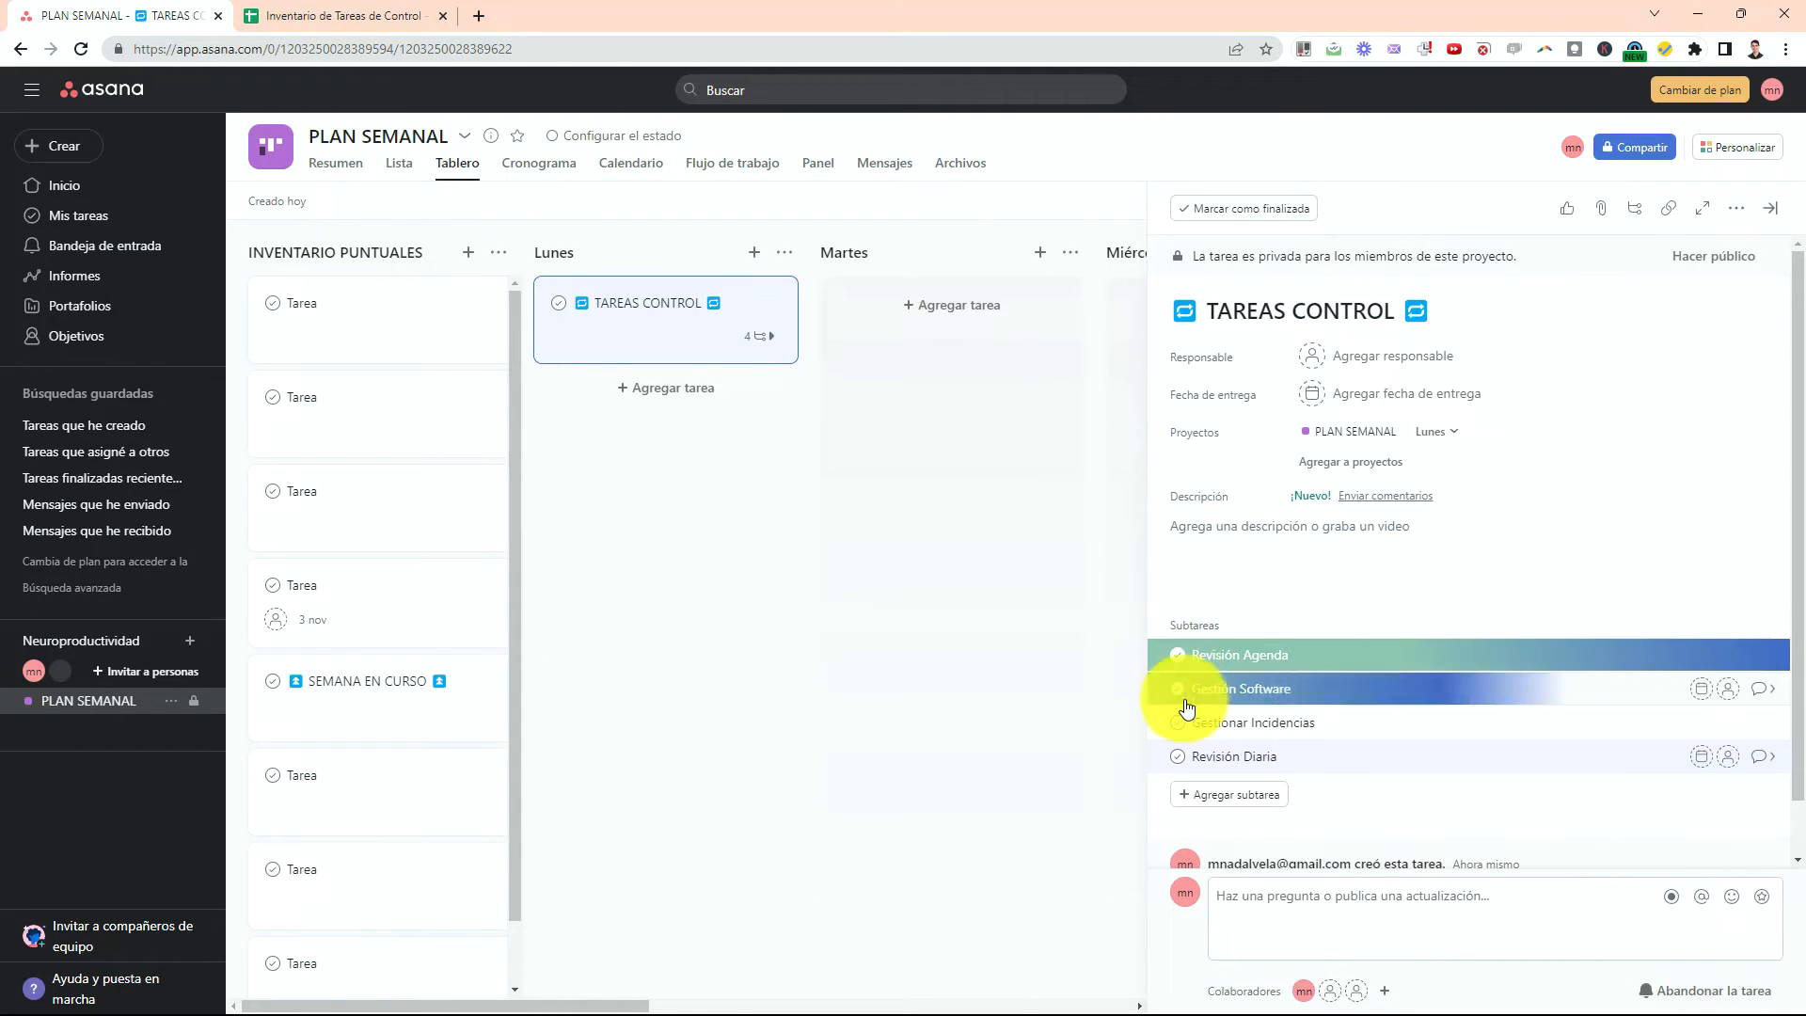
click(1178, 722)
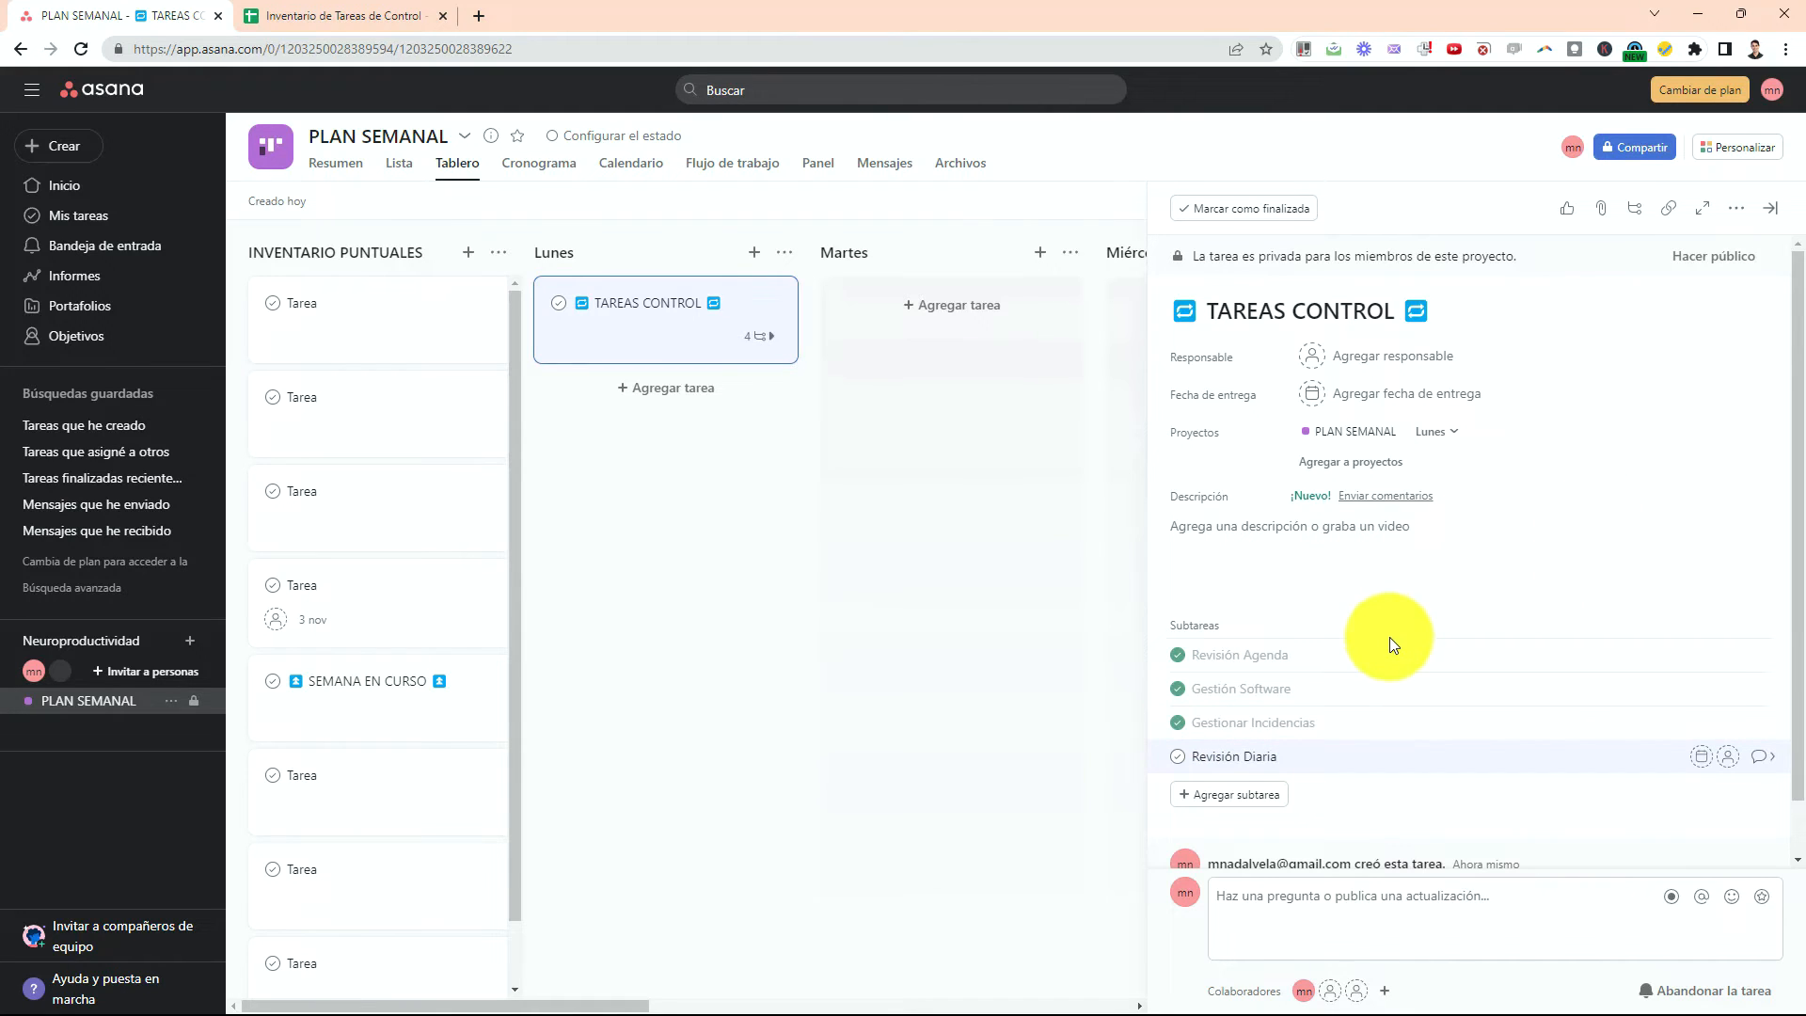
click(1177, 724)
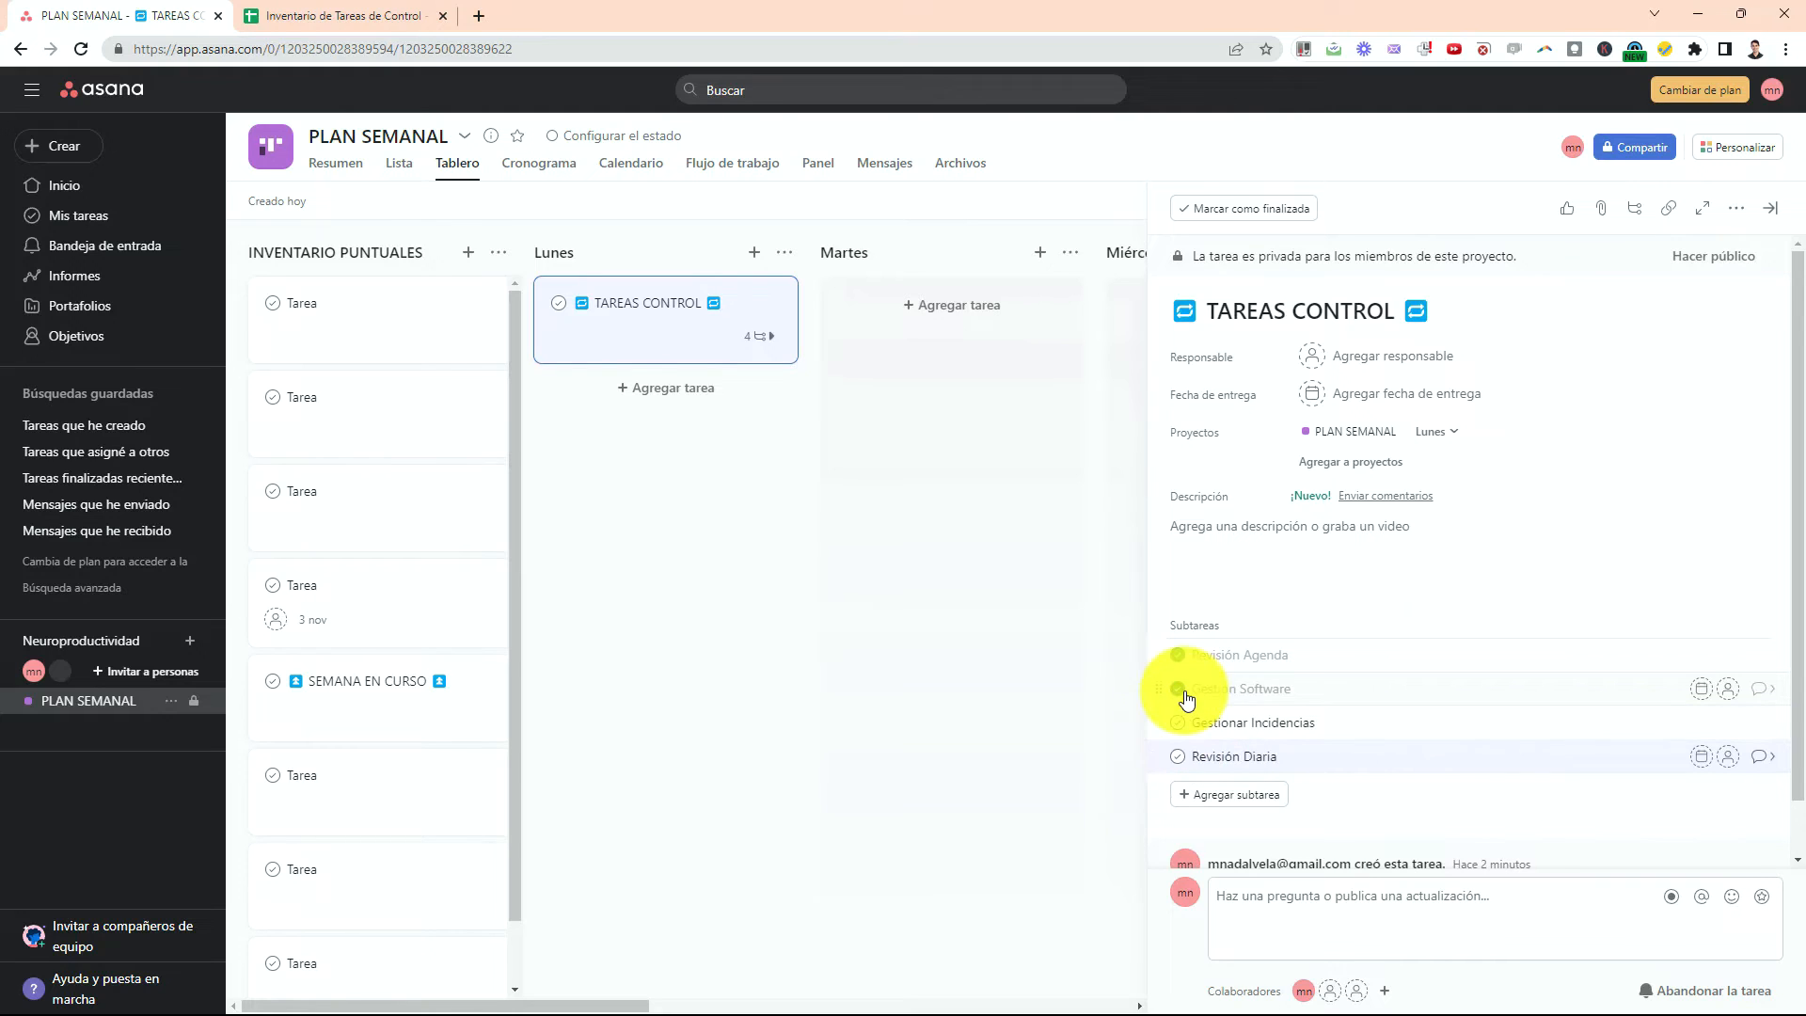
click(1178, 690)
click(1180, 659)
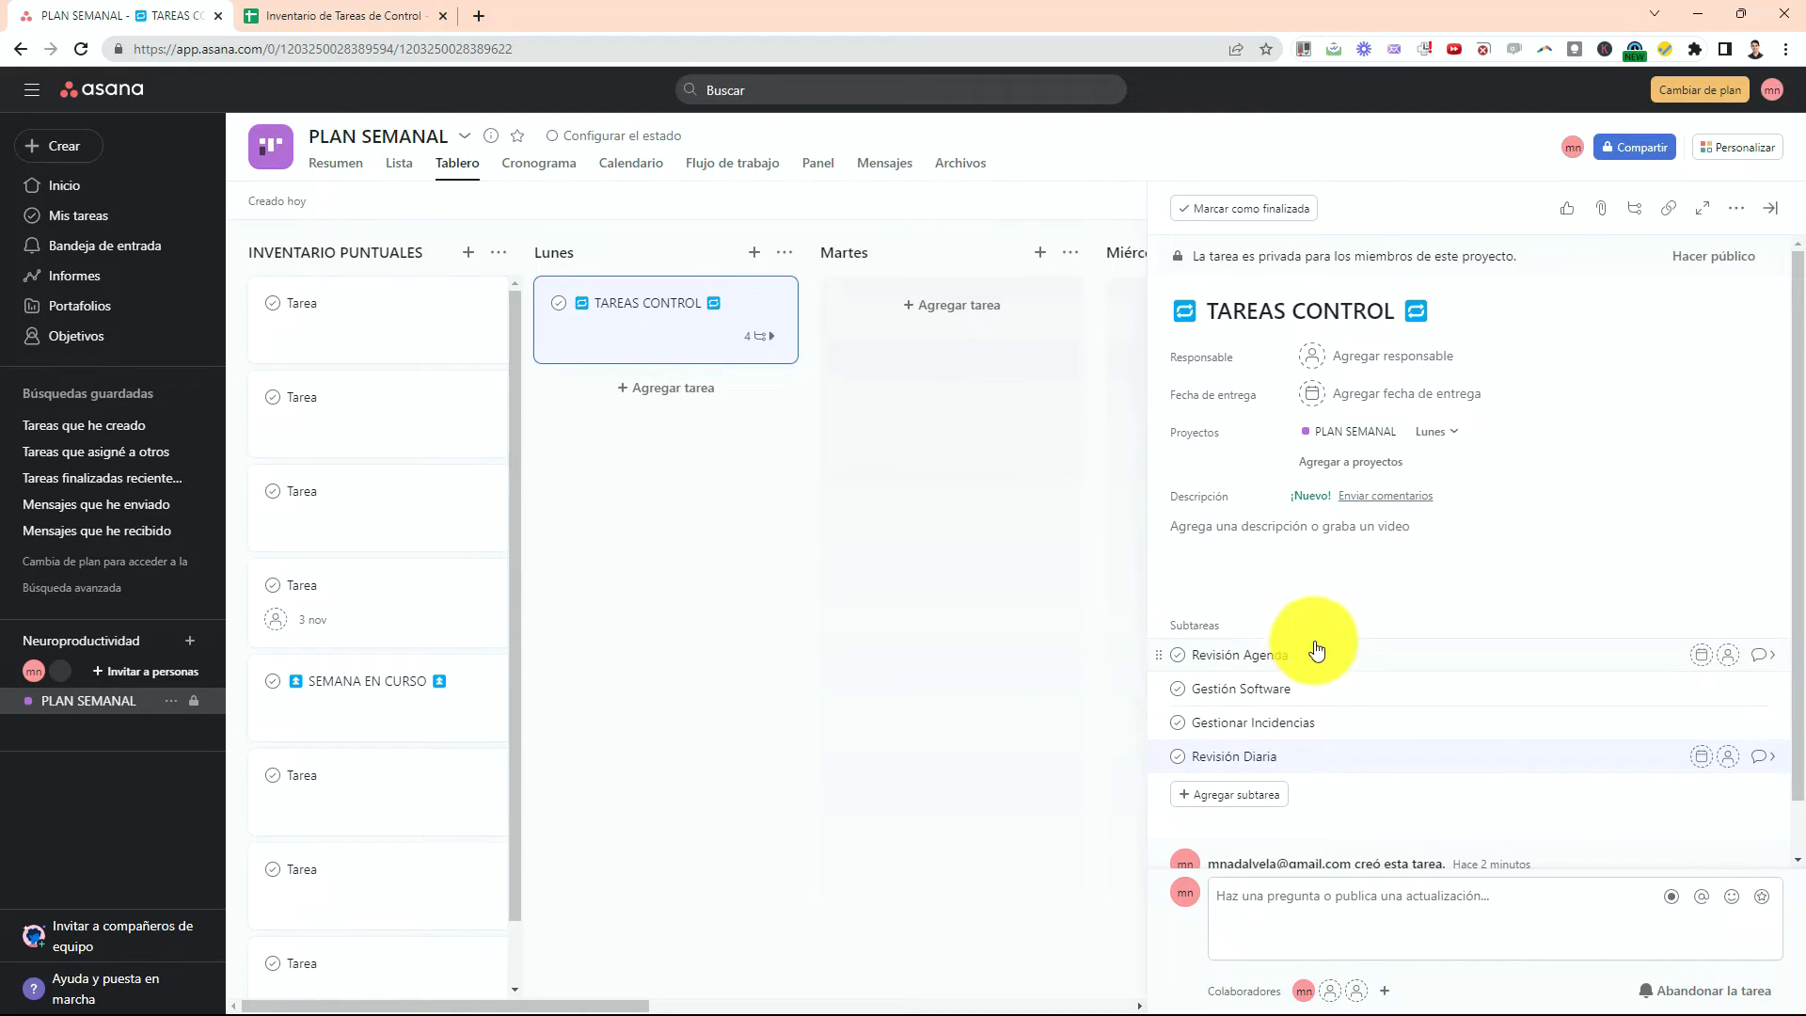
Close the details of TAREAS CONTROL and expand its subtasks on the Lunes card.
click(804, 380)
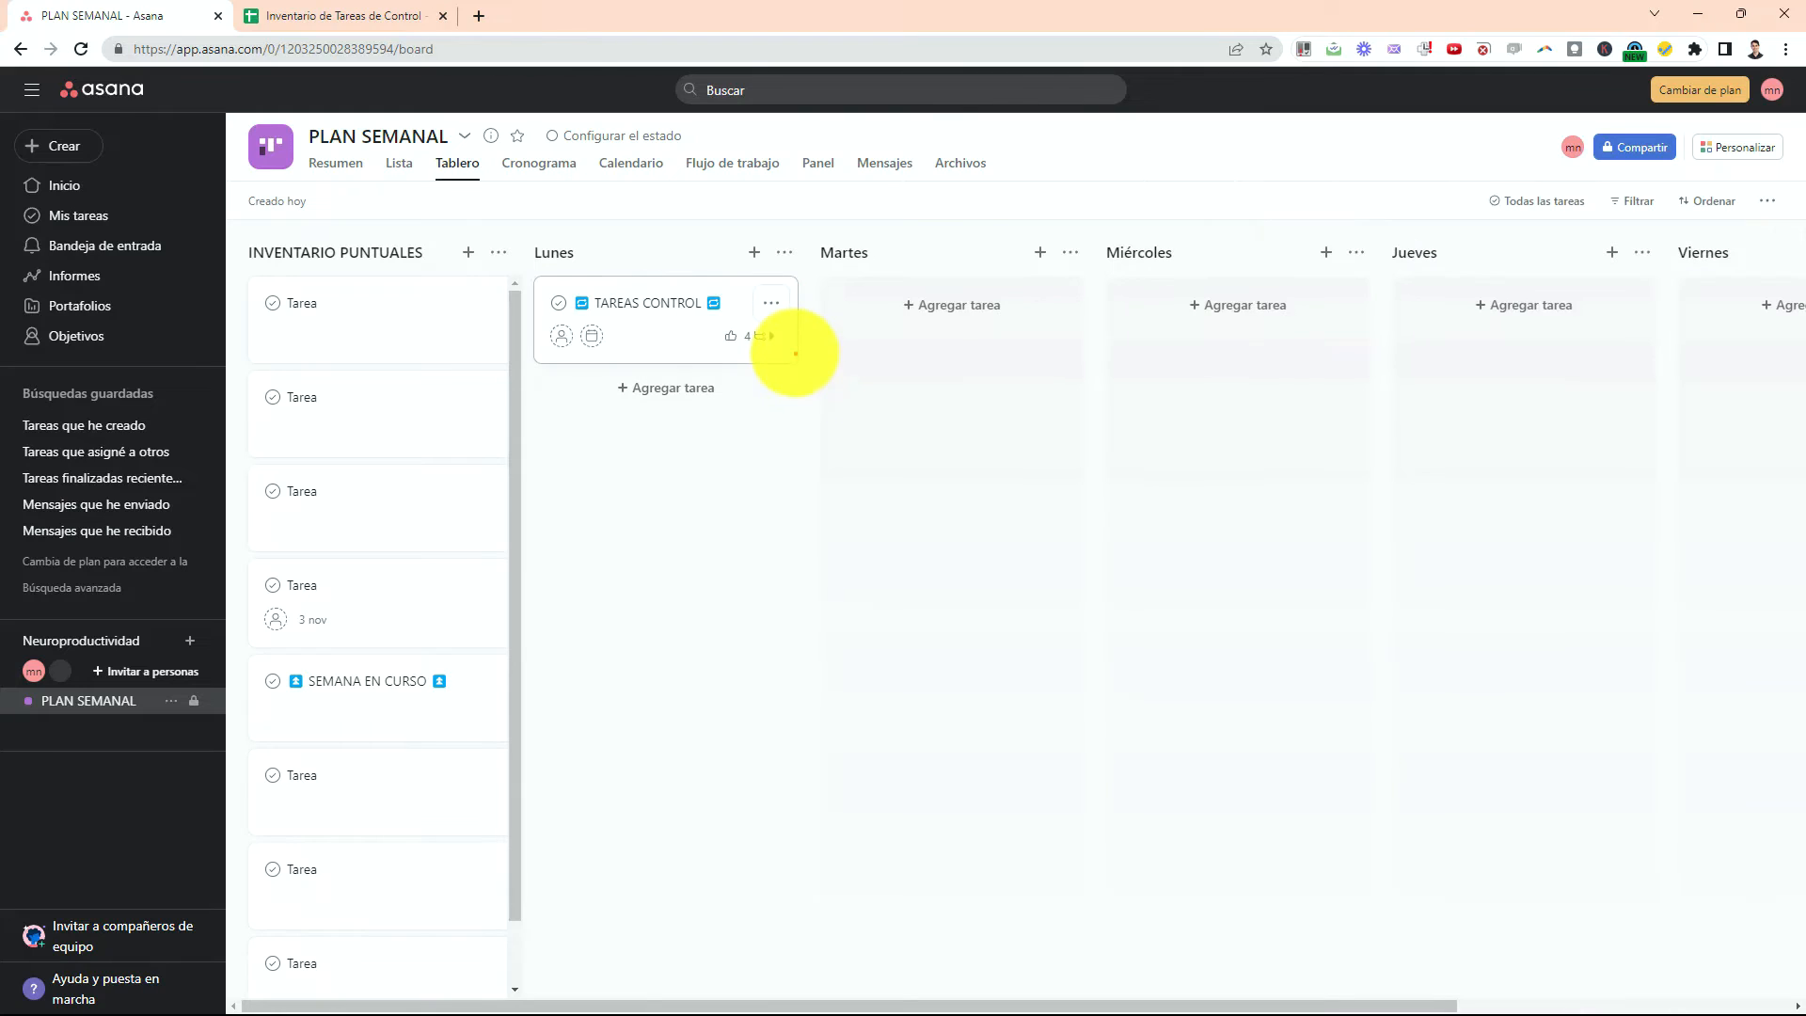
mouse_move(795, 348)
mouse_down()
mouse_move(741, 319)
mouse_move(763, 354)
mouse_up()
key(Escape)
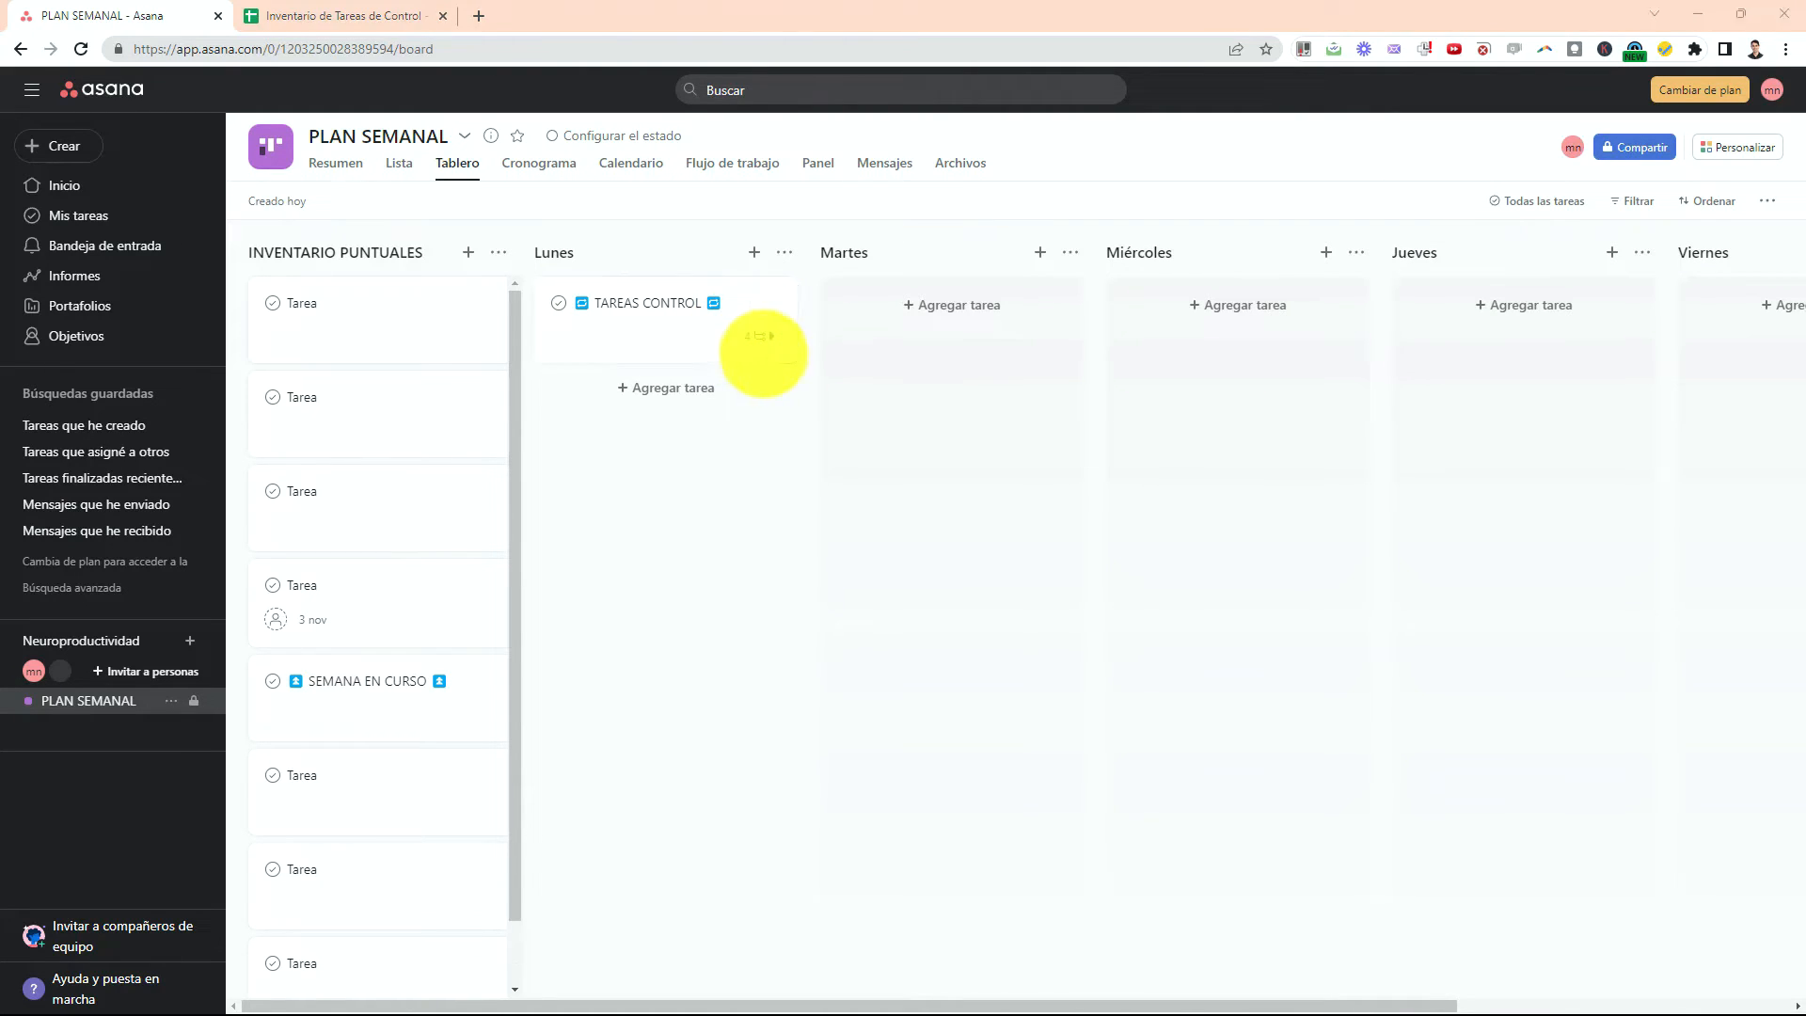
click(764, 346)
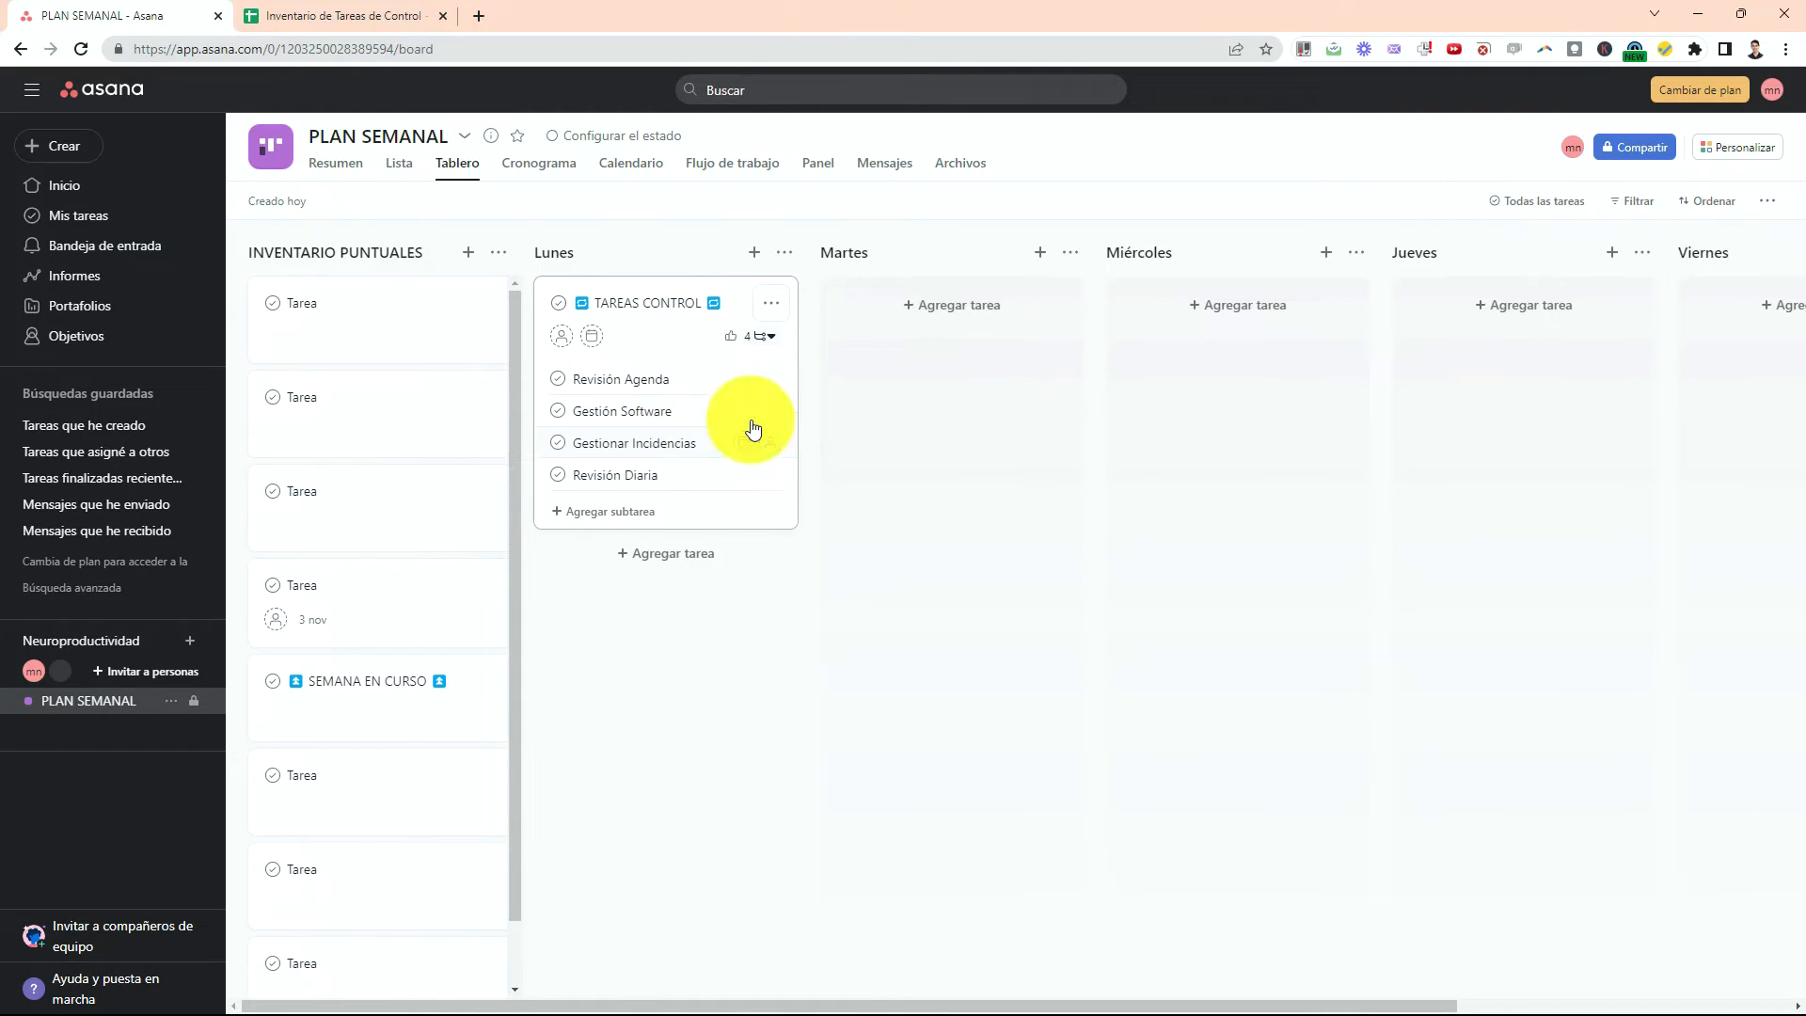
Duplicate the Lunes task with its subtasks as "🔄 TAREAS CONTROL 🔄", without the "Duplicado de" prefix, and move the copy to Martes.
click(771, 310)
mouse_move(806, 379)
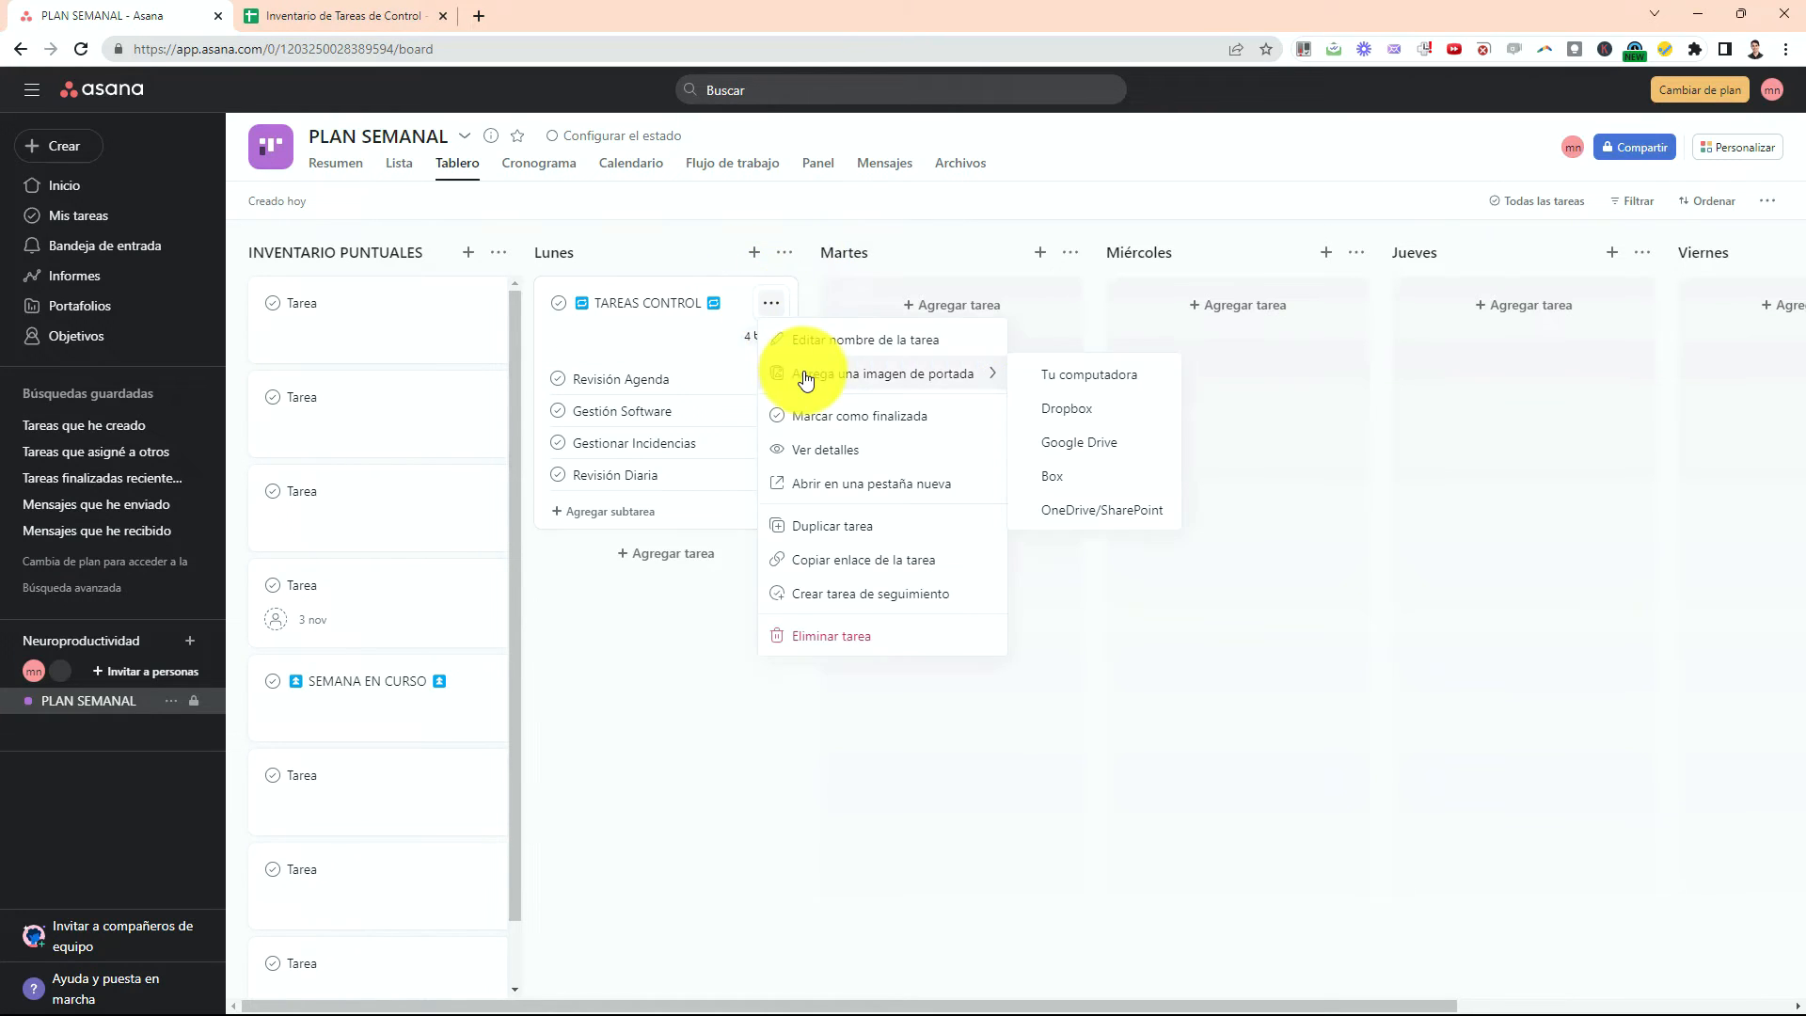
click(828, 529)
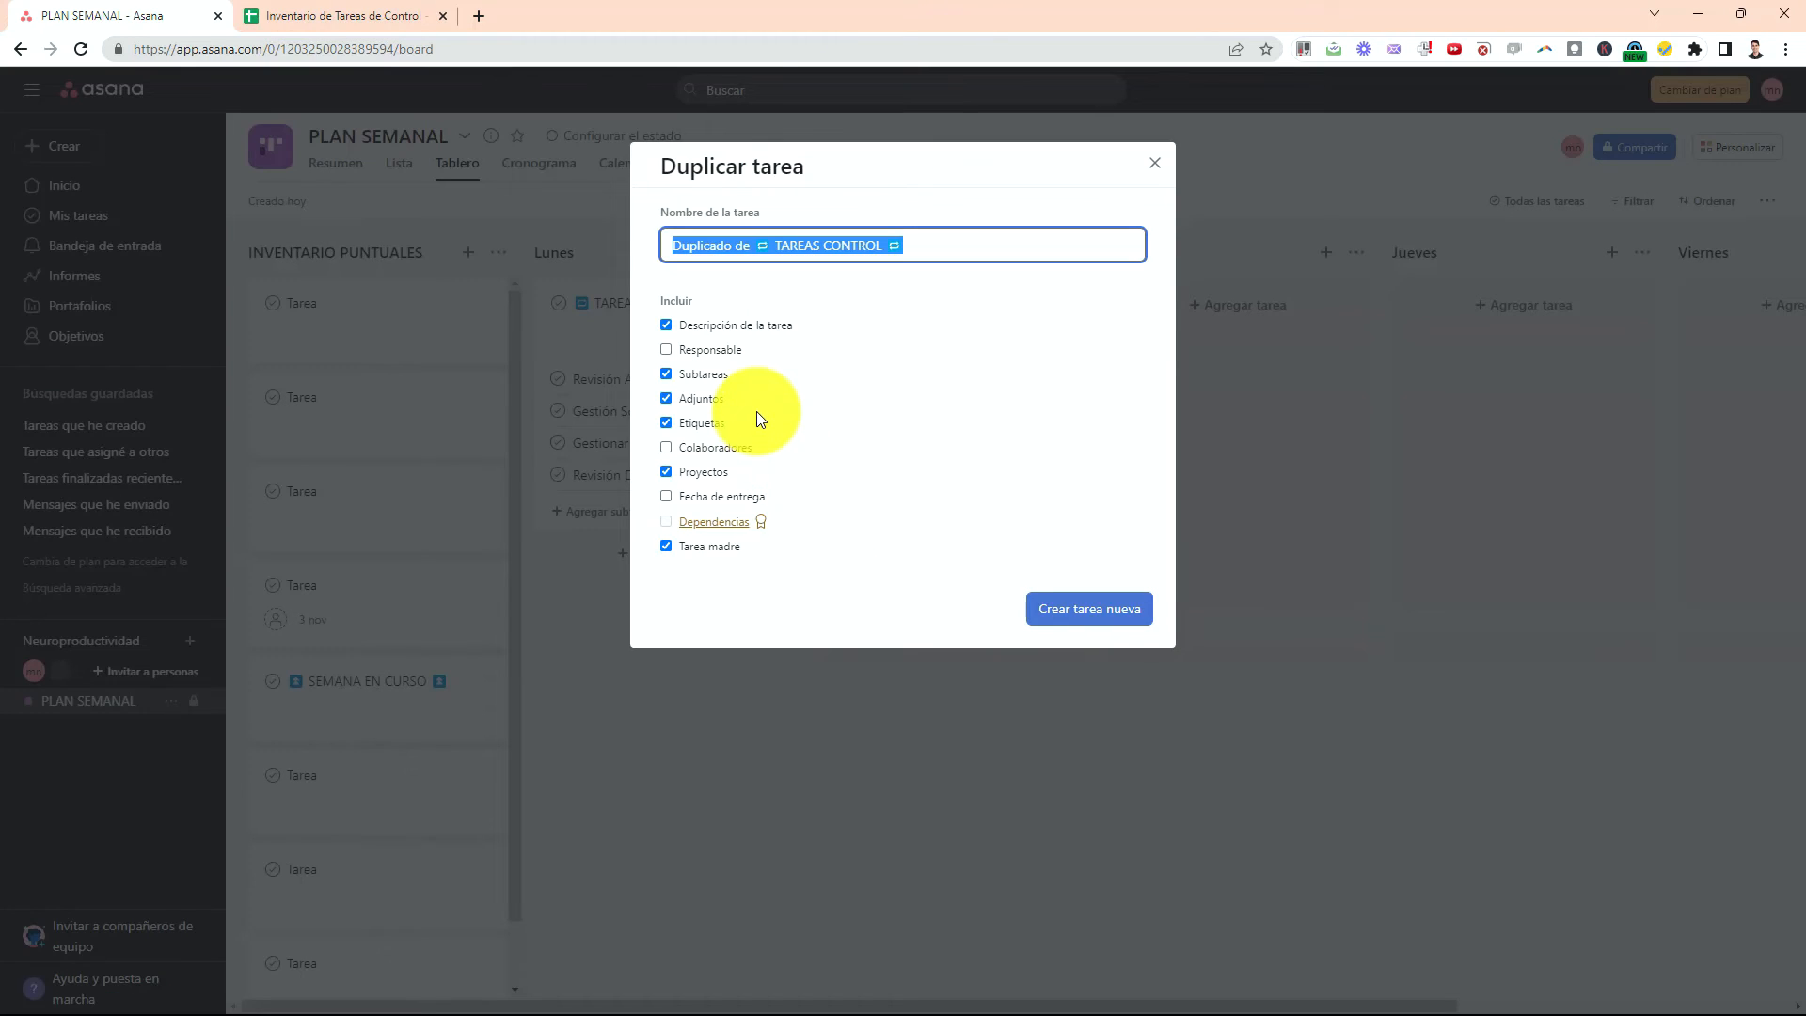
click(755, 247)
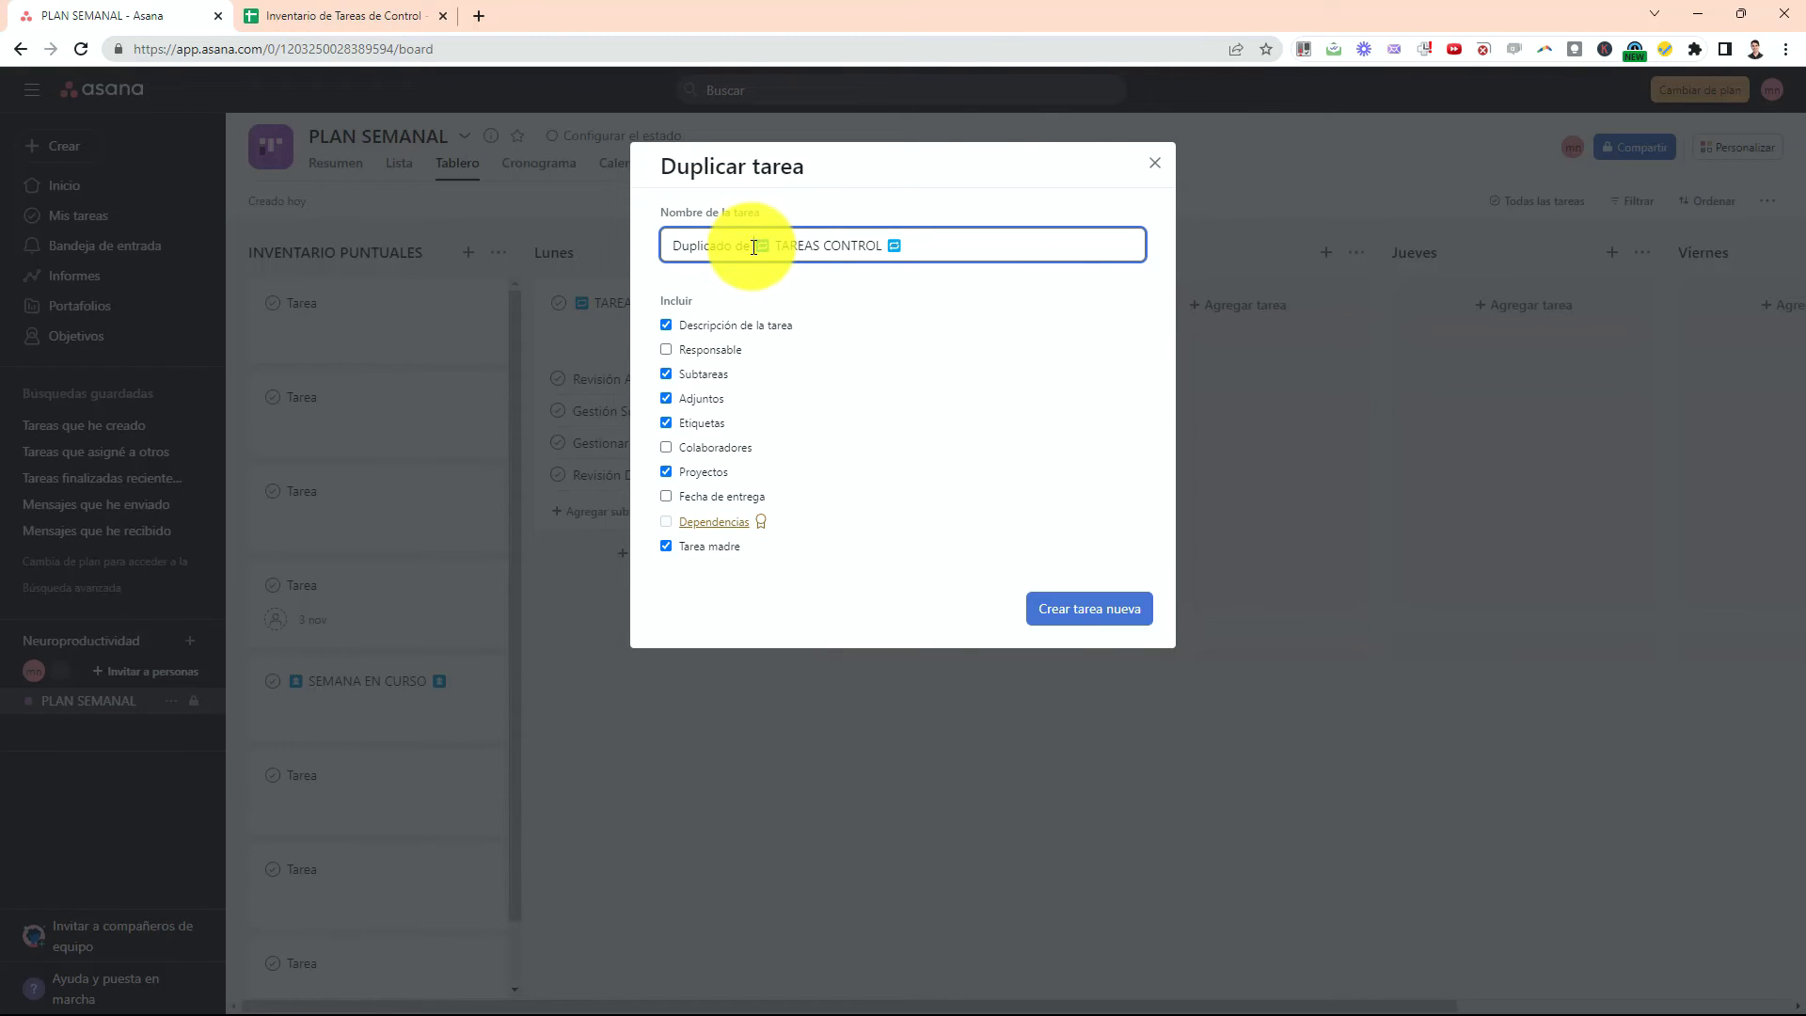
drag(753, 246, 542, 235)
key(BackSpace)
click(1091, 608)
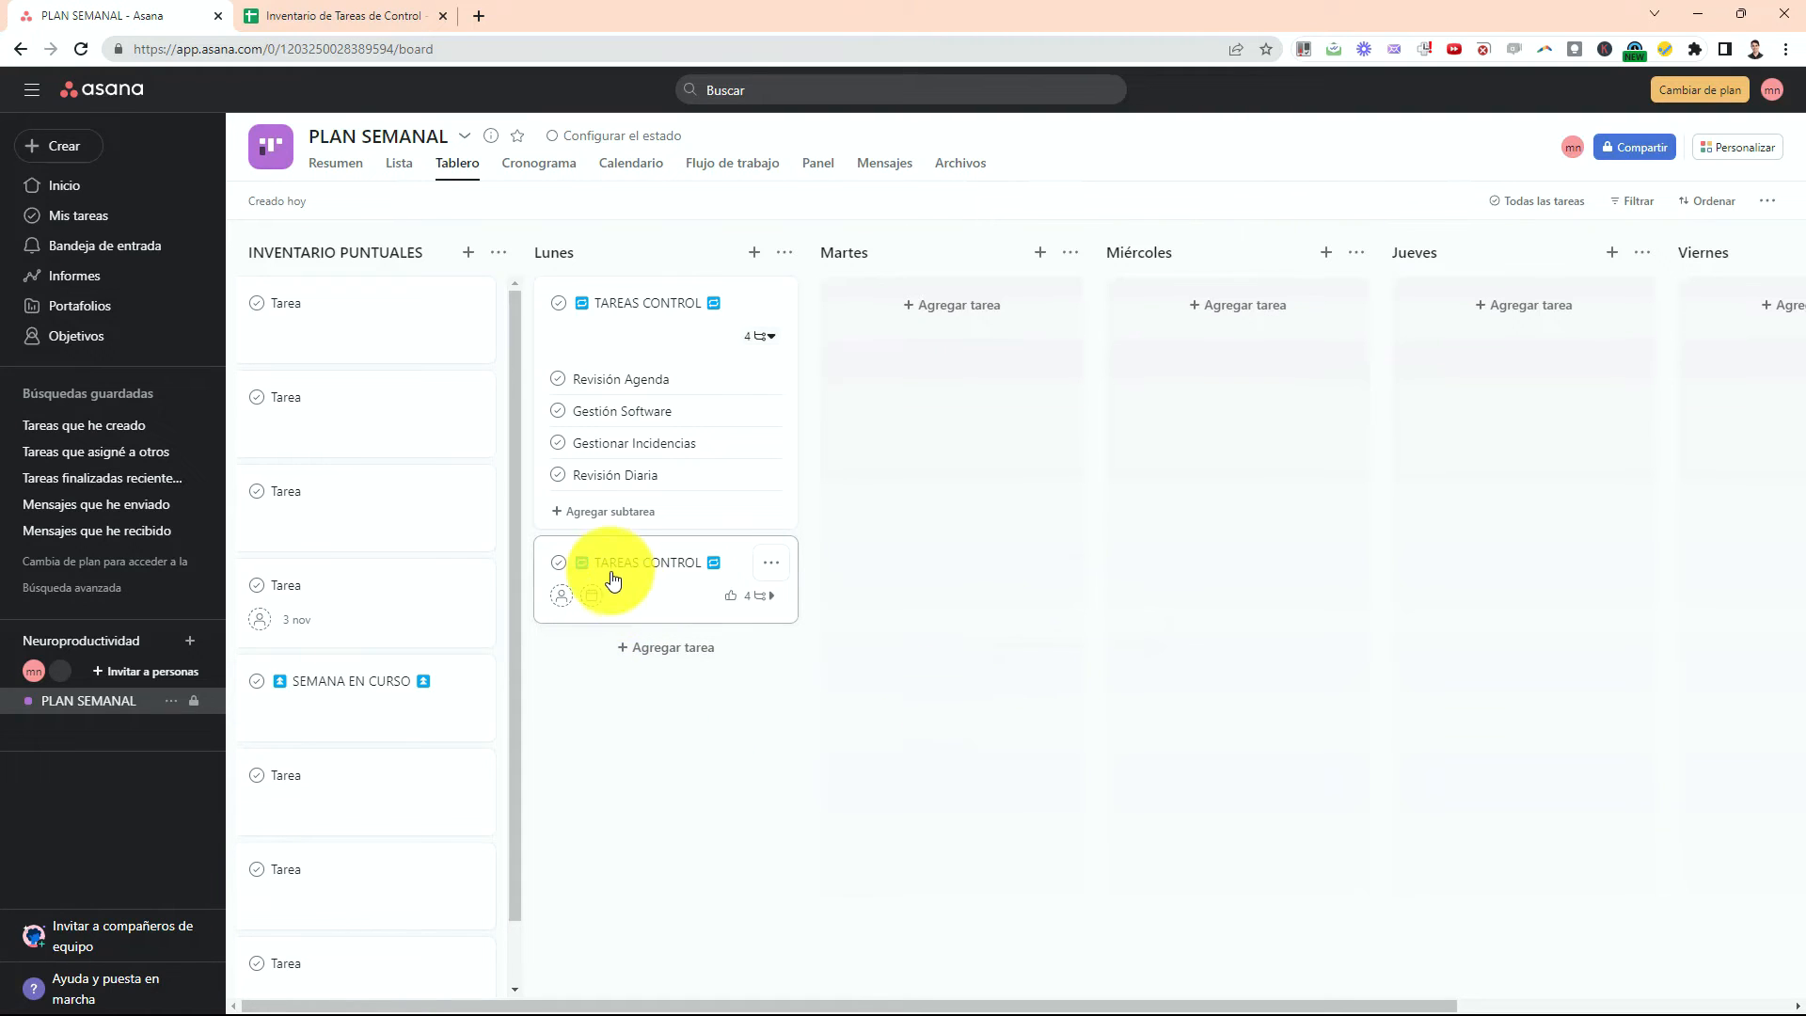
drag(613, 576, 956, 386)
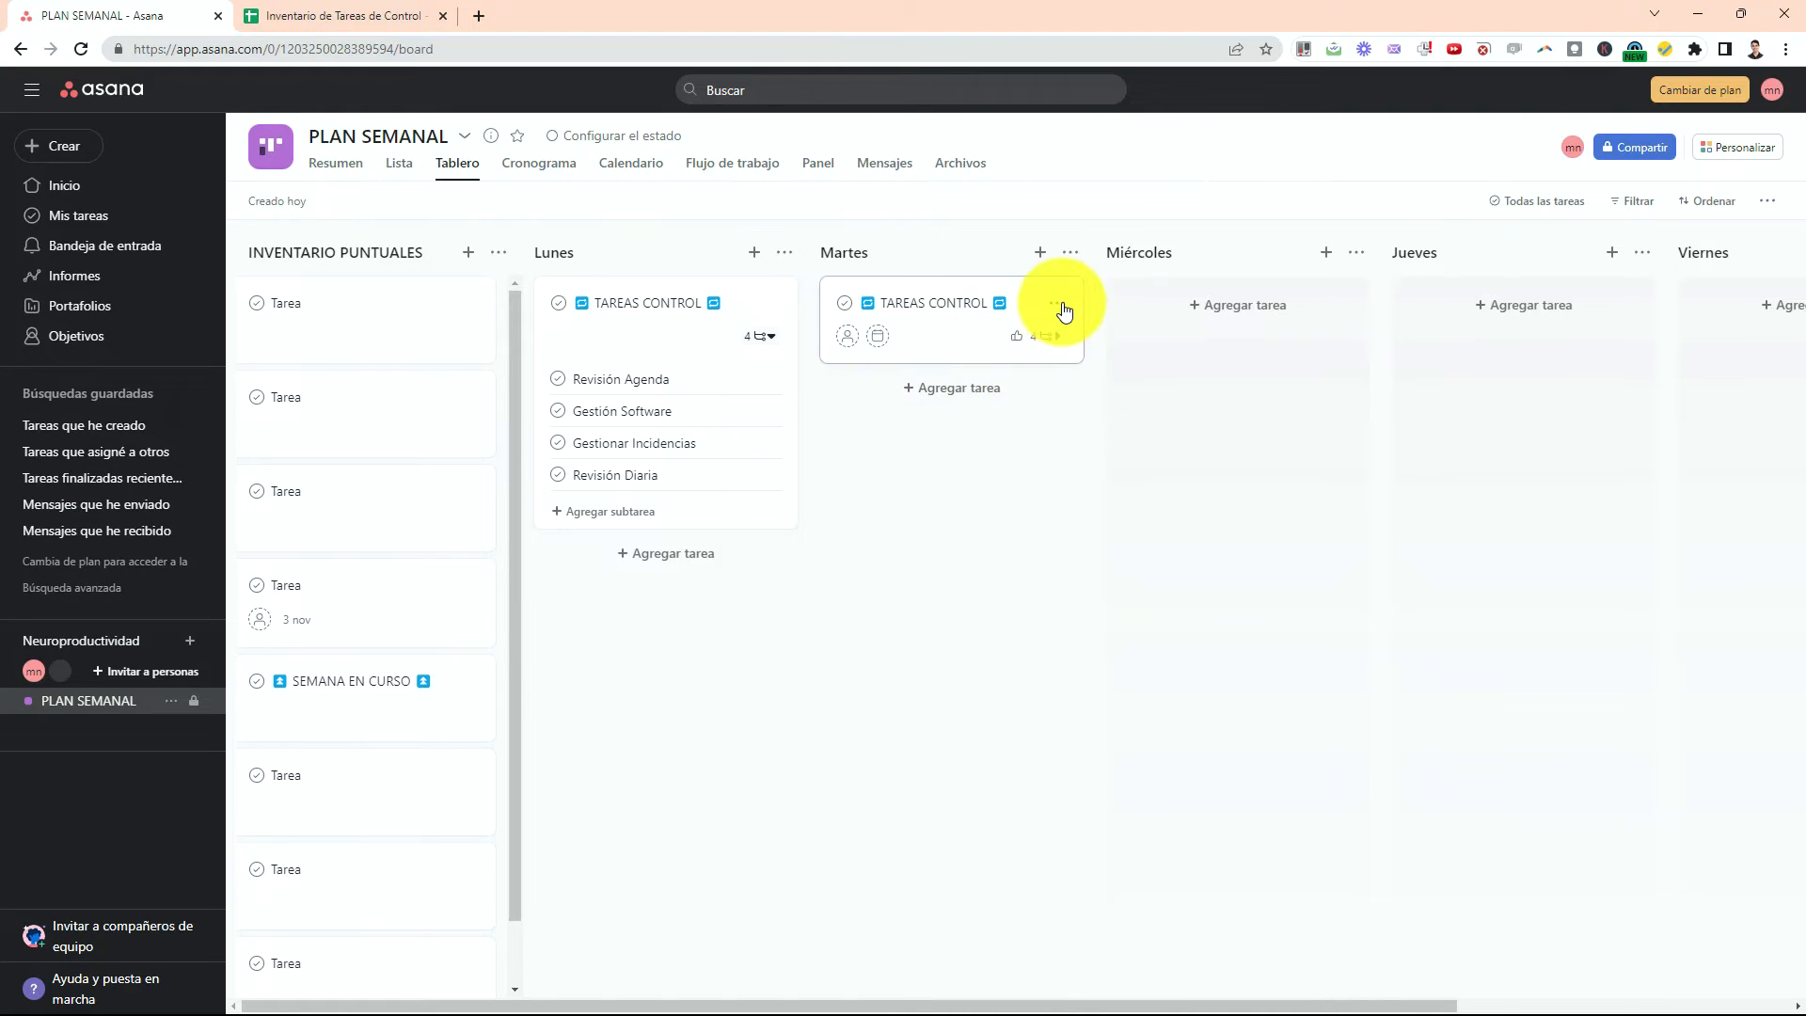
Duplicate the Martes task as "🔄 TAREAS CONTROL 🔄", including its subtasks, and move the copy to Miércoles.
click(1056, 305)
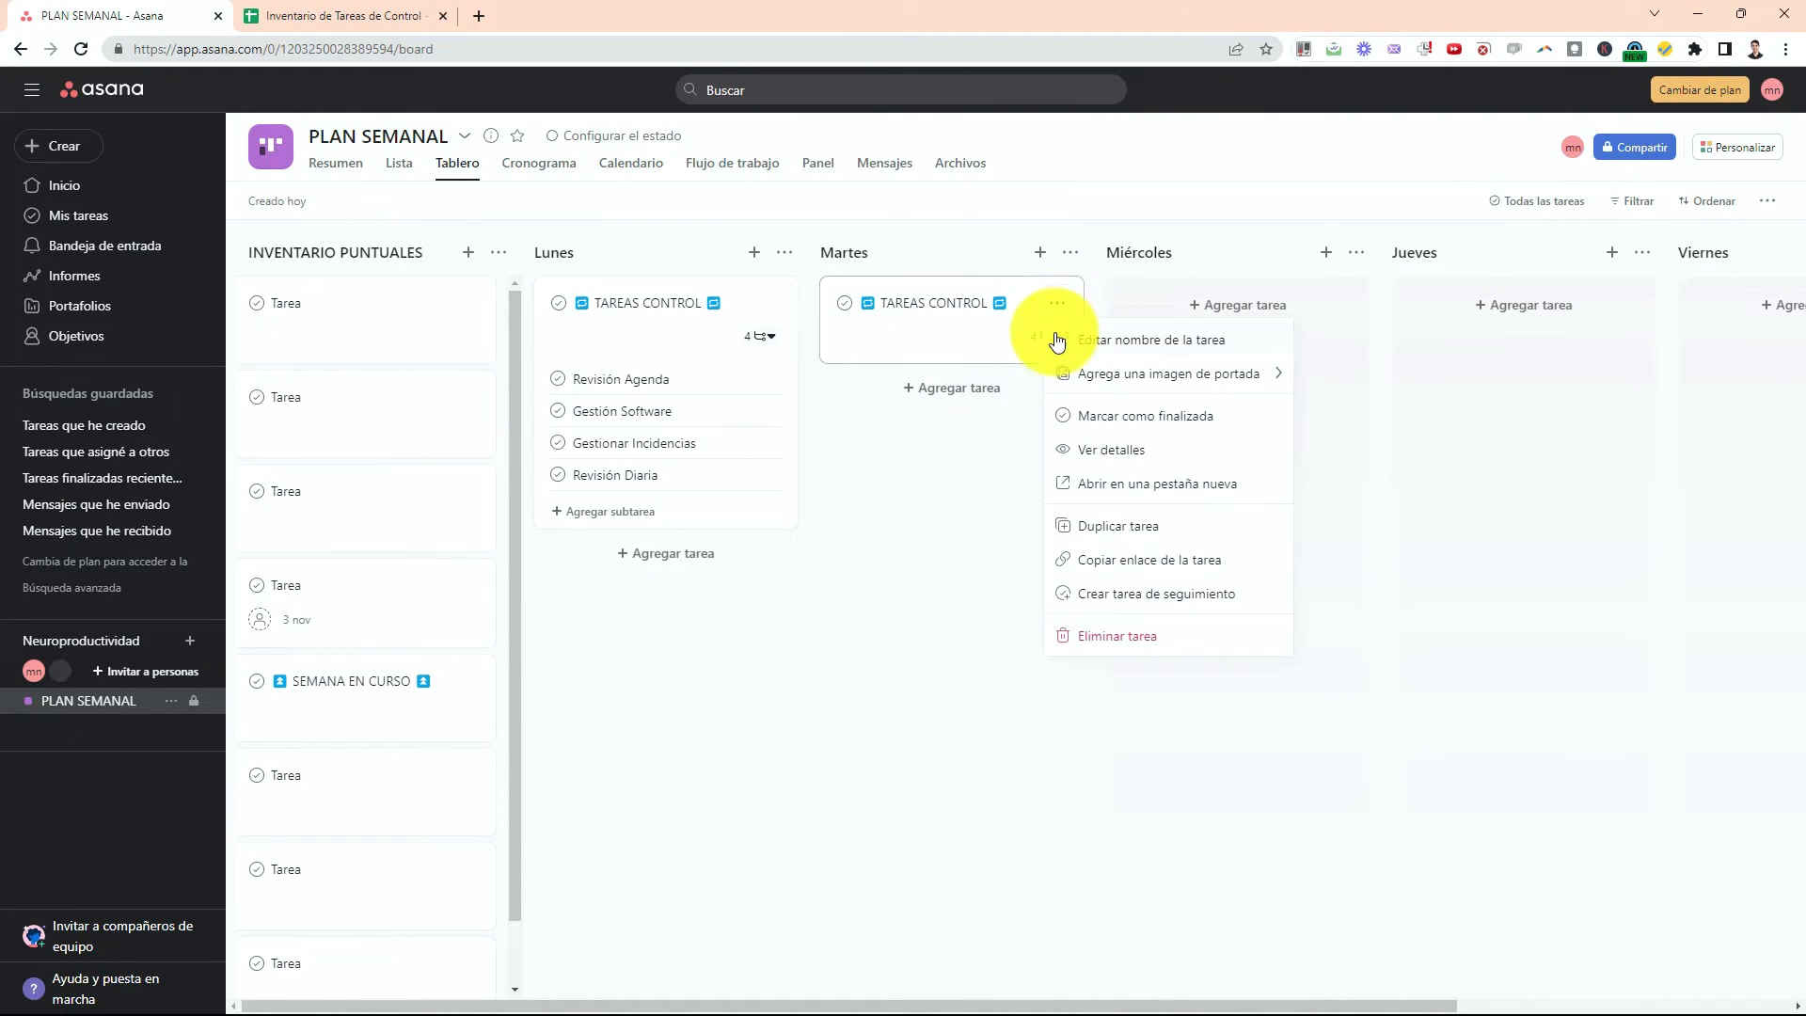
click(1110, 529)
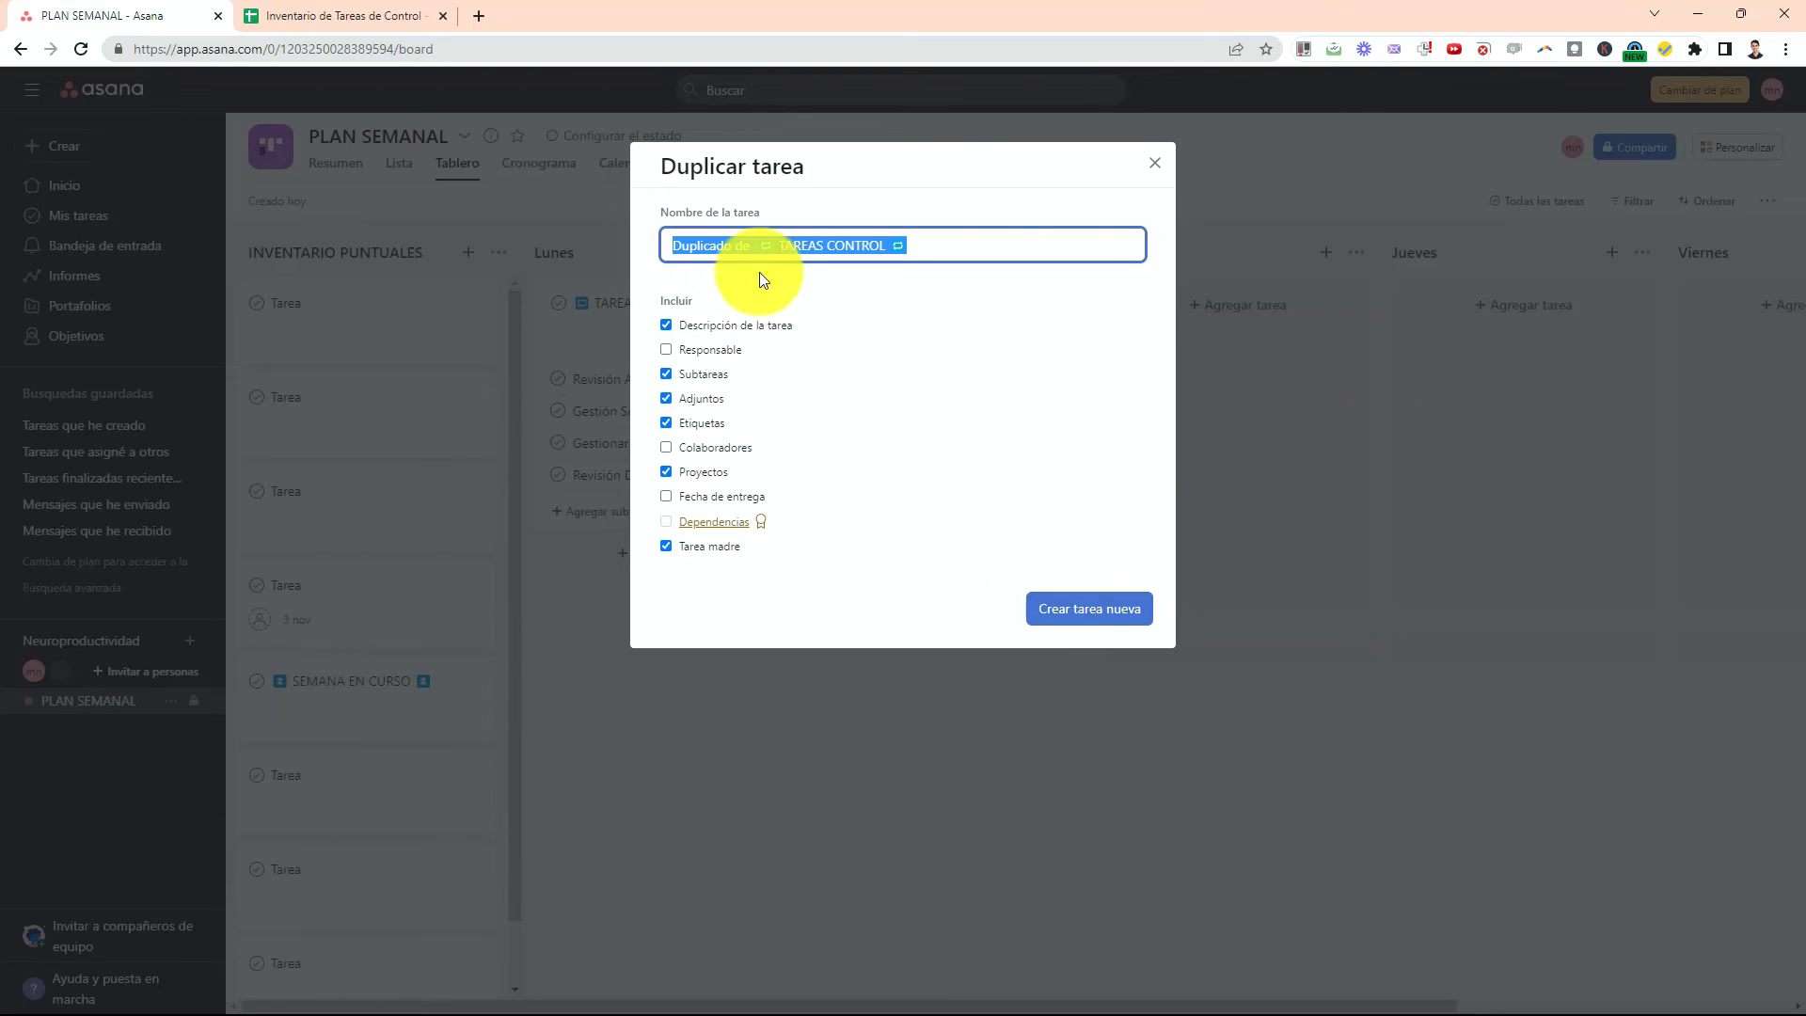
drag(758, 248, 602, 256)
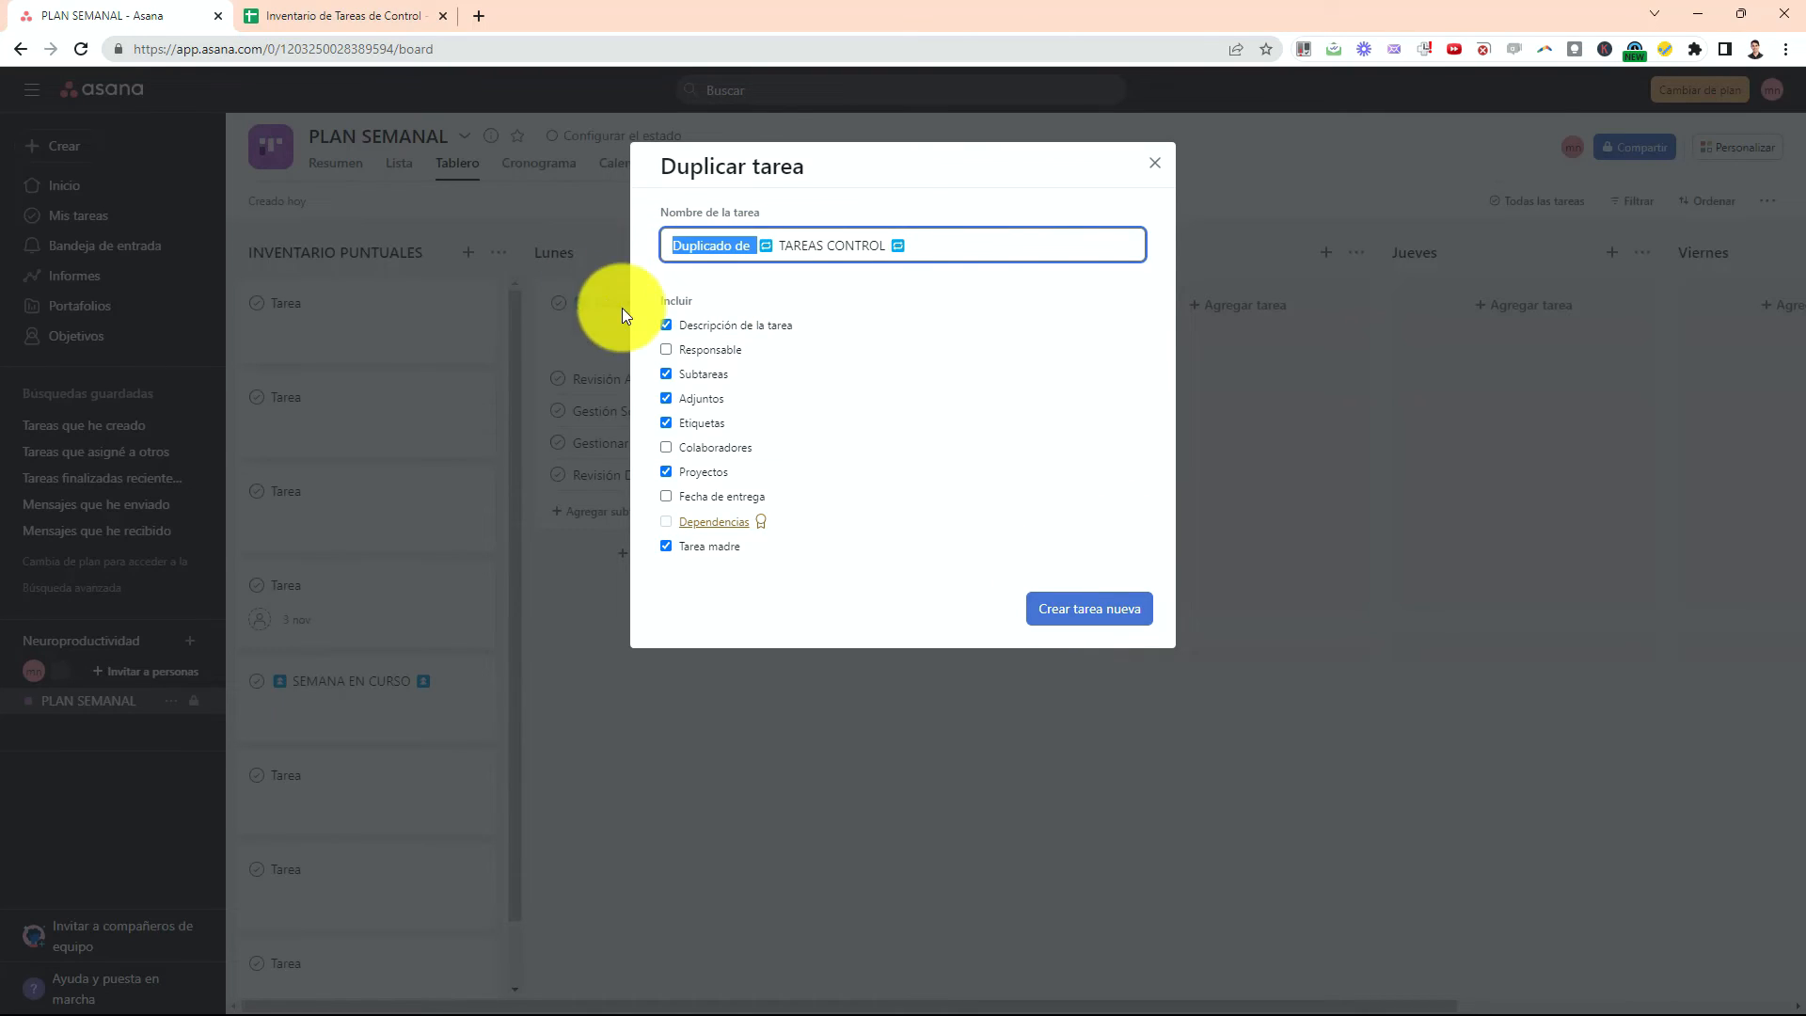
key(BackSpace)
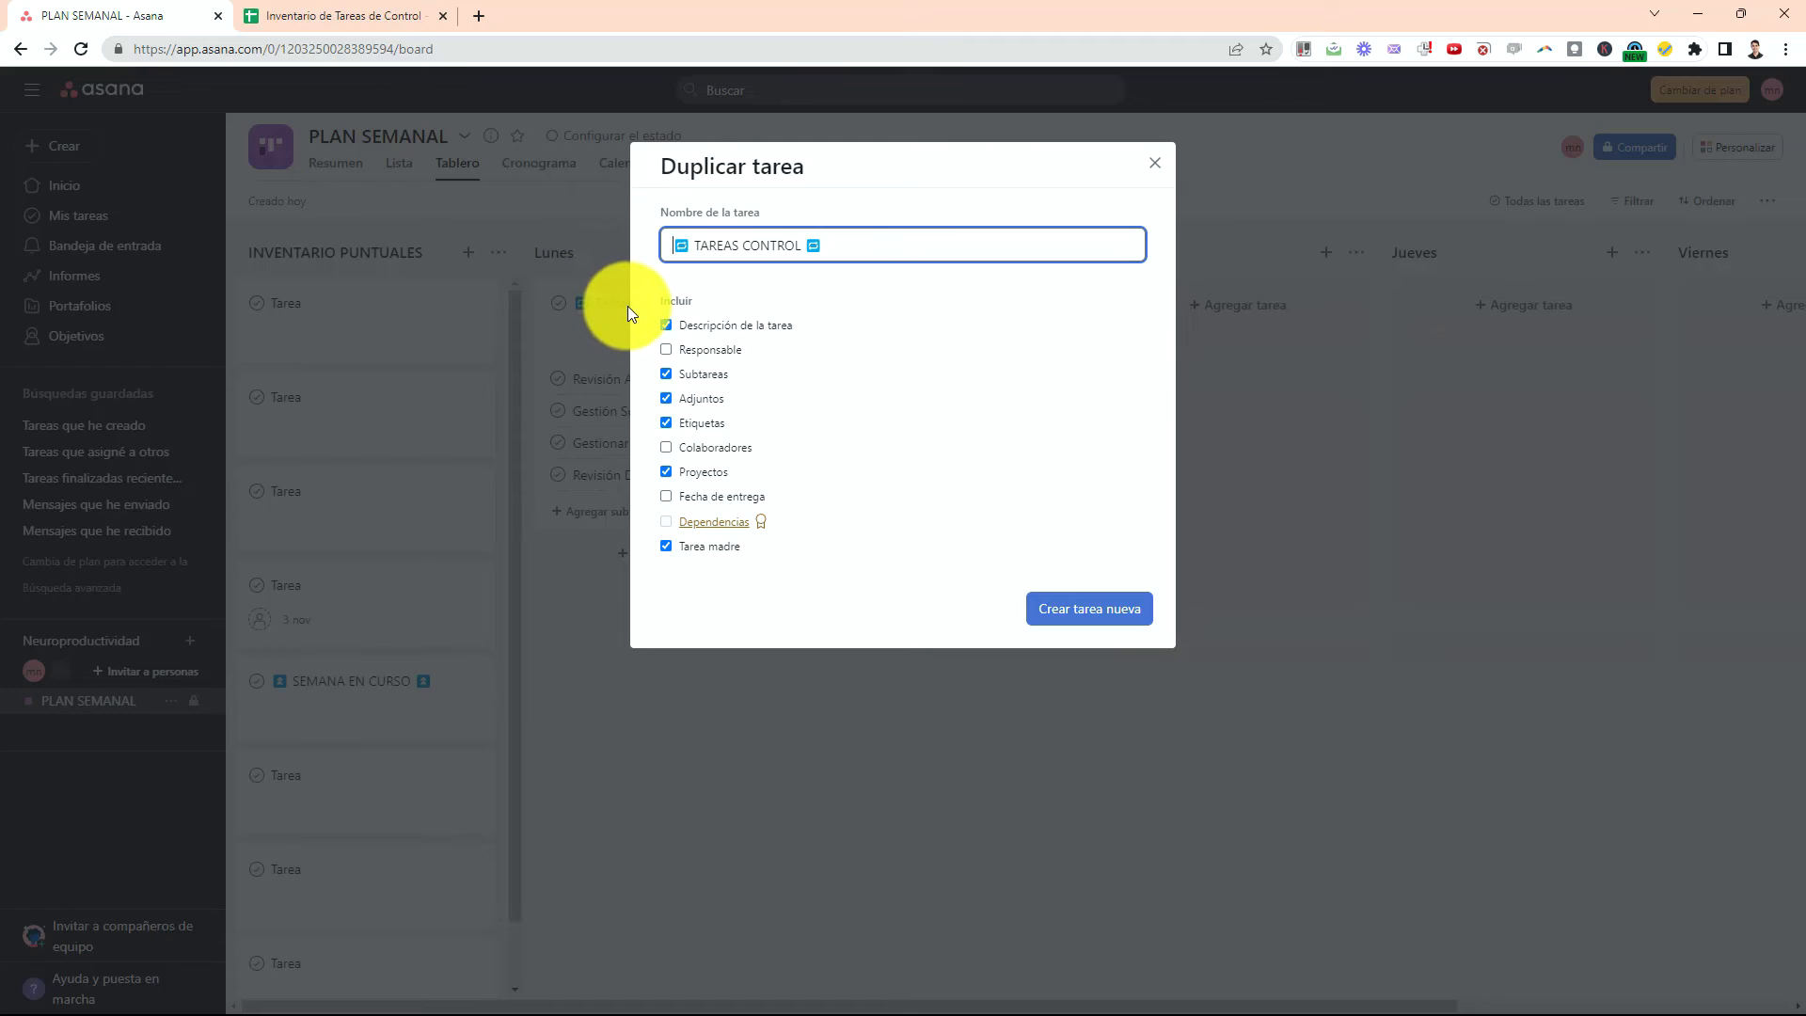
click(1093, 616)
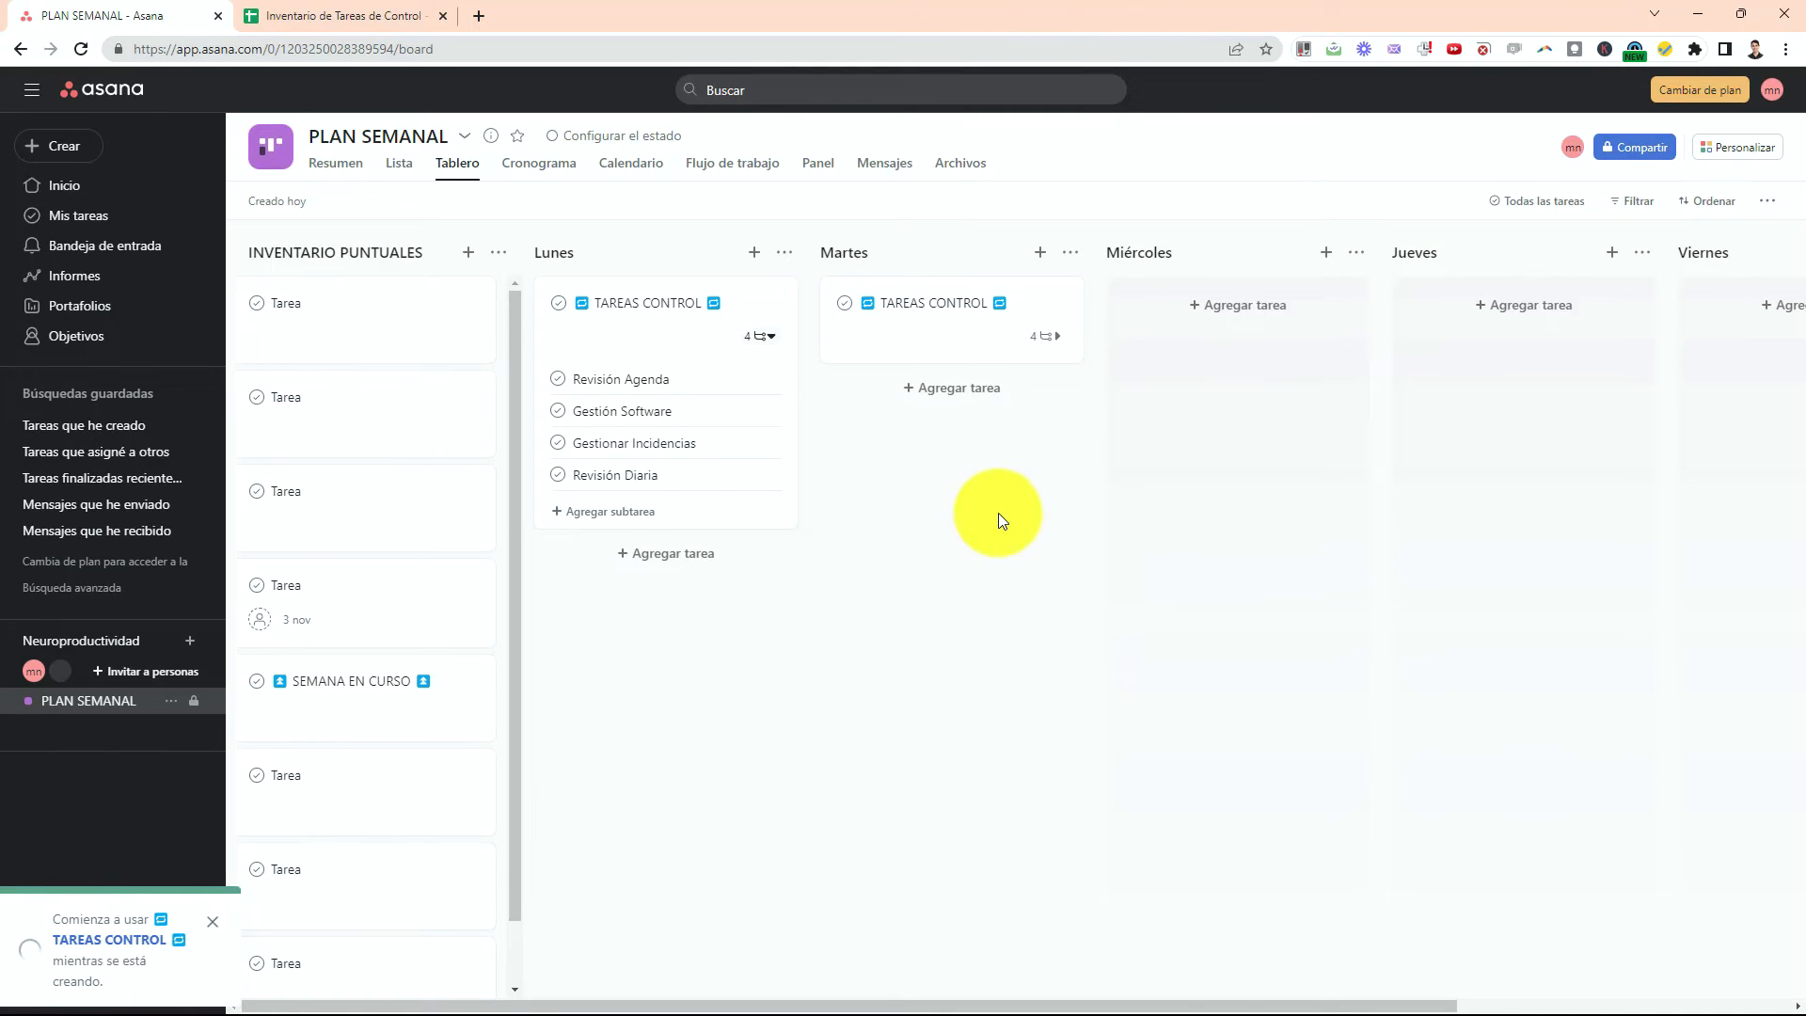
drag(1013, 437, 1250, 404)
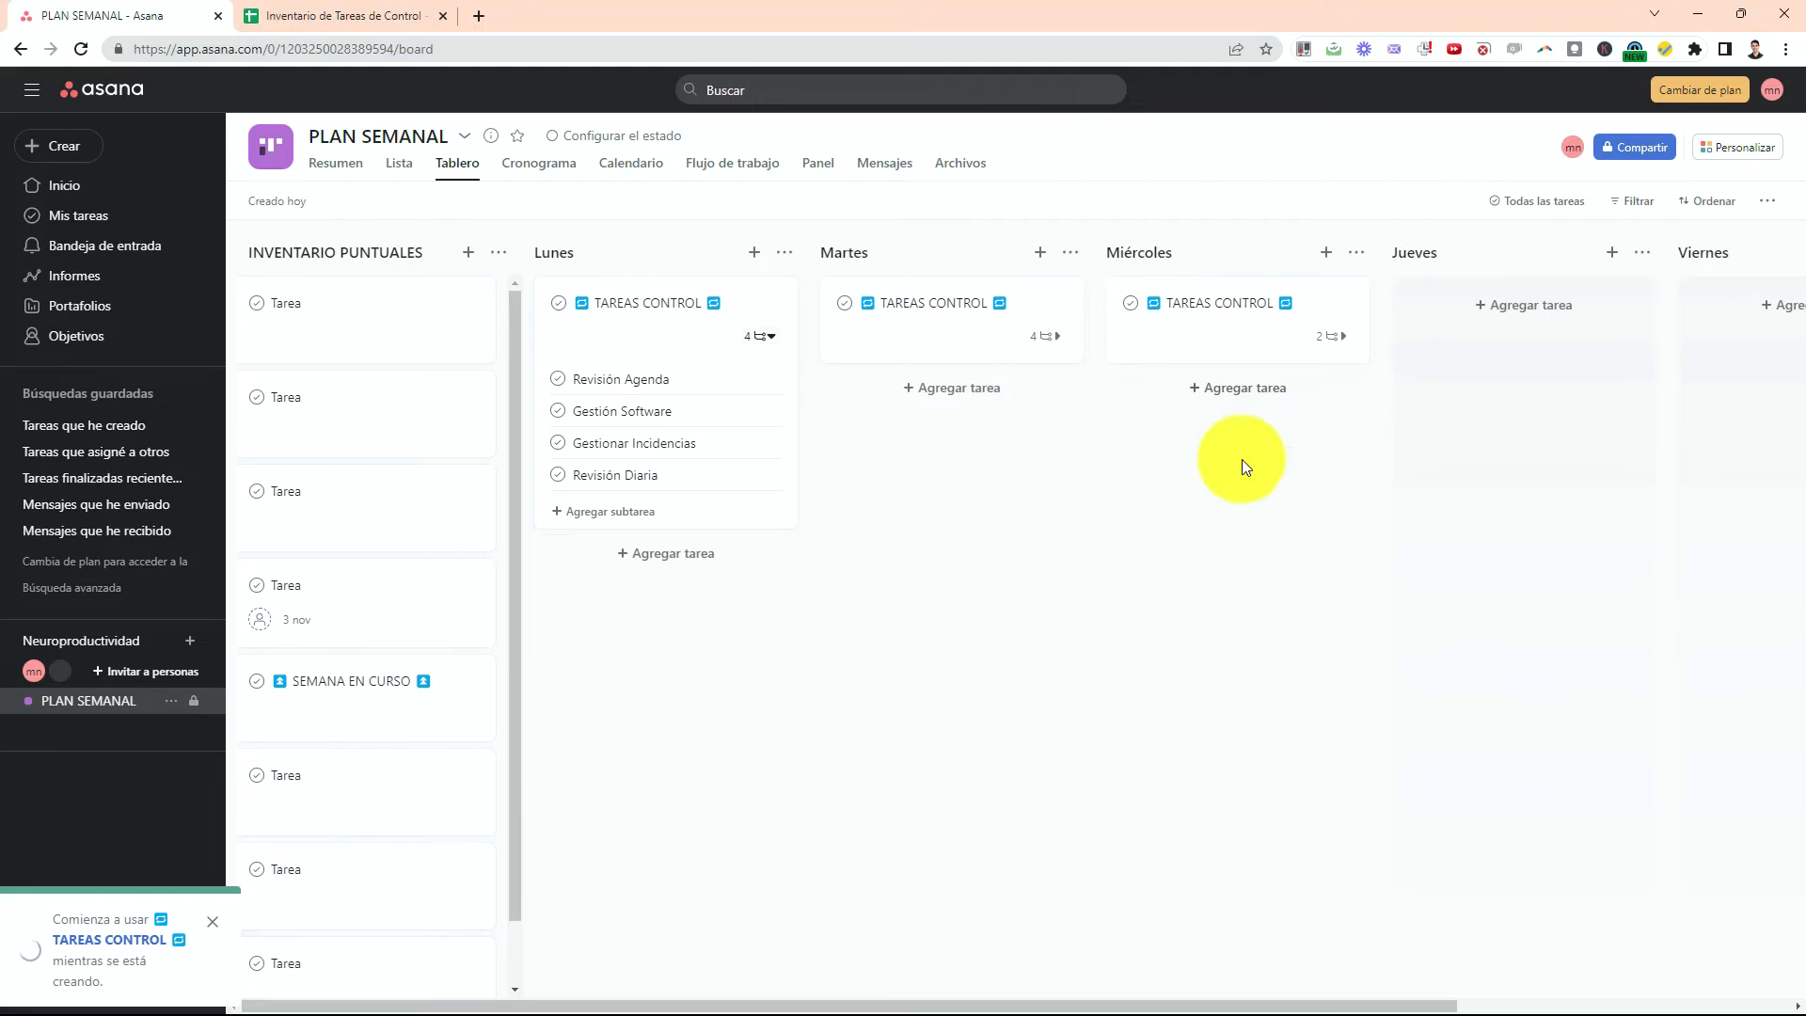
Duplicate the Miércoles task as "🔄 TAREAS CONTROL 🔄", including its subtasks, and move the copy to Jueves.
click(1342, 302)
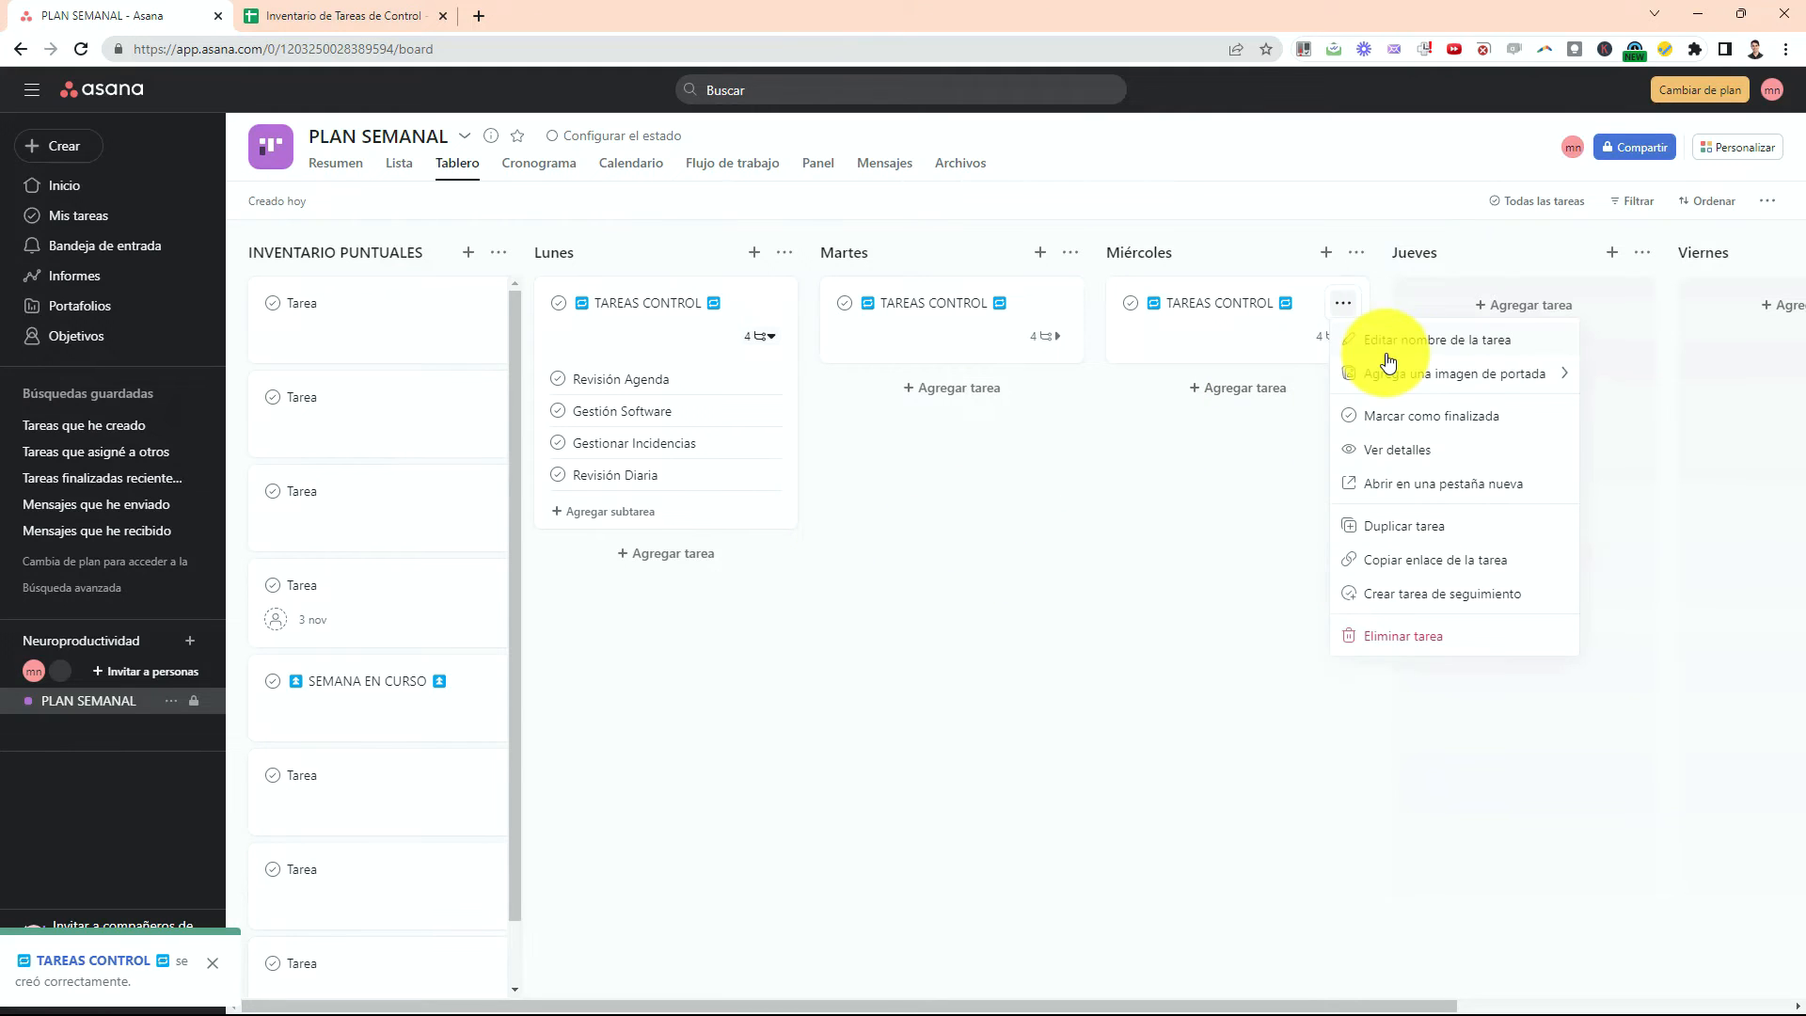
click(1427, 530)
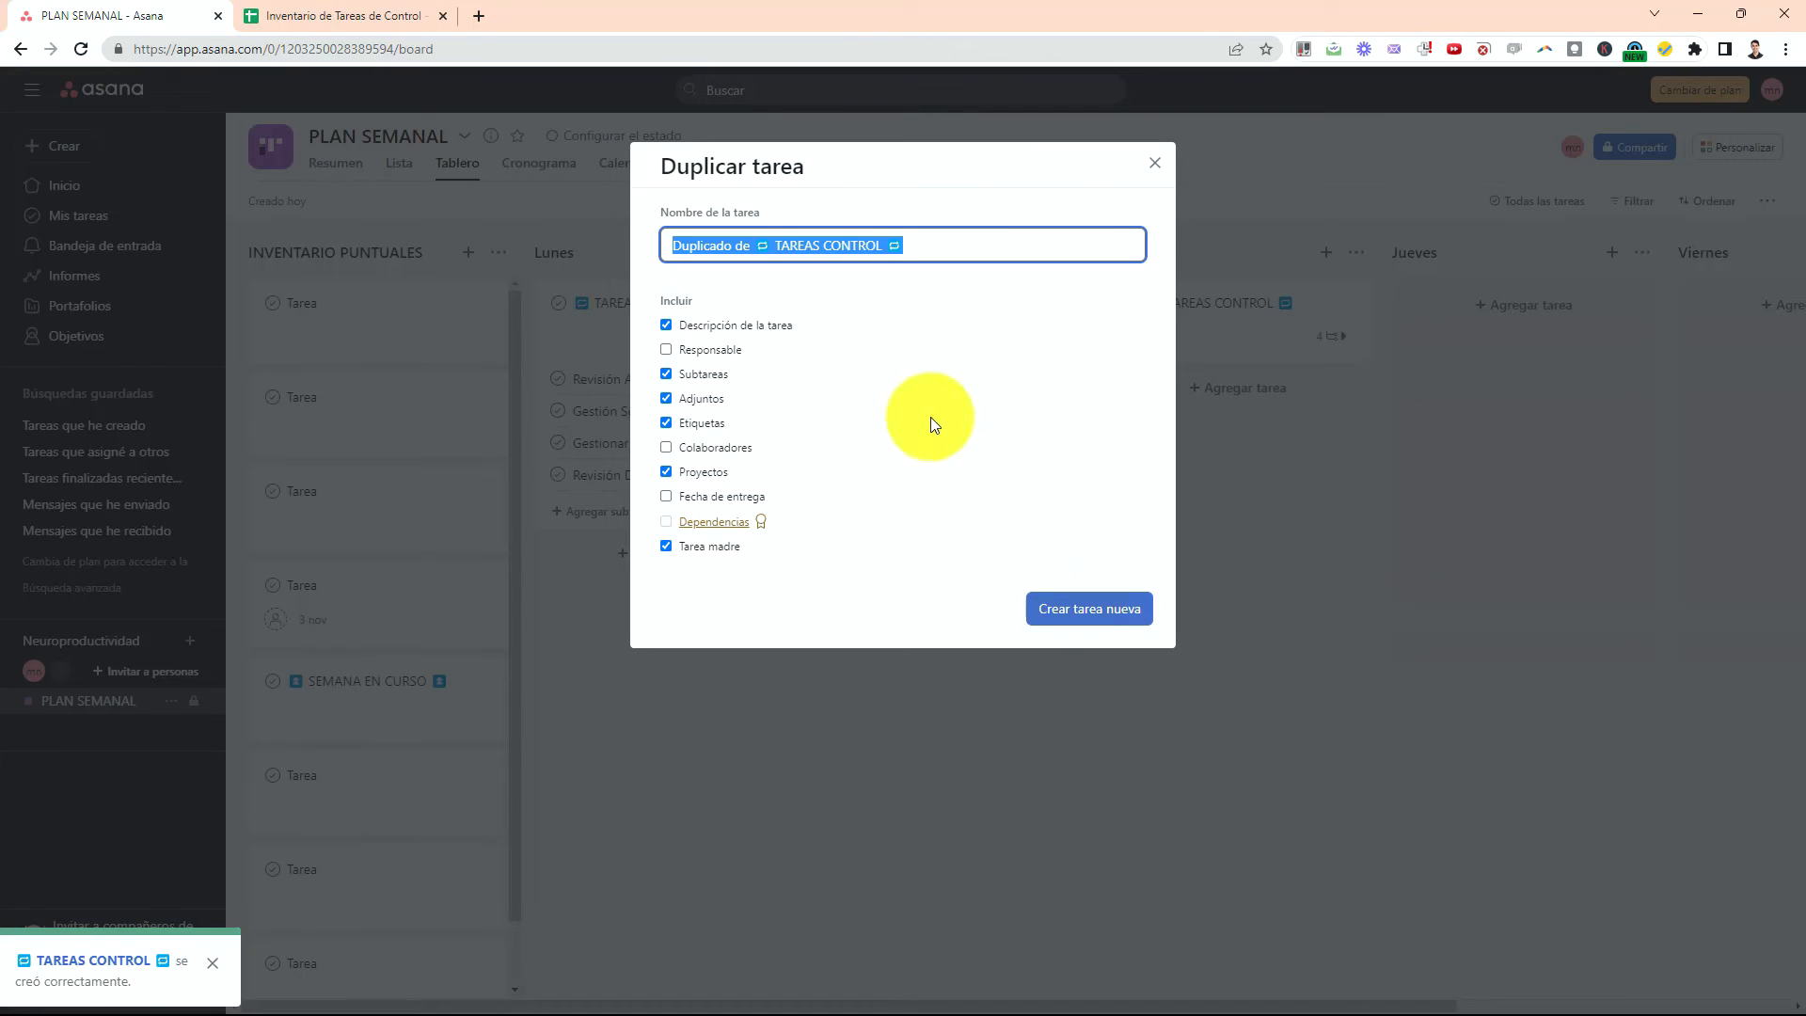
drag(754, 255, 551, 277)
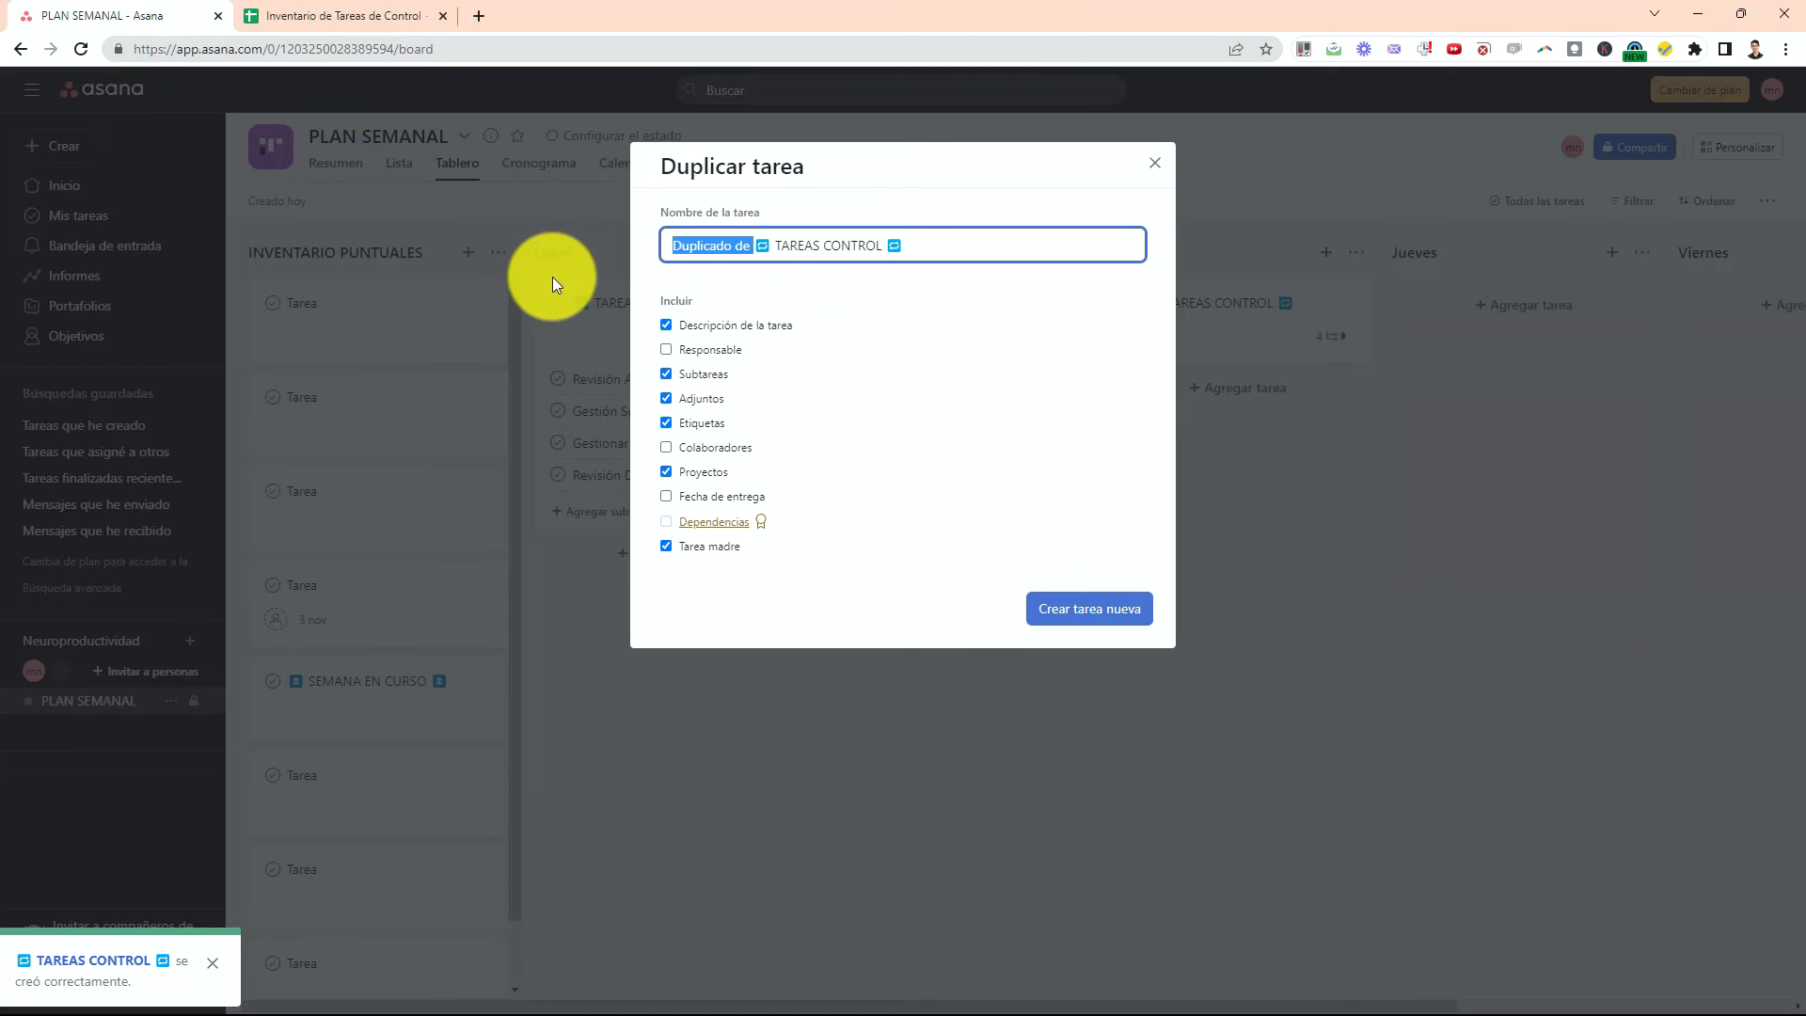
key(BackSpace)
click(1091, 603)
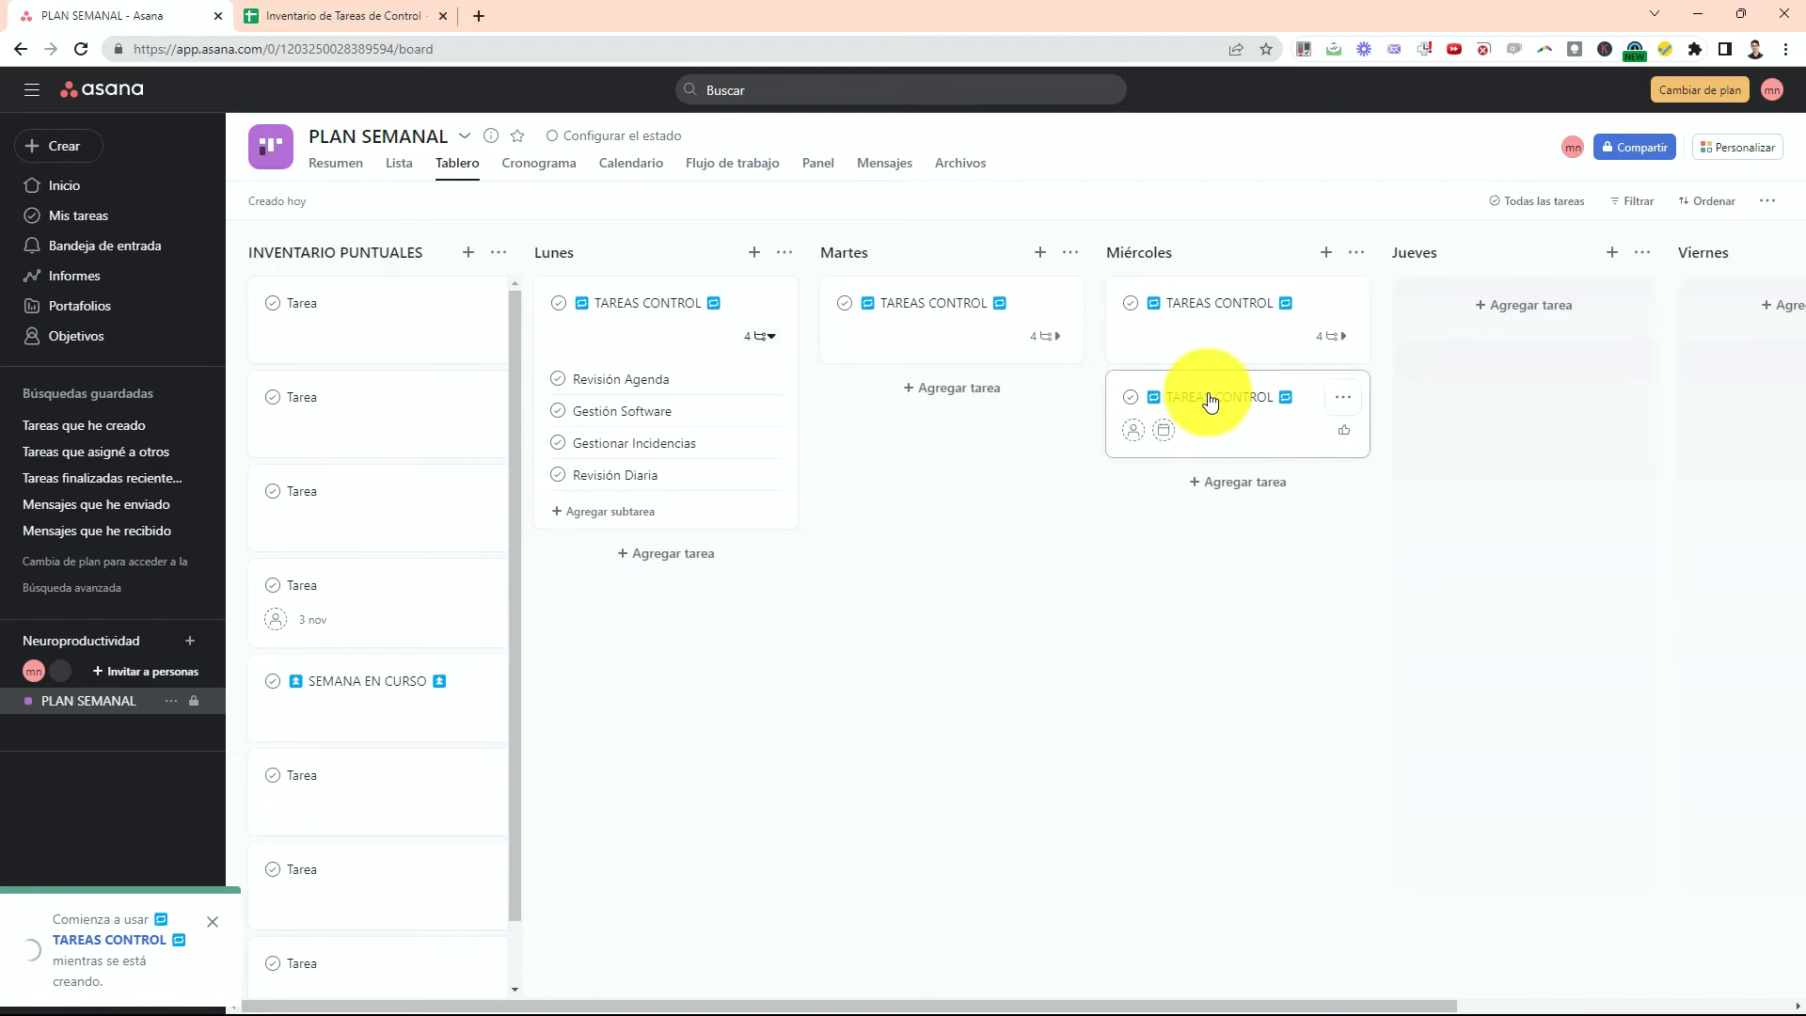
drag(1209, 399, 1511, 331)
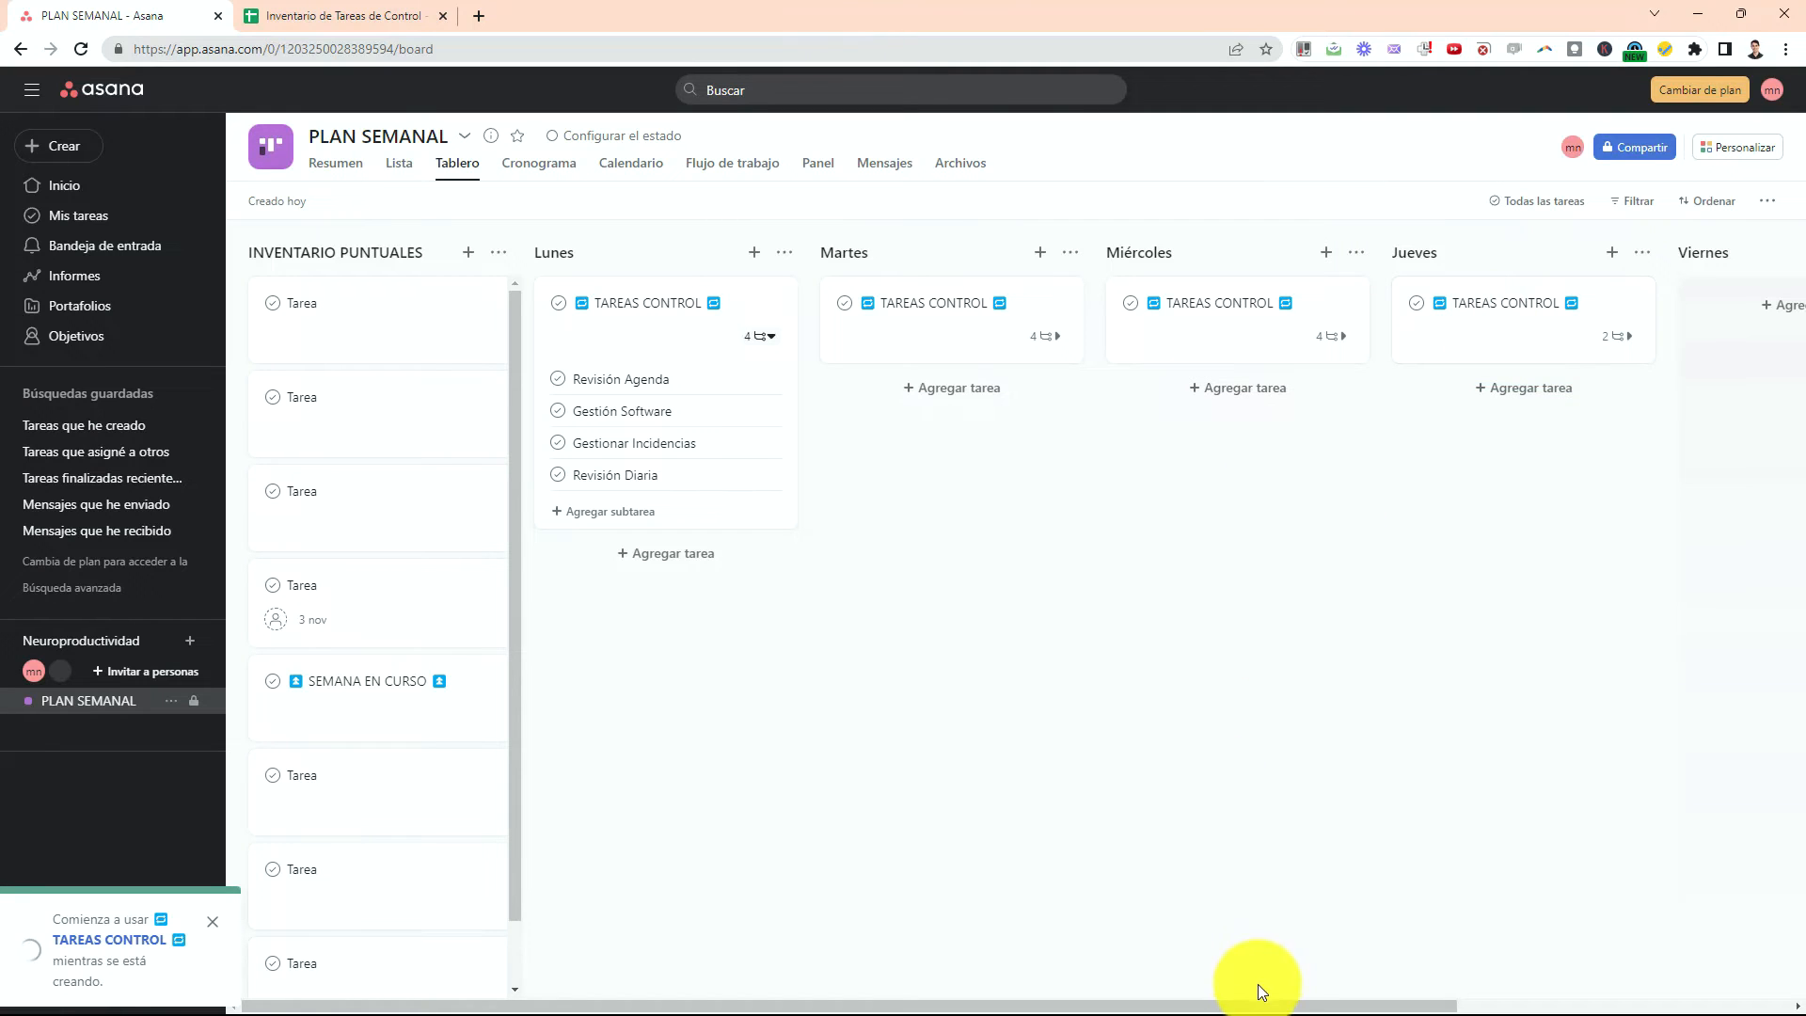
Duplicate the Jueves task as "🔄 TAREAS CONTROL 🔄", including its subtasks, and move the copy to Viernes.
drag(1260, 1004, 1561, 1003)
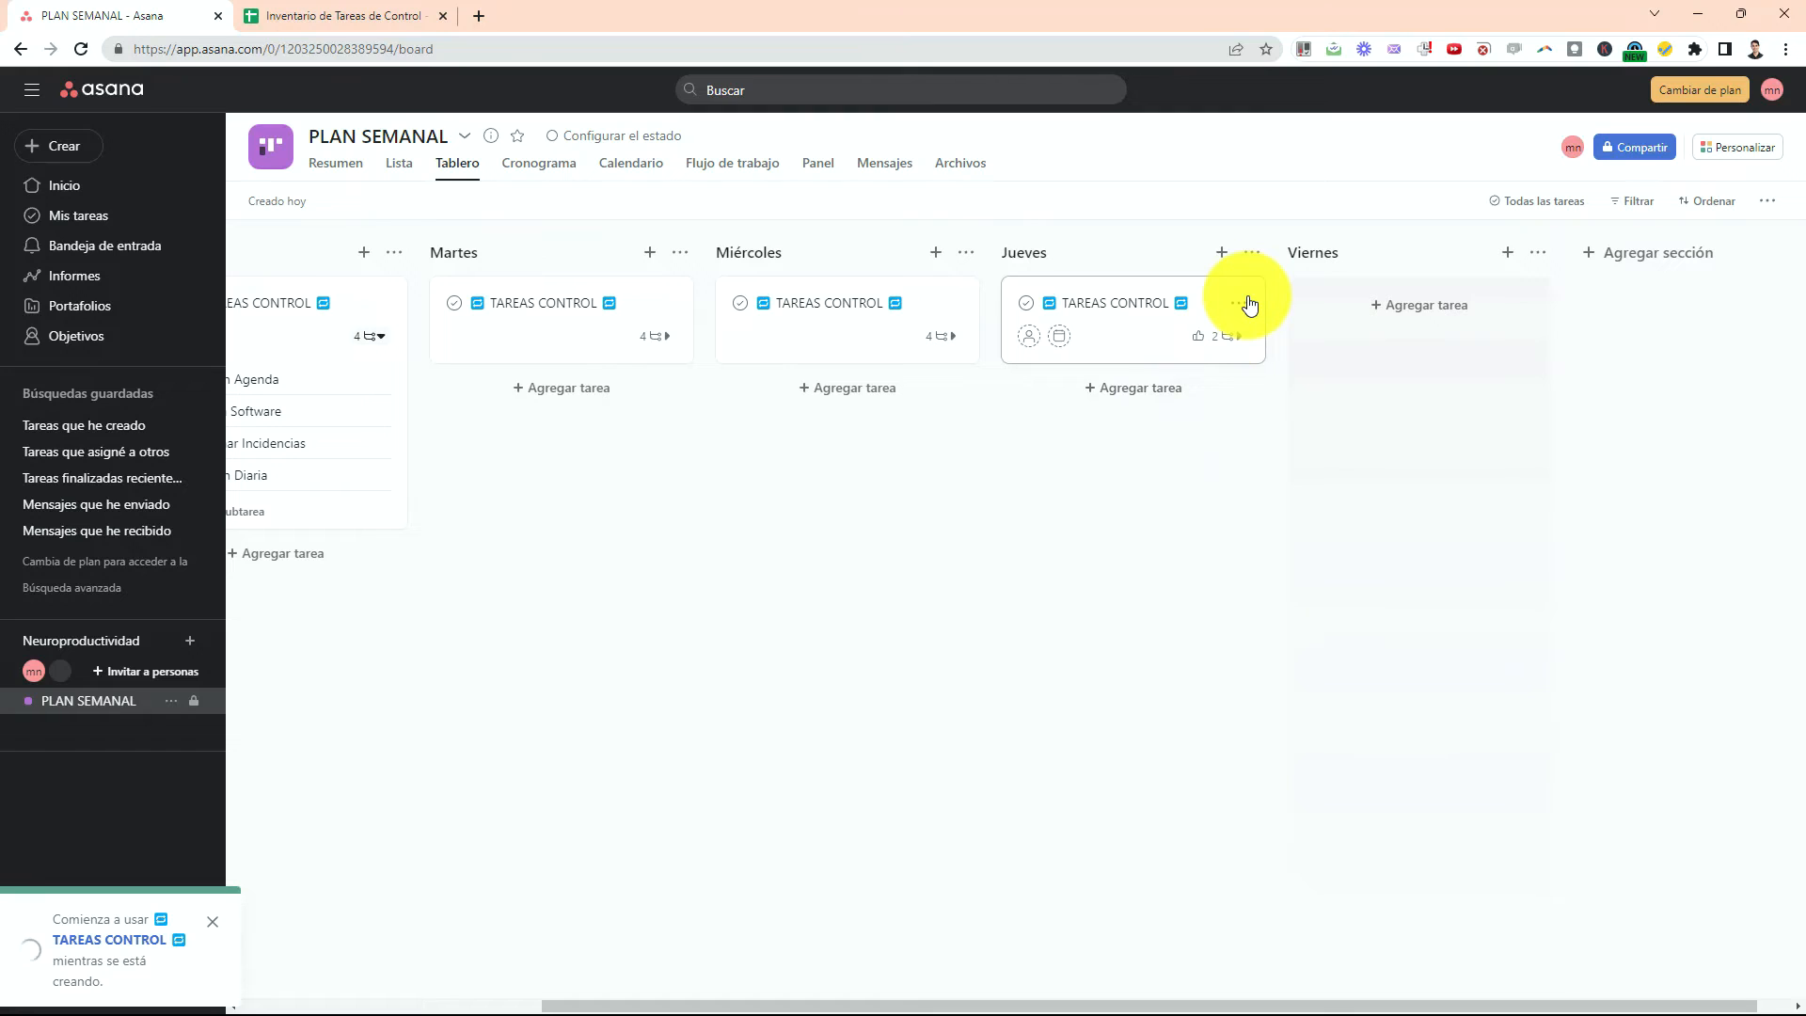
click(1248, 303)
click(1281, 524)
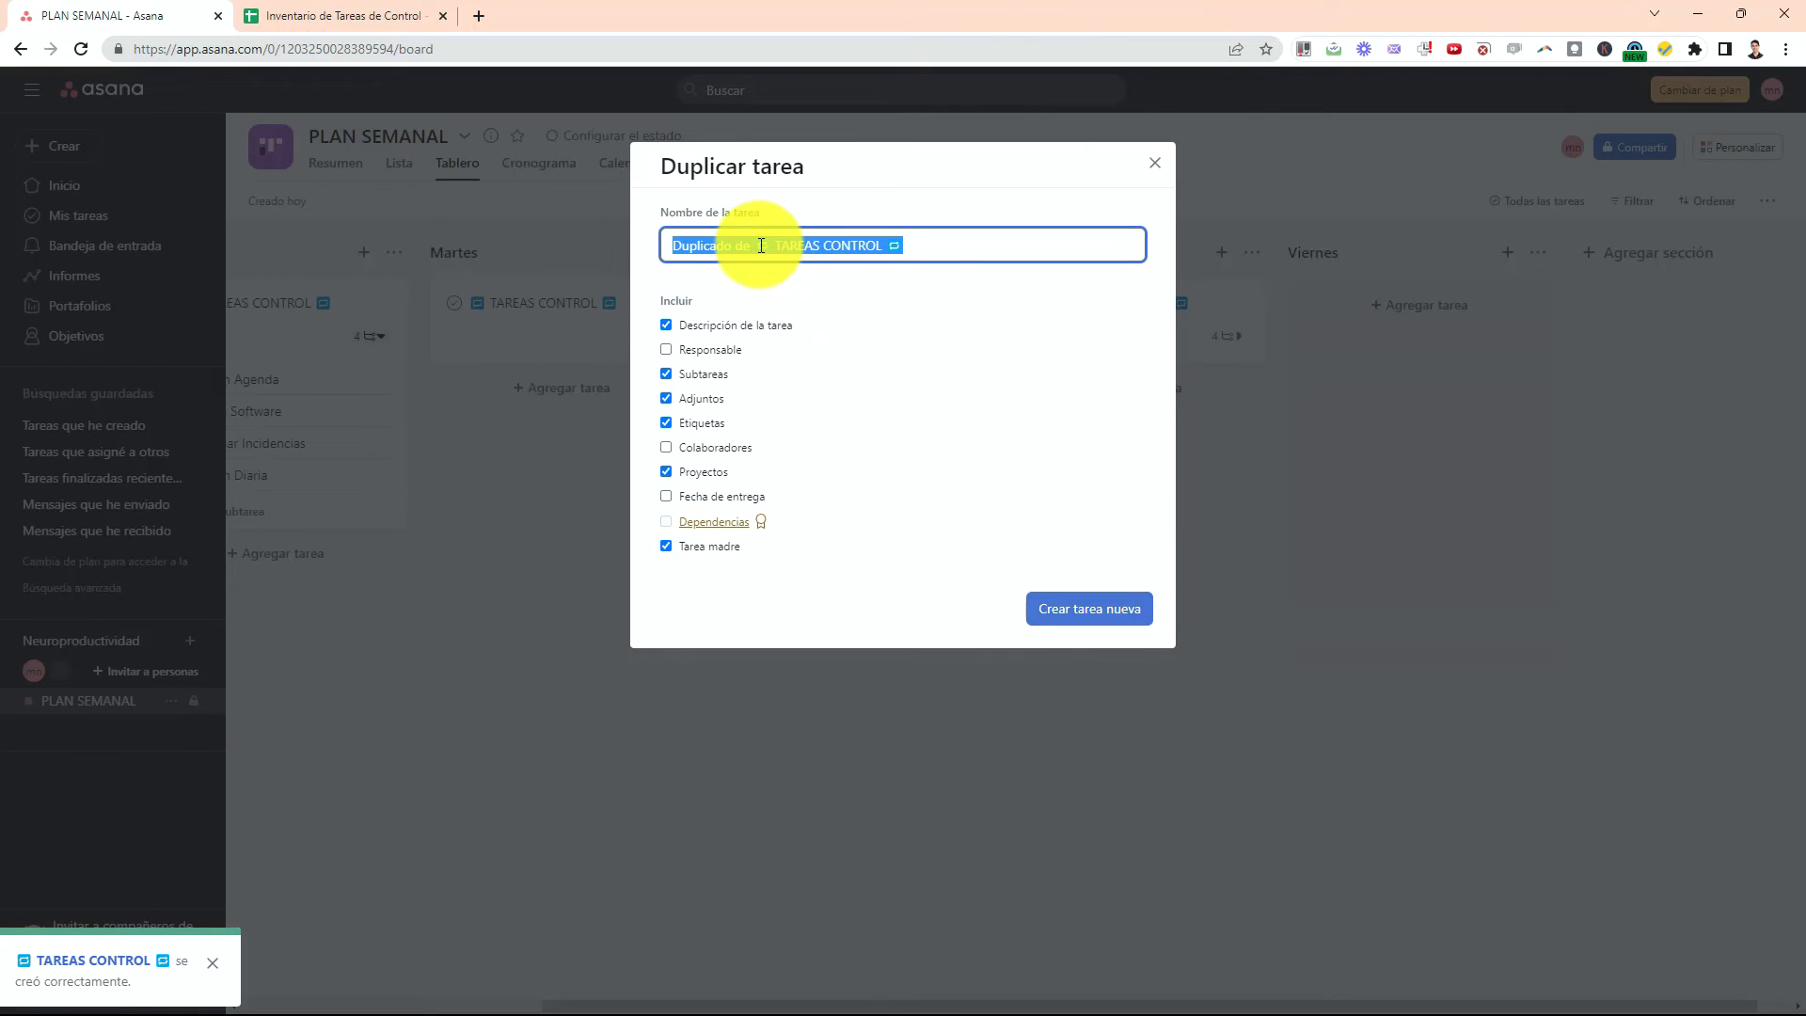
drag(762, 246, 590, 252)
key(BackSpace)
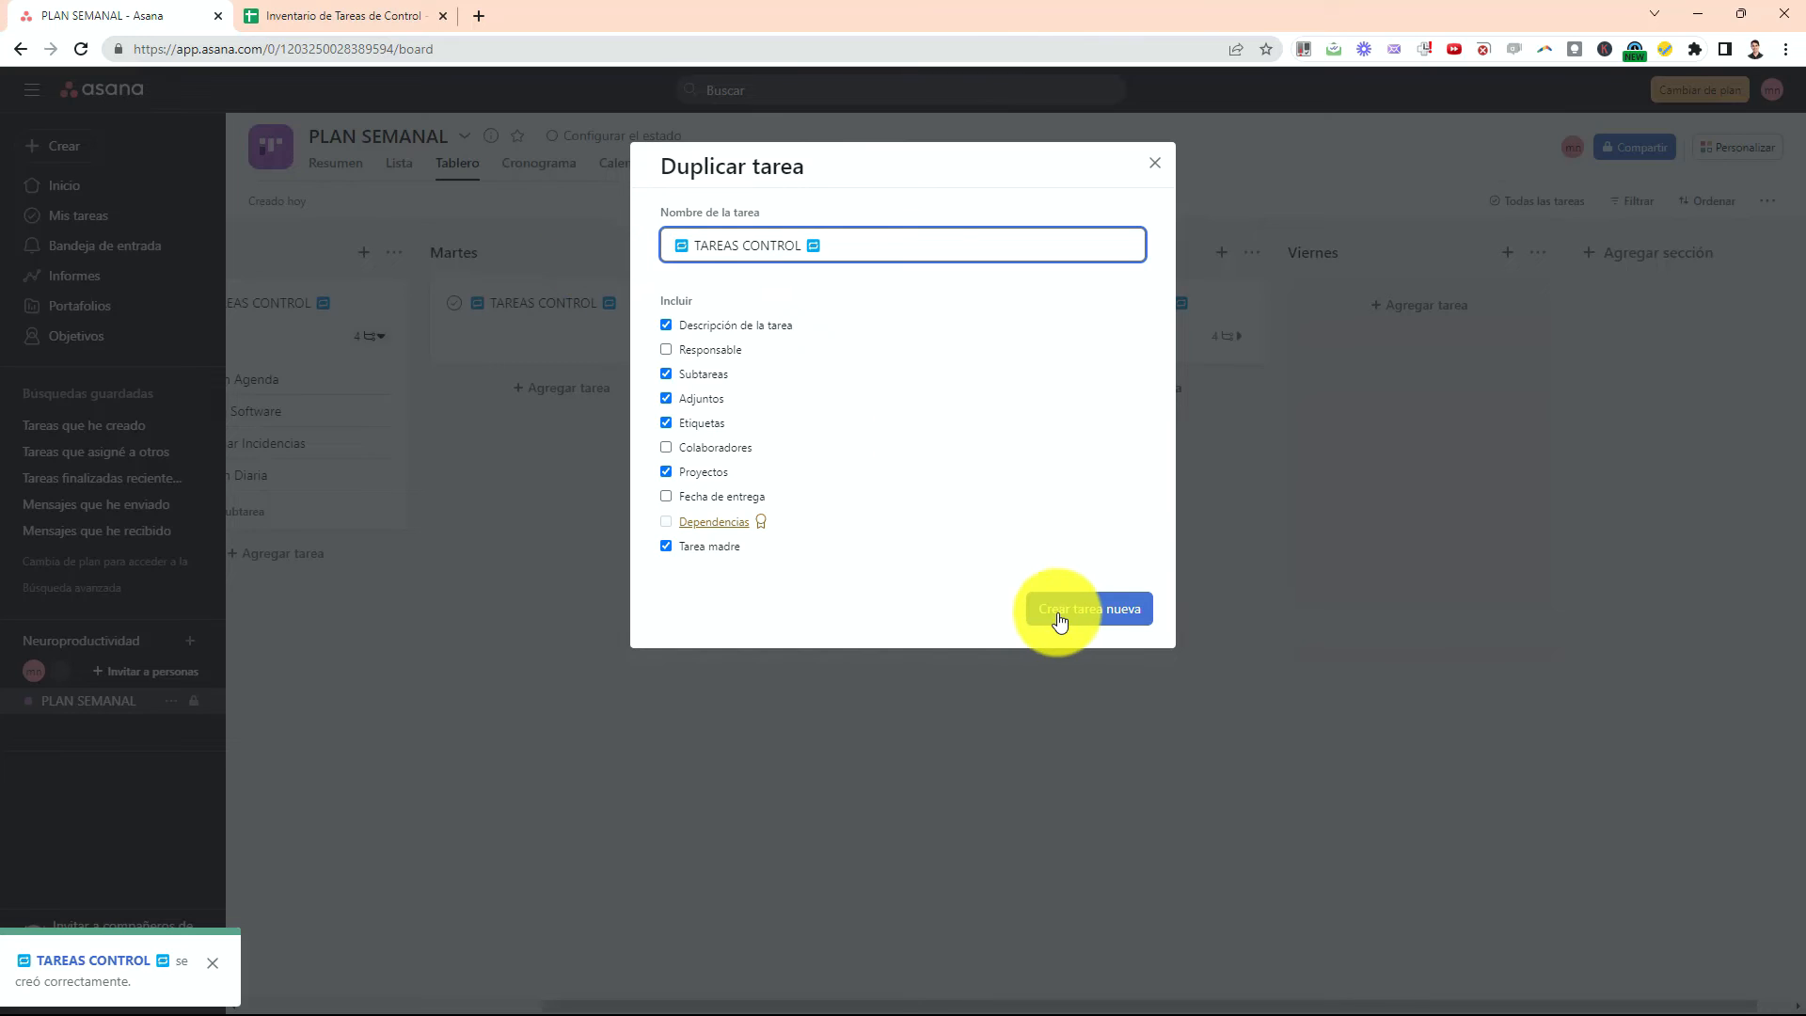
click(1072, 616)
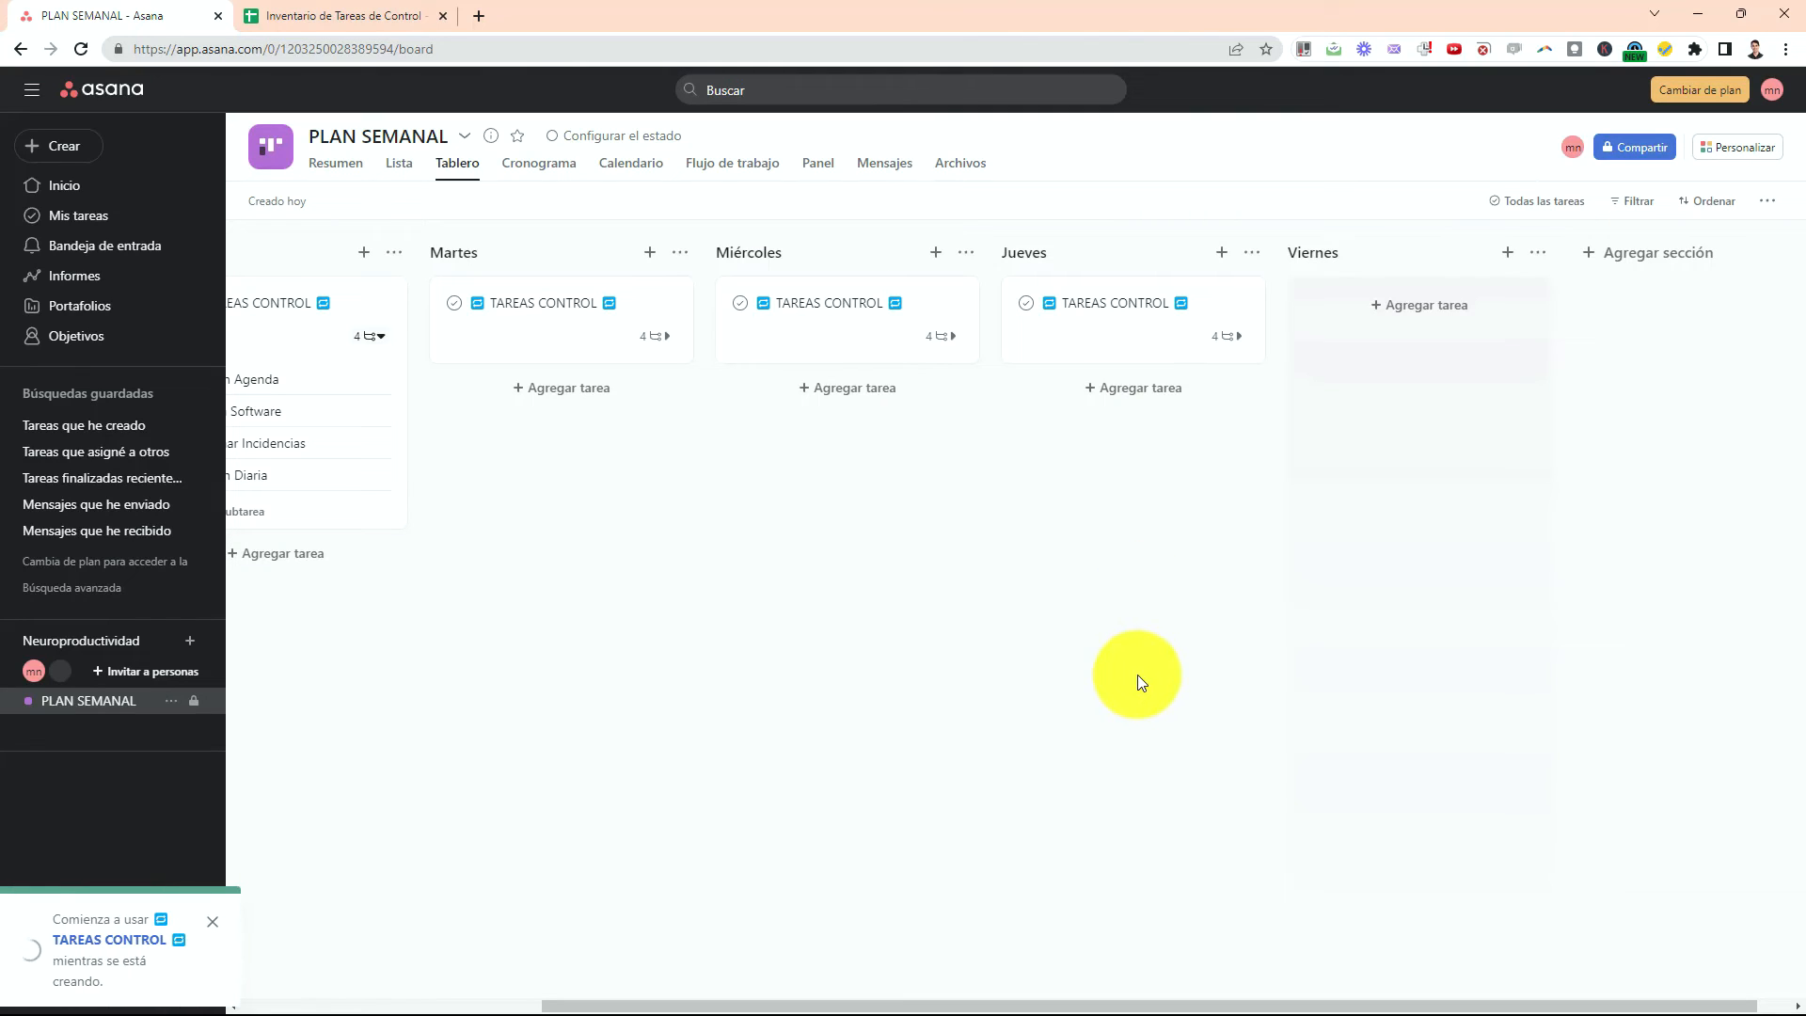
drag(1108, 415, 1453, 334)
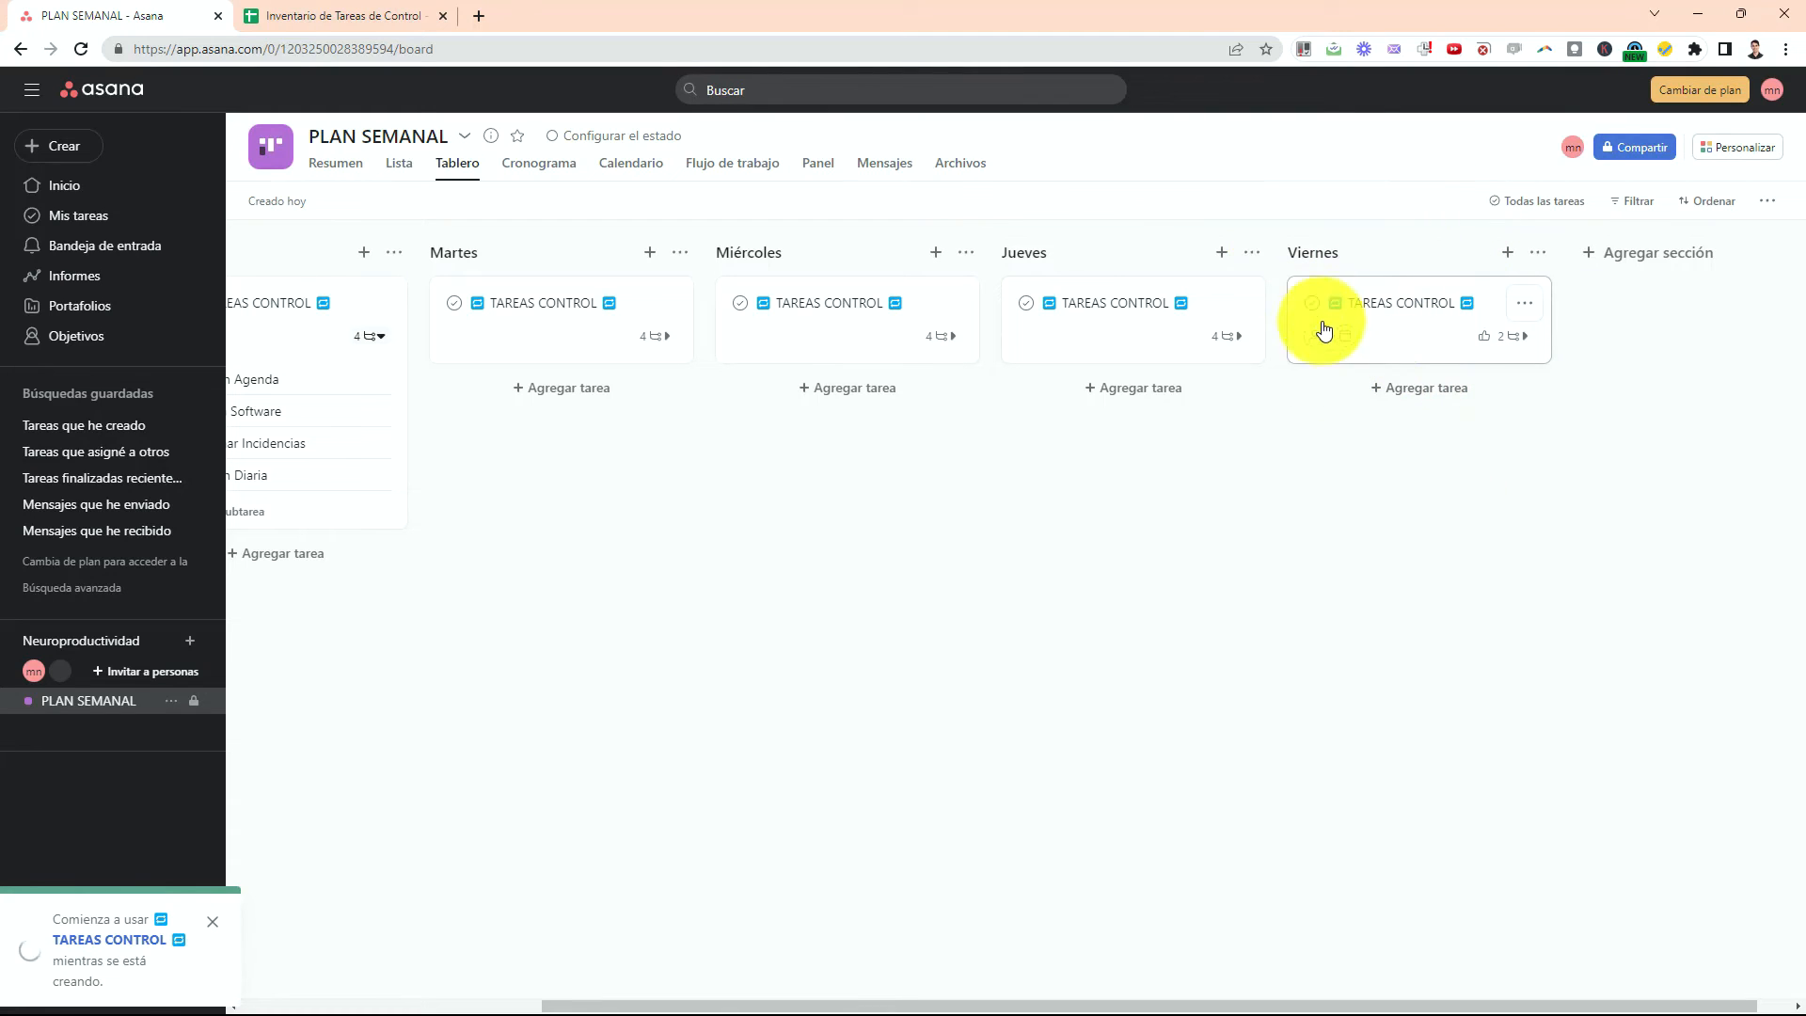
Rename the Viernes checklist's last subtask as "Revisión Semanal" and close the task details.
click(1403, 342)
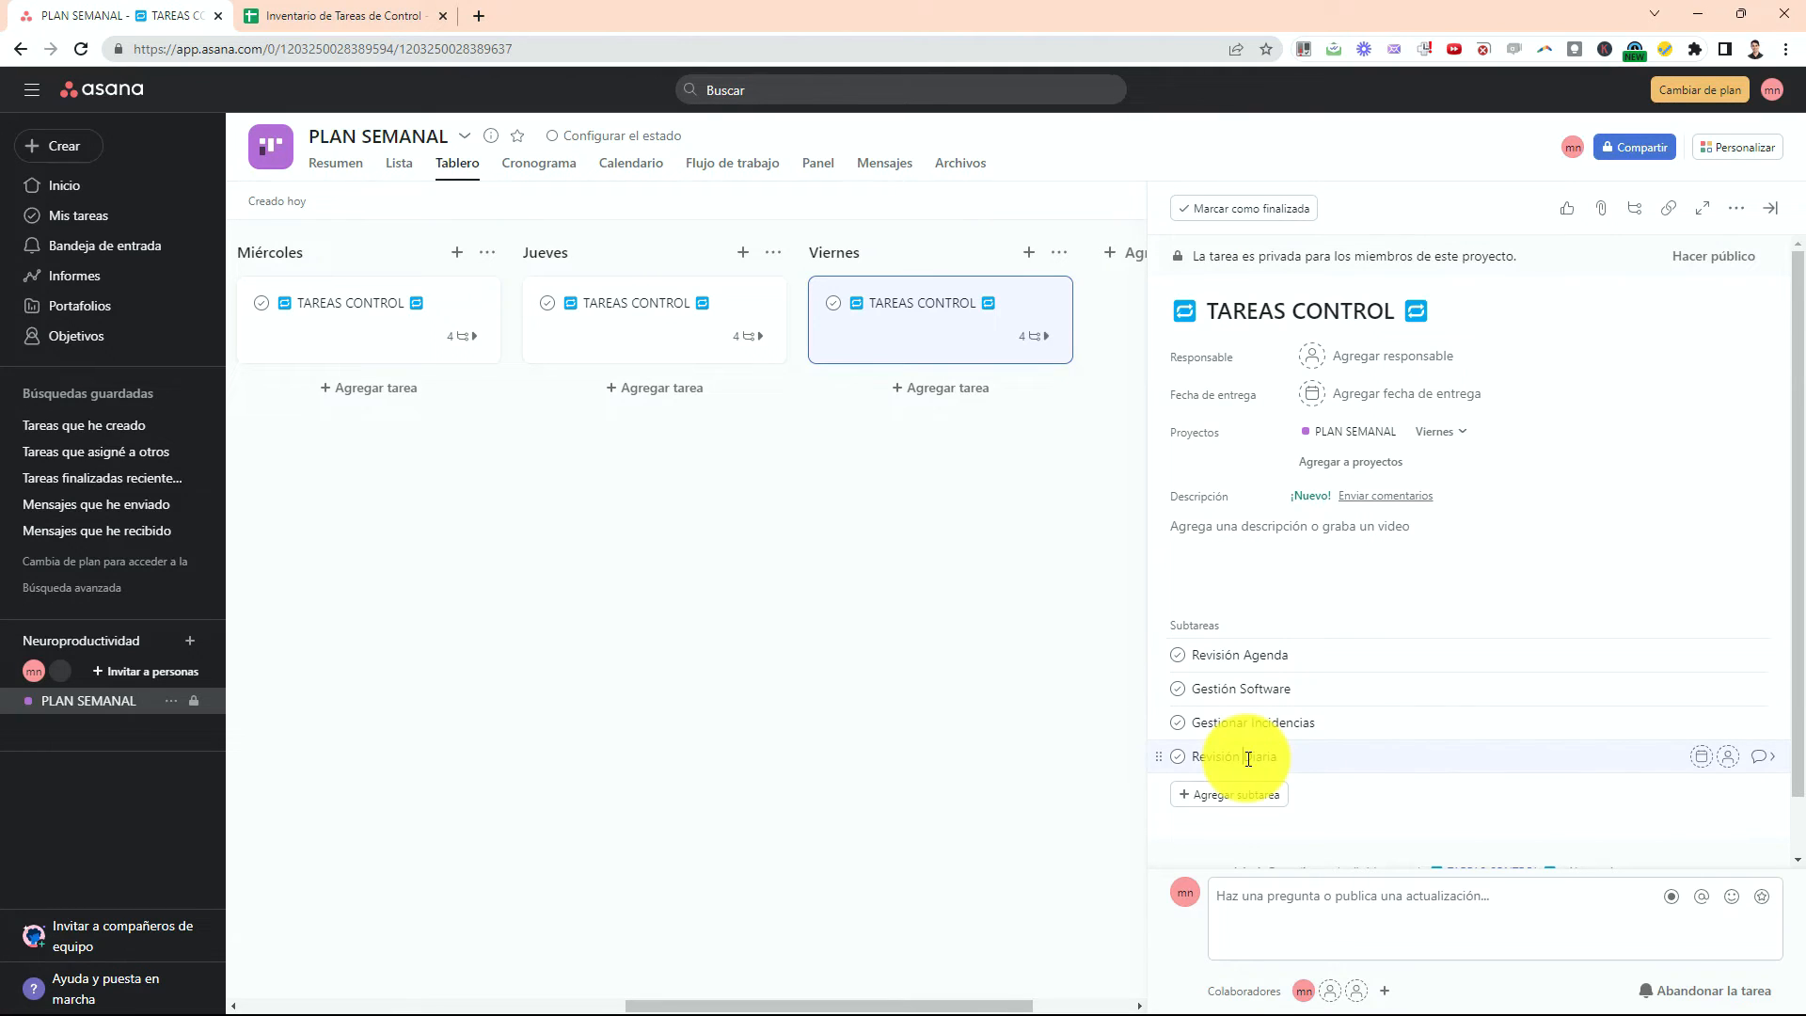
drag(1245, 758, 1288, 758)
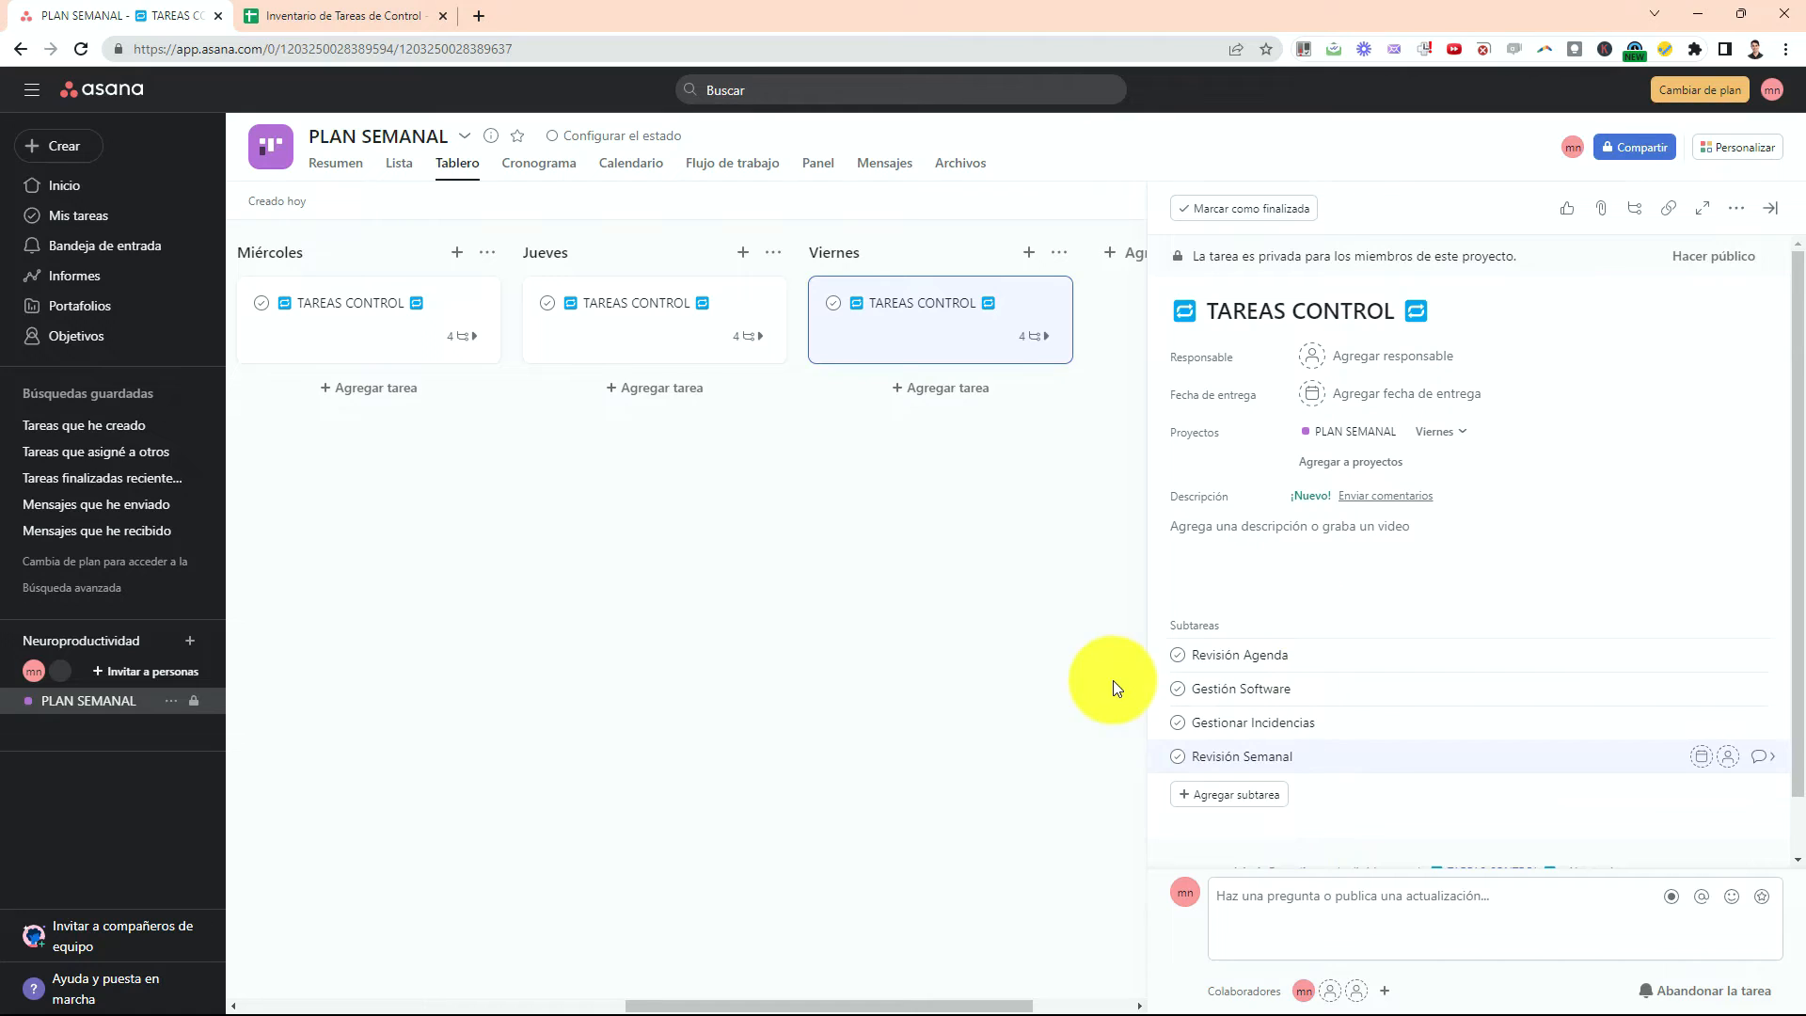
click(1071, 680)
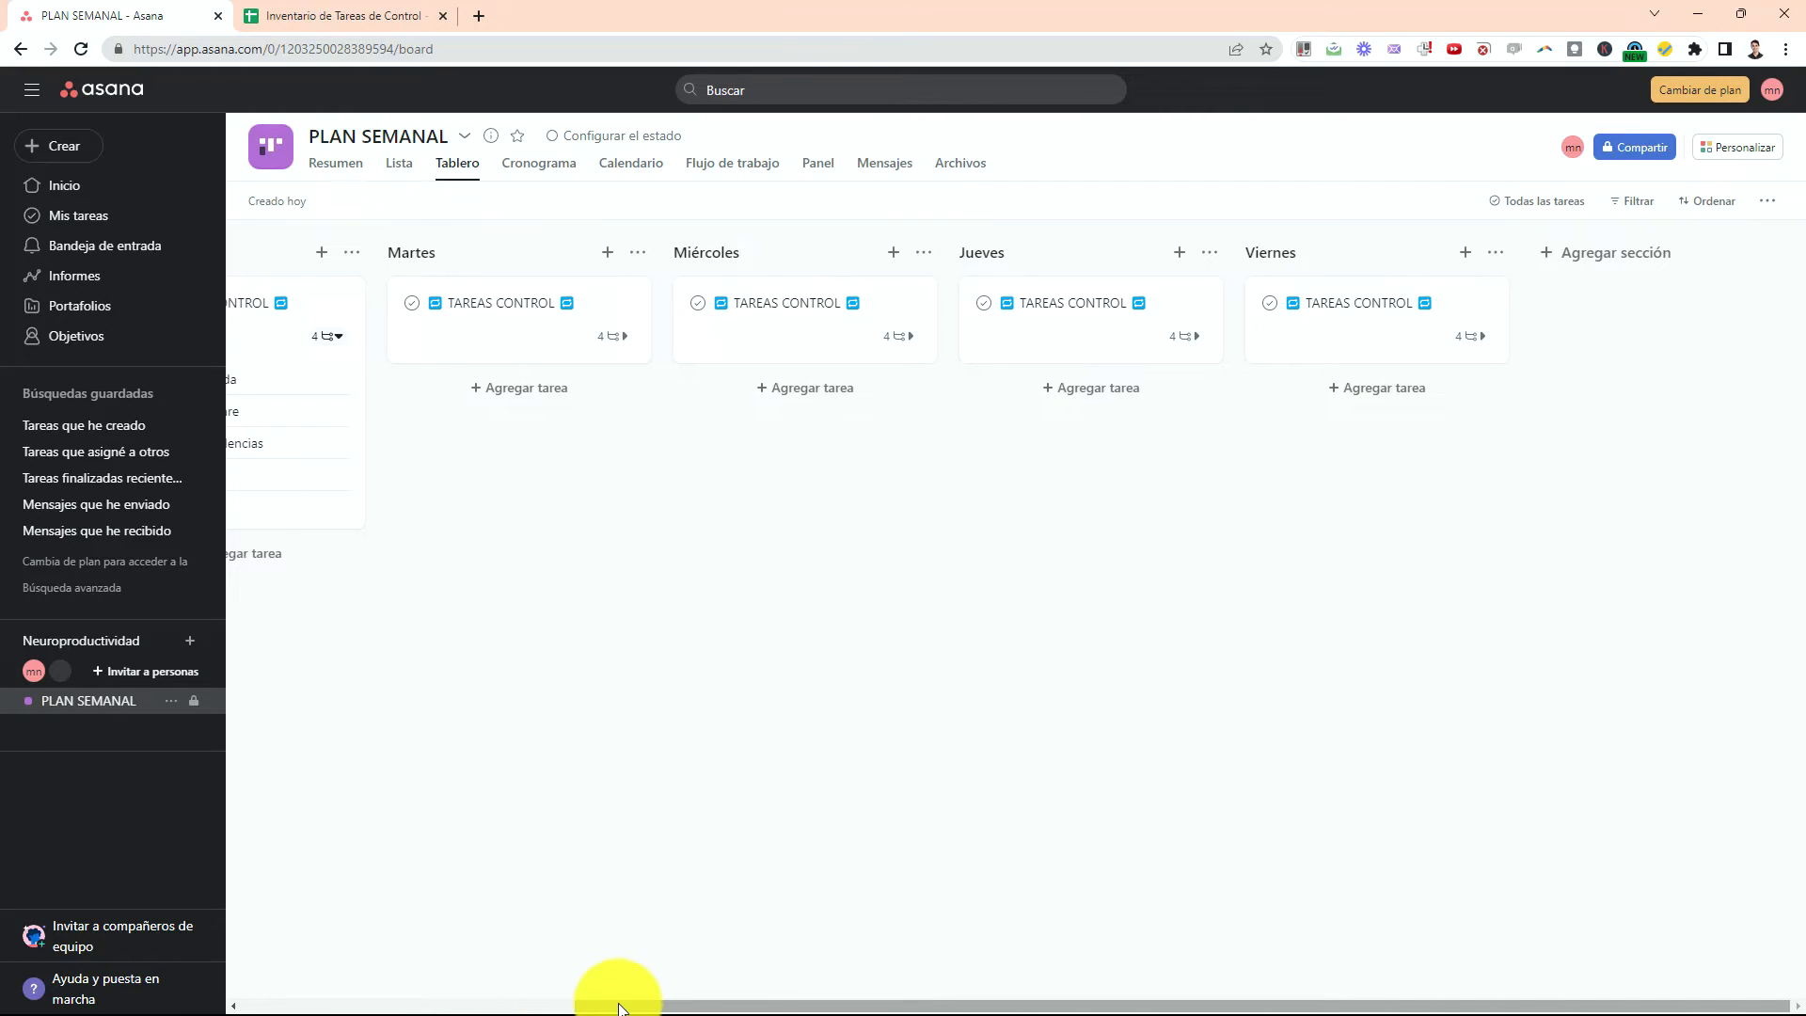
Expand the TAREAS CONTROL subtasks on the Martes, Miércoles, Jueves and Viernes cards.
drag(612, 1005, 494, 1005)
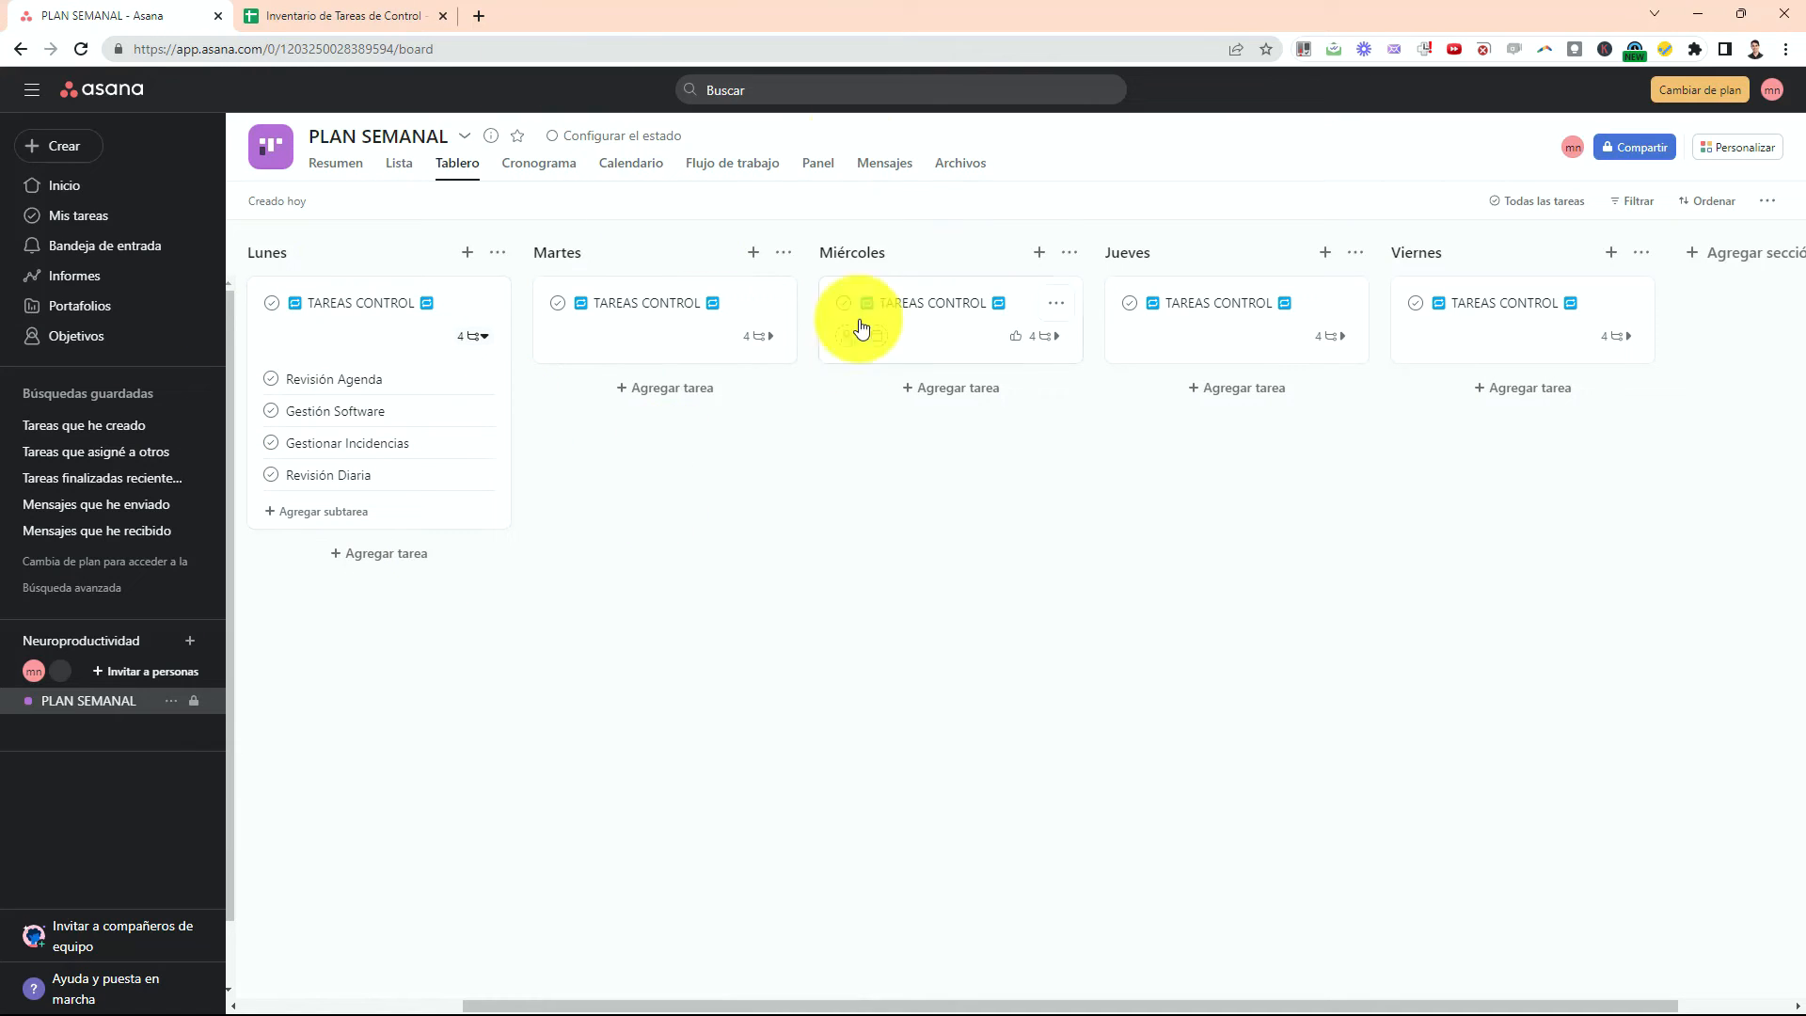
click(761, 338)
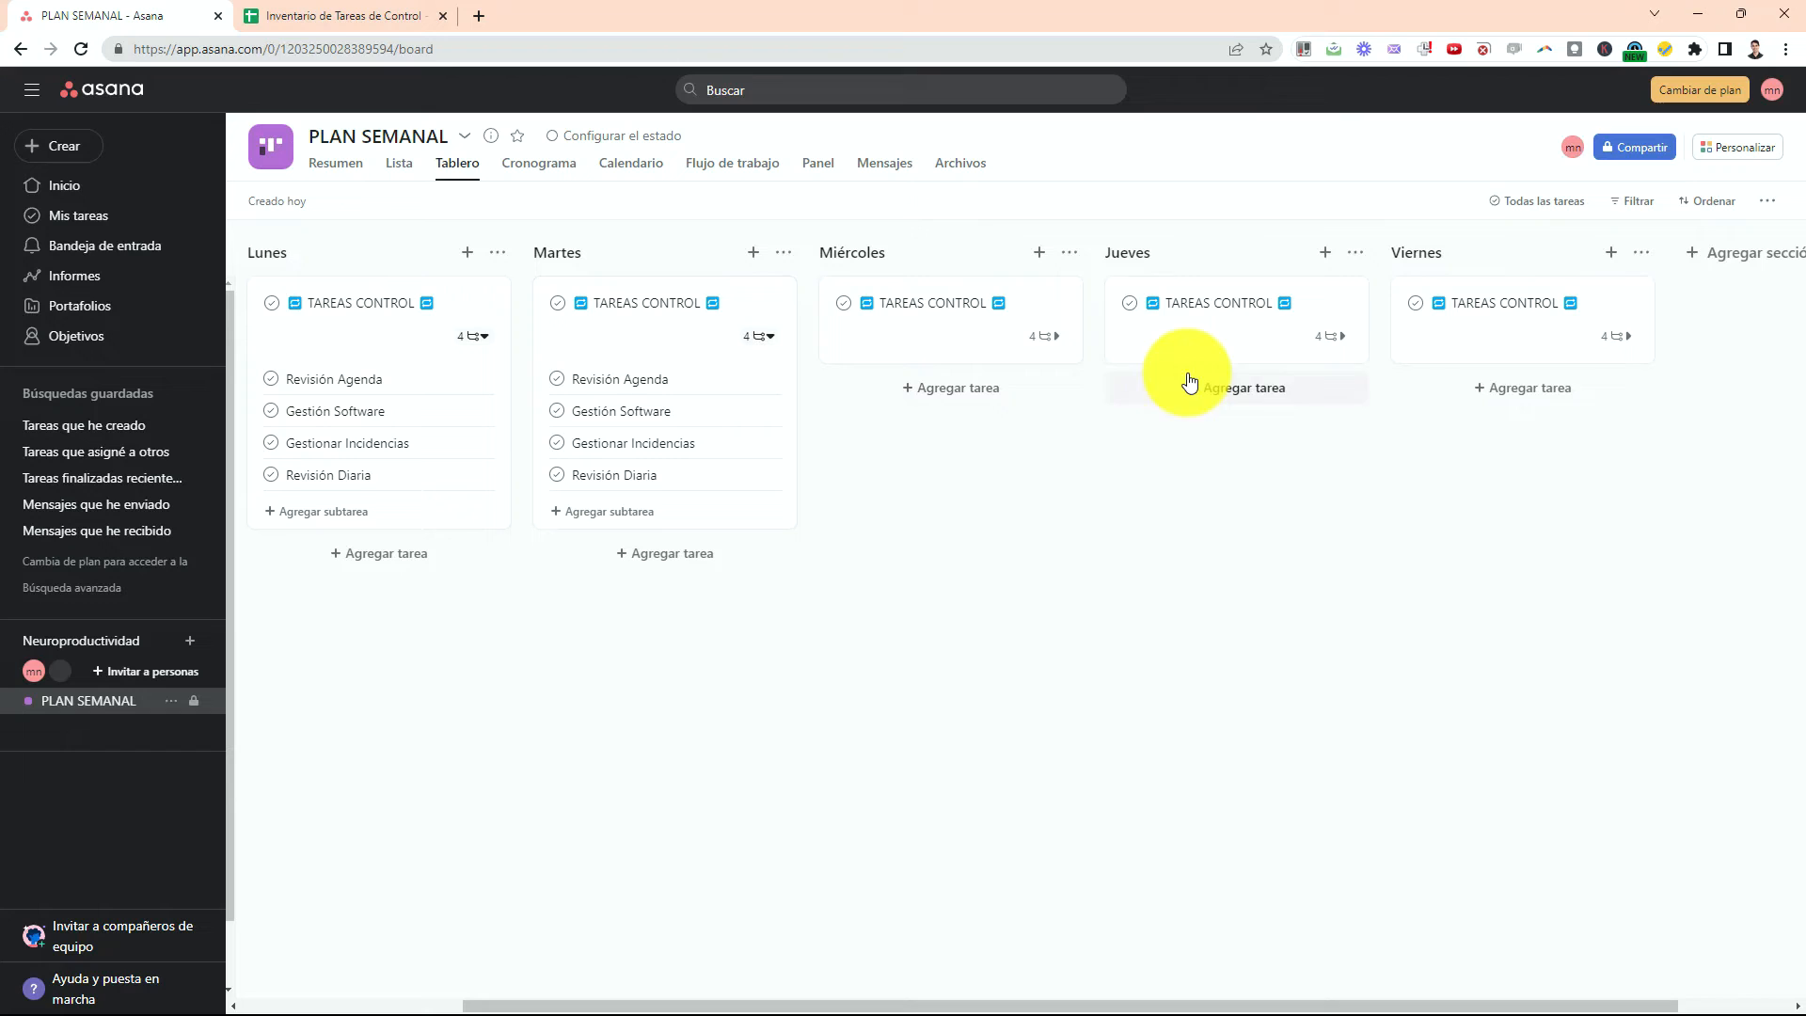
click(1053, 349)
click(1052, 347)
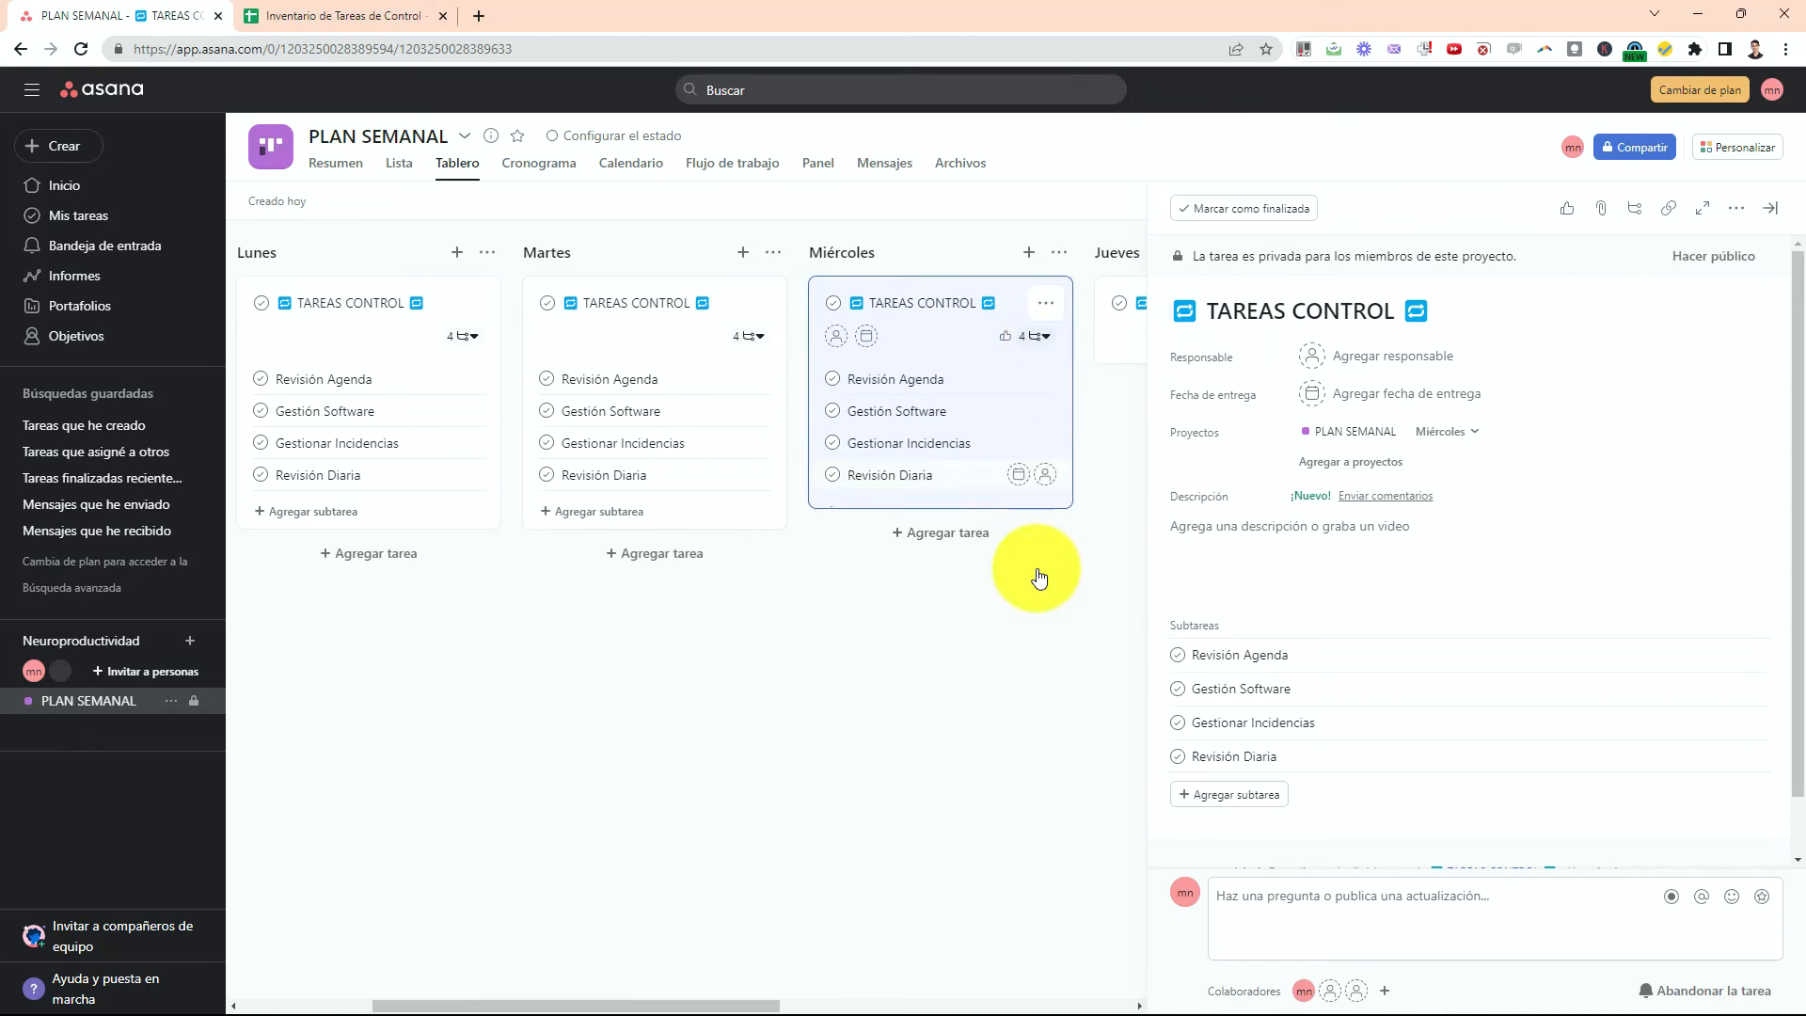
click(1098, 585)
click(1331, 339)
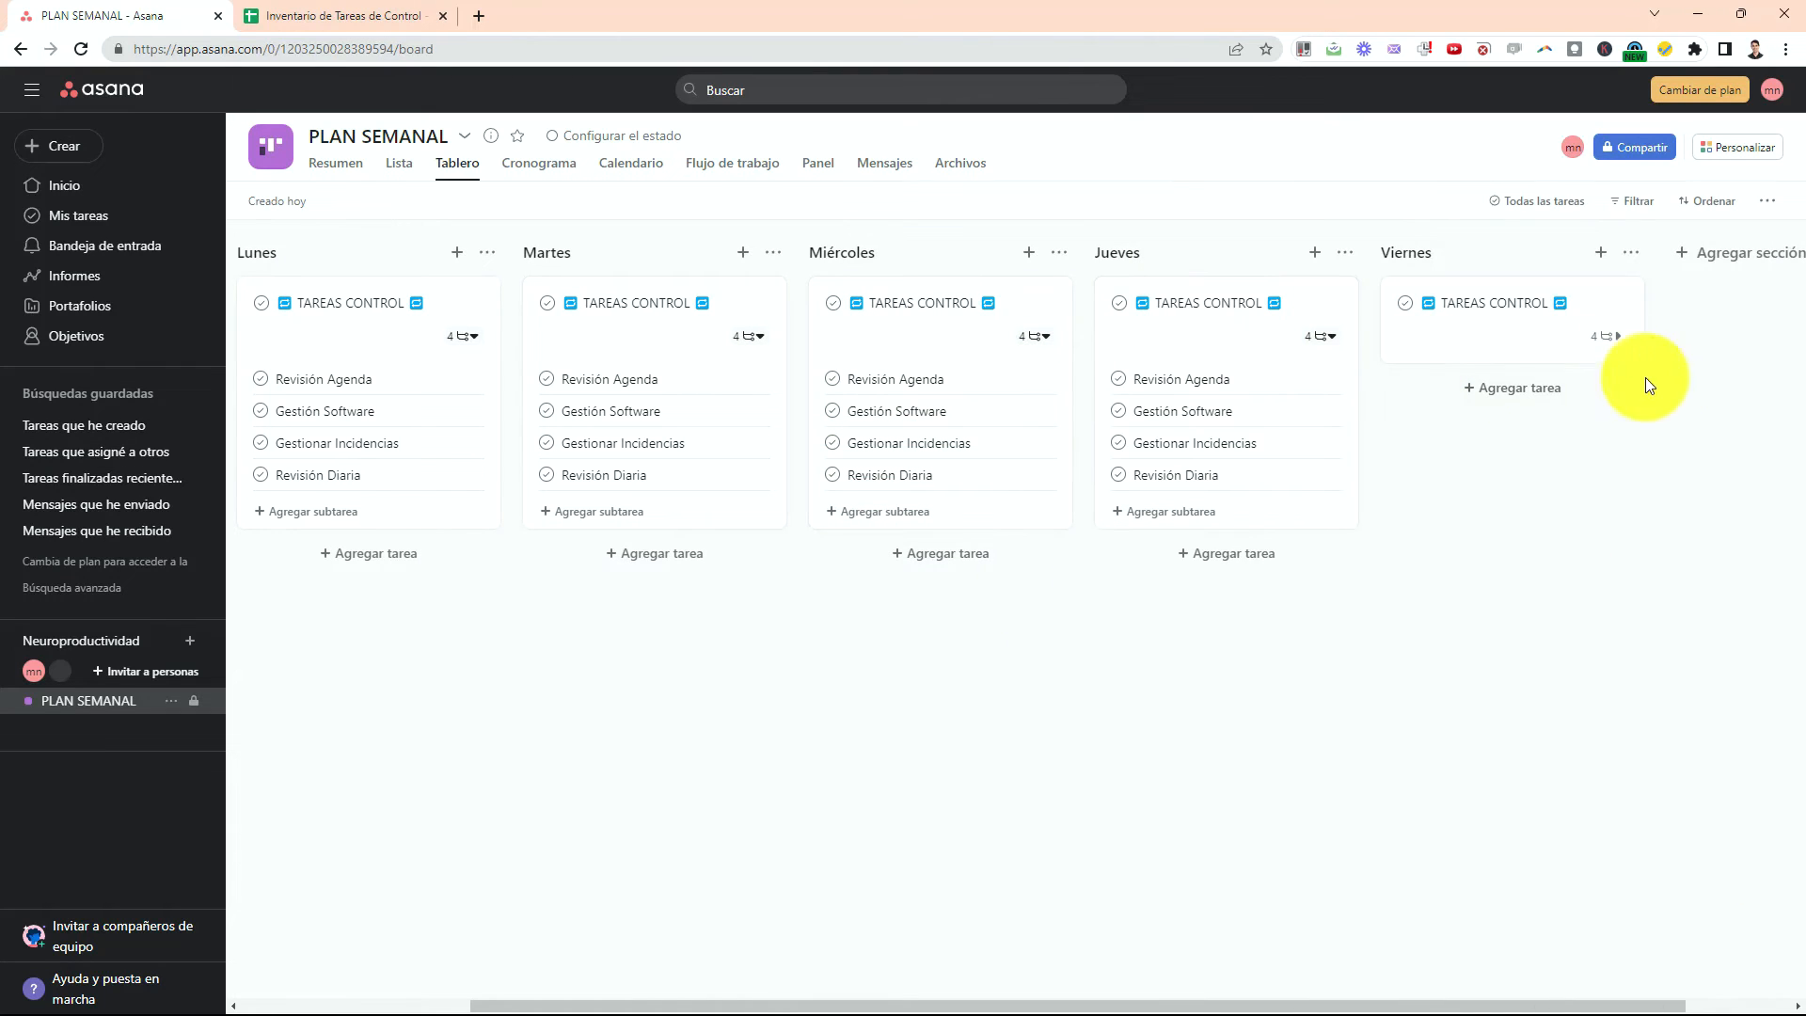
click(1615, 338)
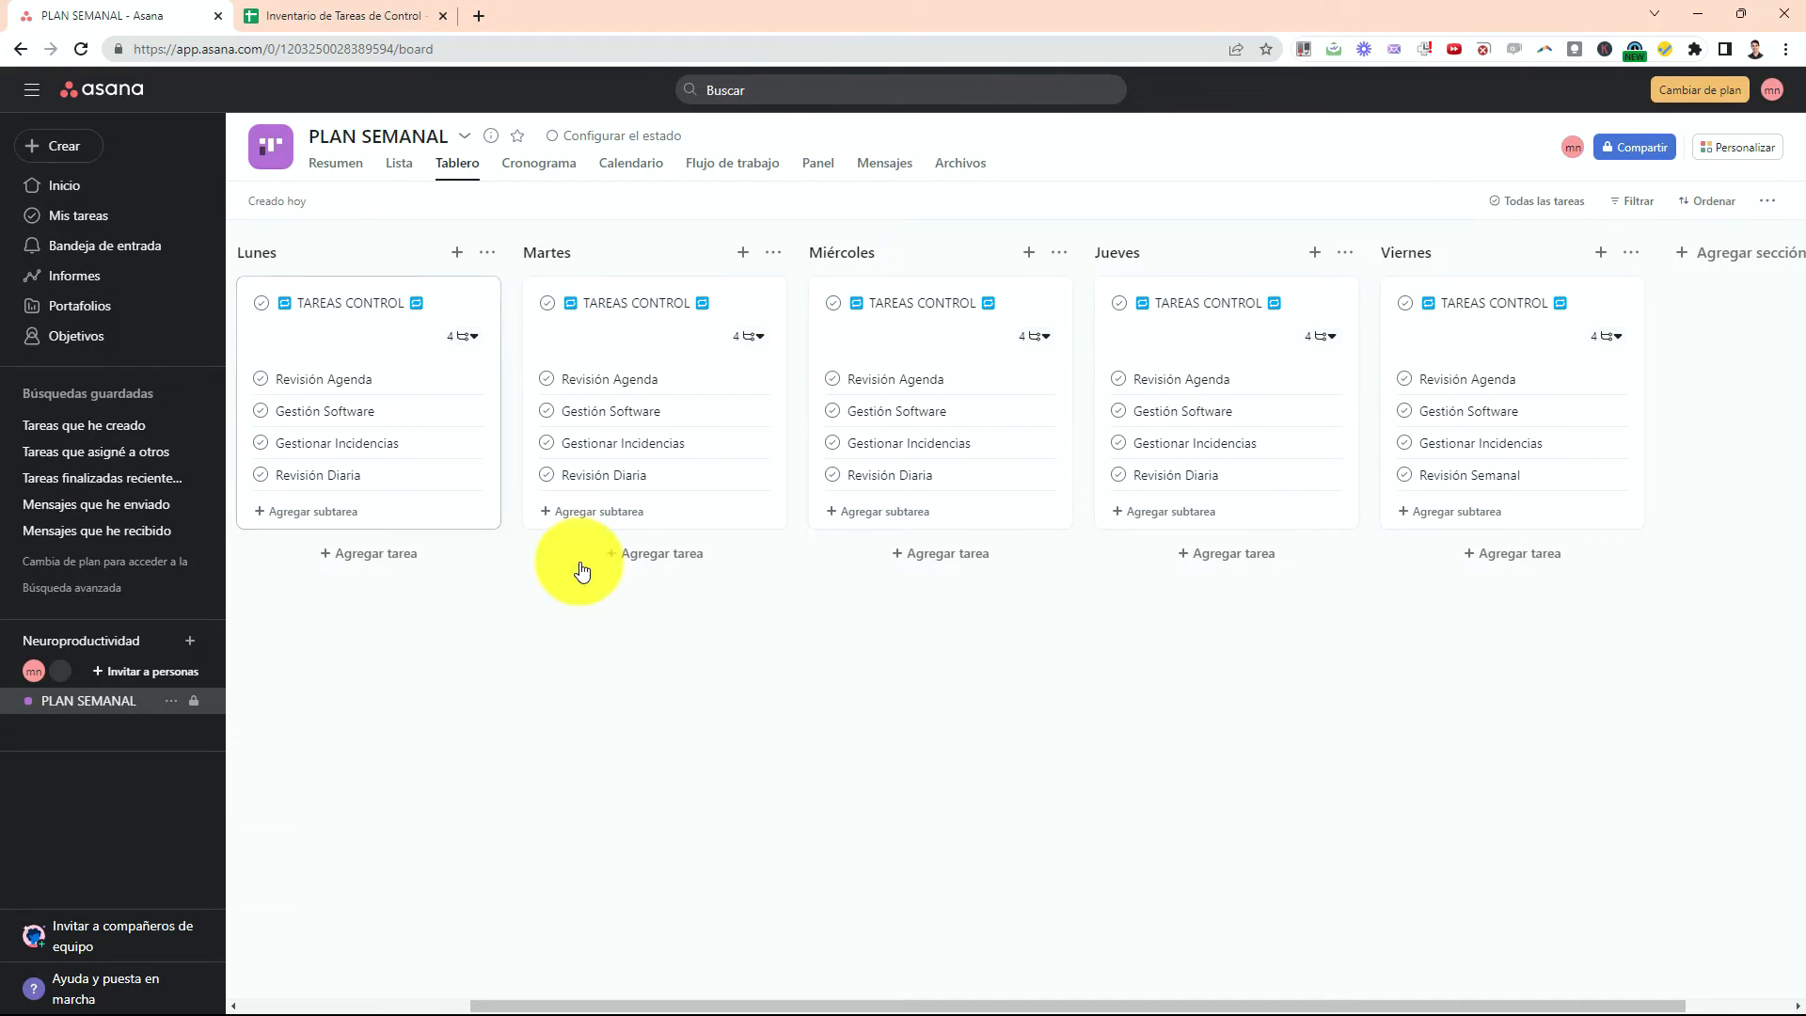
Add another task named "Tarea" at the end of Viernes and mark it as completed.
scroll(997, 933, left, 2)
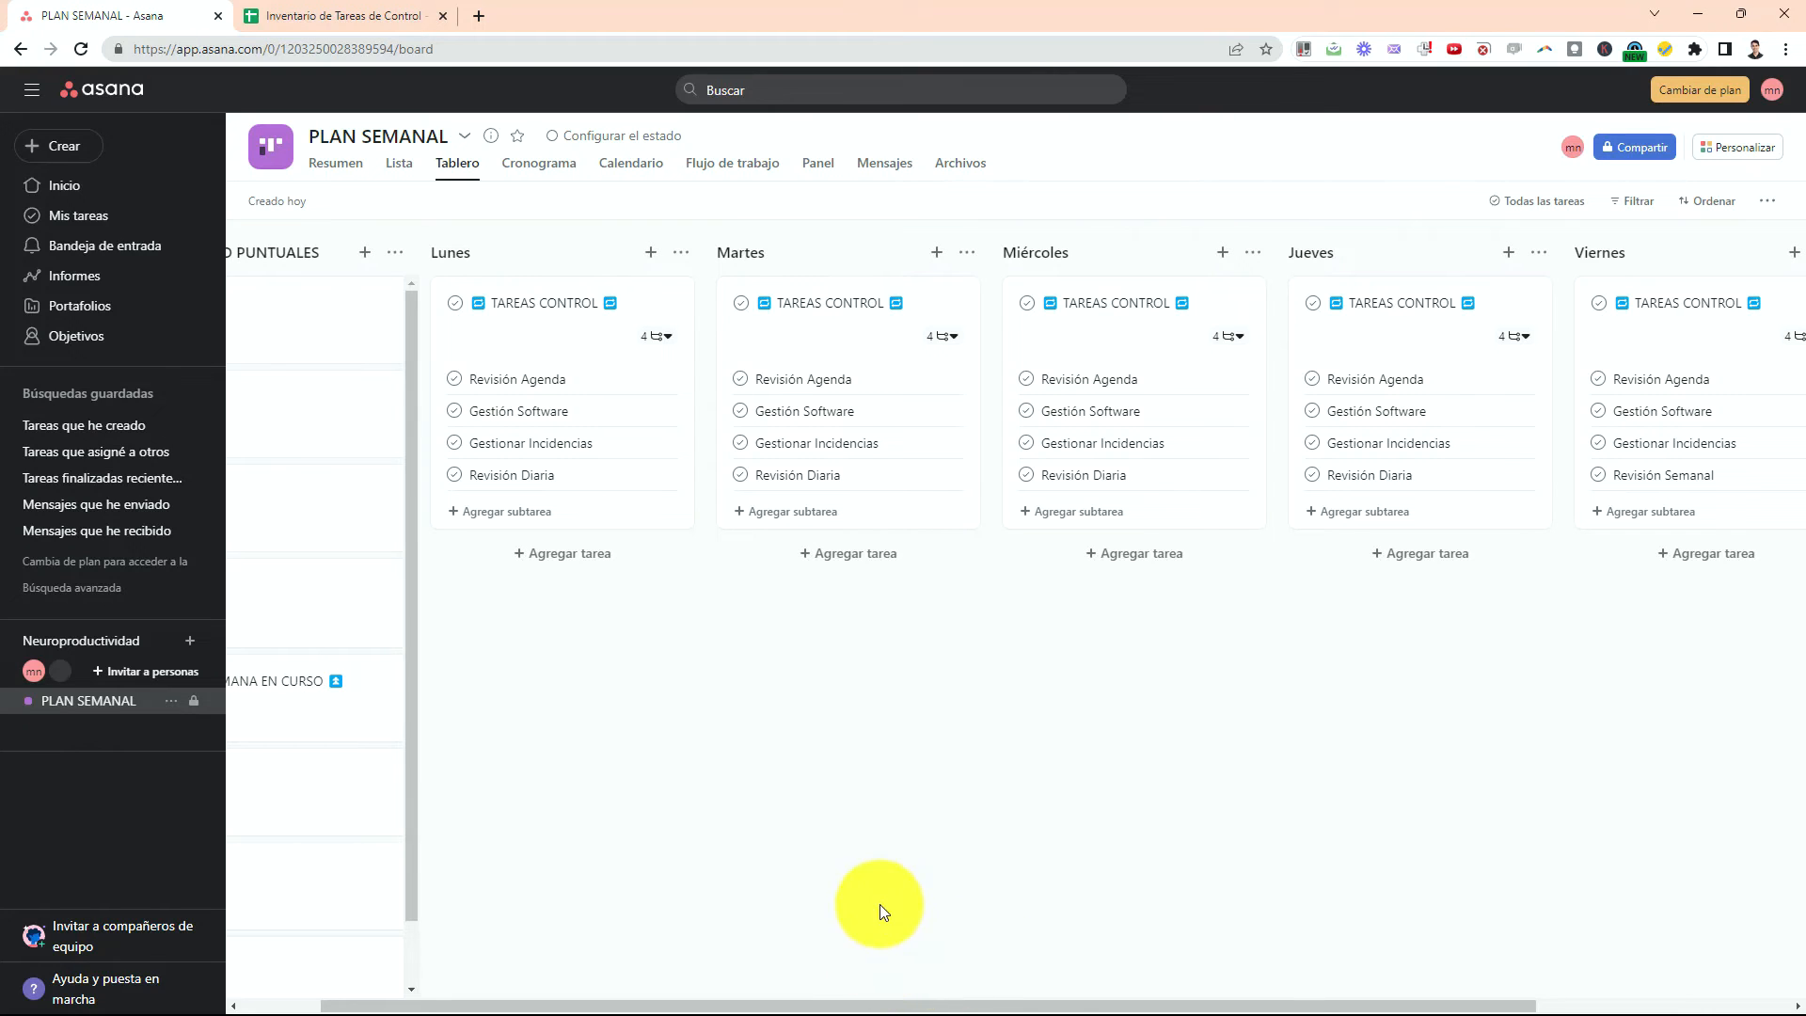
drag(705, 1006, 626, 1005)
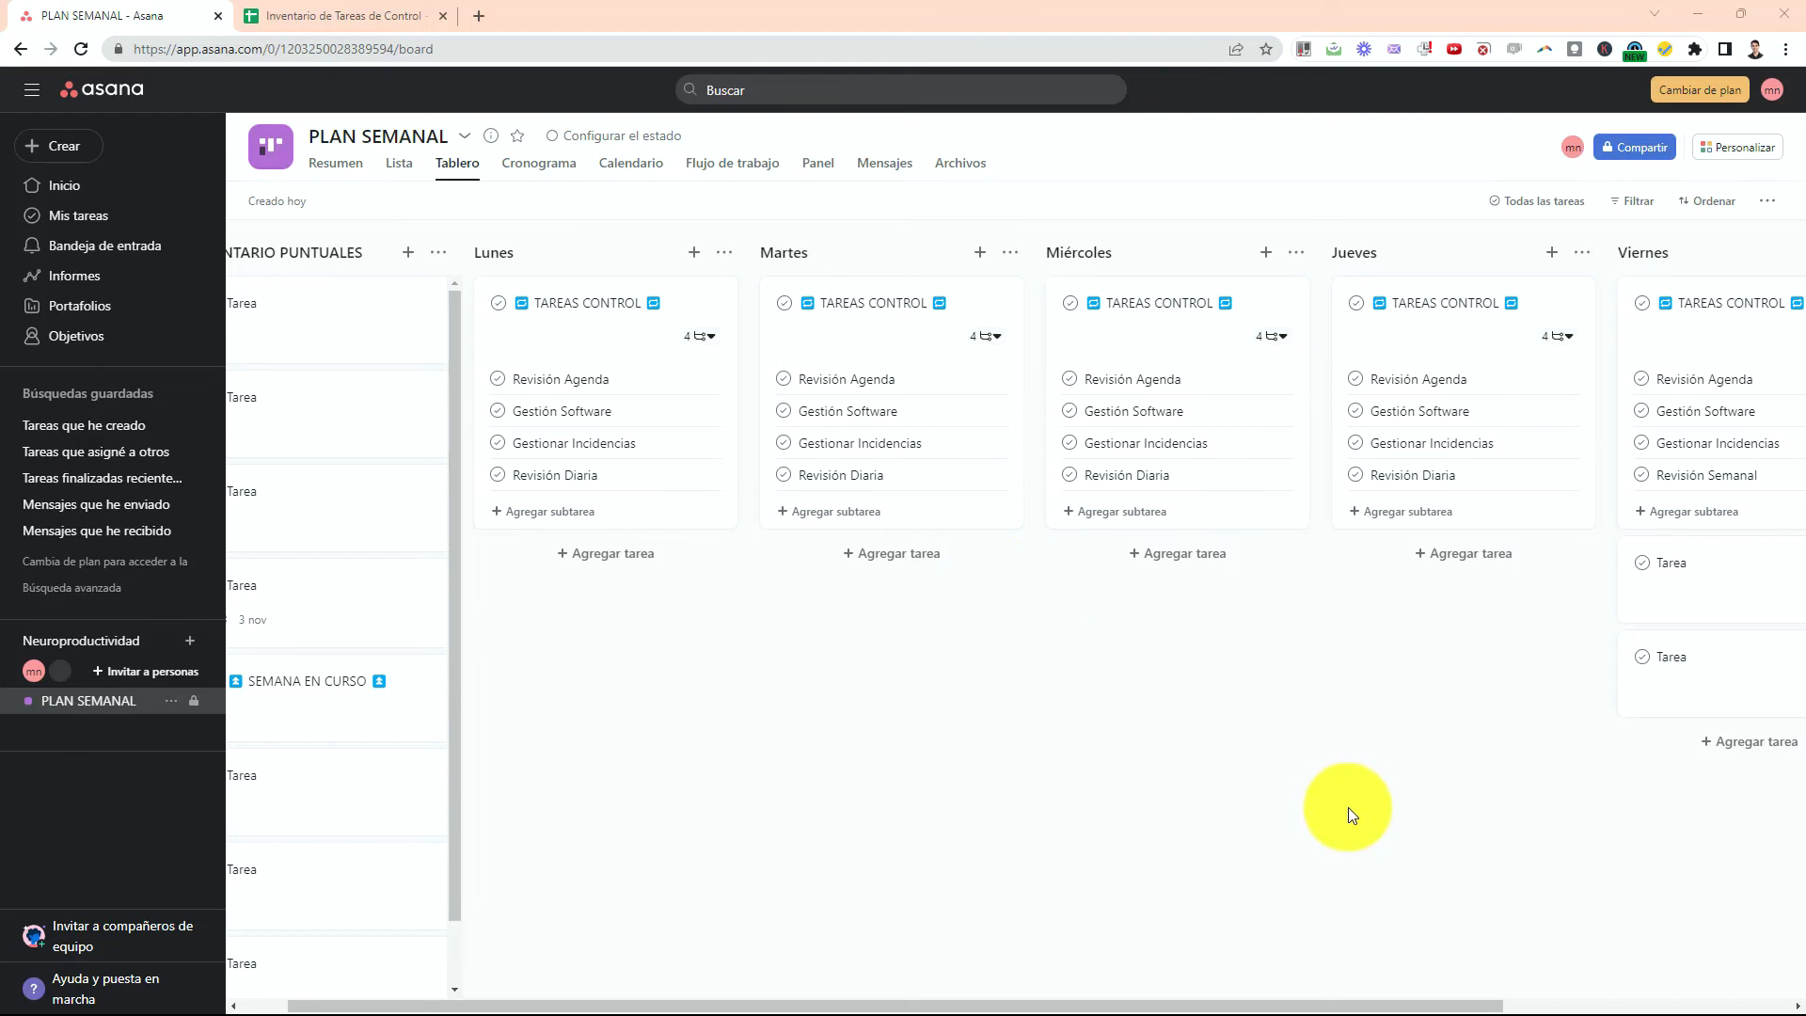
drag(1343, 1001, 1461, 989)
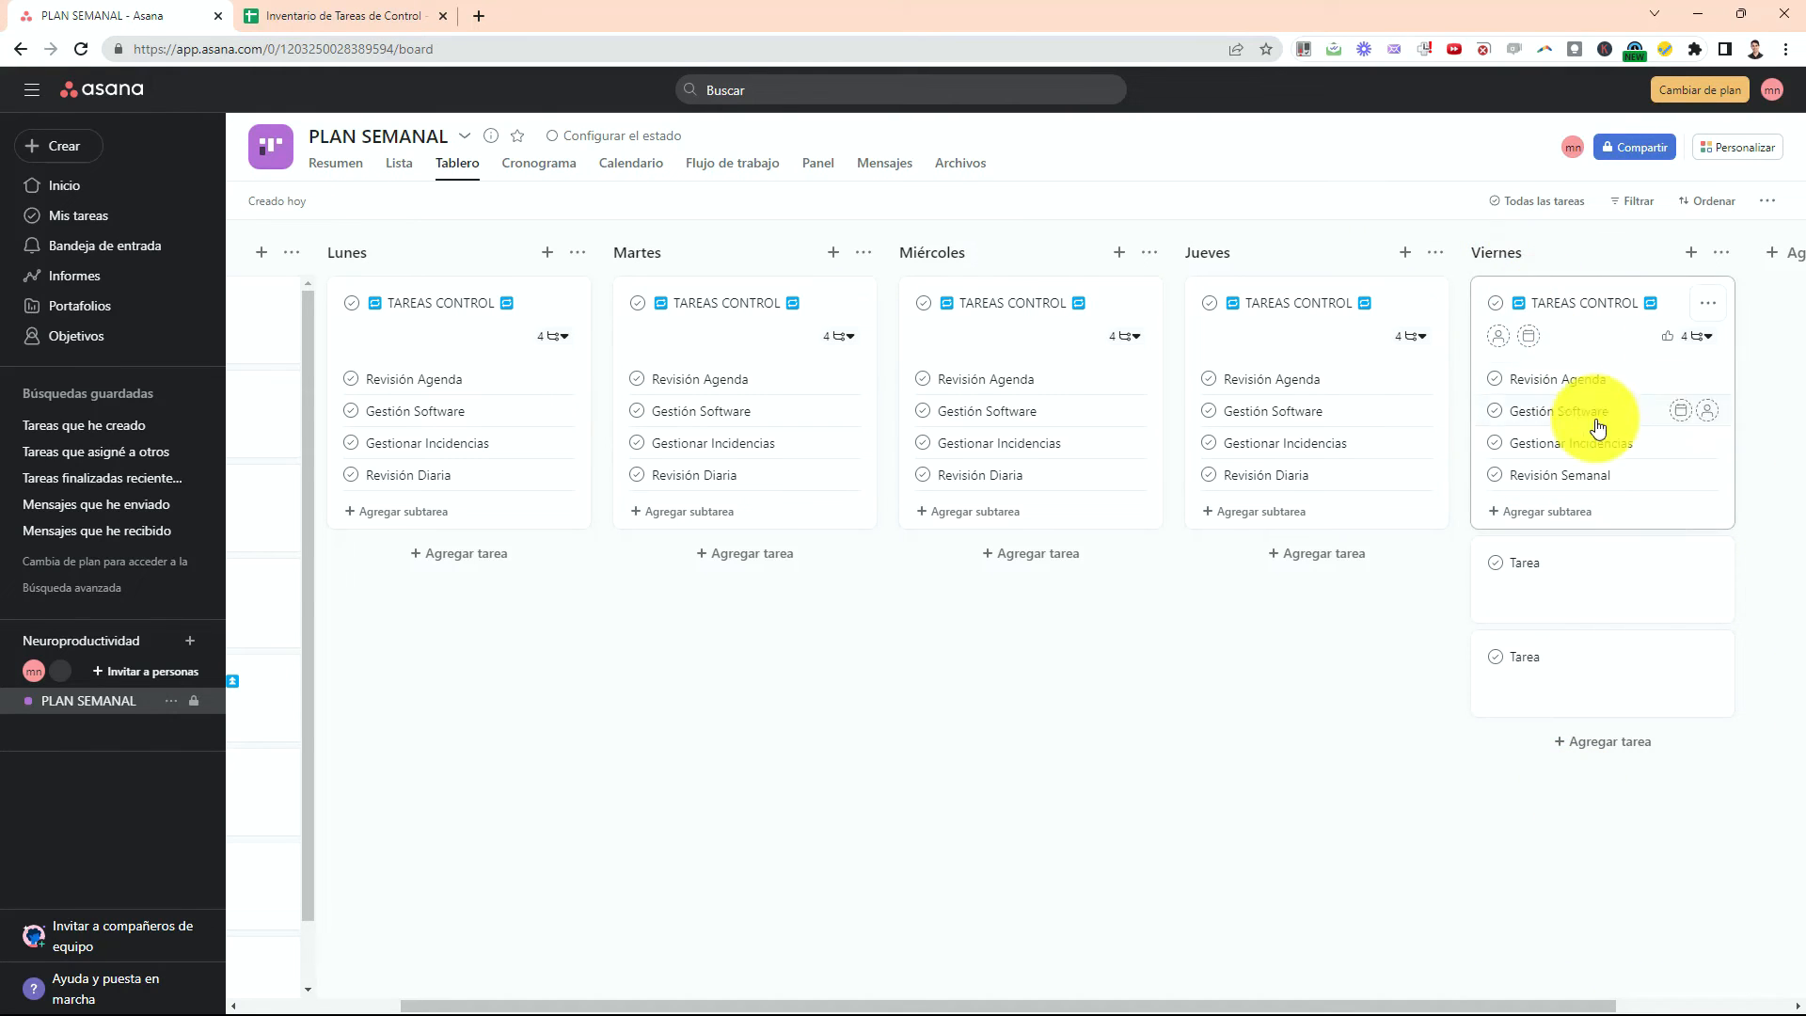
click(1580, 753)
text(Tarea)
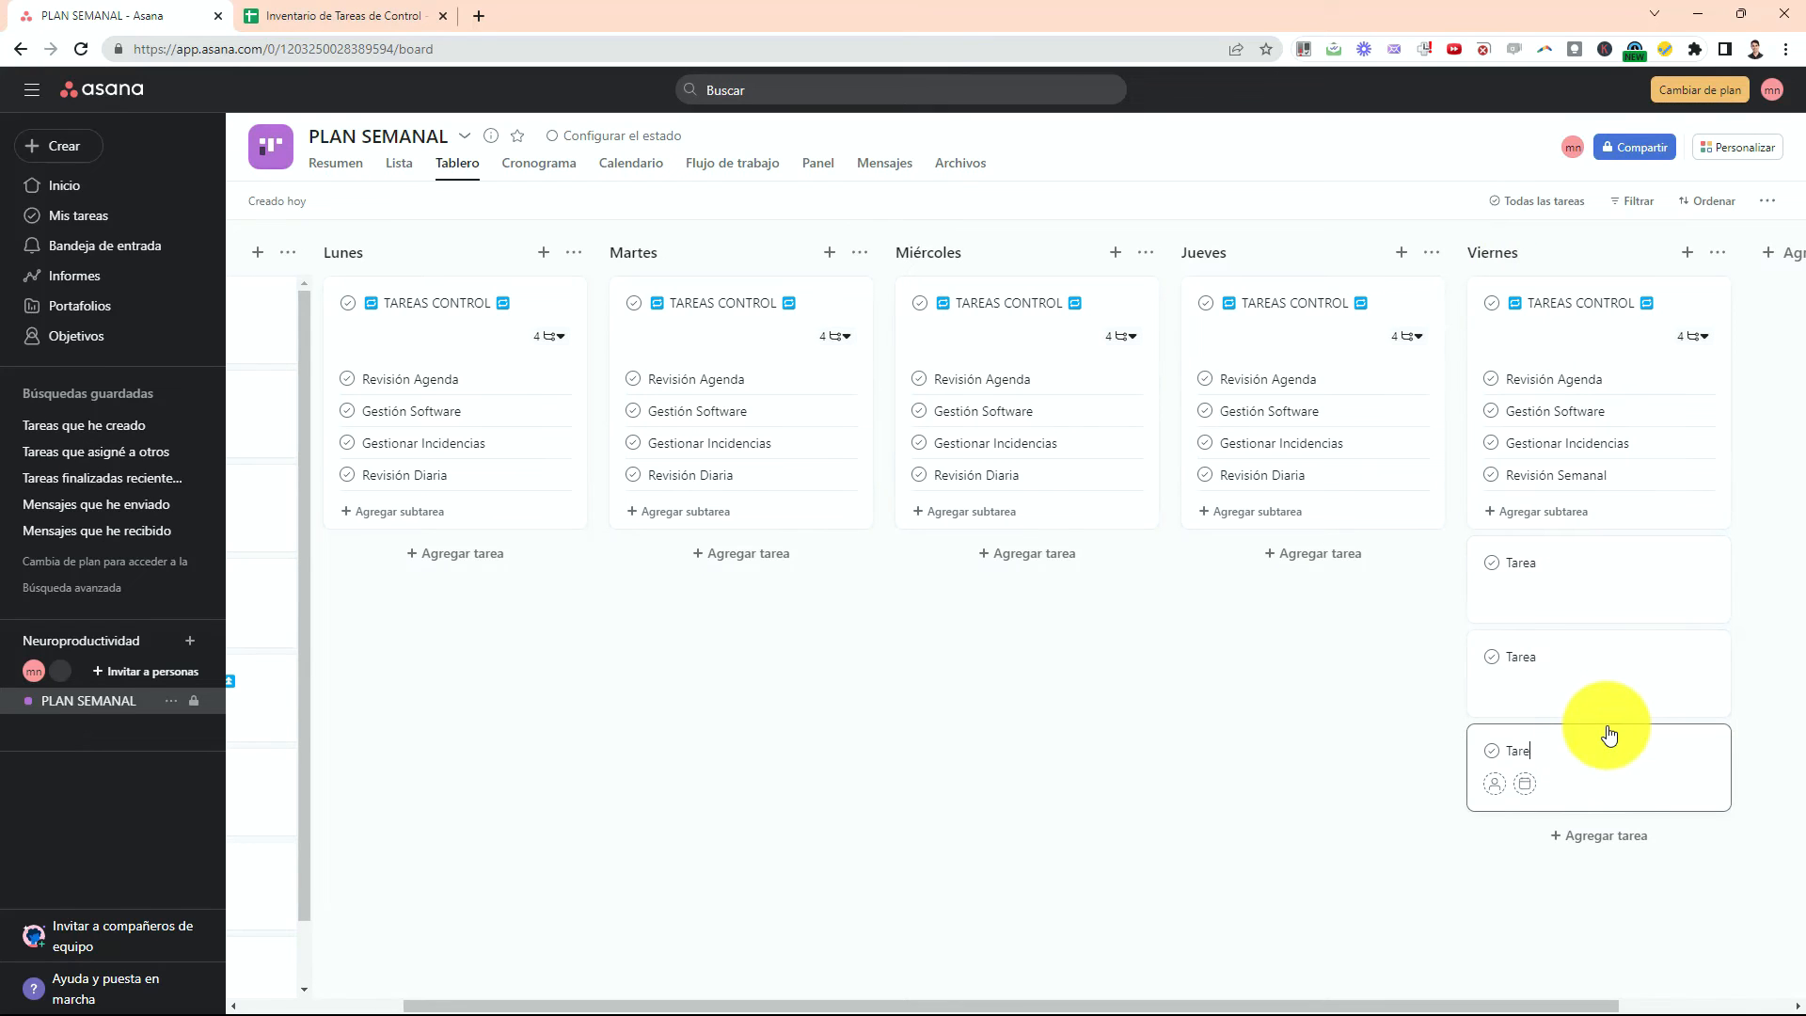
key(Return)
click(1374, 854)
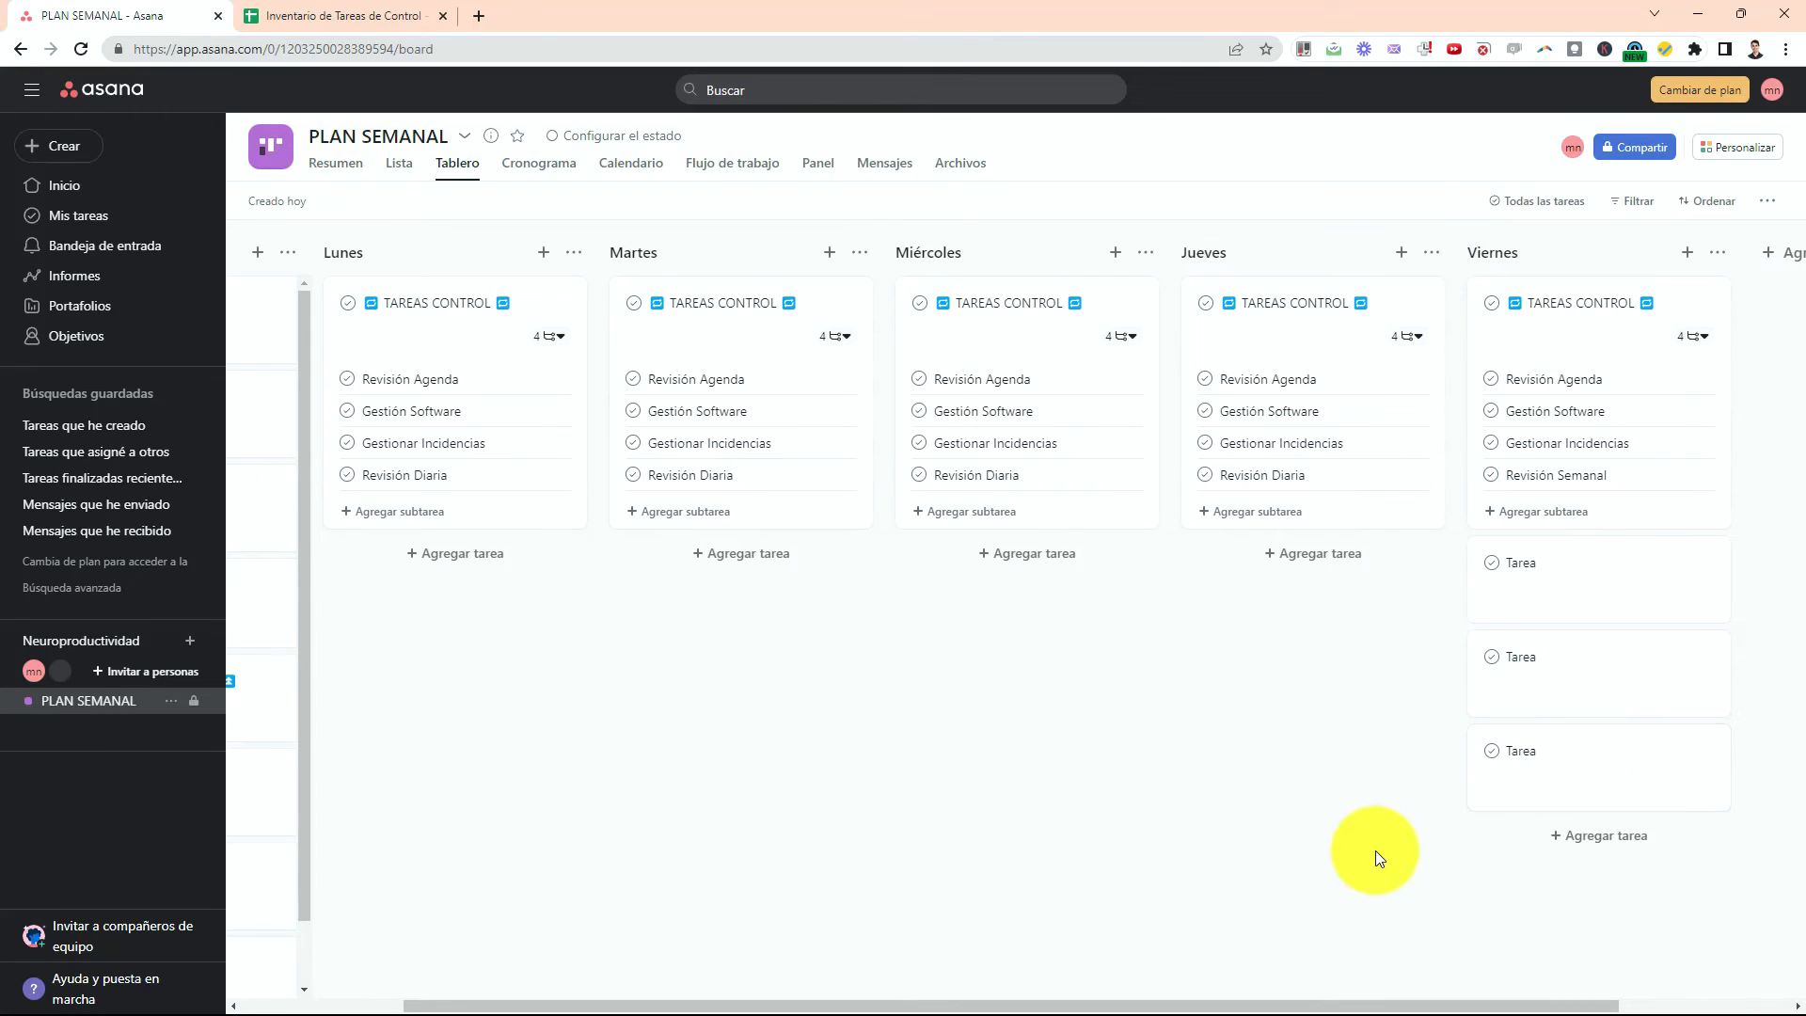
click(1492, 752)
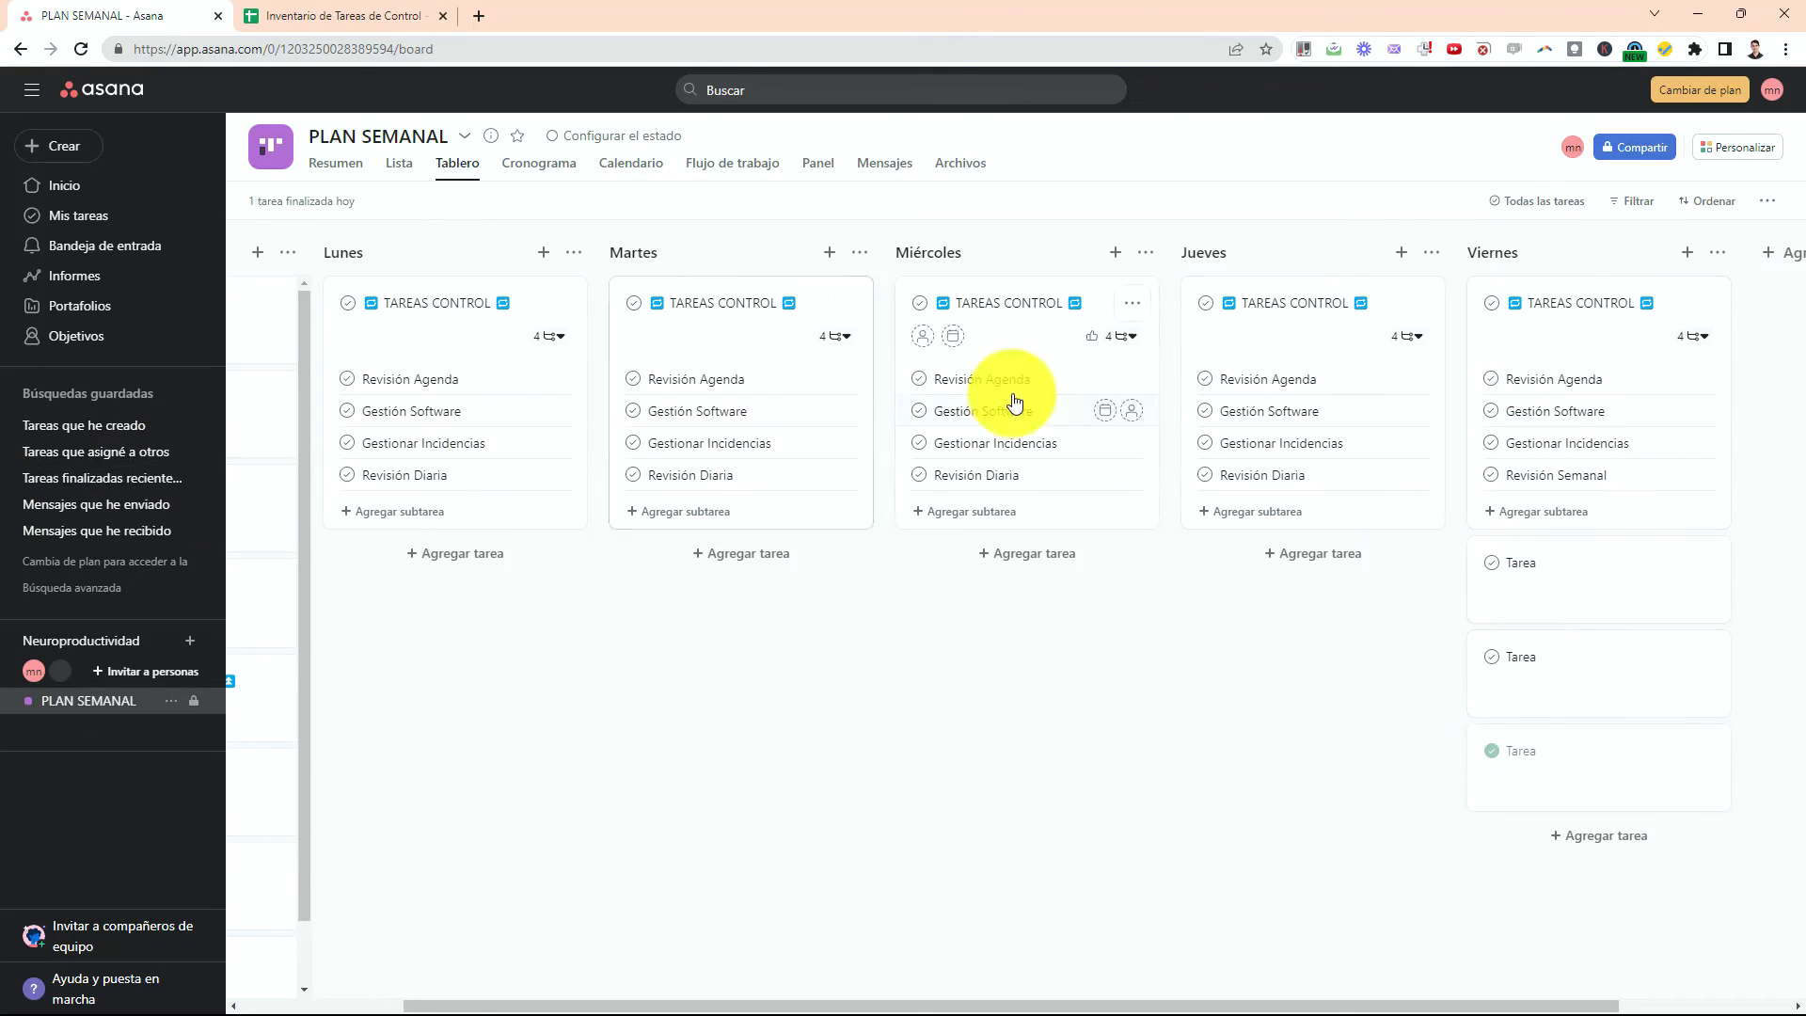
Bring the Viernes section beside INVENTARIO PUNTUALES, move its two unfinished tasks to the top of the inventory, and return Viernes after Jueves.
drag(1492, 583, 1530, 553)
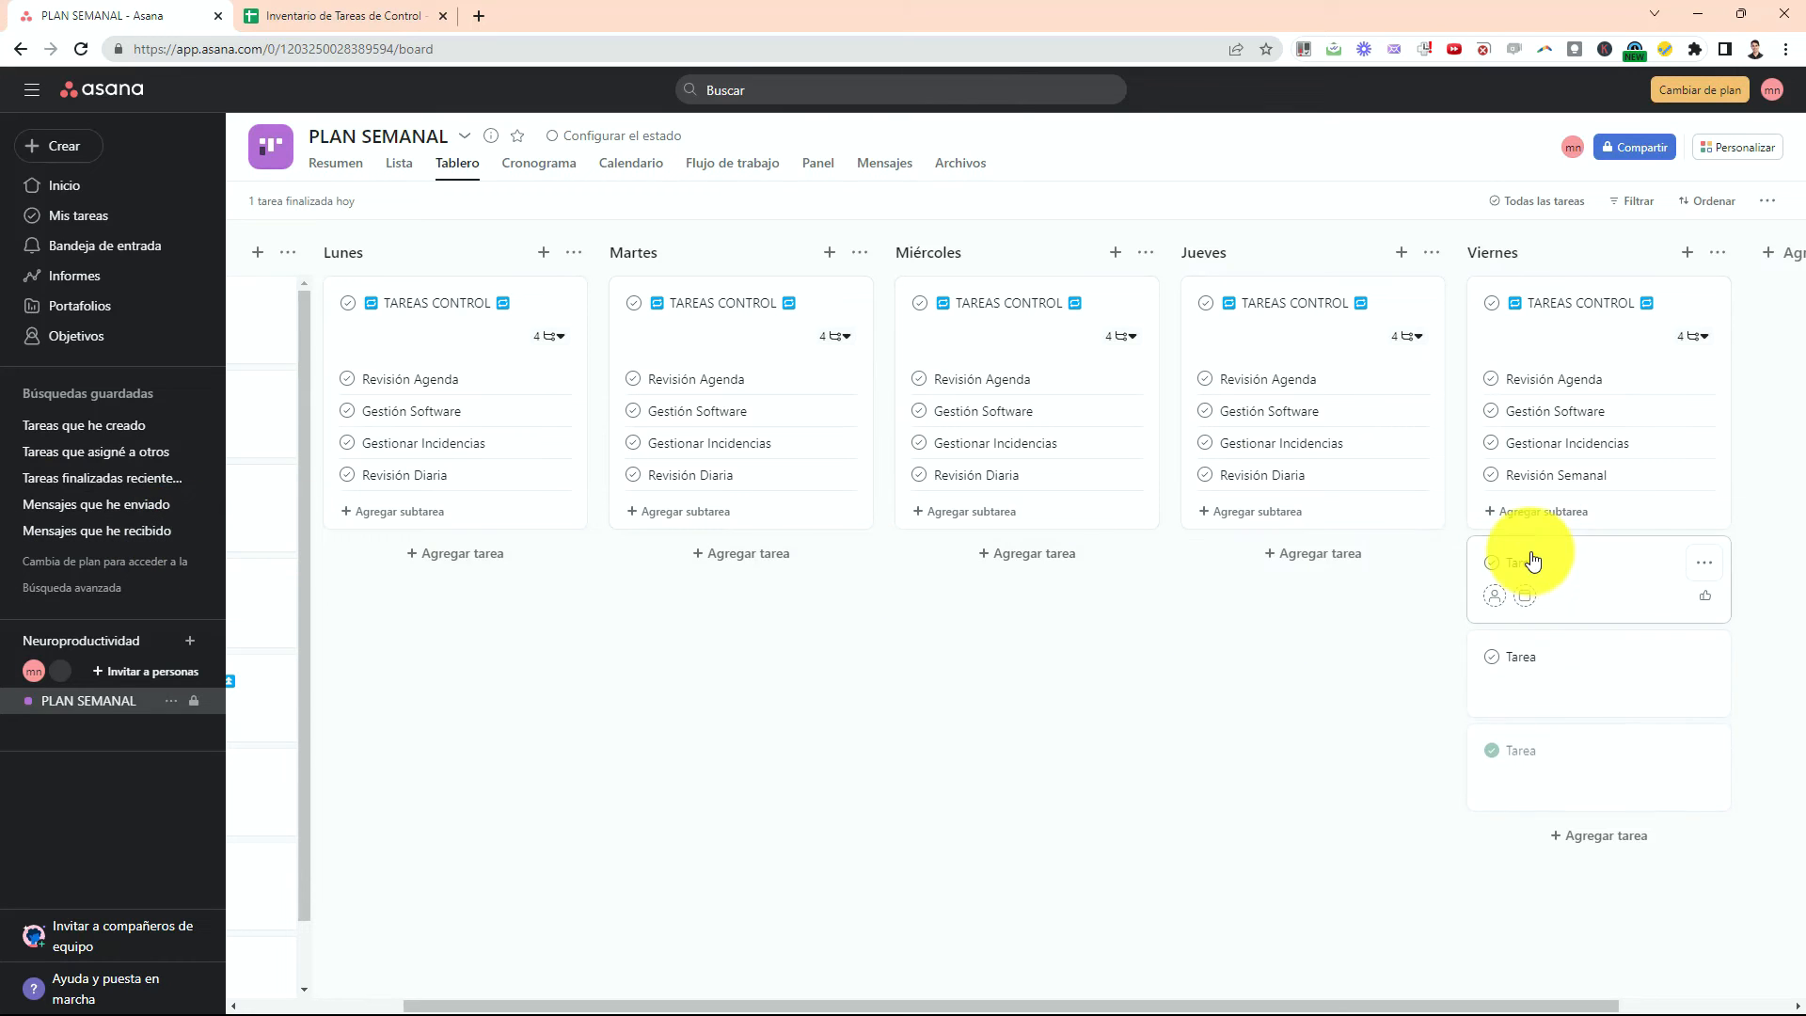
drag(1542, 268, 419, 277)
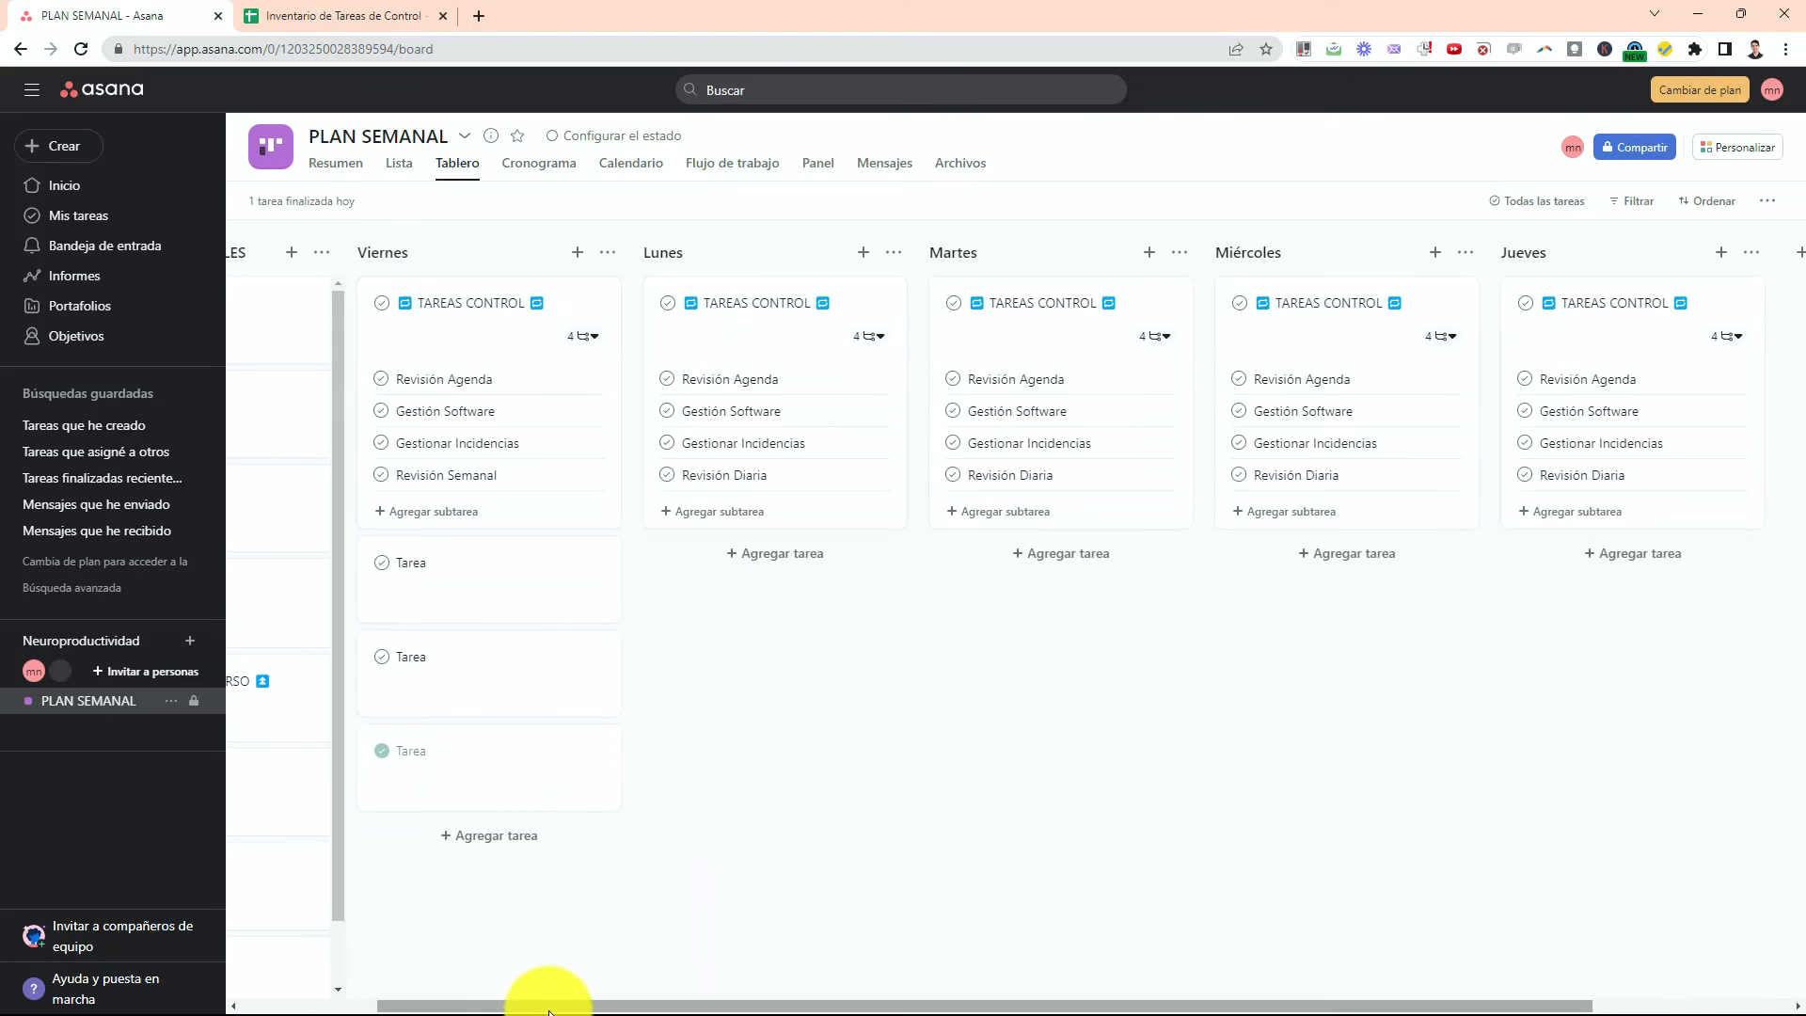
drag(537, 1005, 404, 1005)
drag(677, 583, 414, 324)
drag(615, 588, 415, 381)
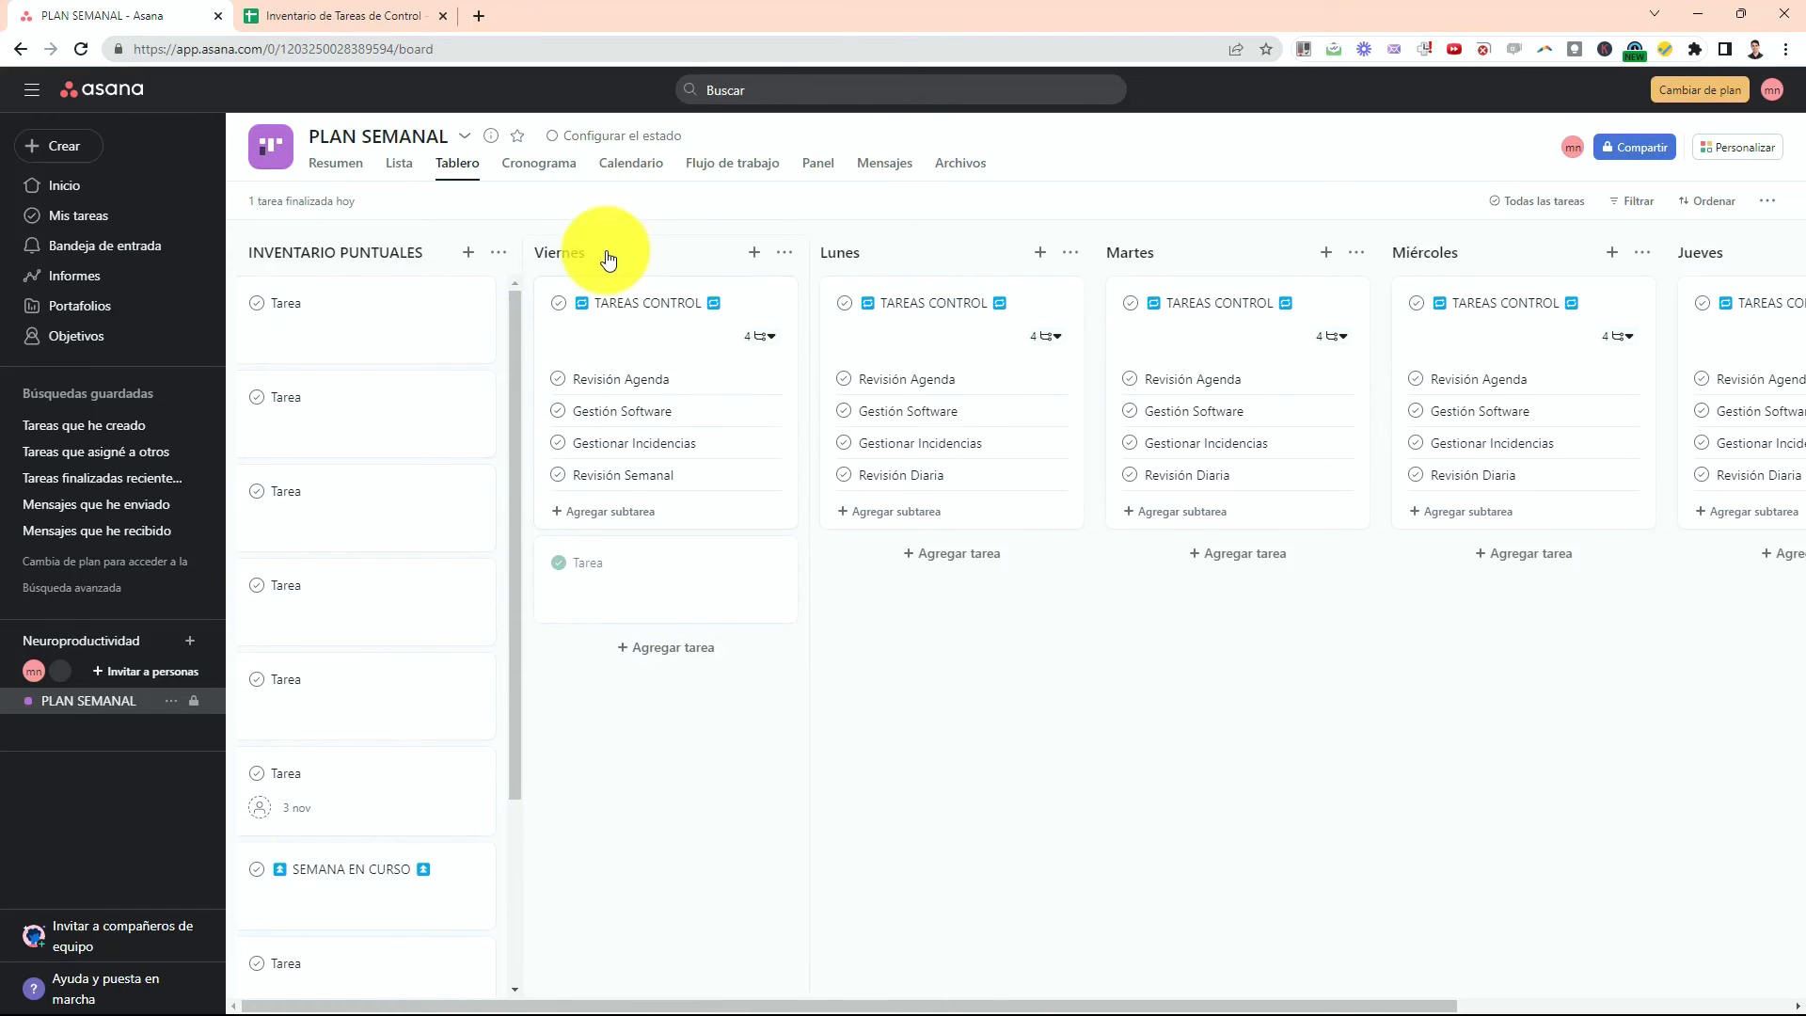
drag(578, 259, 1505, 257)
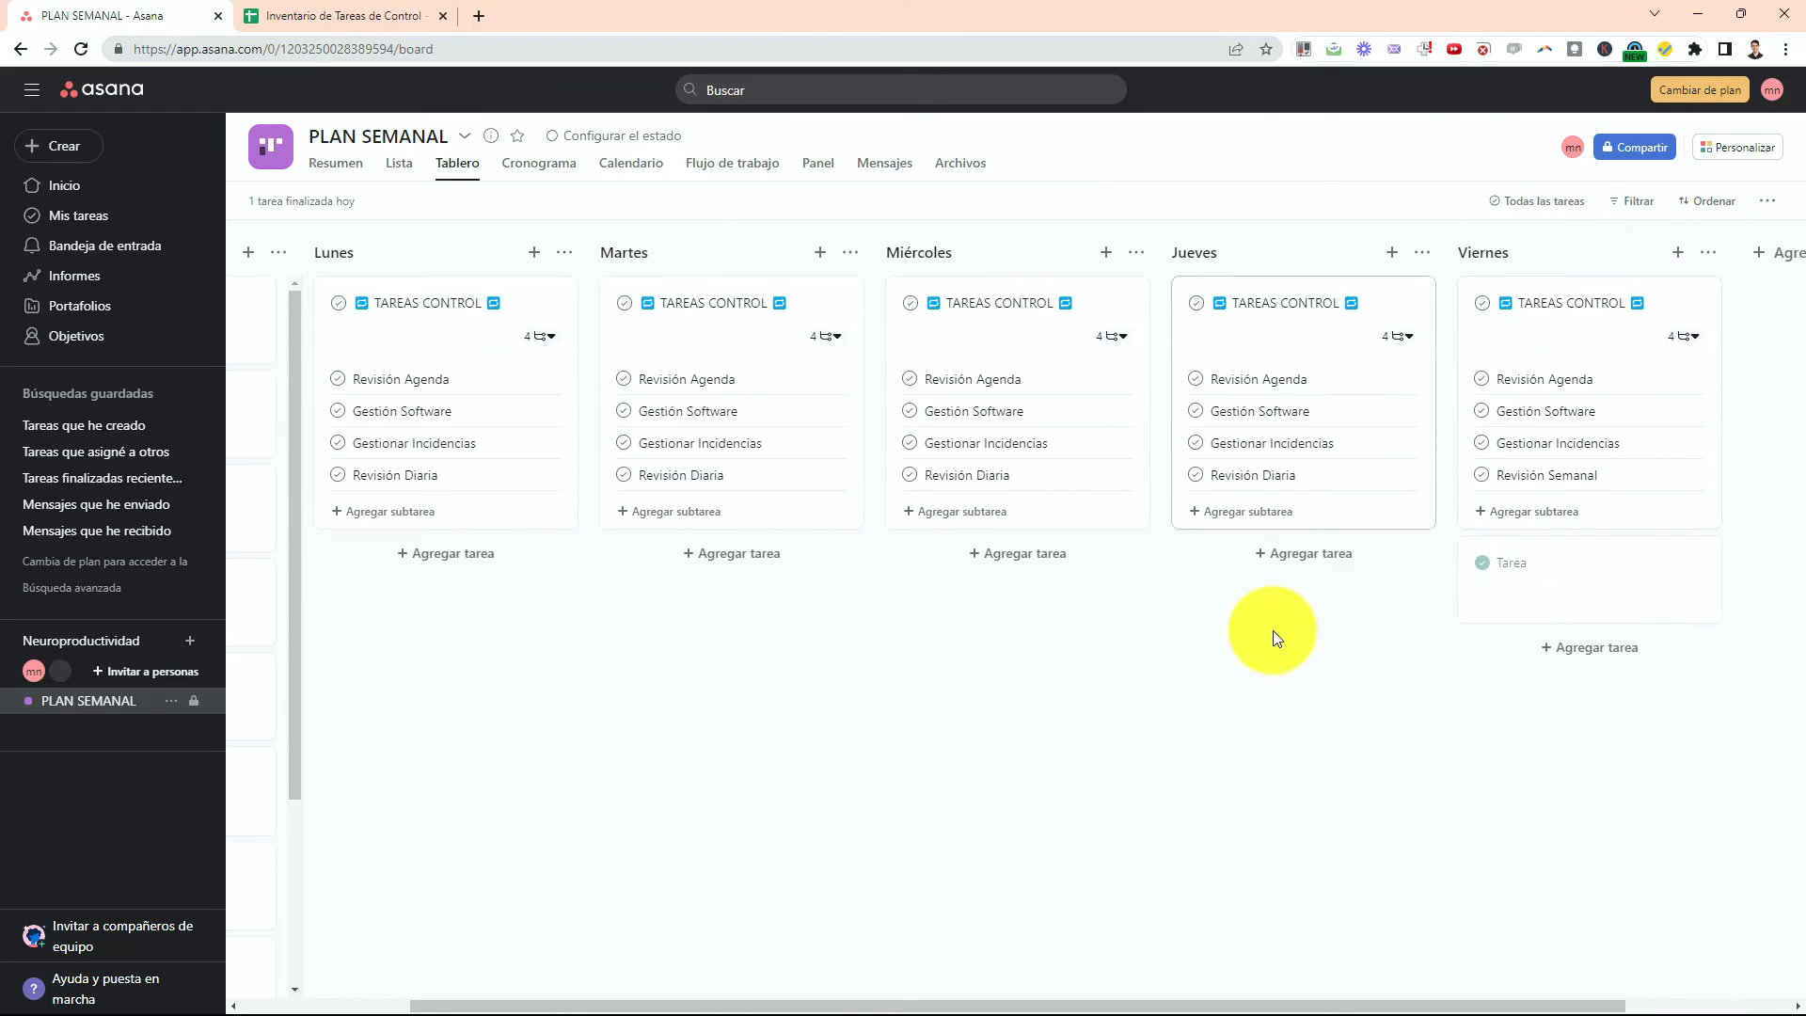
Move the SEMANA EN CURSO divider to the top of INVENTARIO PUNTUALES and place the task due 3 nov above it.
drag(526, 1005, 353, 1003)
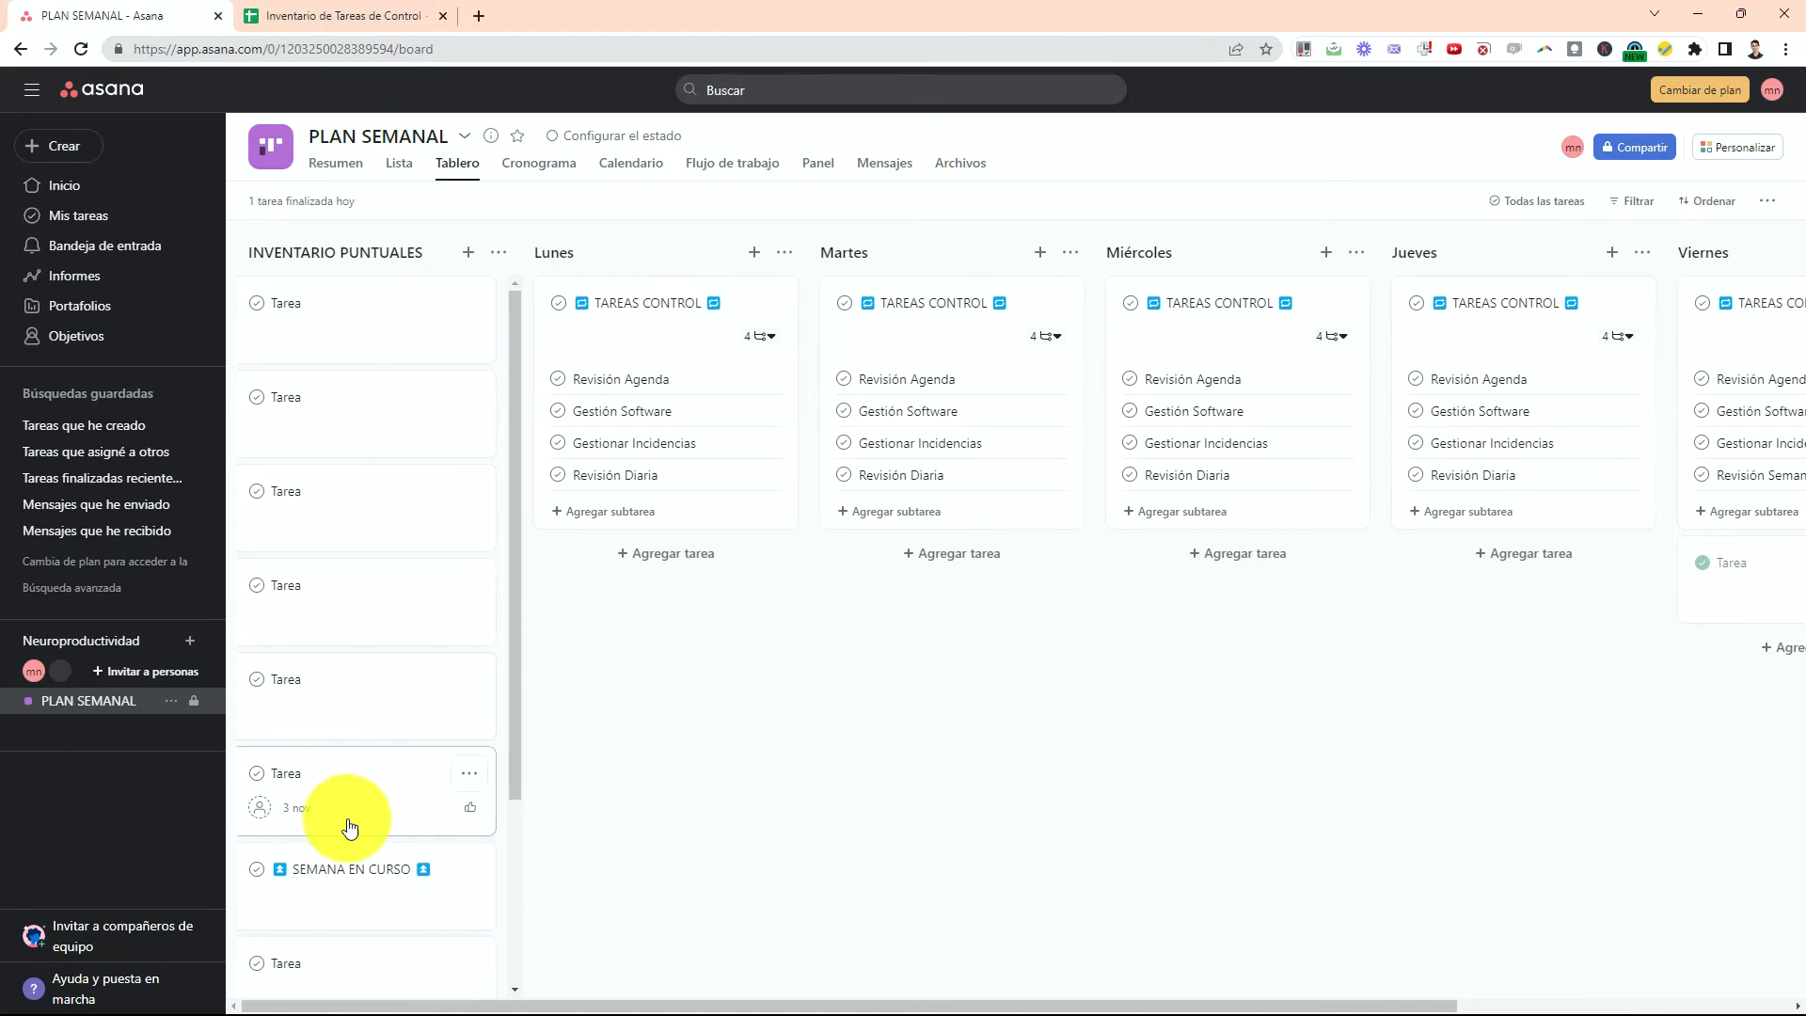
drag(322, 887, 400, 293)
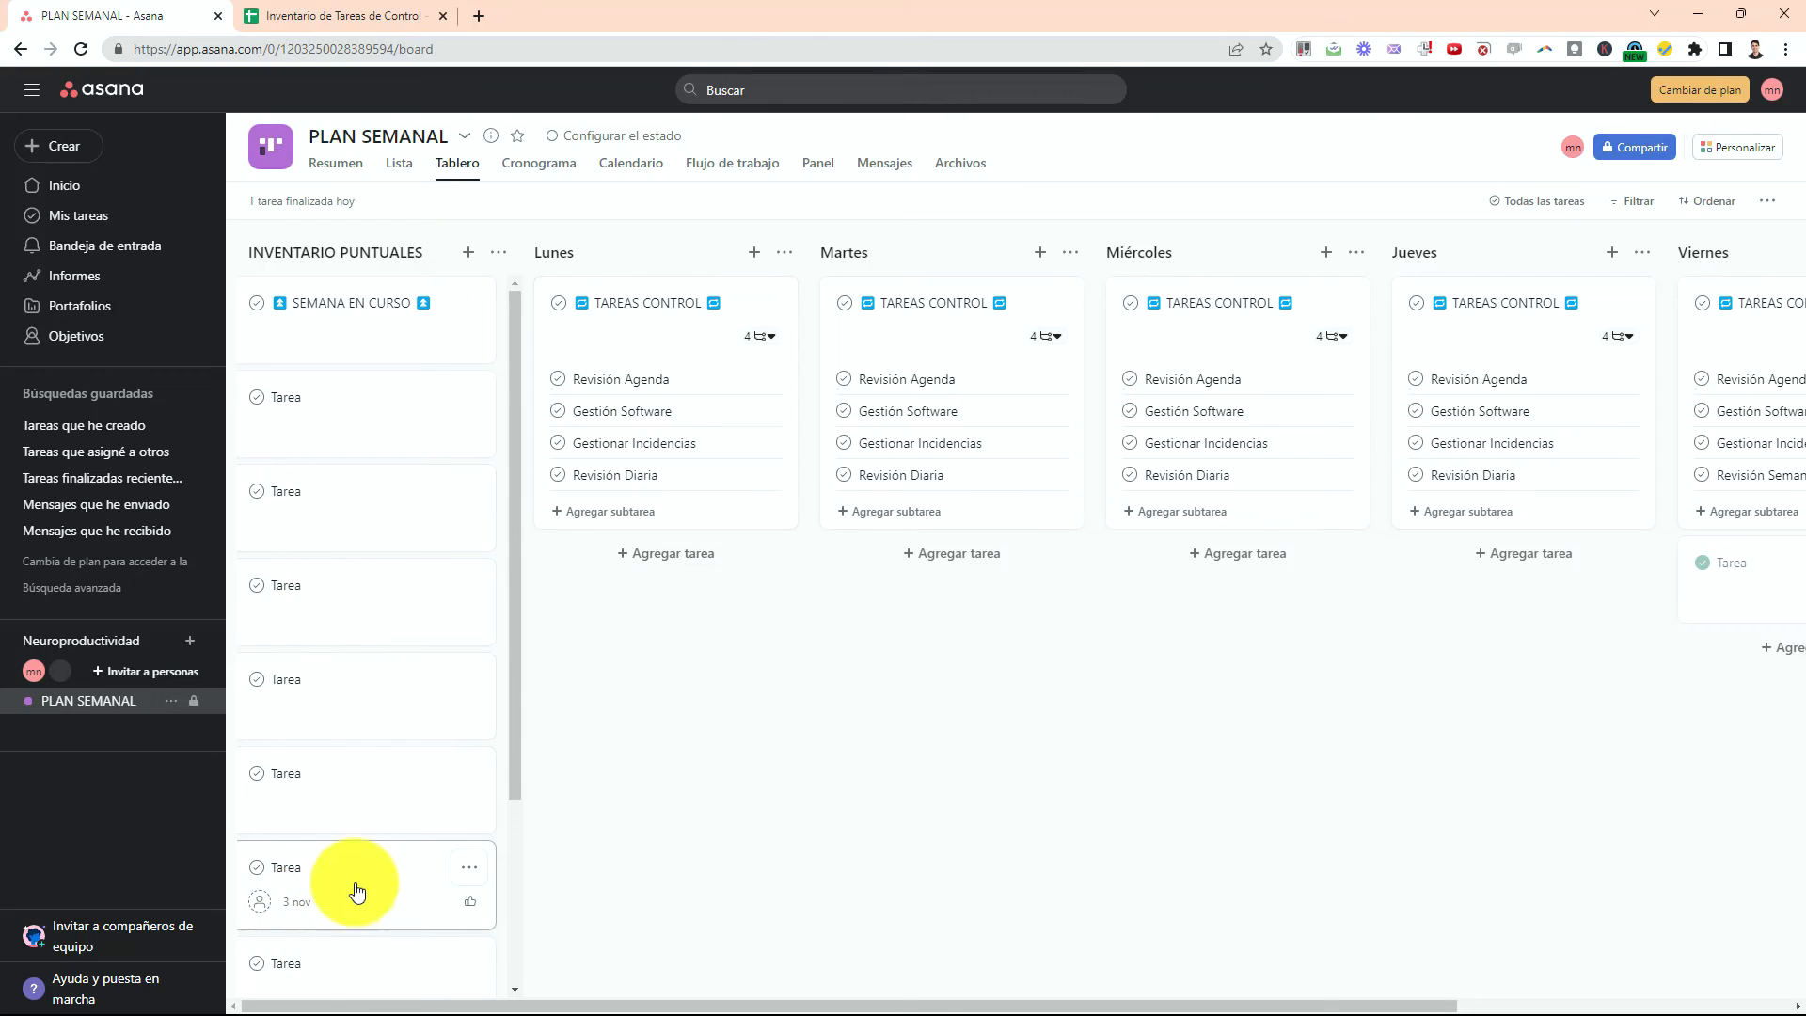
drag(357, 892, 412, 329)
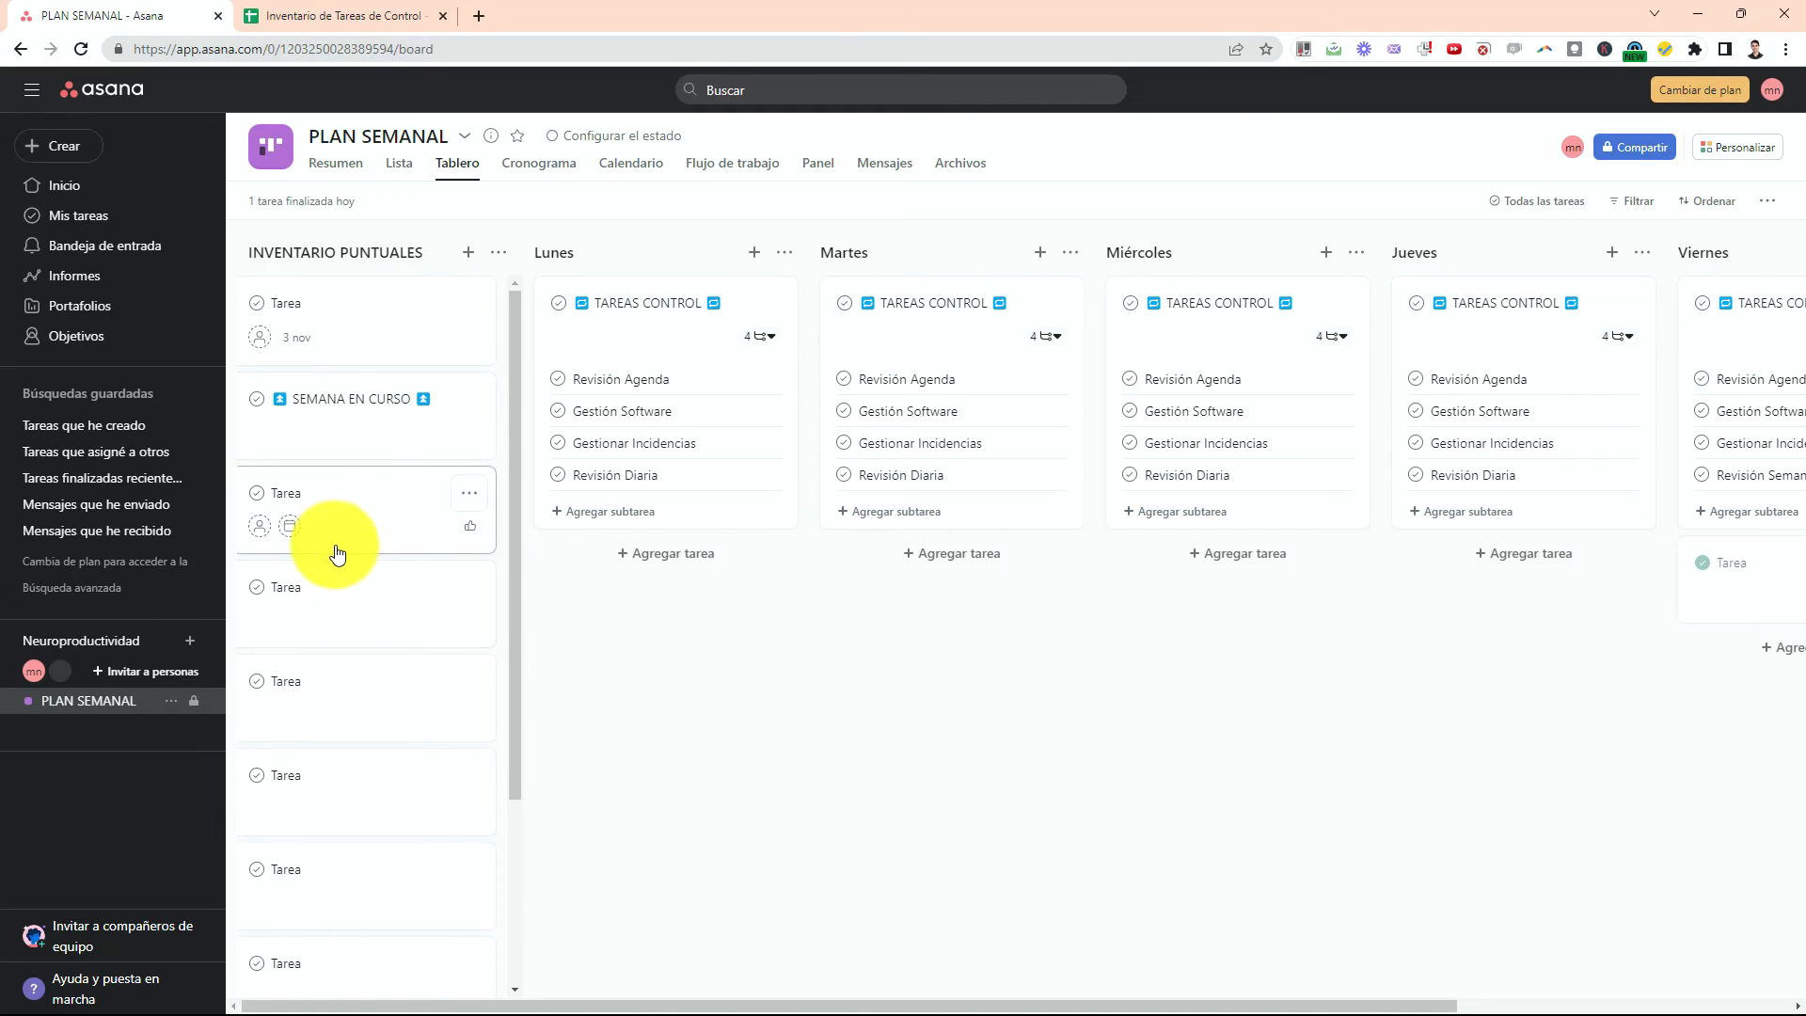
Open the first task below SEMANA EN CURSO, examine when it was created in its activity history, and close its details.
click(303, 501)
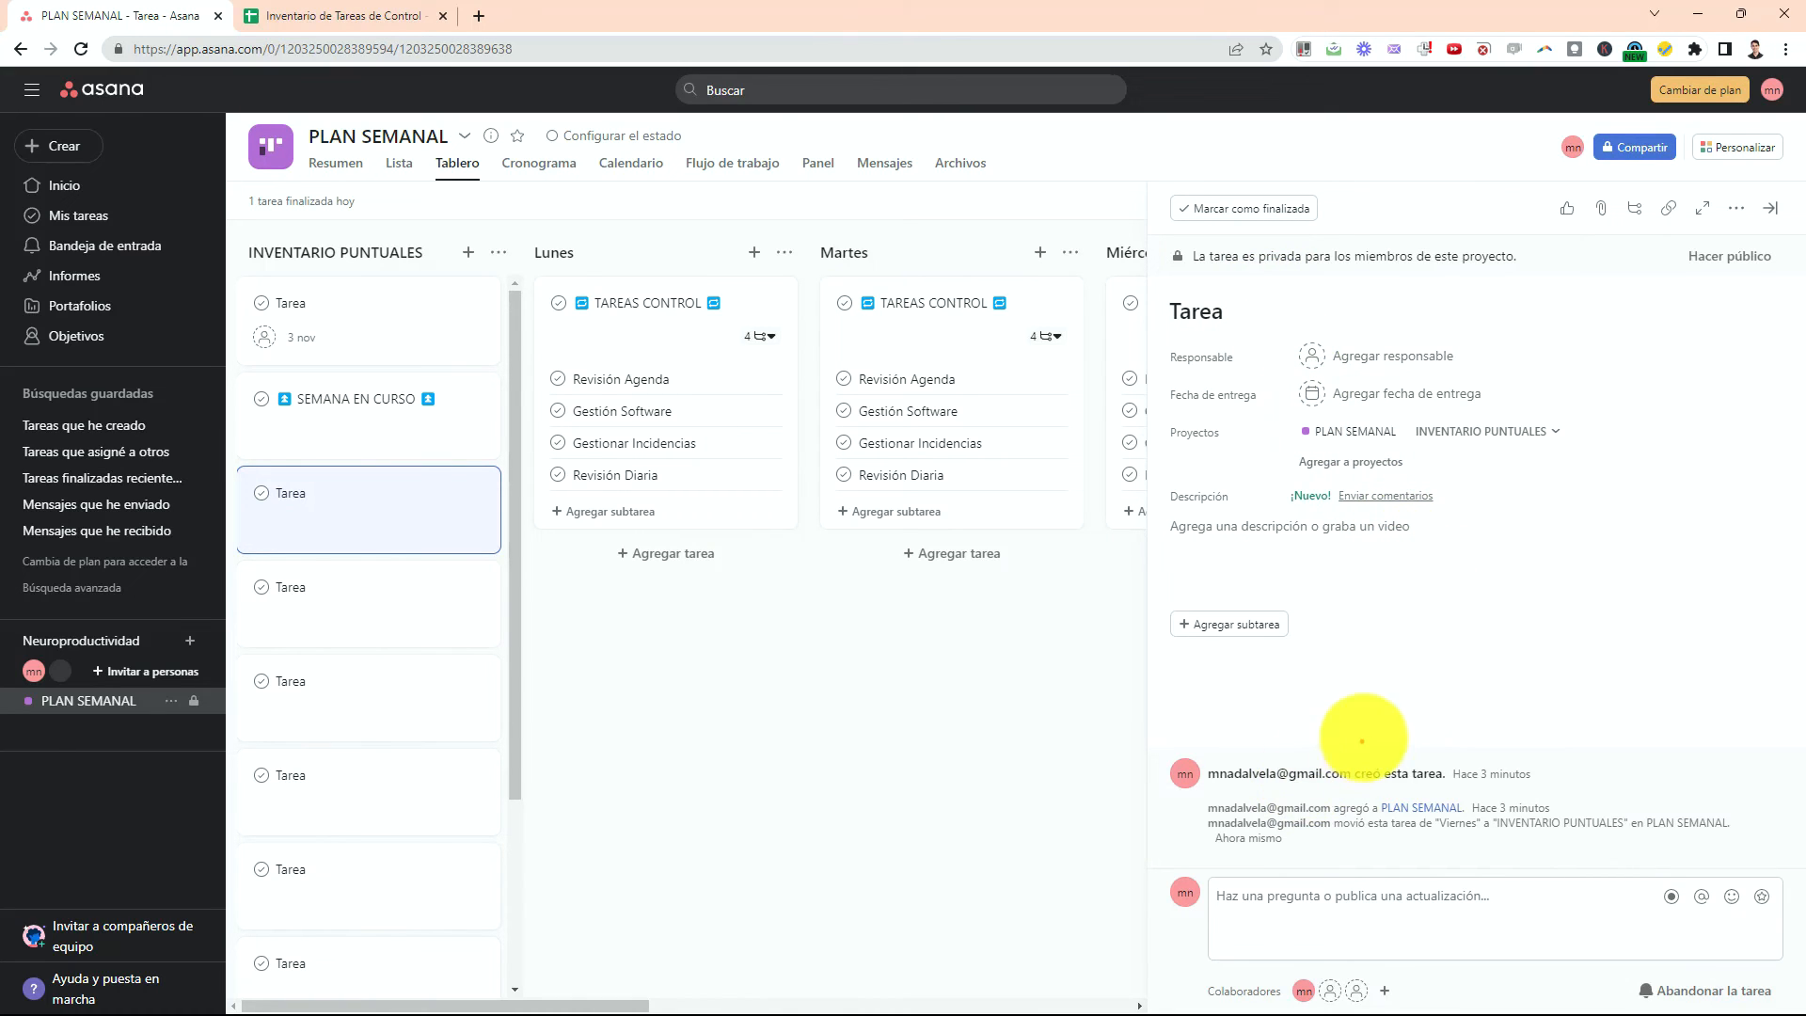
mouse_move(1362, 741)
mouse_down()
mouse_move(1197, 750)
mouse_move(1148, 786)
mouse_move(1297, 817)
mouse_move(1516, 806)
mouse_up()
mouse_move(1495, 715)
mouse_down()
mouse_move(1543, 717)
mouse_move(1571, 765)
mouse_move(1529, 785)
mouse_up()
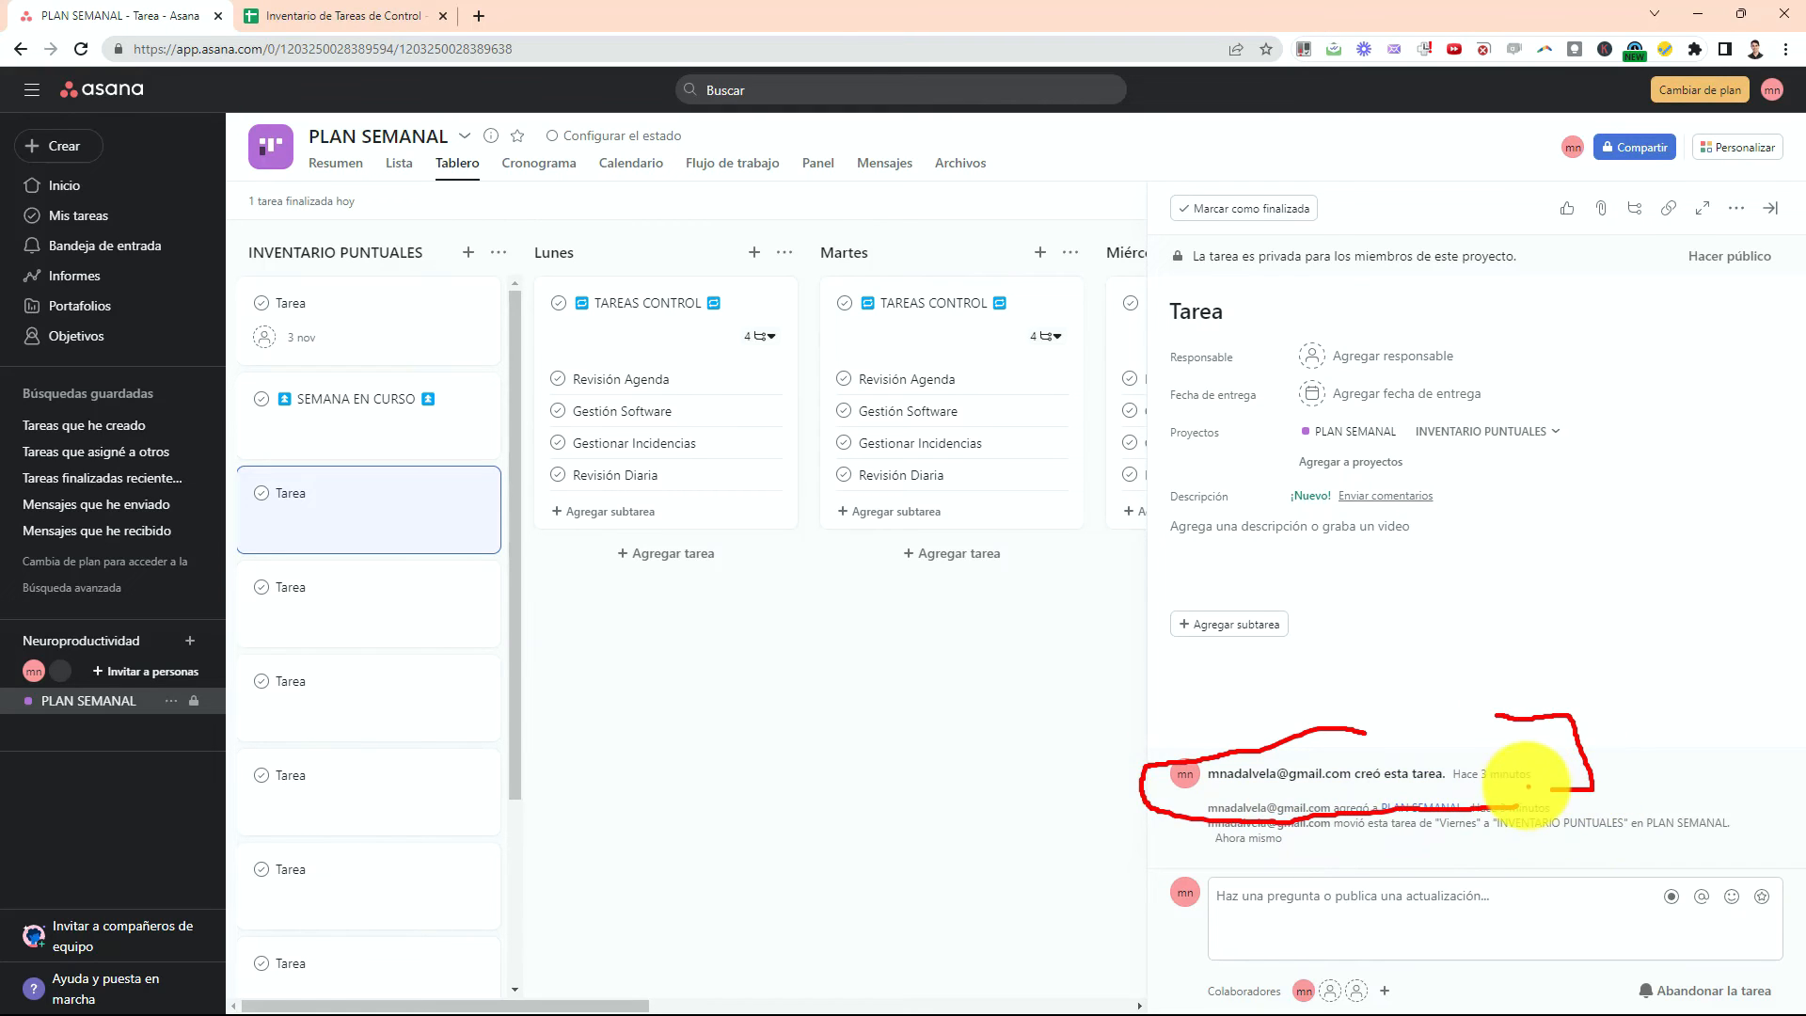
key(Escape)
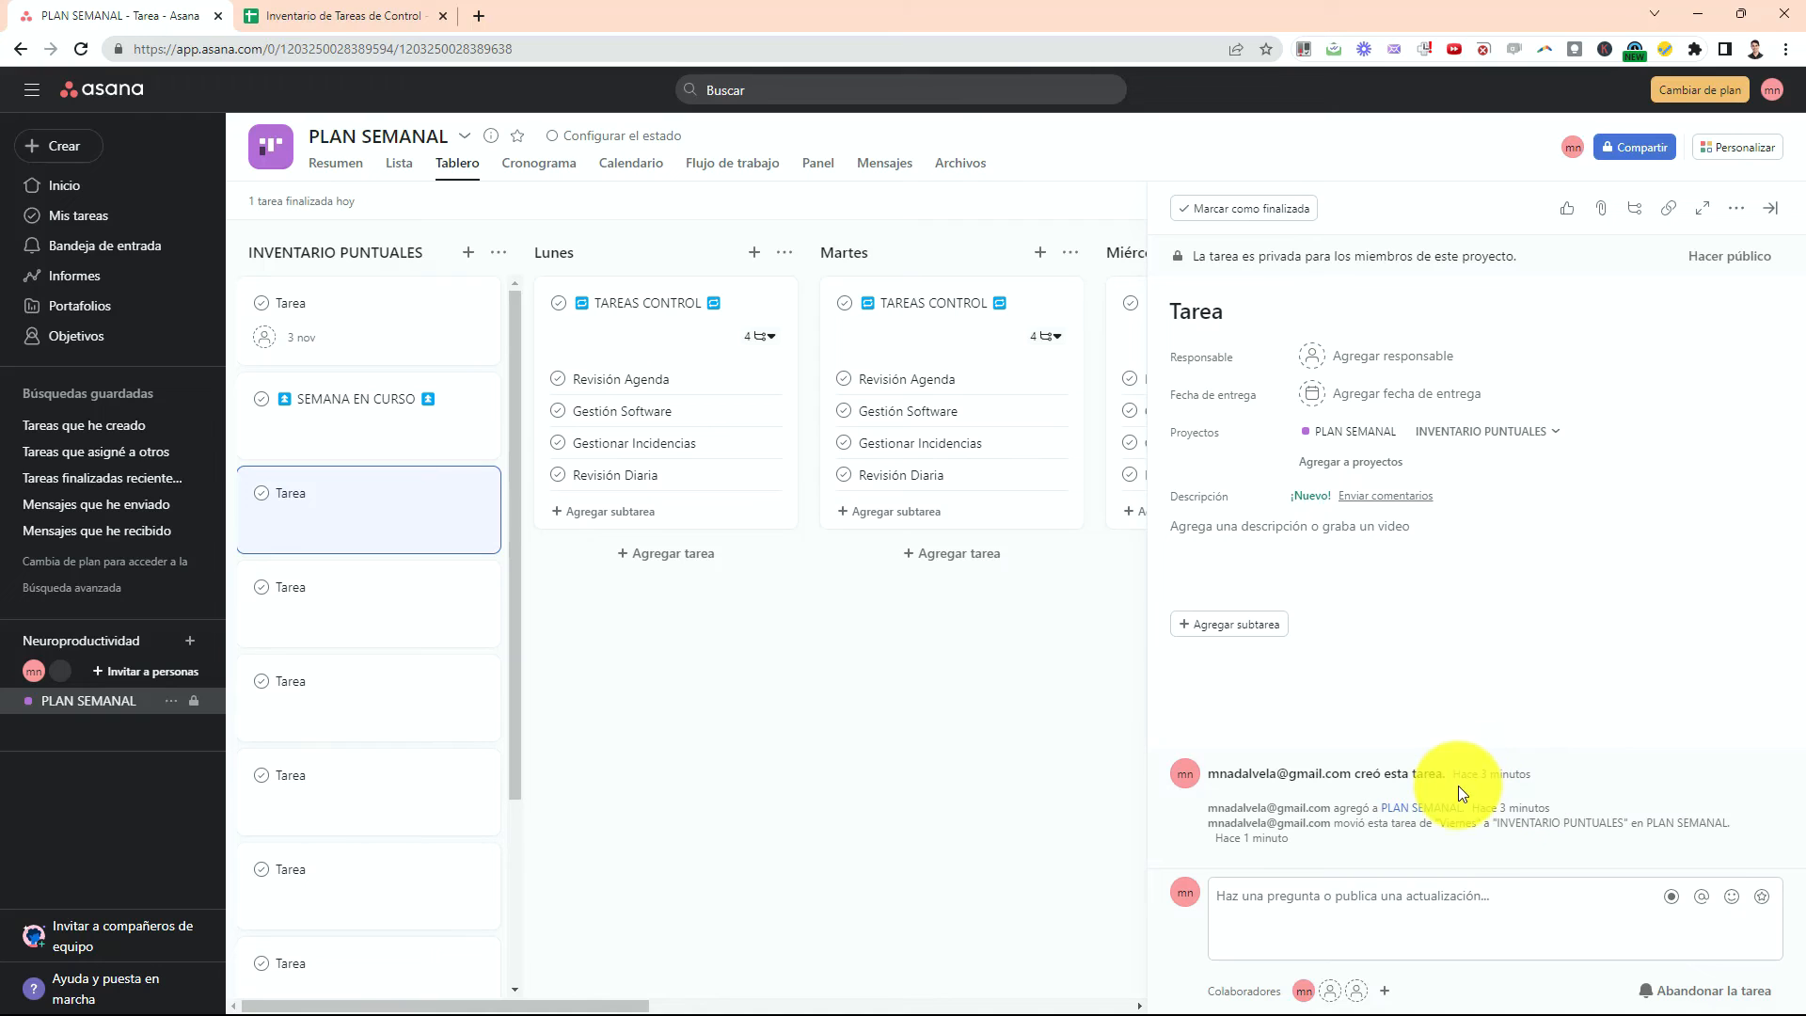
mouse_move(1223, 795)
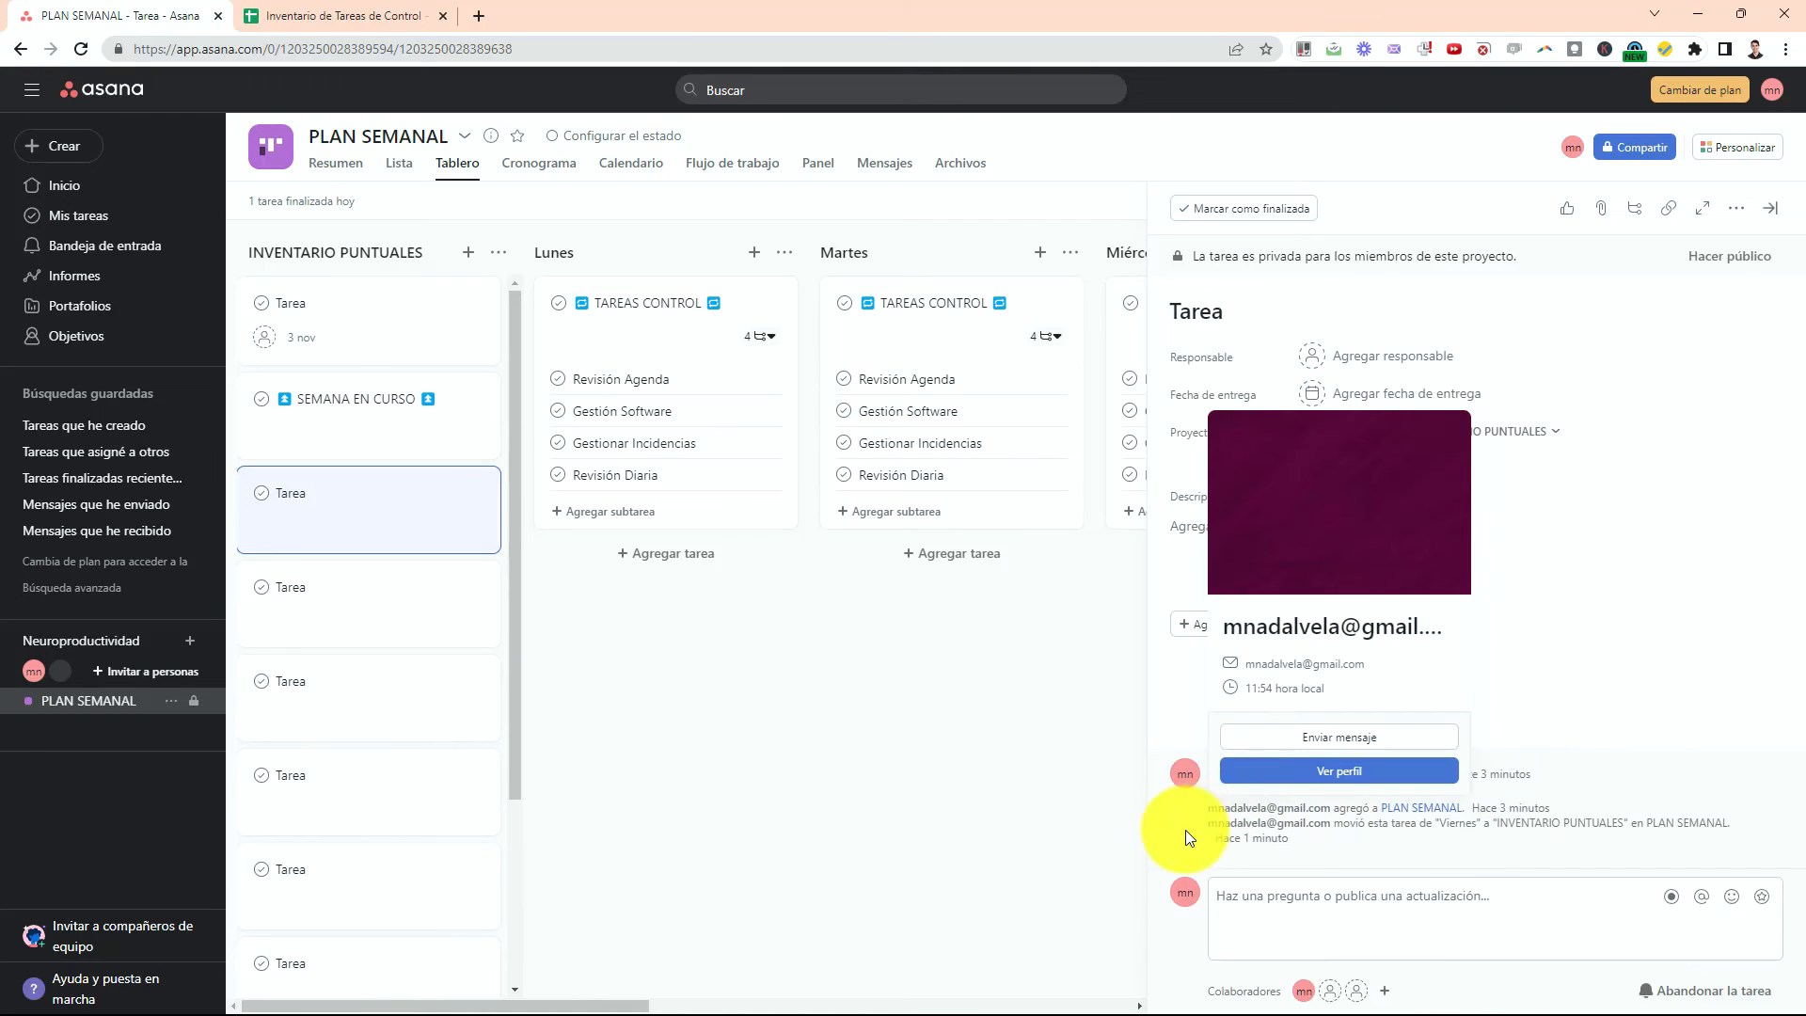
mouse_move(1466, 771)
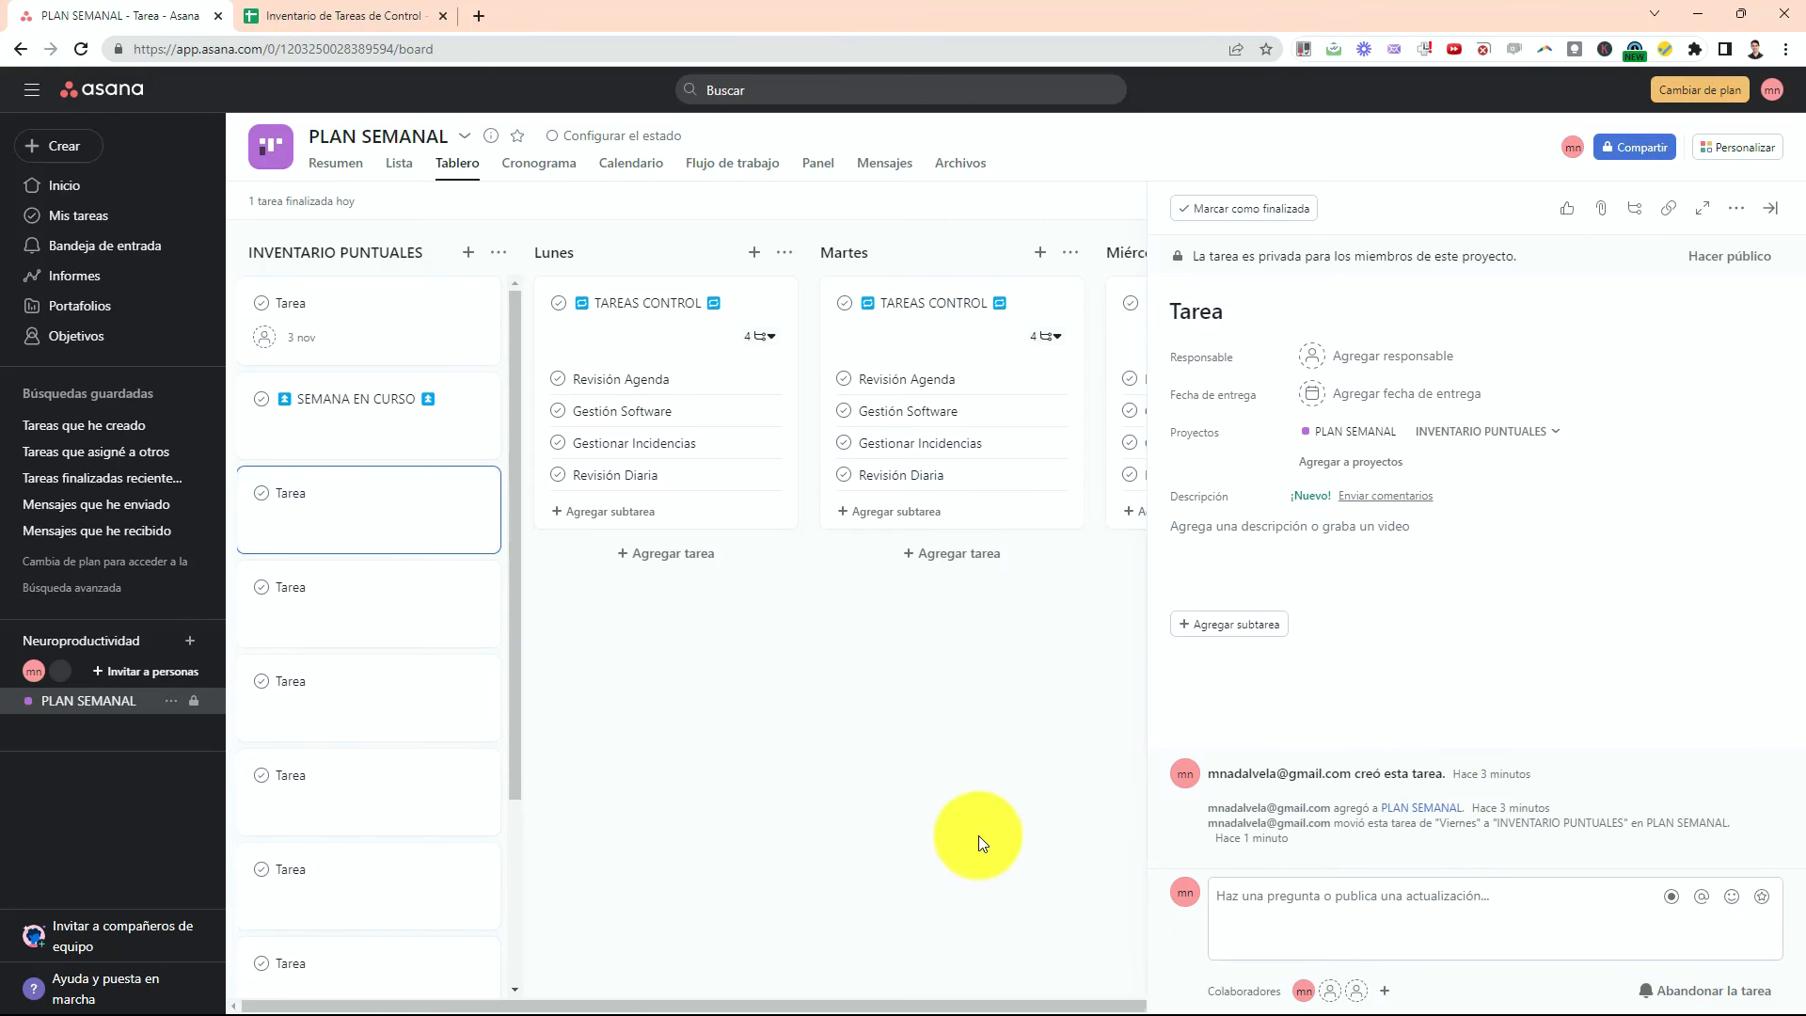
click(978, 835)
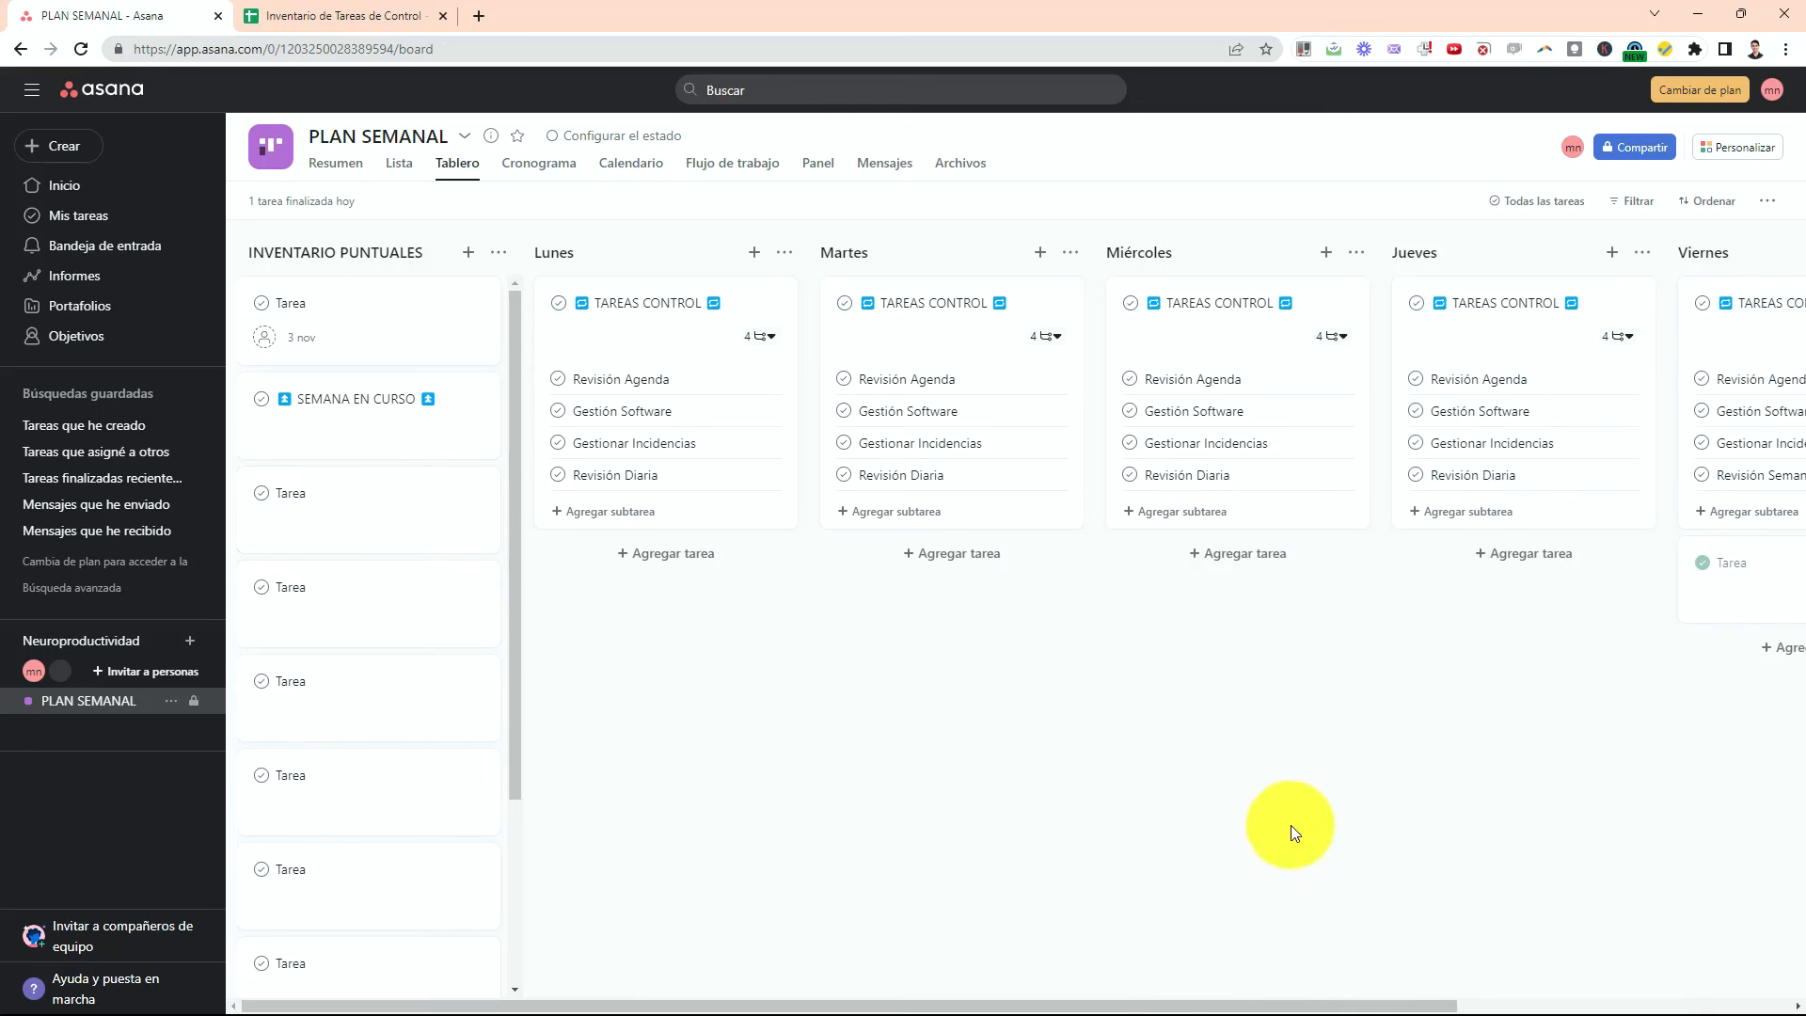
Delete the first task below SEMANA EN CURSO and move the following task above the divider.
right_click(336, 508)
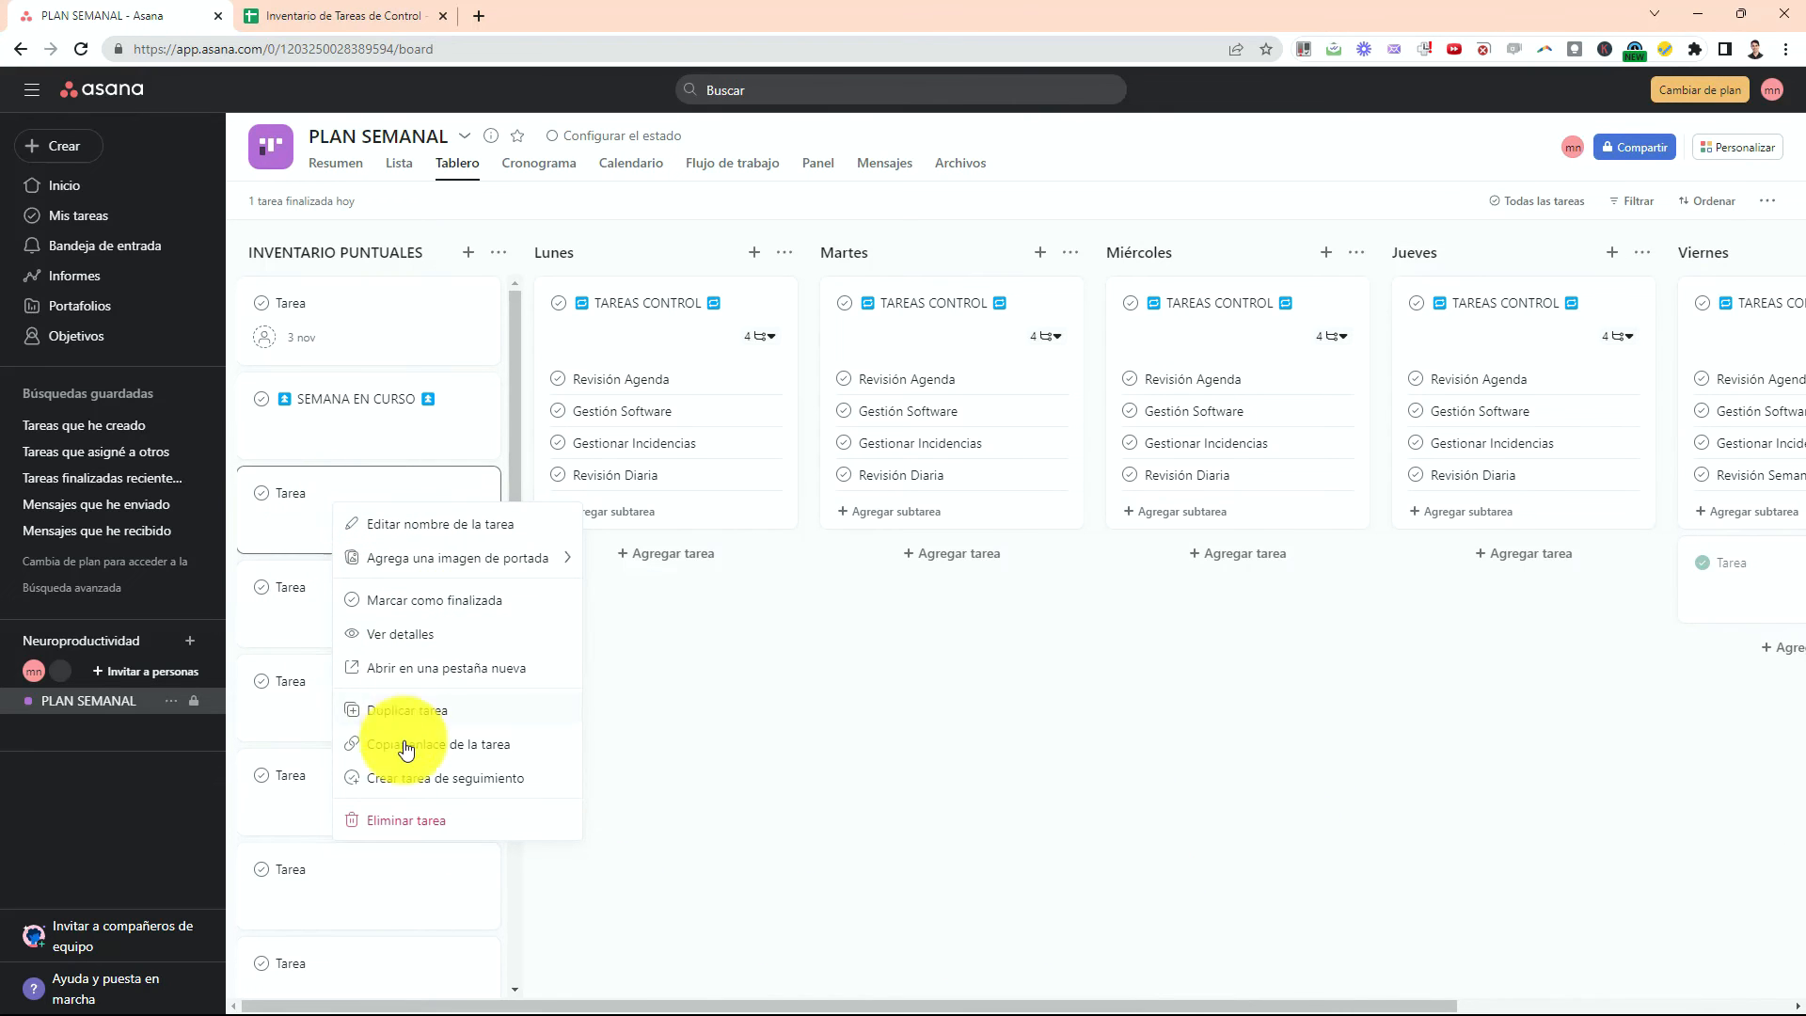
click(405, 822)
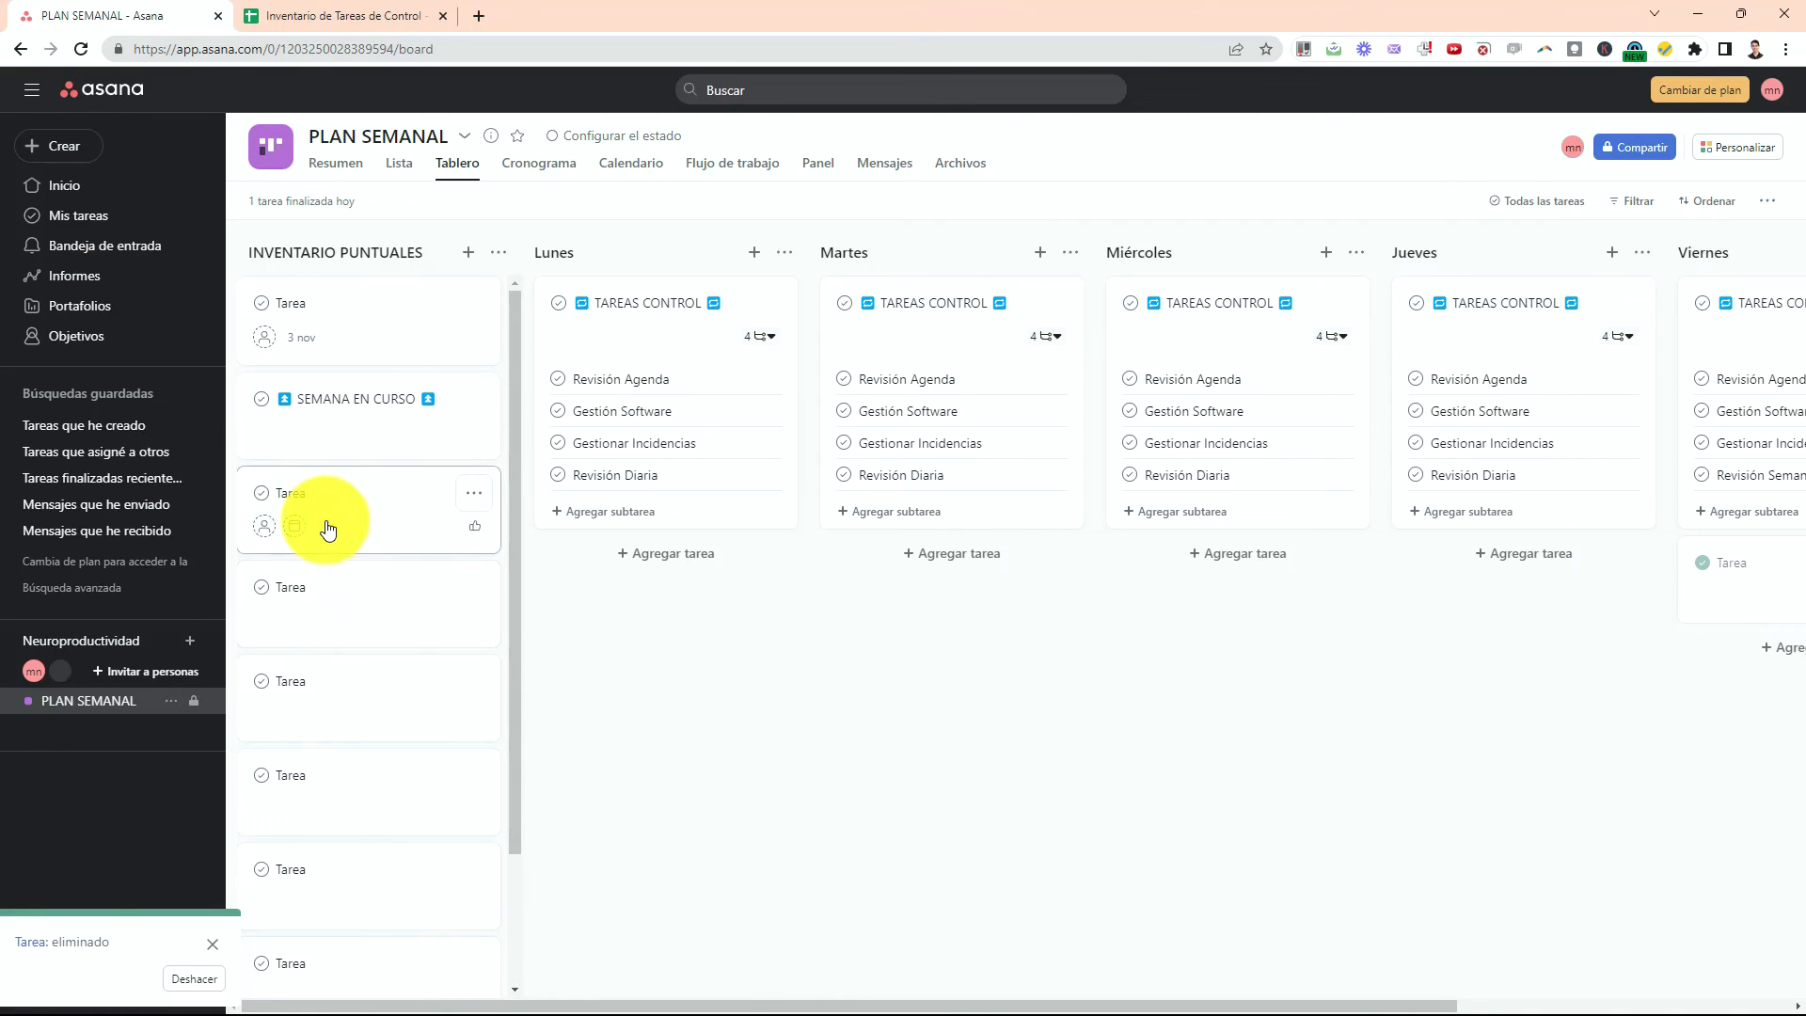
drag(335, 516, 379, 431)
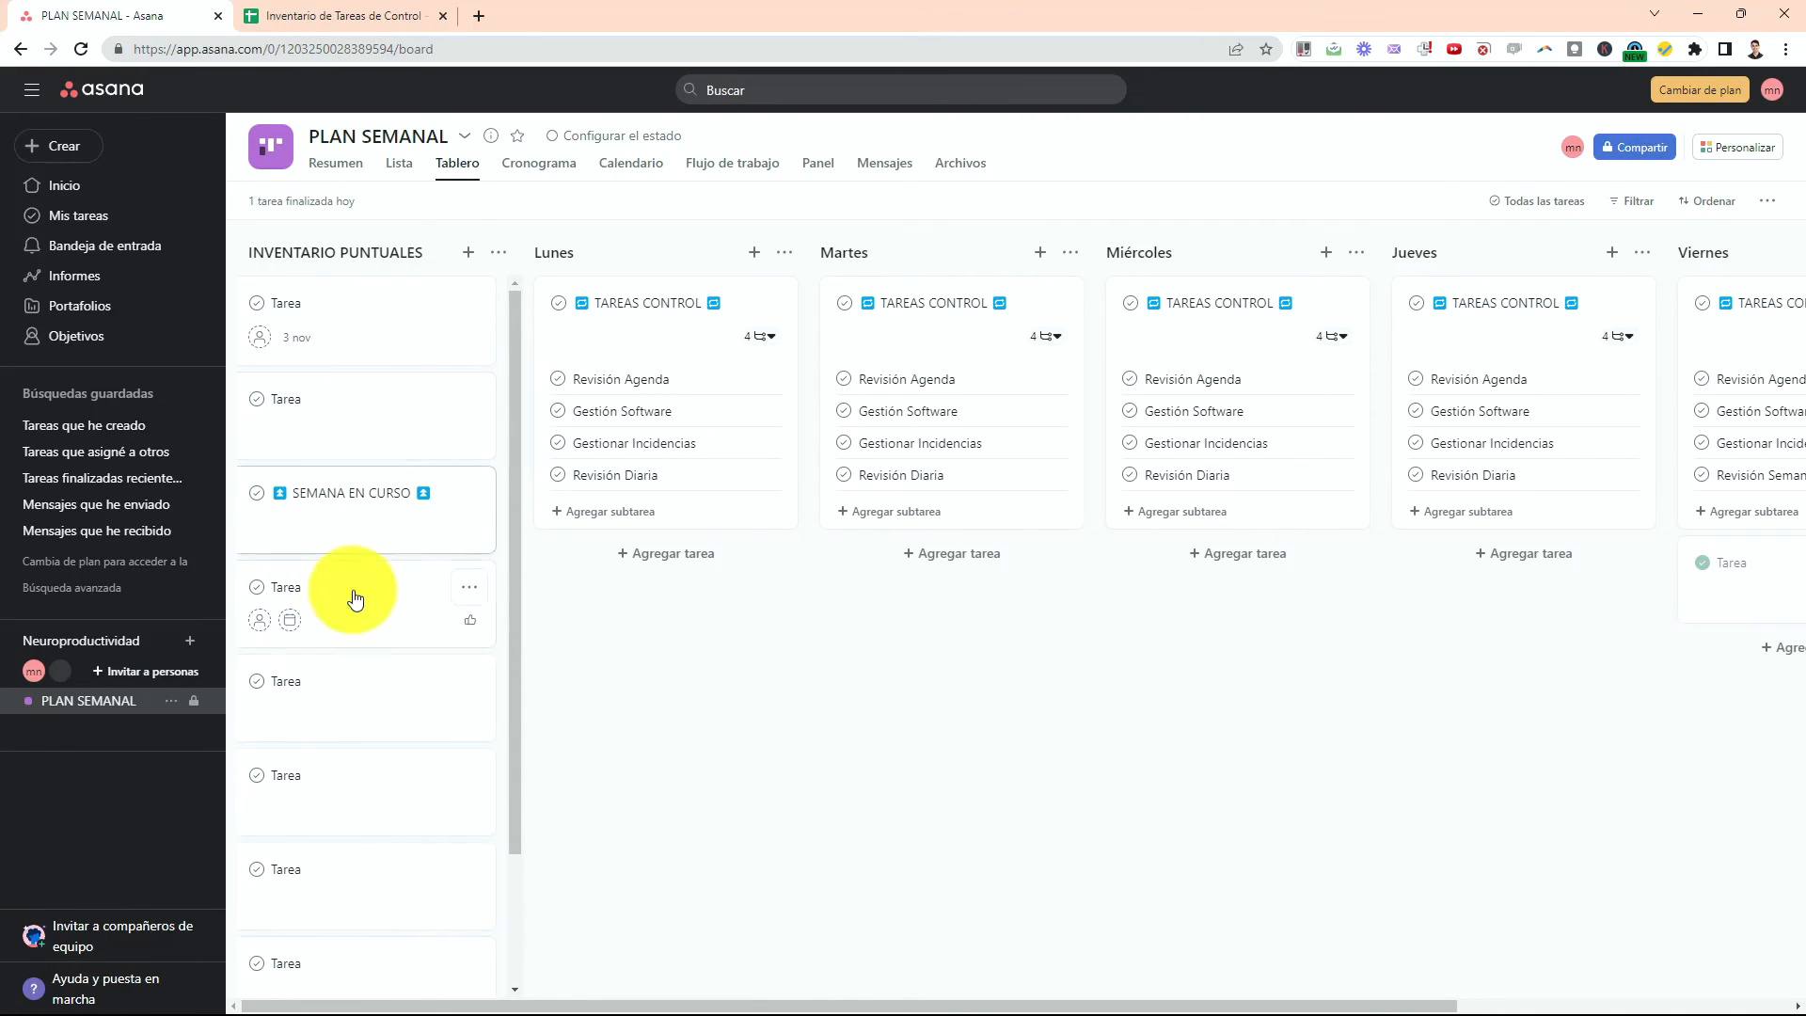
Move the first two tasks below the SEMANA EN CURSO divider in INVENTARIO PUNTUALES above it.
drag(354, 597, 386, 498)
drag(347, 709, 392, 617)
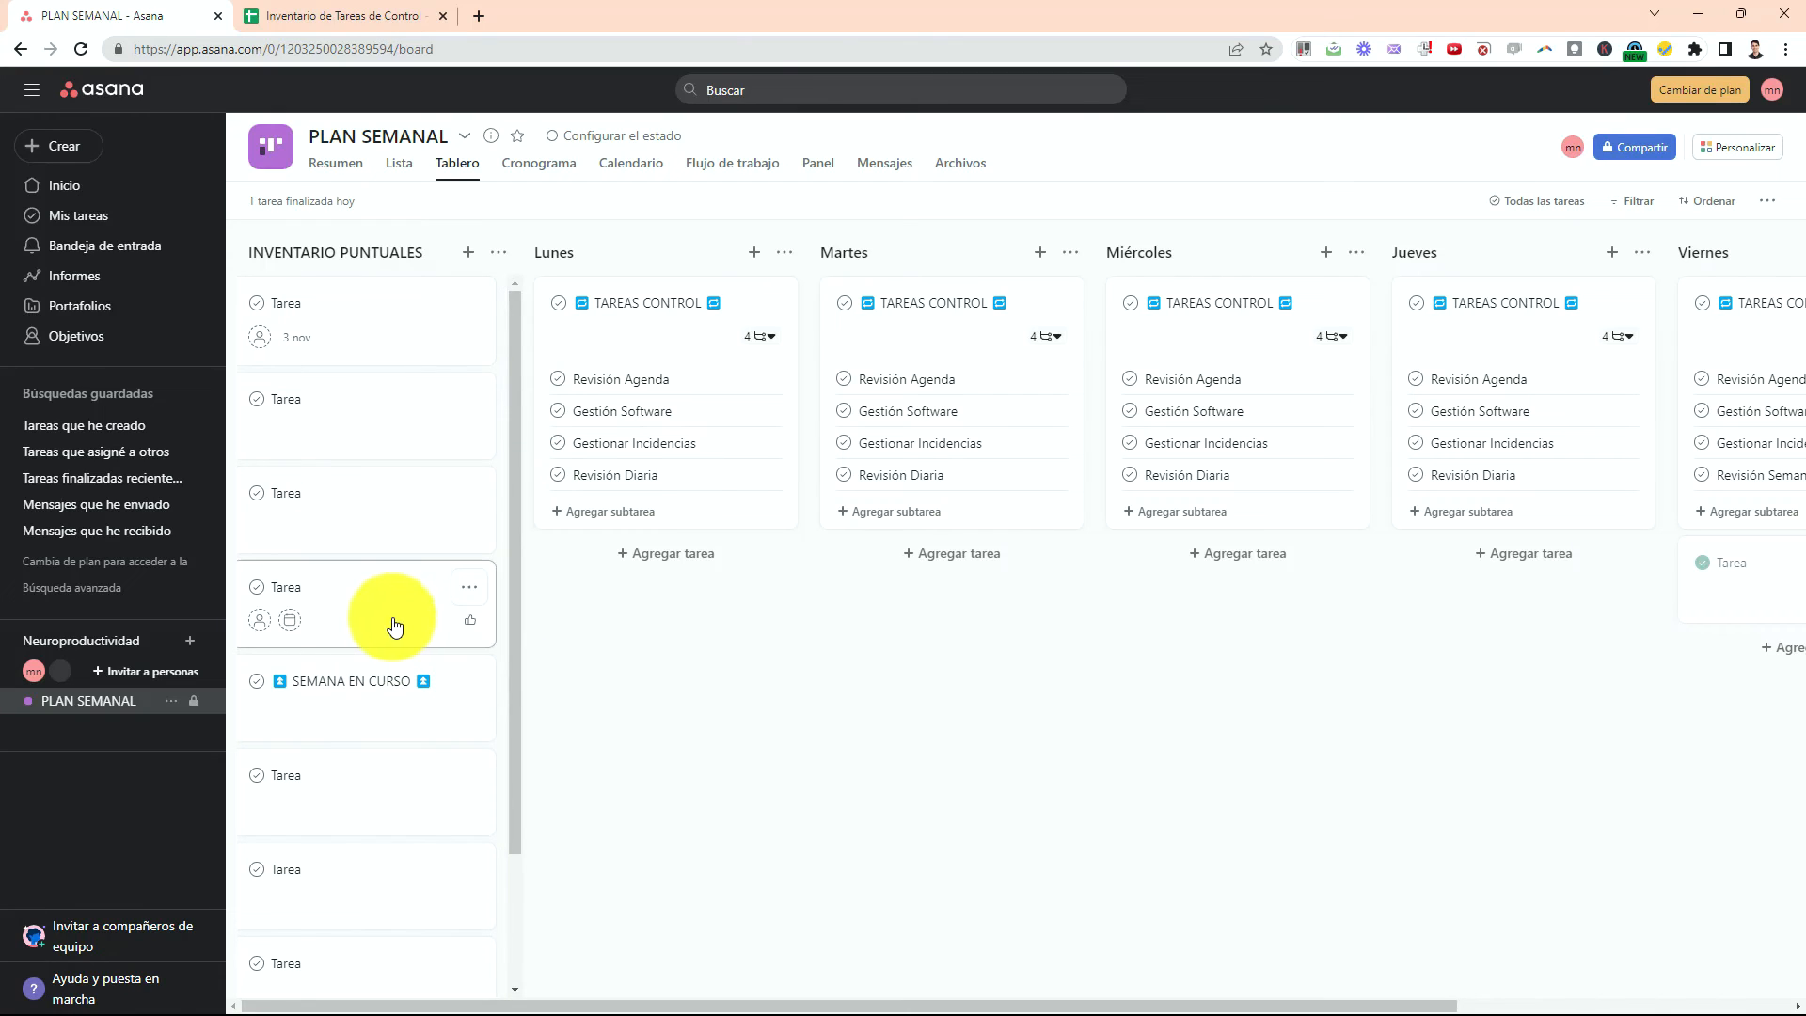
mouse_move(334, 275)
mouse_down()
mouse_move(218, 404)
mouse_move(484, 383)
mouse_move(407, 279)
mouse_up()
drag(496, 694, 456, 590)
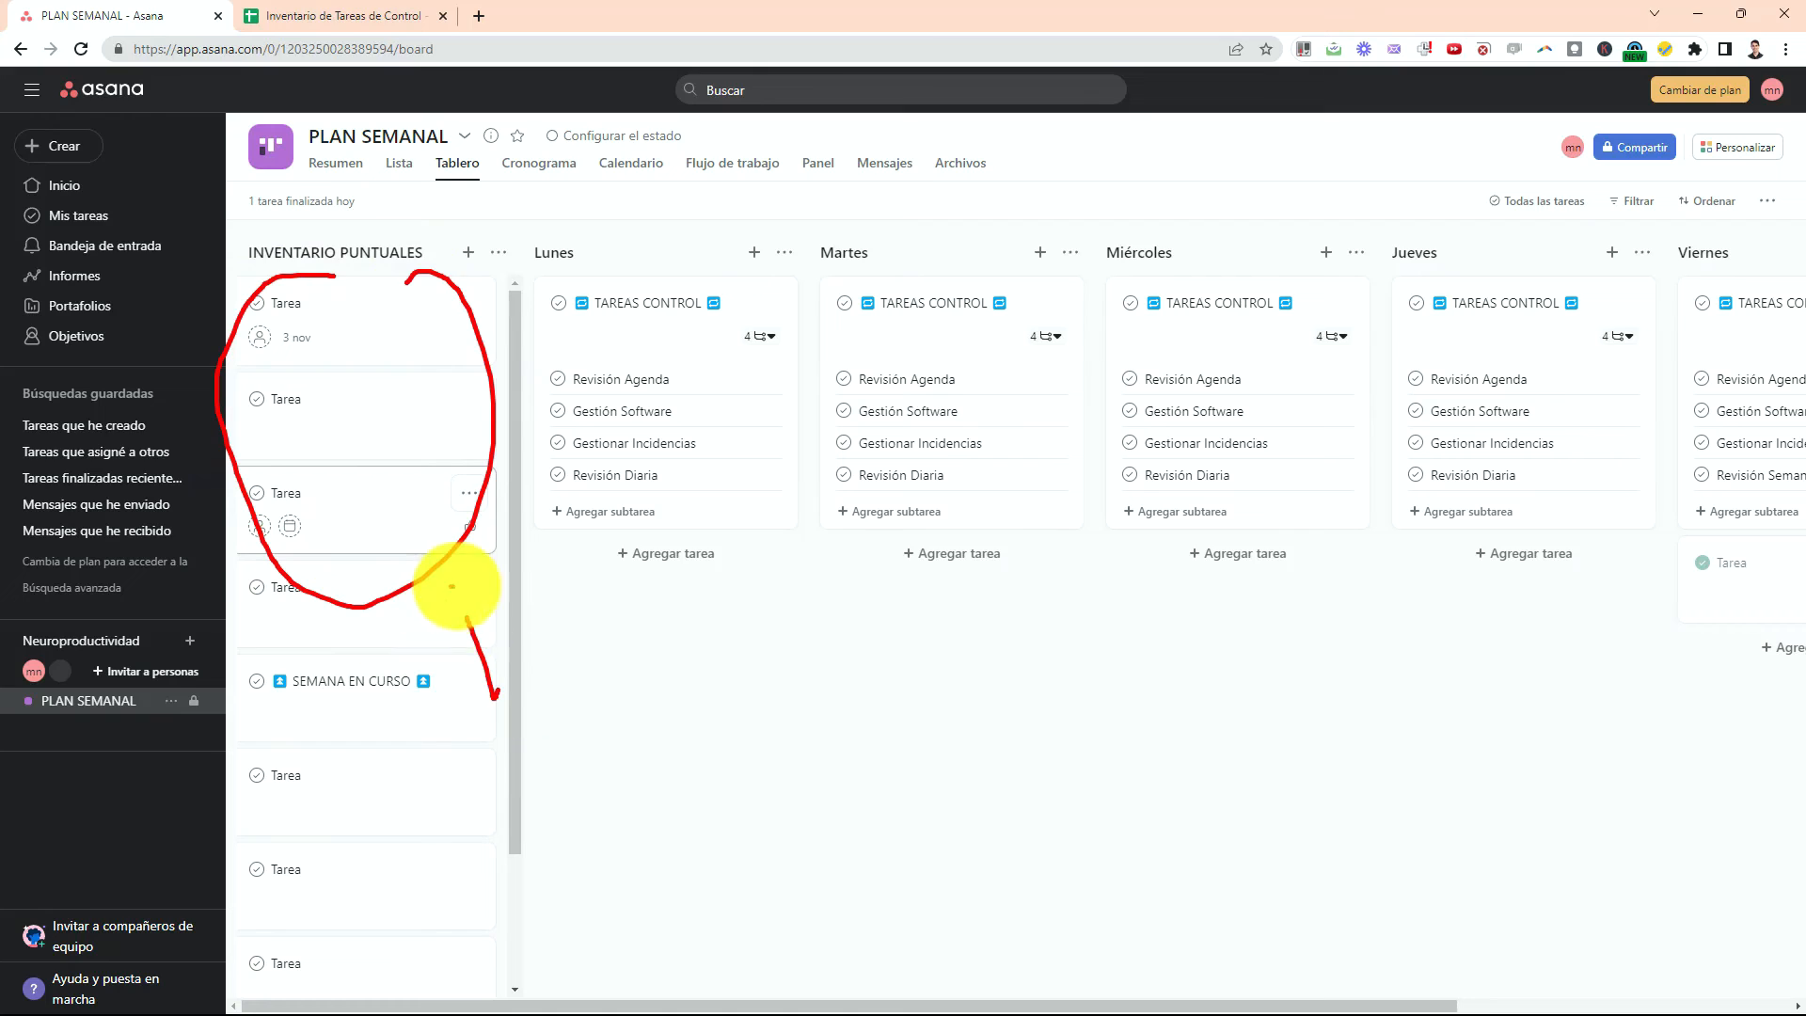
key(Escape)
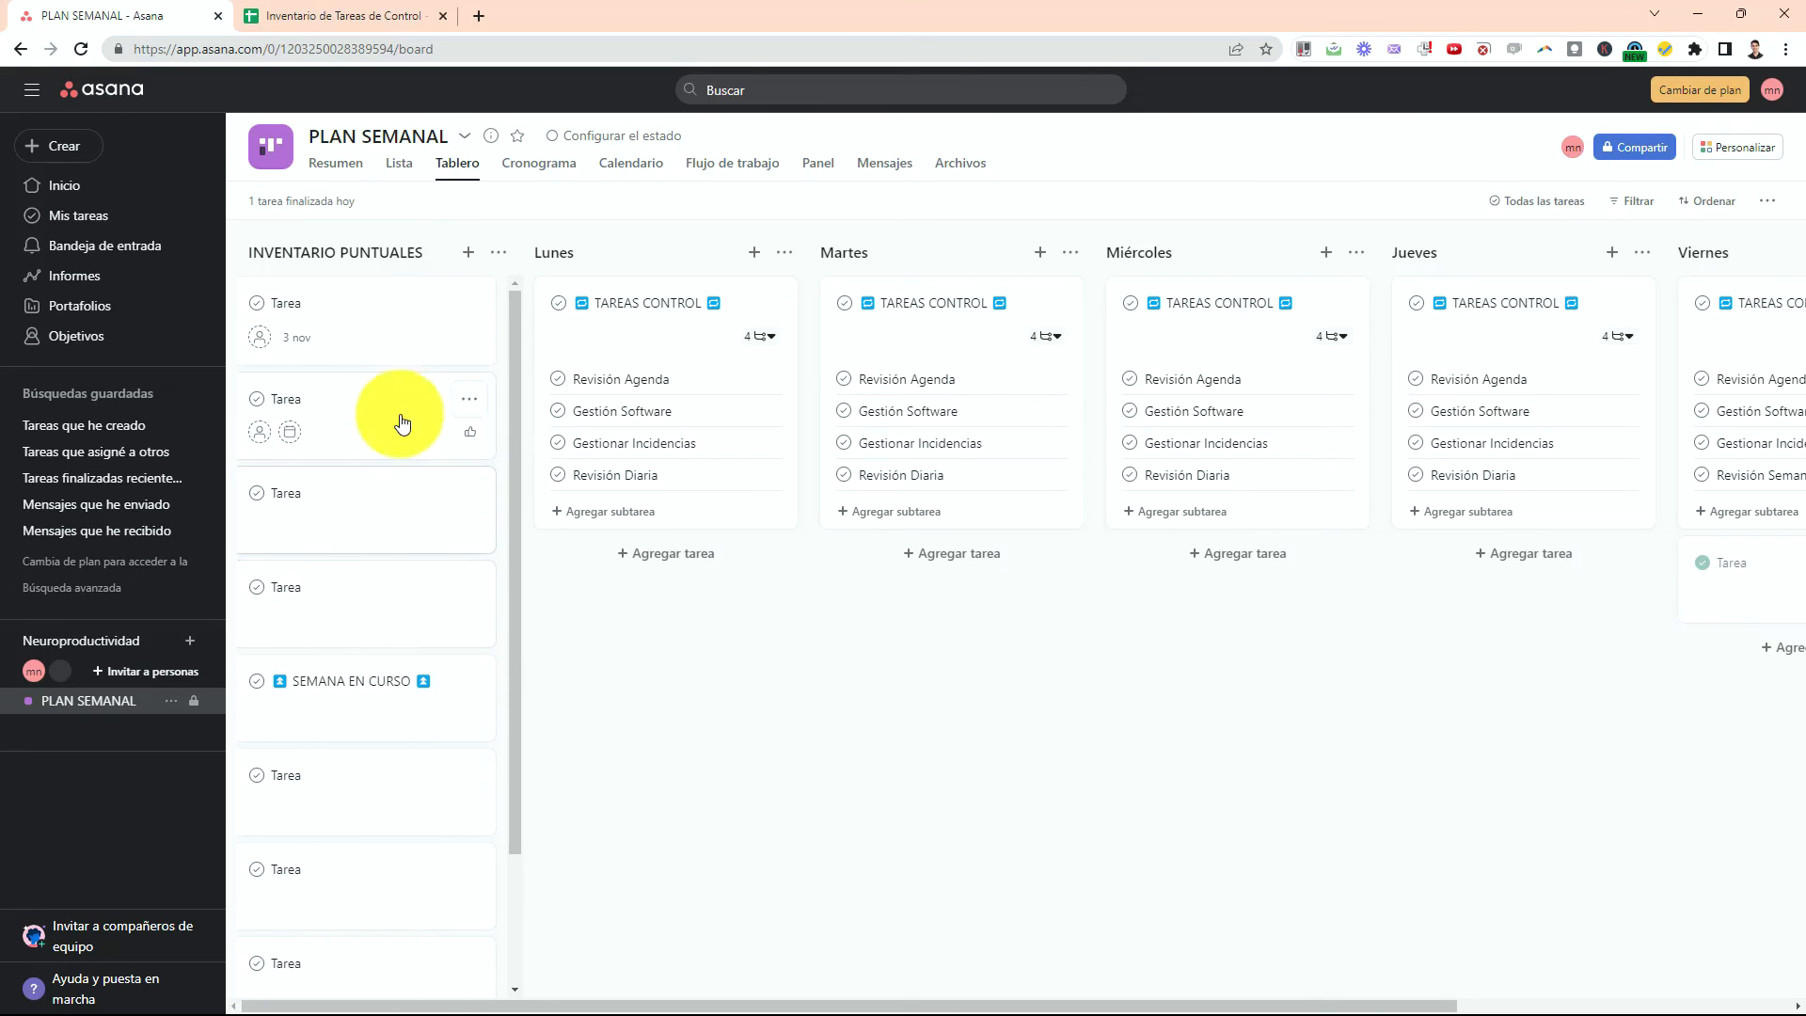
Move the first two INVENTARIO PUNTUALES tasks into Lunes below TAREAS CONTROL and add a task named Imprevista beneath them.
drag(396, 338, 607, 602)
drag(302, 403, 635, 725)
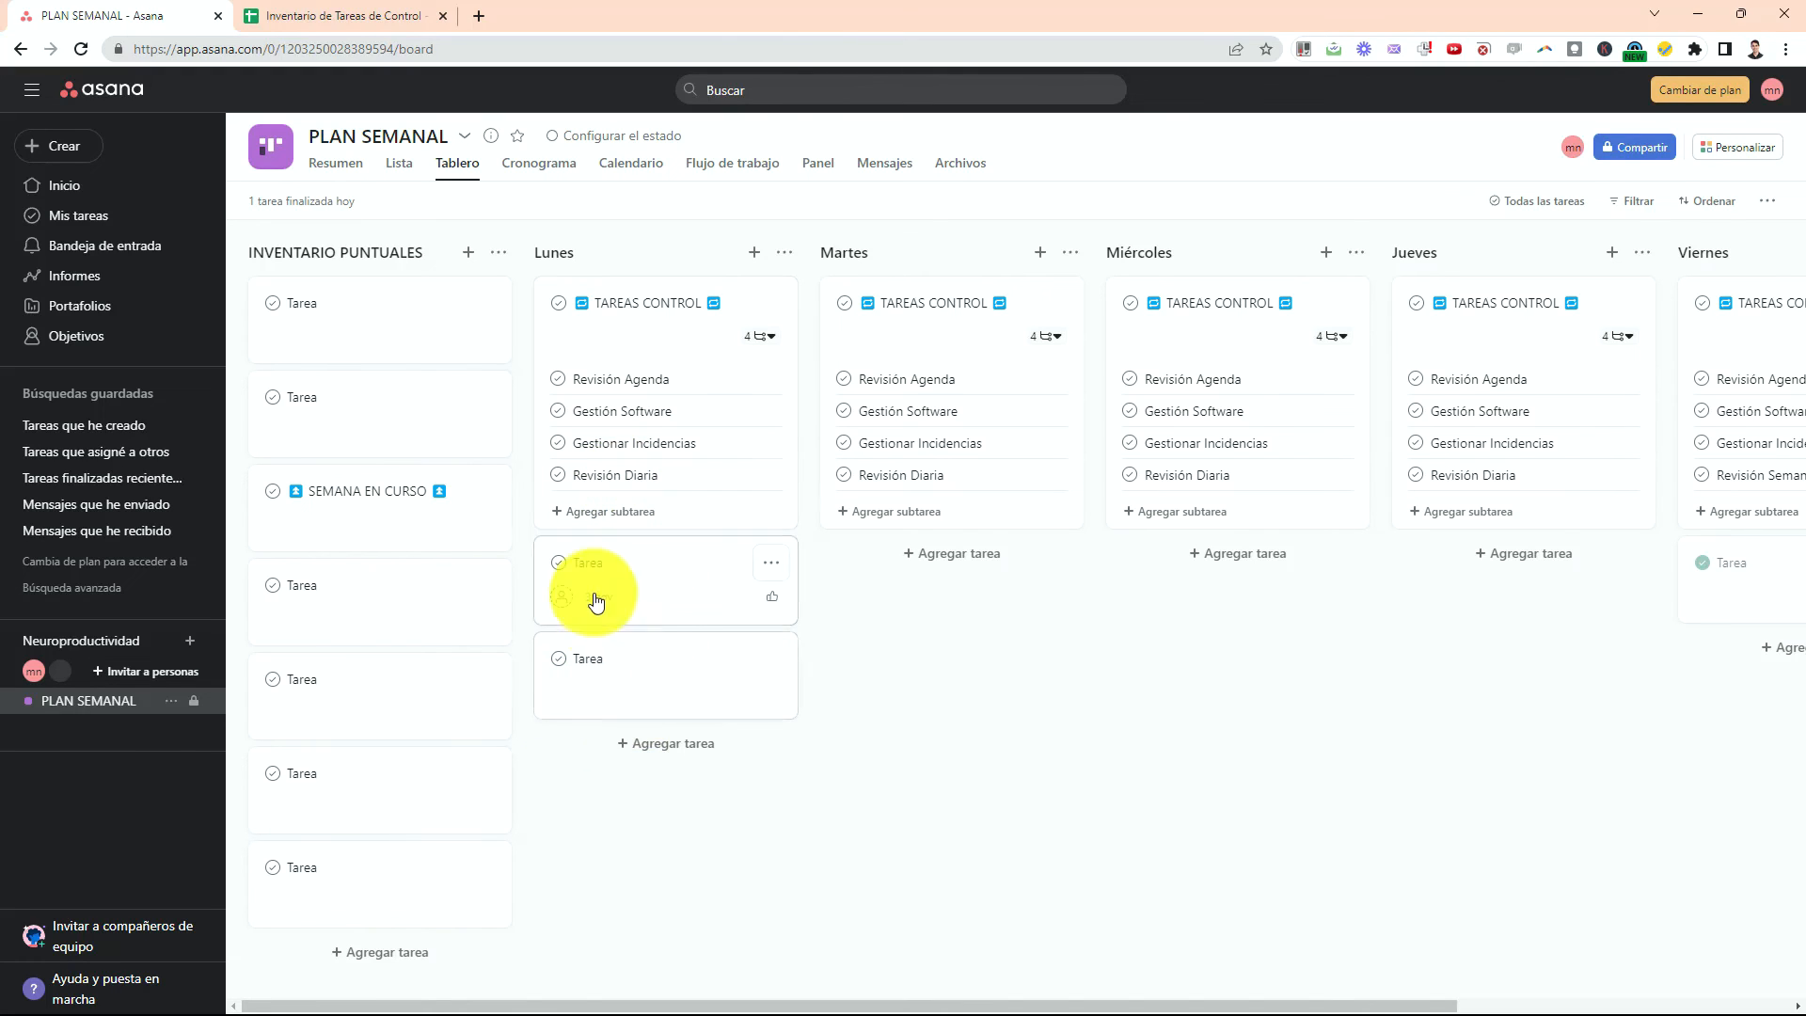
click(653, 743)
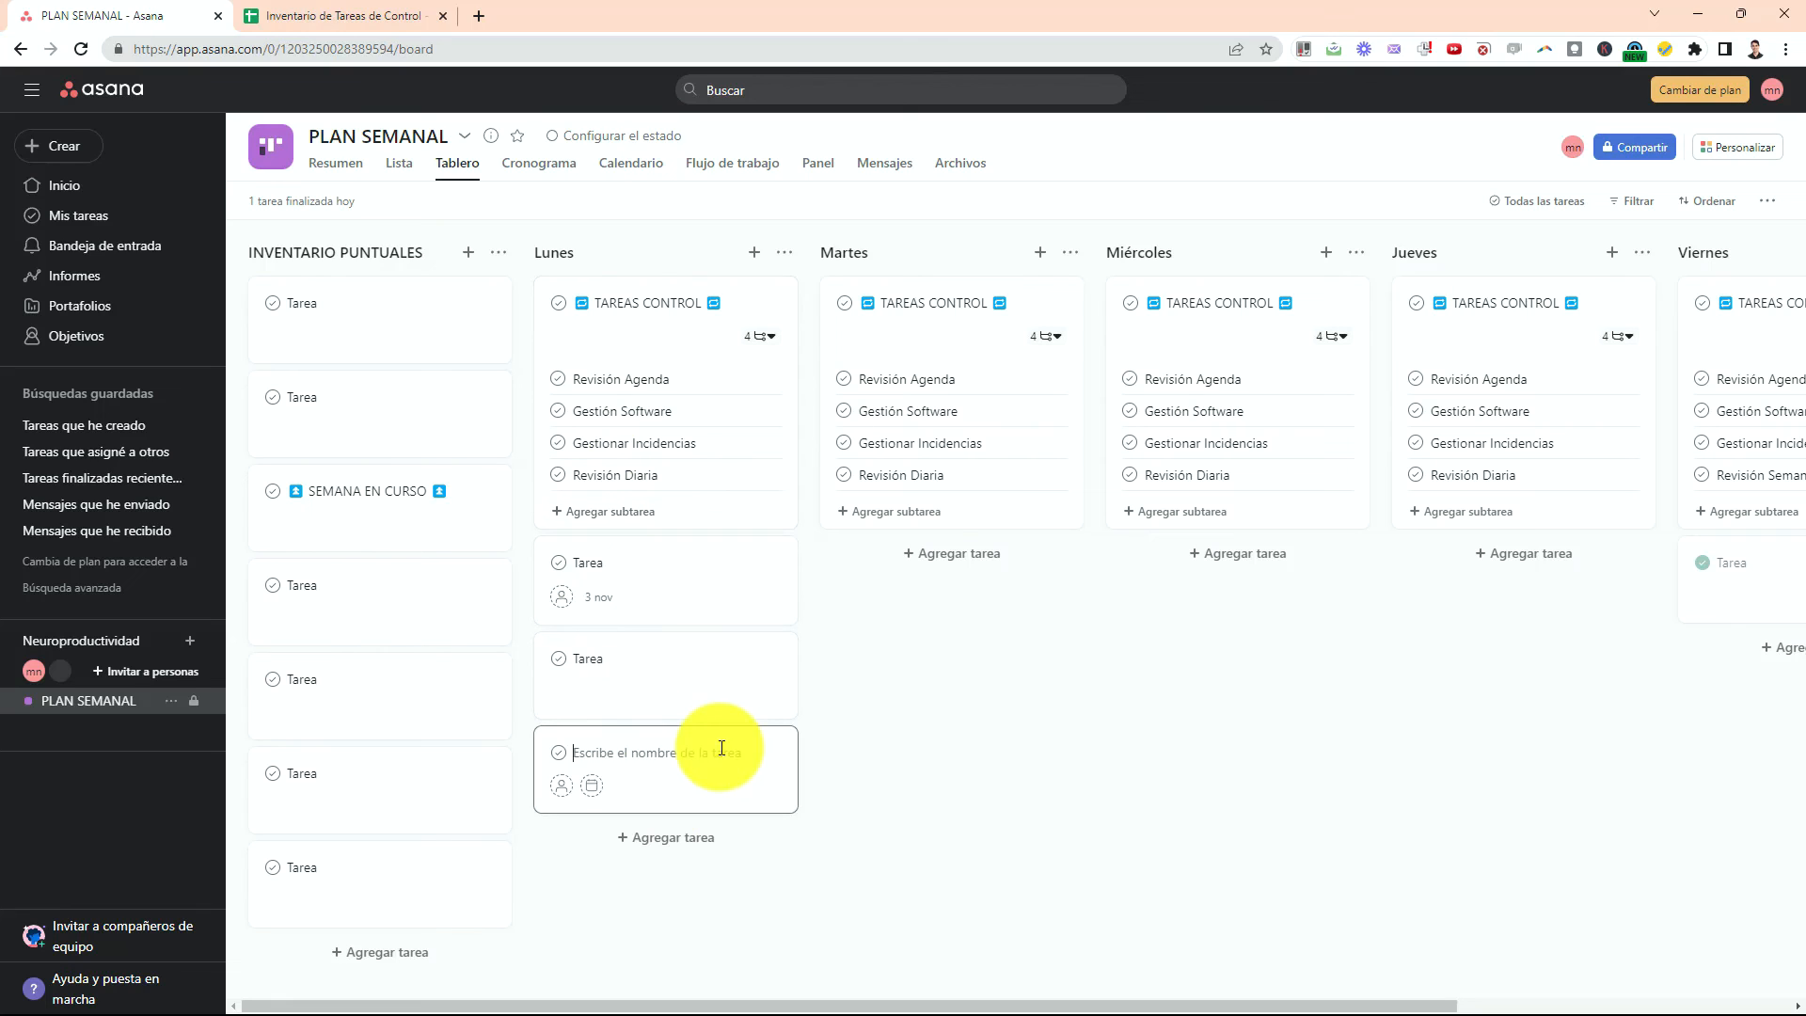
text(Imprevista)
key(Return)
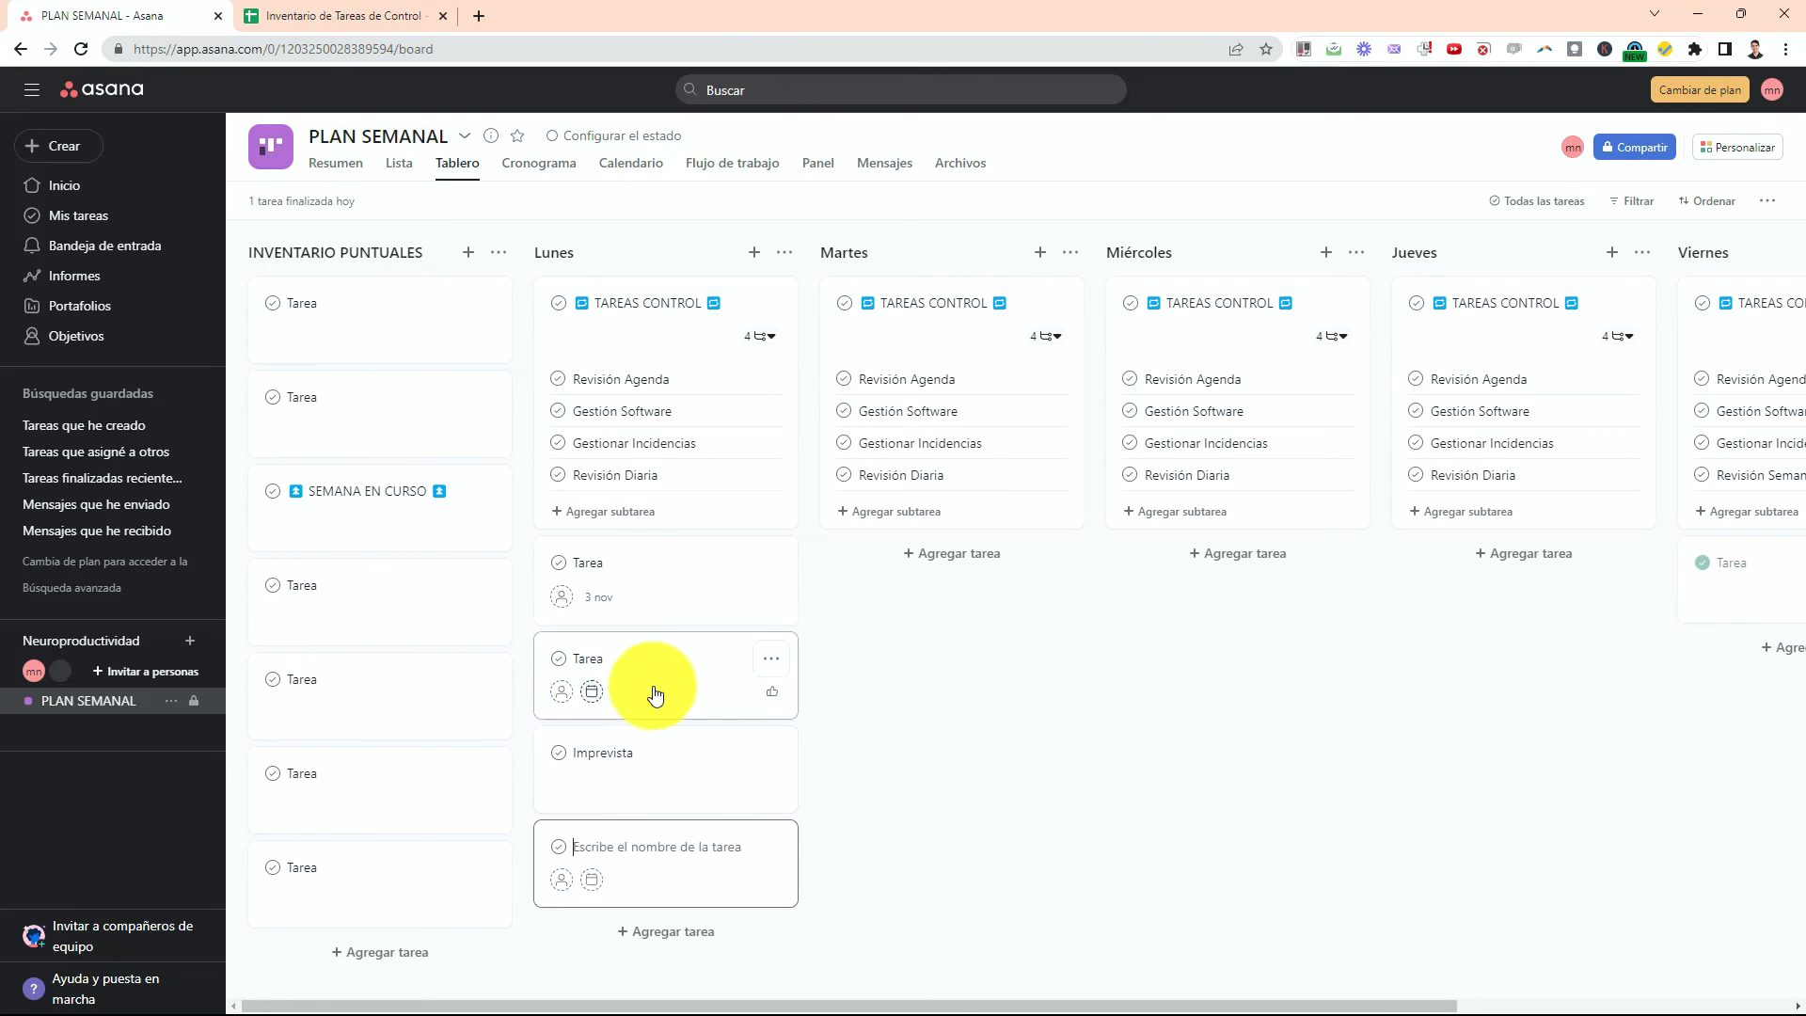
click(908, 773)
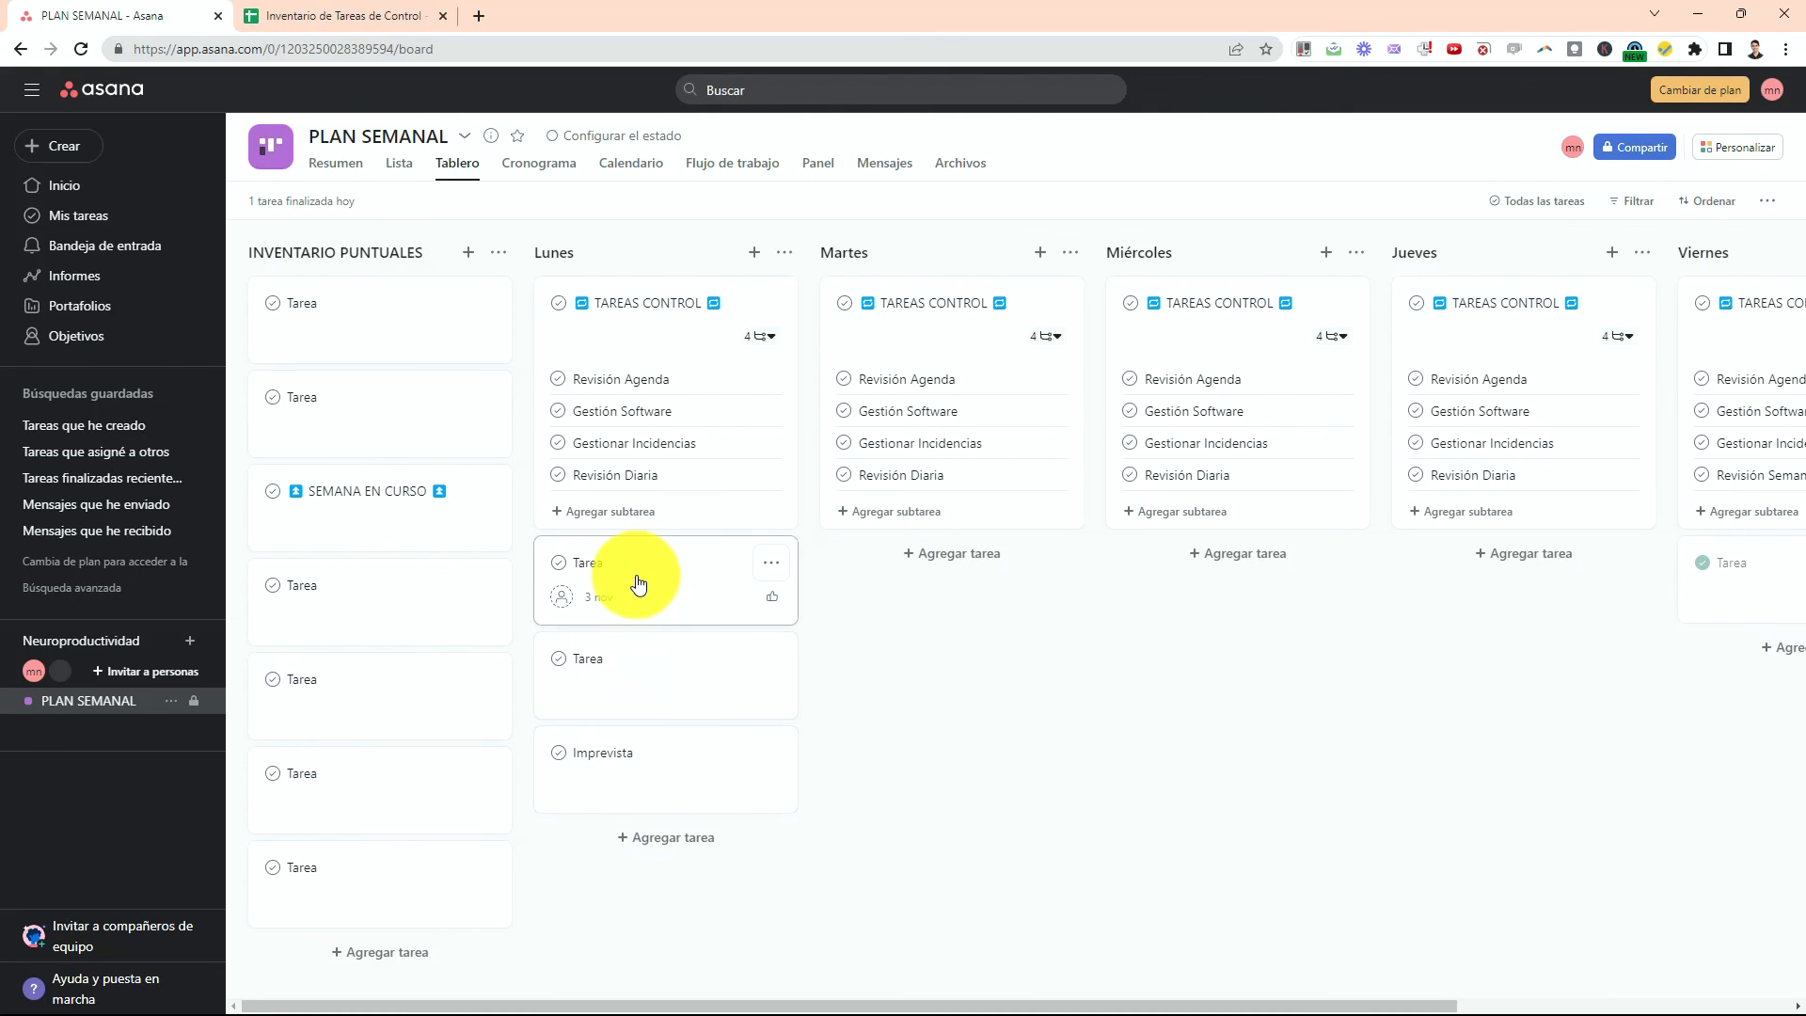
Redistribute the Lunes tasks: the one due 3 nov to Martes, the other Tarea atop INVENTARIO PUNTUALES, and Imprevista directly below SEMANA EN CURSO.
drag(637, 583, 941, 588)
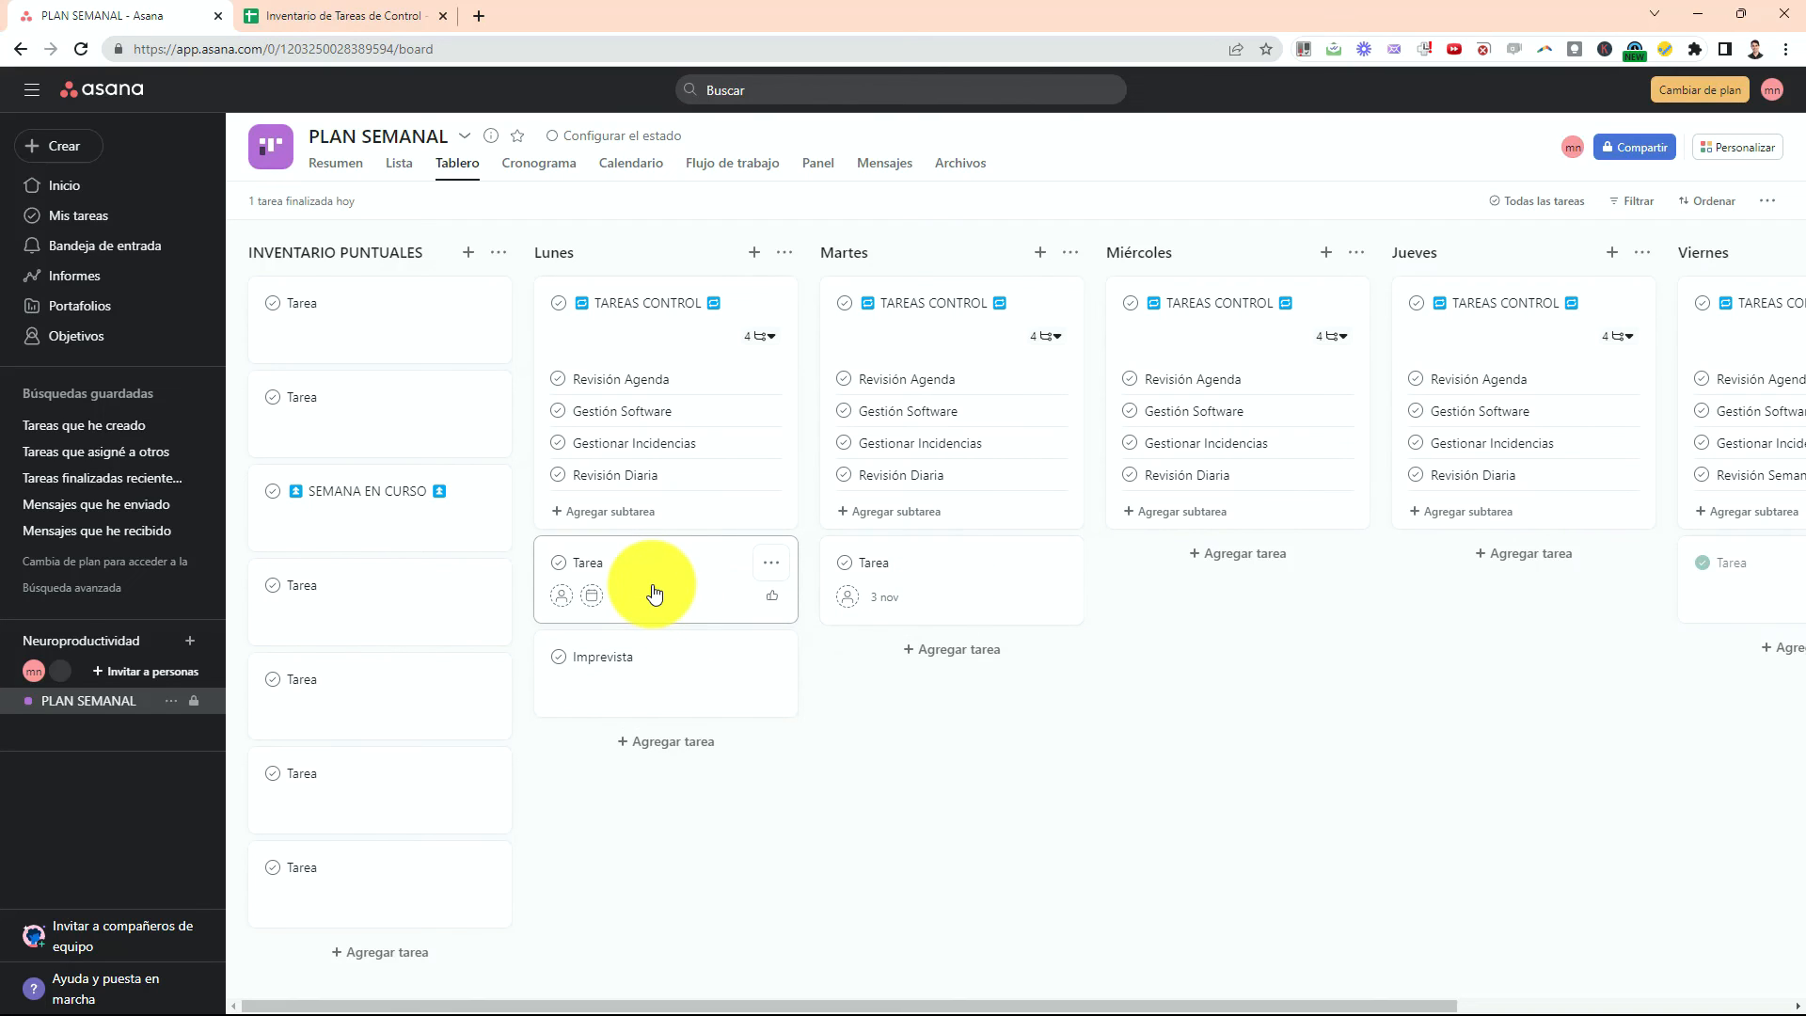
drag(655, 593, 376, 331)
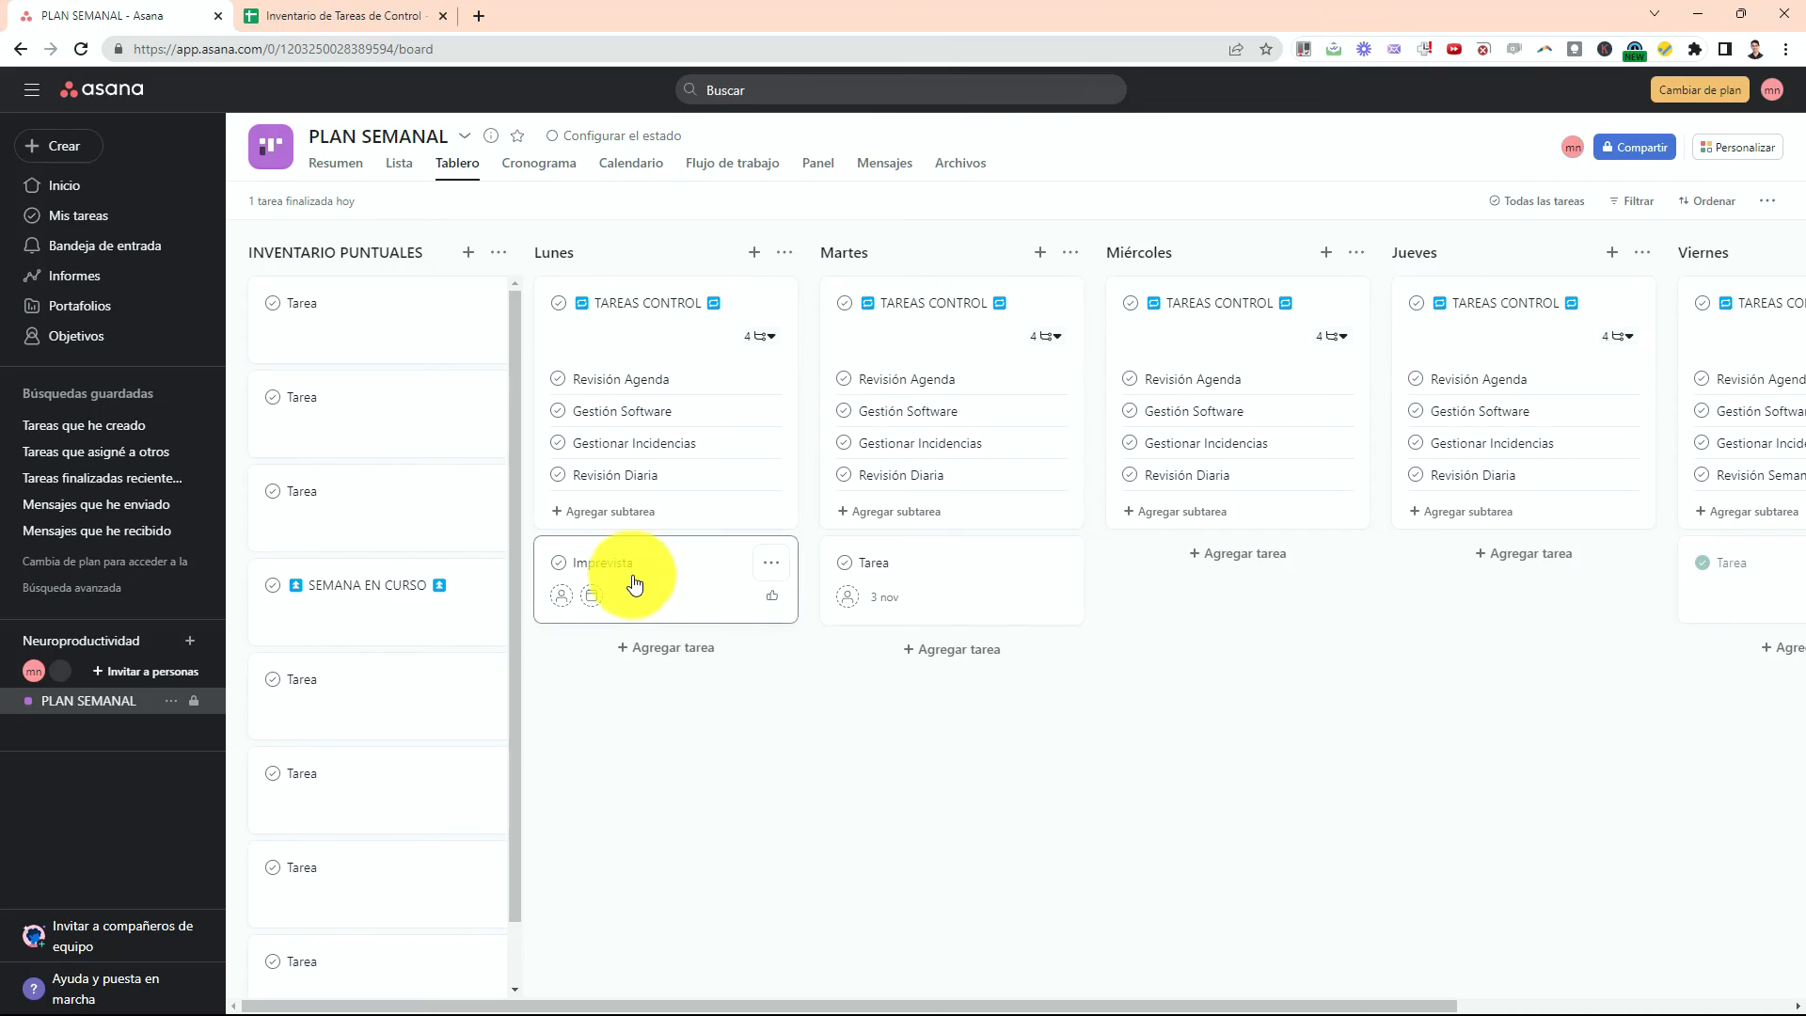
drag(629, 576, 374, 683)
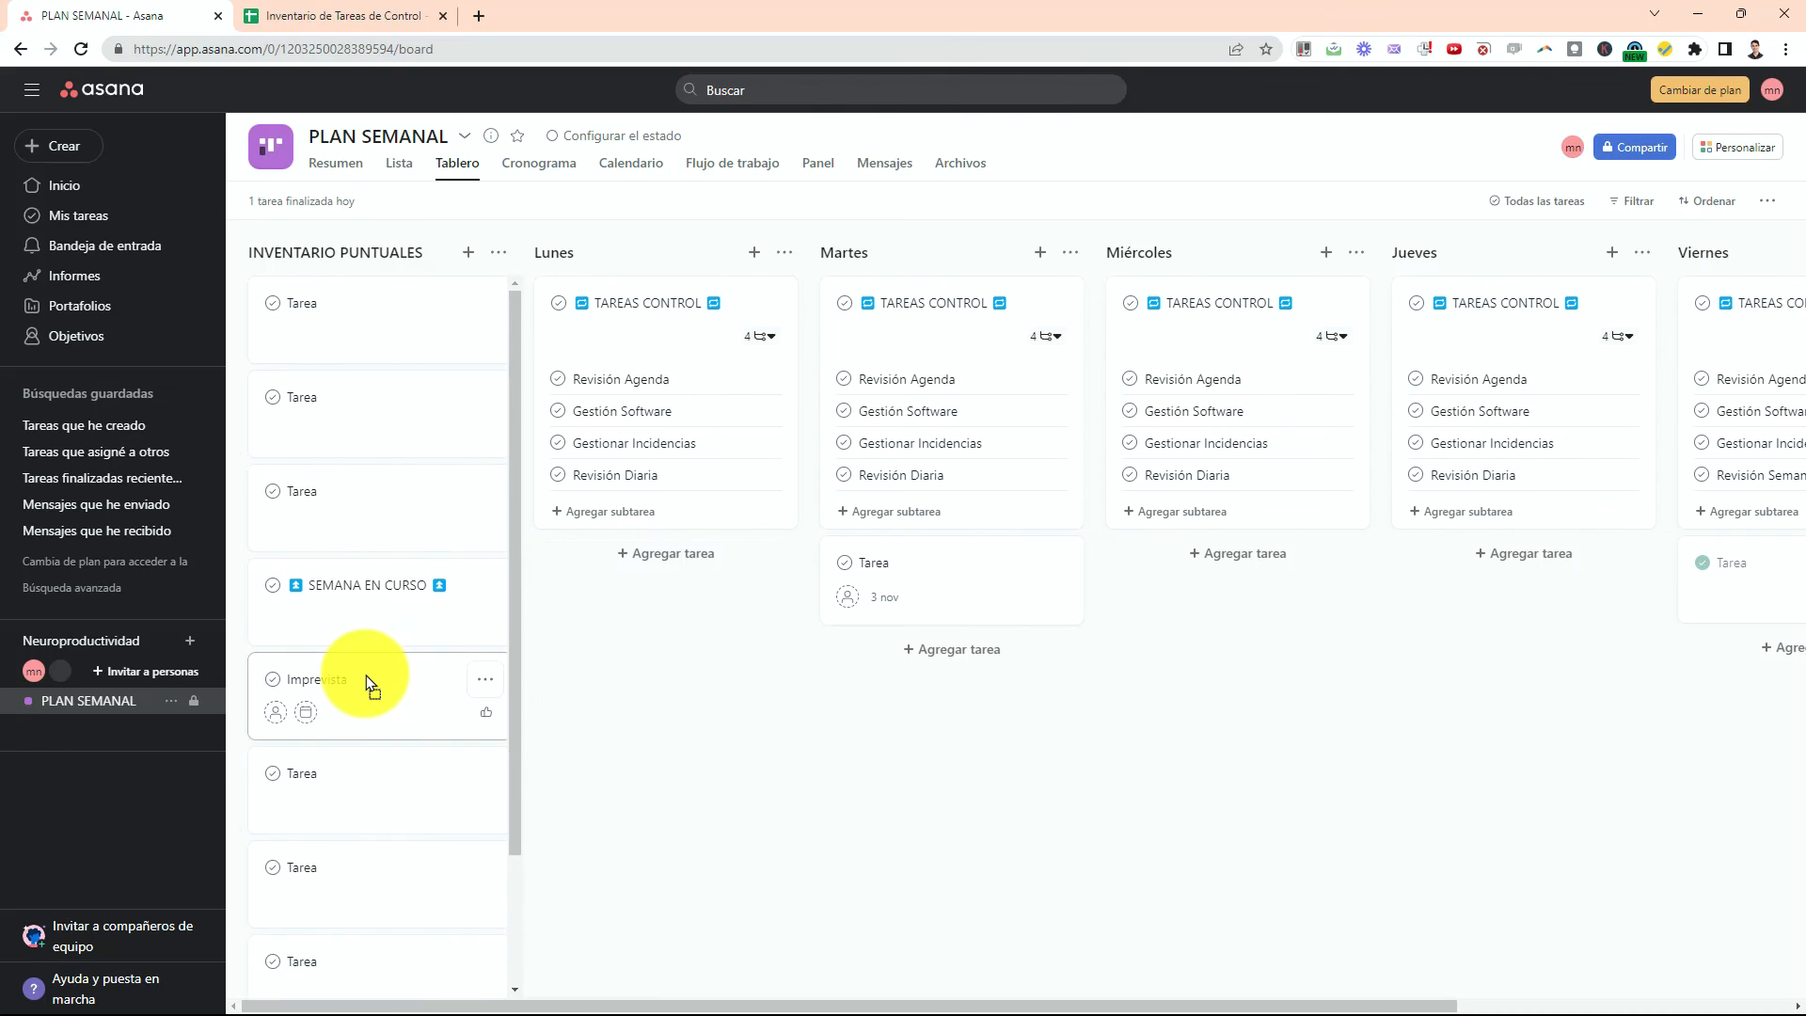